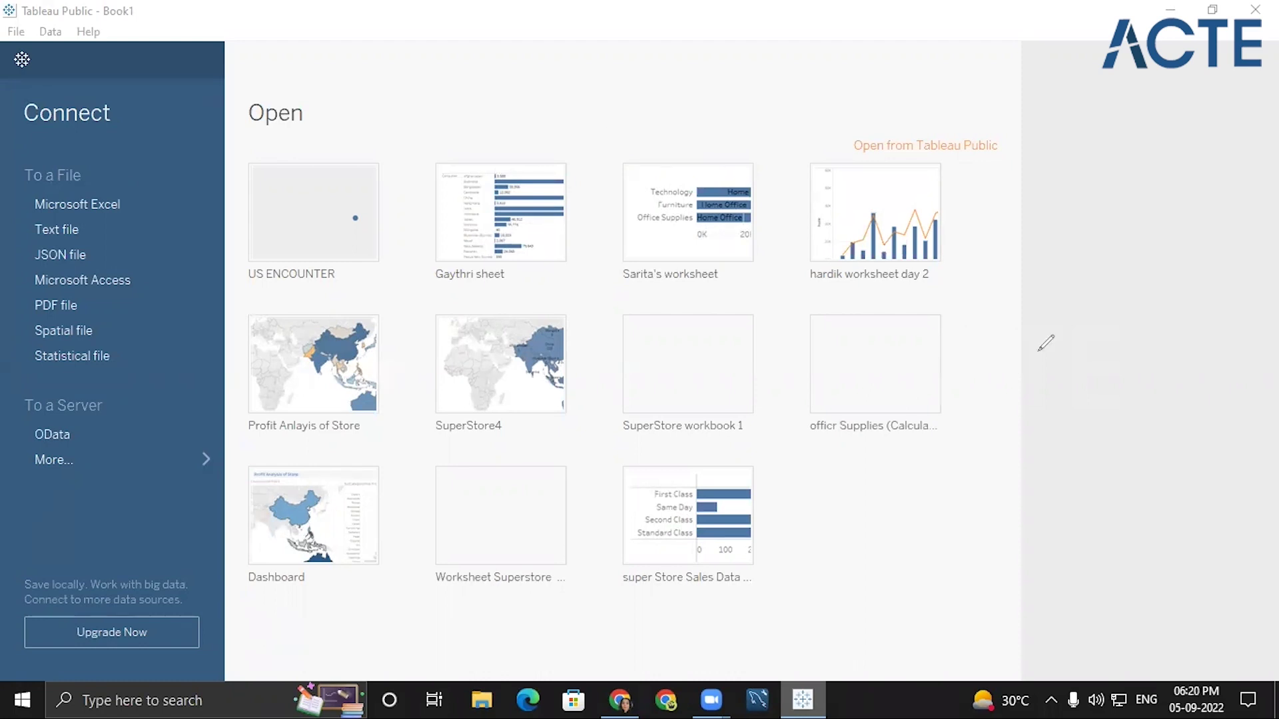
Handwrite table T1 with columns A, B, C and table T2 with columns D, E, C, separated by a vertical line.
{"action": "left_click_drag", "start_coordinate": [872, 282], "coordinate": [874, 301]}
{"action": "left_click_drag", "start_coordinate": [950, 283], "coordinate": [952, 303]}
{"action": "left_click_drag", "start_coordinate": [1019, 279], "coordinate": [1023, 301]}
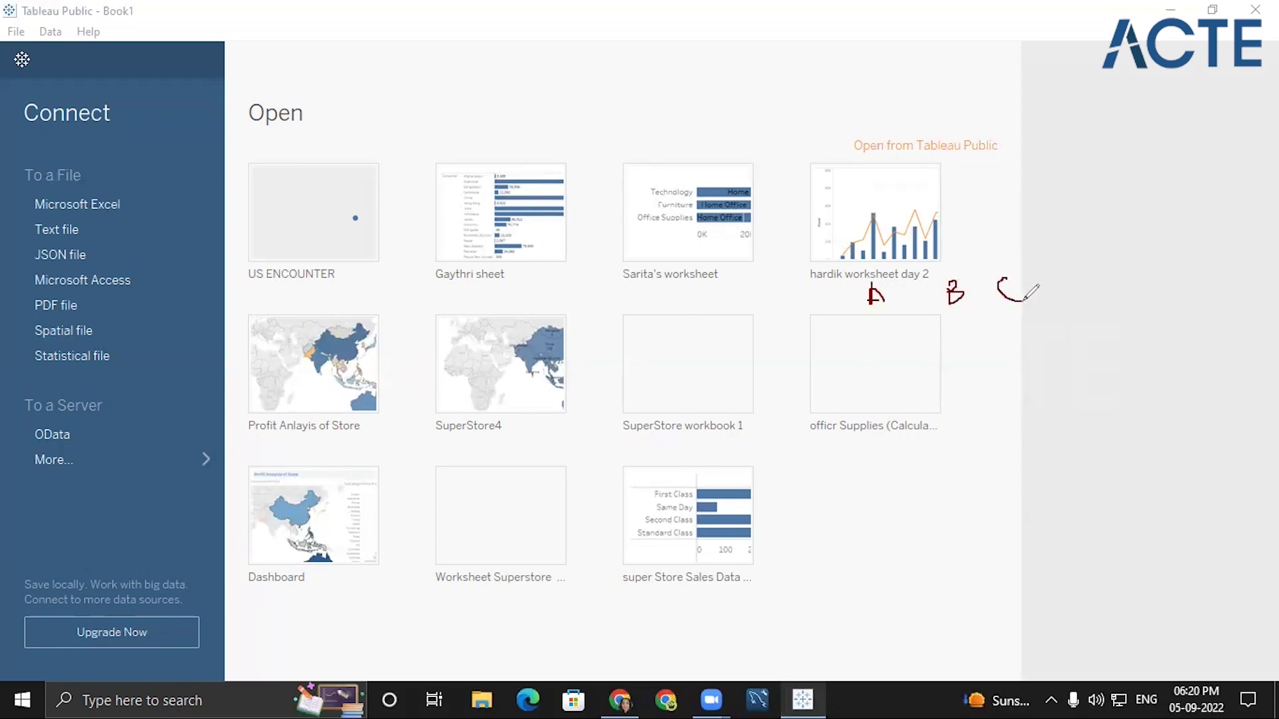
{"action": "mouse_move", "coordinate": [915, 235]}
{"action": "left_mouse_down"}
{"action": "mouse_move", "coordinate": [940, 234]}
{"action": "mouse_move", "coordinate": [931, 280]}
{"action": "mouse_move", "coordinate": [954, 264]}
{"action": "left_mouse_up"}
{"action": "left_click_drag", "start_coordinate": [1109, 199], "coordinate": [1133, 198]}
{"action": "left_click_drag", "start_coordinate": [1127, 200], "coordinate": [1216, 231]}
{"action": "mouse_move", "coordinate": [1116, 294]}
{"action": "left_mouse_down"}
{"action": "mouse_move", "coordinate": [1128, 272]}
{"action": "mouse_move", "coordinate": [1116, 307]}
{"action": "left_mouse_up"}
{"action": "mouse_move", "coordinate": [1191, 275]}
{"action": "left_mouse_down"}
{"action": "mouse_move", "coordinate": [1166, 277]}
{"action": "mouse_move", "coordinate": [1165, 299]}
{"action": "mouse_move", "coordinate": [1191, 304]}
{"action": "mouse_move", "coordinate": [1190, 290]}
{"action": "mouse_move", "coordinate": [1236, 313]}
{"action": "left_mouse_up"}
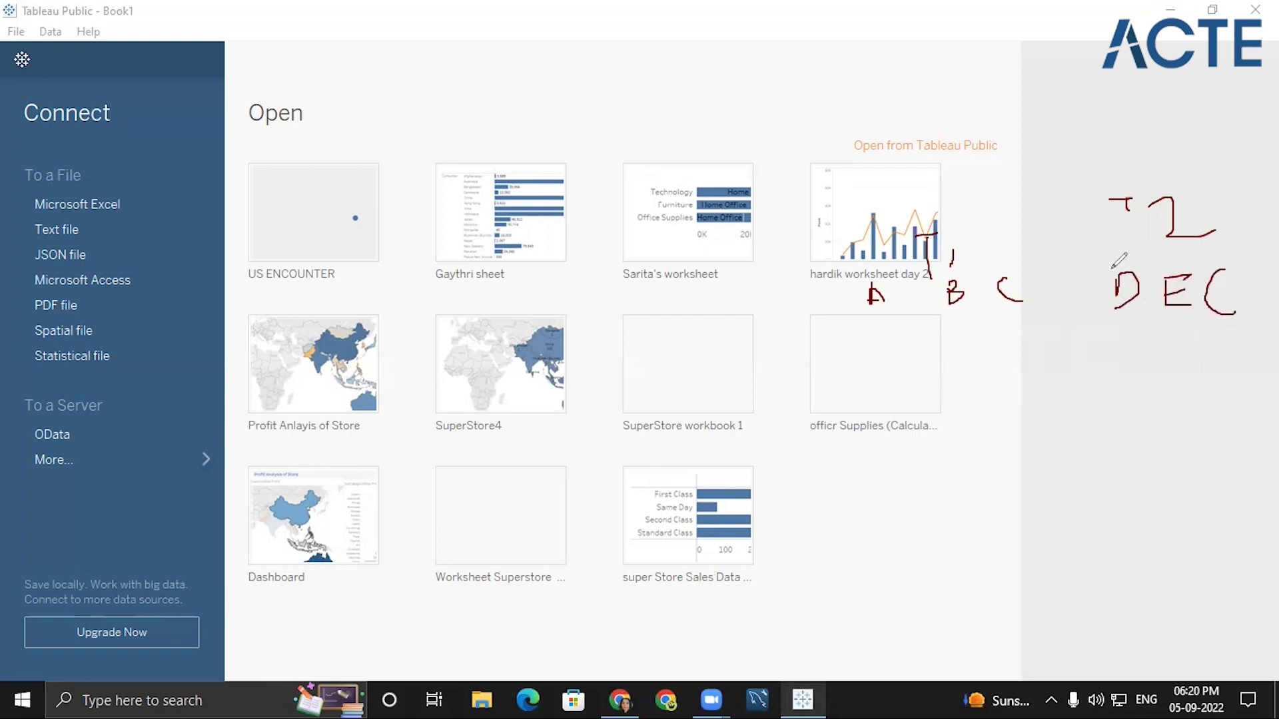
{"action": "left_click_drag", "start_coordinate": [1046, 211], "coordinate": [1037, 525]}
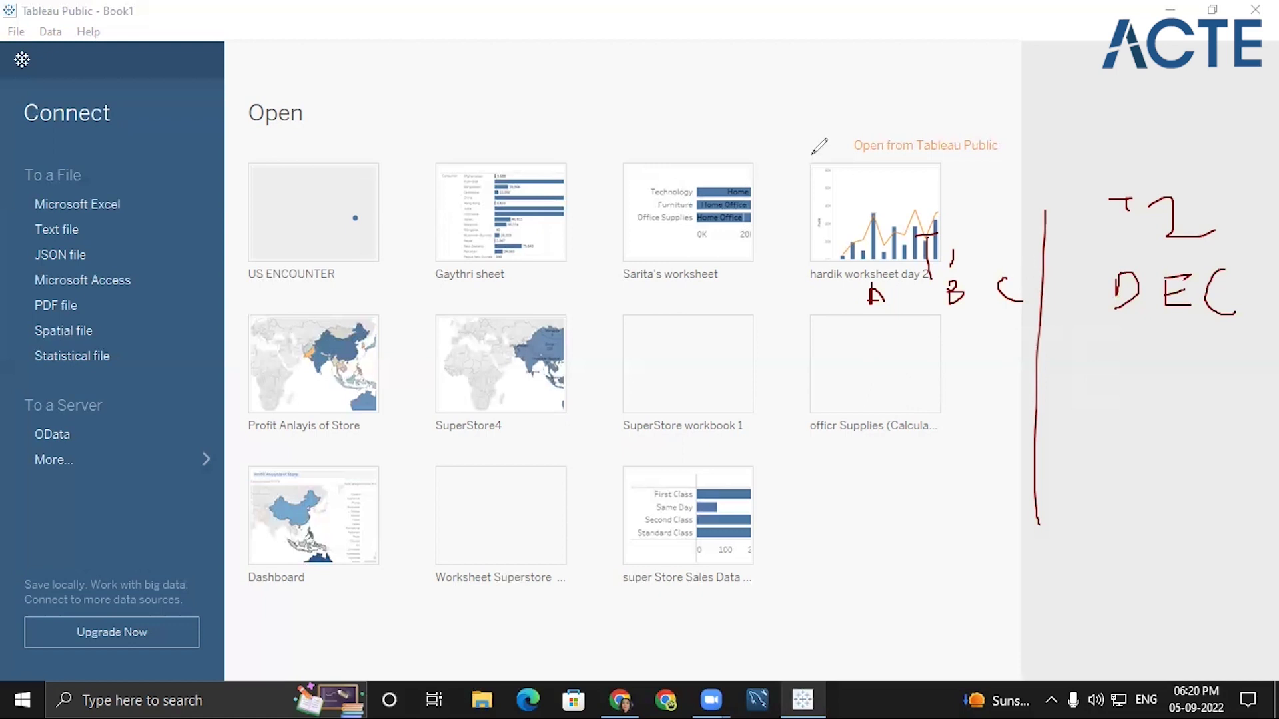
Handwrite the letters A B C for both tables and clear the annotations.
{"action": "mouse_move", "coordinate": [876, 323]}
{"action": "left_mouse_down"}
{"action": "mouse_move", "coordinate": [974, 279]}
{"action": "mouse_move", "coordinate": [967, 293]}
{"action": "mouse_move", "coordinate": [981, 300]}
{"action": "left_mouse_up"}
{"action": "left_click_drag", "start_coordinate": [1136, 263], "coordinate": [1133, 300]}
{"action": "left_click_drag", "start_coordinate": [1134, 284], "coordinate": [1169, 286]}
{"action": "left_click_drag", "start_coordinate": [1199, 255], "coordinate": [1202, 280]}
{"action": "mouse_move", "coordinate": [1208, 258]}
{"action": "left_mouse_down"}
{"action": "mouse_move", "coordinate": [1233, 252]}
{"action": "mouse_move", "coordinate": [1214, 295]}
{"action": "mouse_move", "coordinate": [1260, 296]}
{"action": "left_mouse_up"}
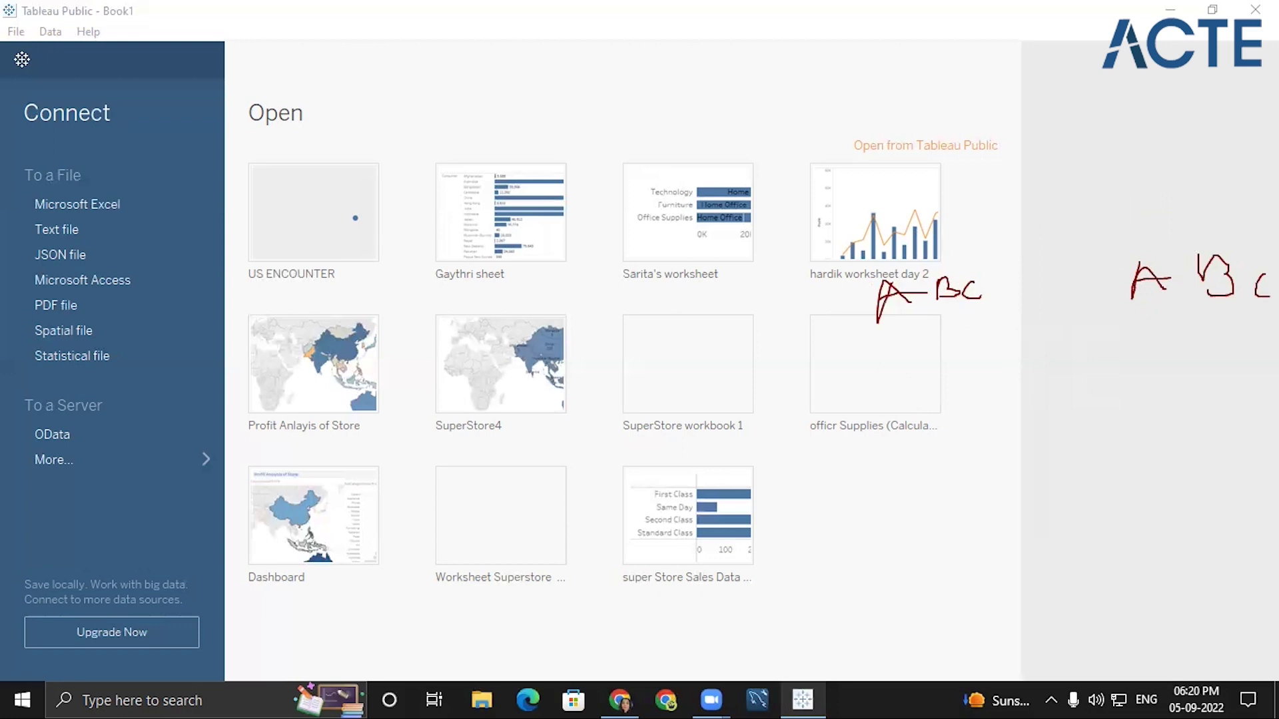
{"action": "key", "text": "Escape"}
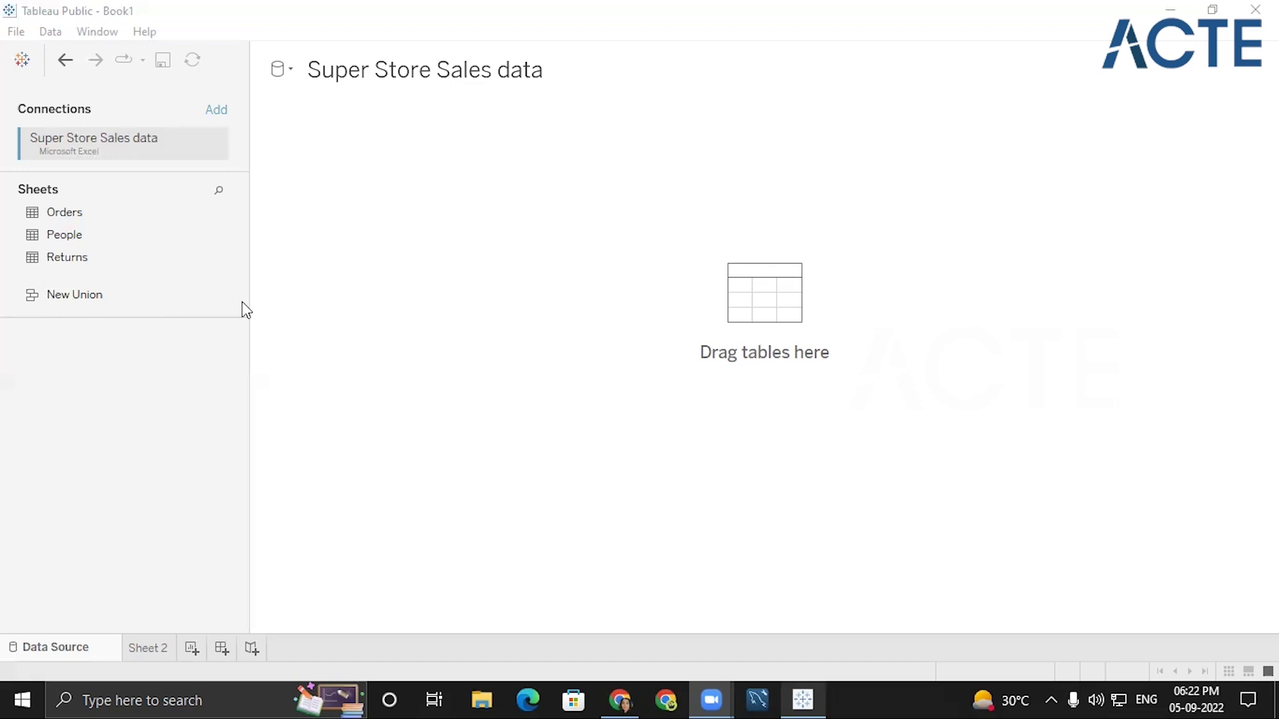
Add the Orders table from the Super Store Sales data to the data source and open Sheet 2.
{"action": "left_click_drag", "start_coordinate": [73, 215], "coordinate": [286, 182]}
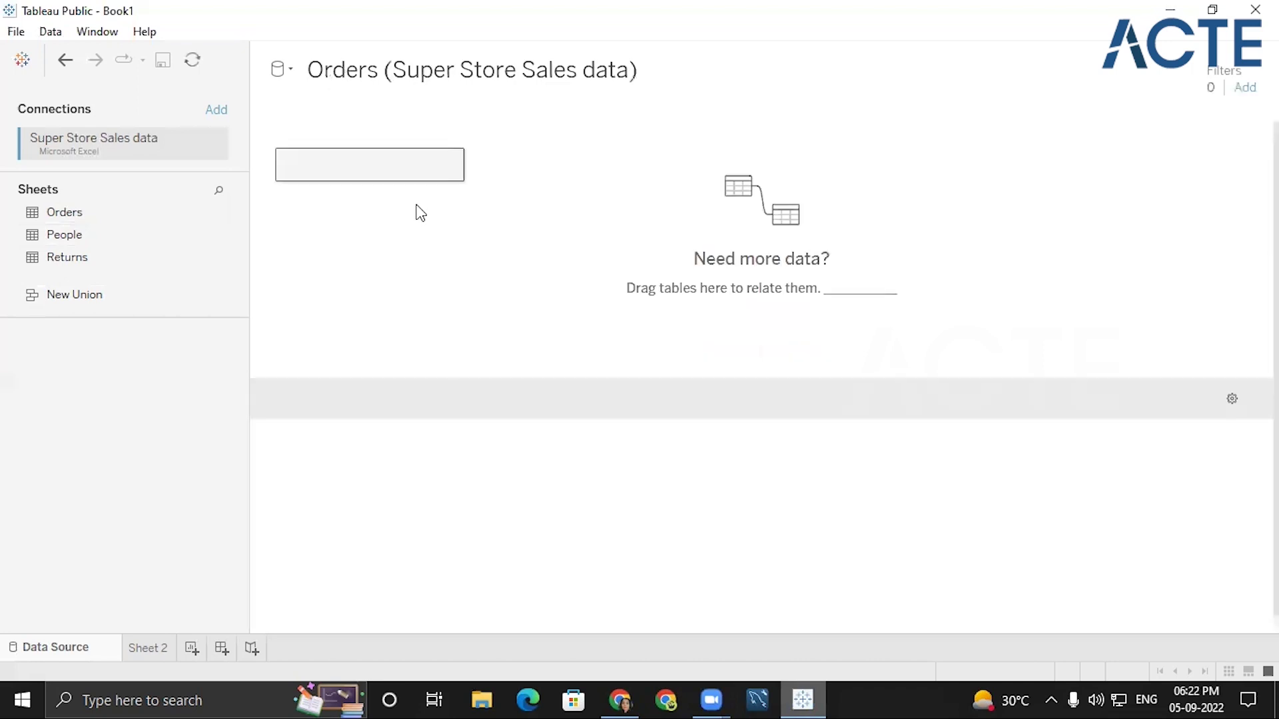
{"action": "left_click", "coordinate": [151, 646]}
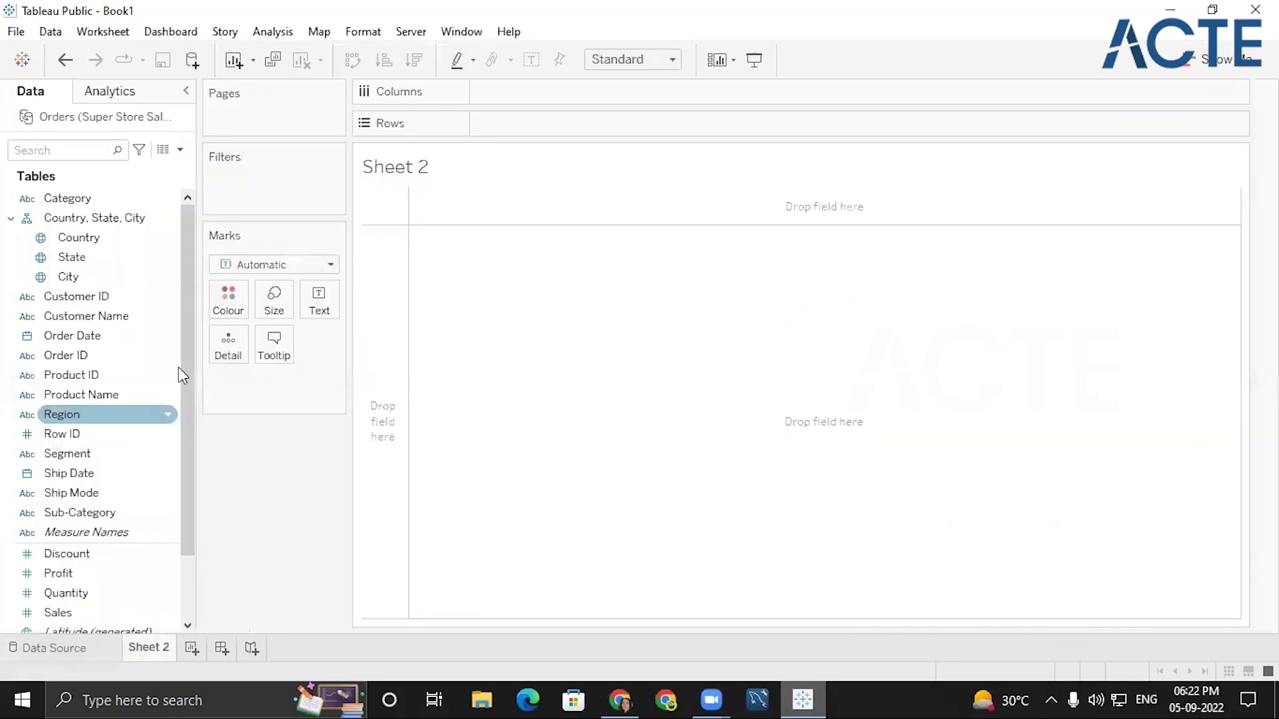
Examine the dimensions and measures of the Orders table in the field list.
{"action": "left_click_drag", "start_coordinate": [181, 326], "coordinate": [185, 431]}
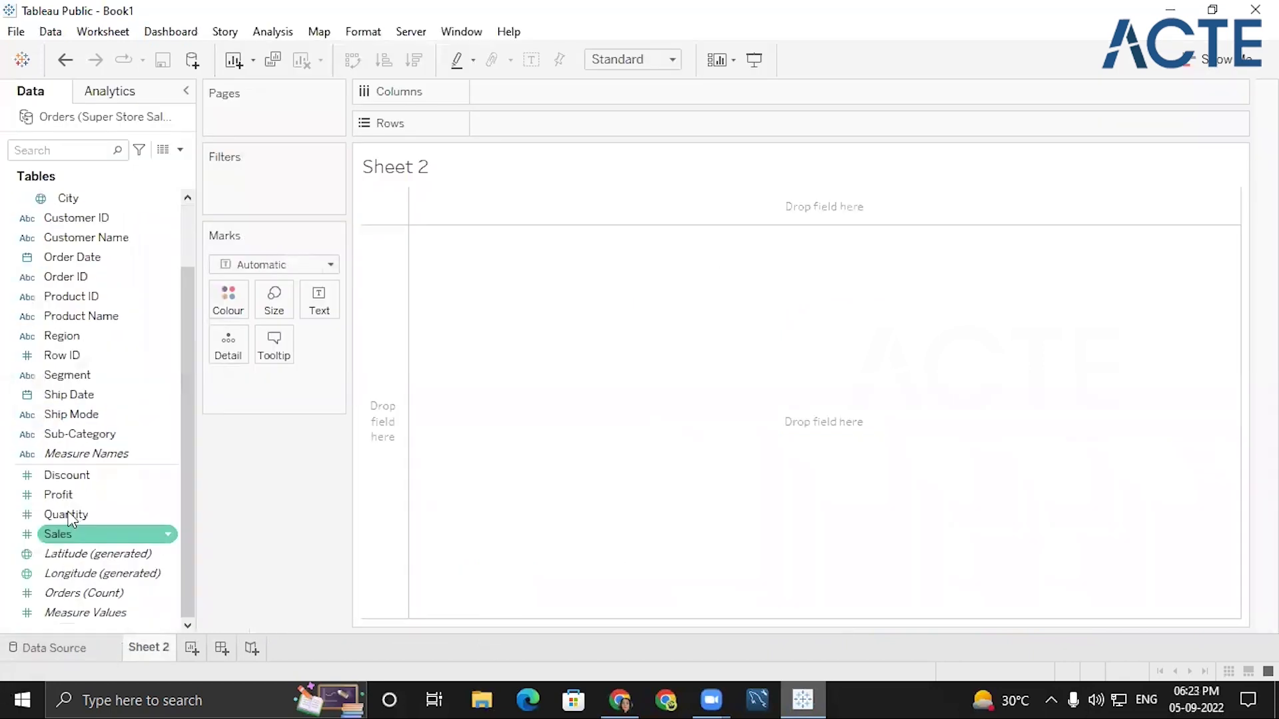
{"action": "left_click", "coordinate": [62, 534]}
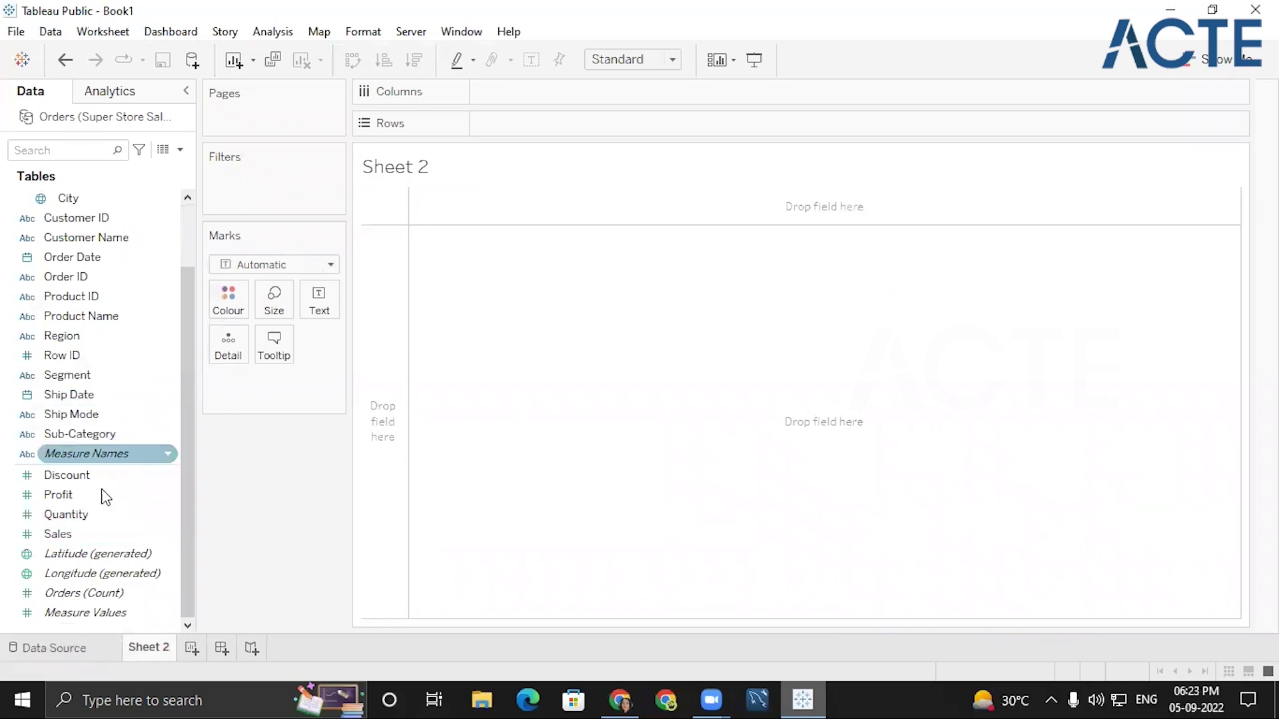
{"action": "left_click_drag", "start_coordinate": [184, 300], "coordinate": [194, 211]}
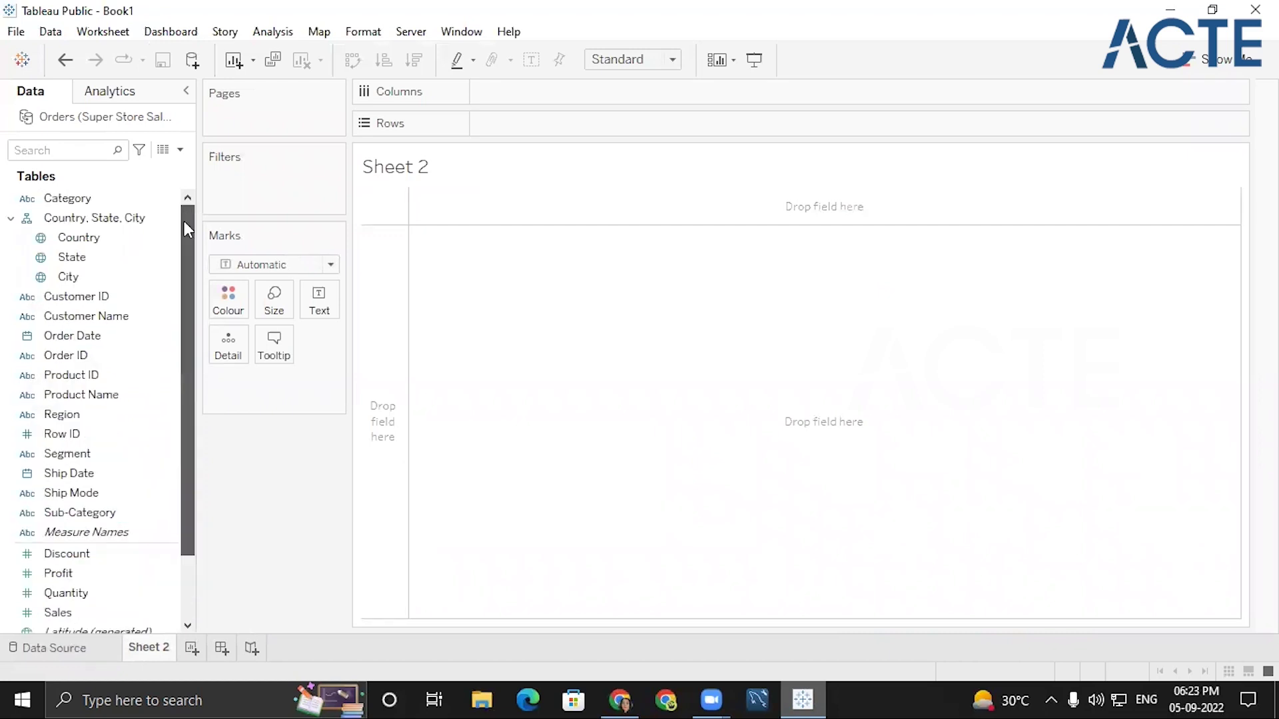
{"action": "left_click", "coordinate": [137, 355]}
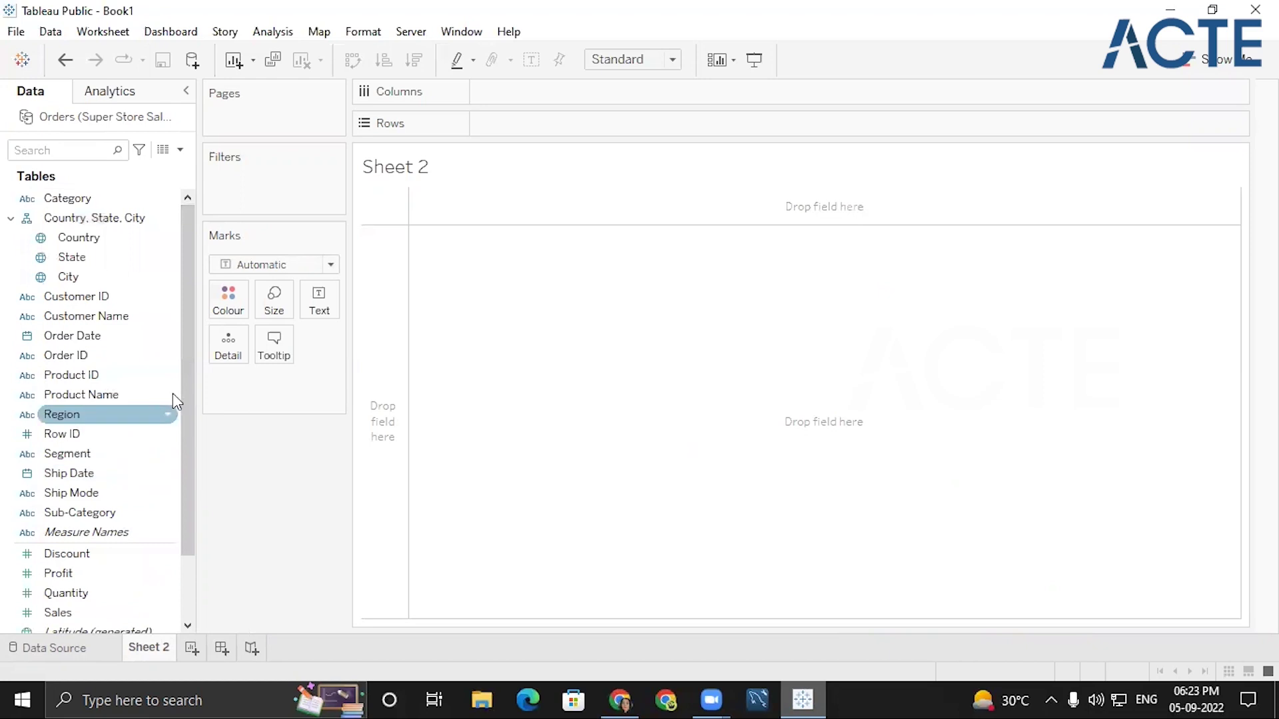
{"action": "left_click_drag", "start_coordinate": [184, 370], "coordinate": [192, 399]}
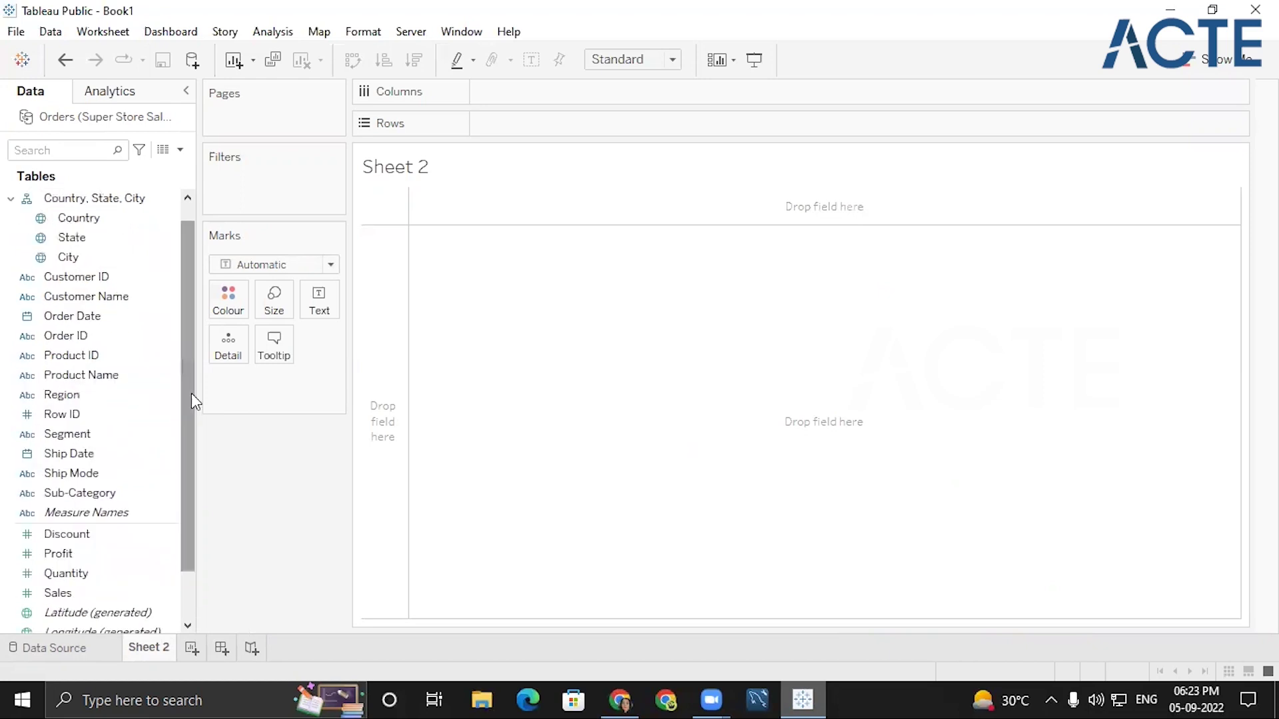
{"action": "scroll", "coordinate": [172, 333], "scroll_direction": "up", "scroll_amount": 1}
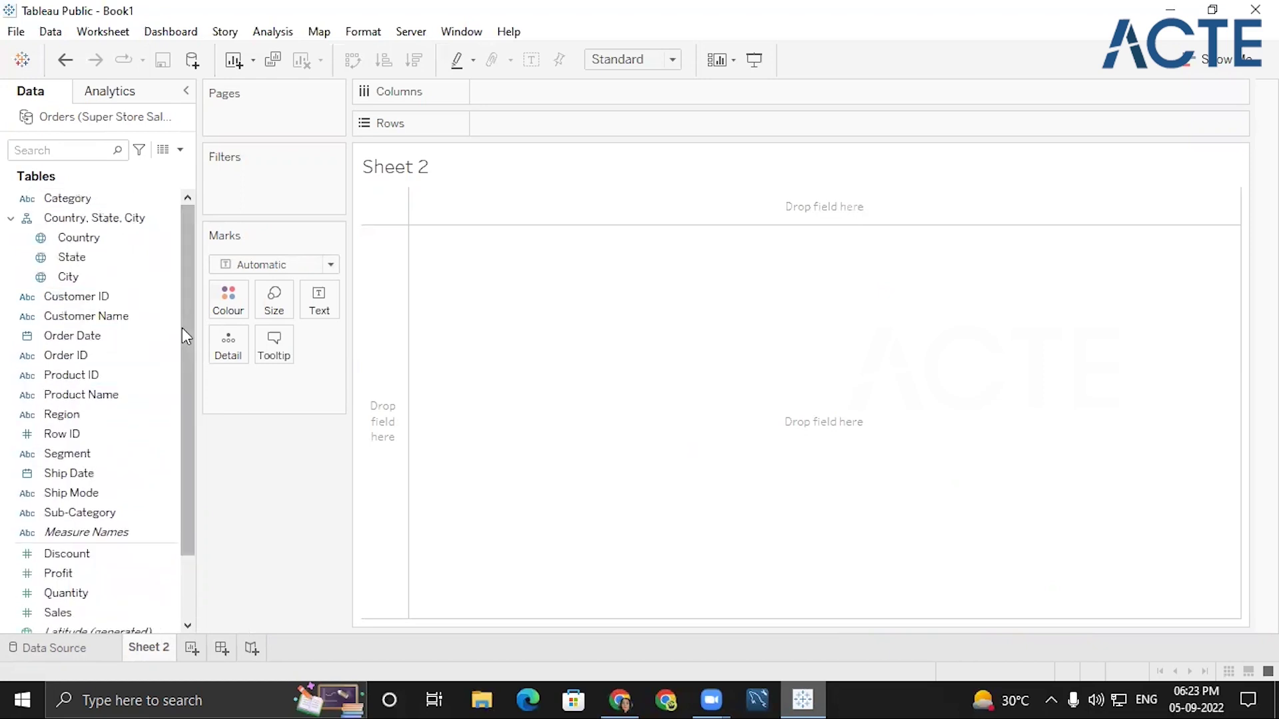
{"action": "left_click_drag", "start_coordinate": [182, 328], "coordinate": [189, 418]}
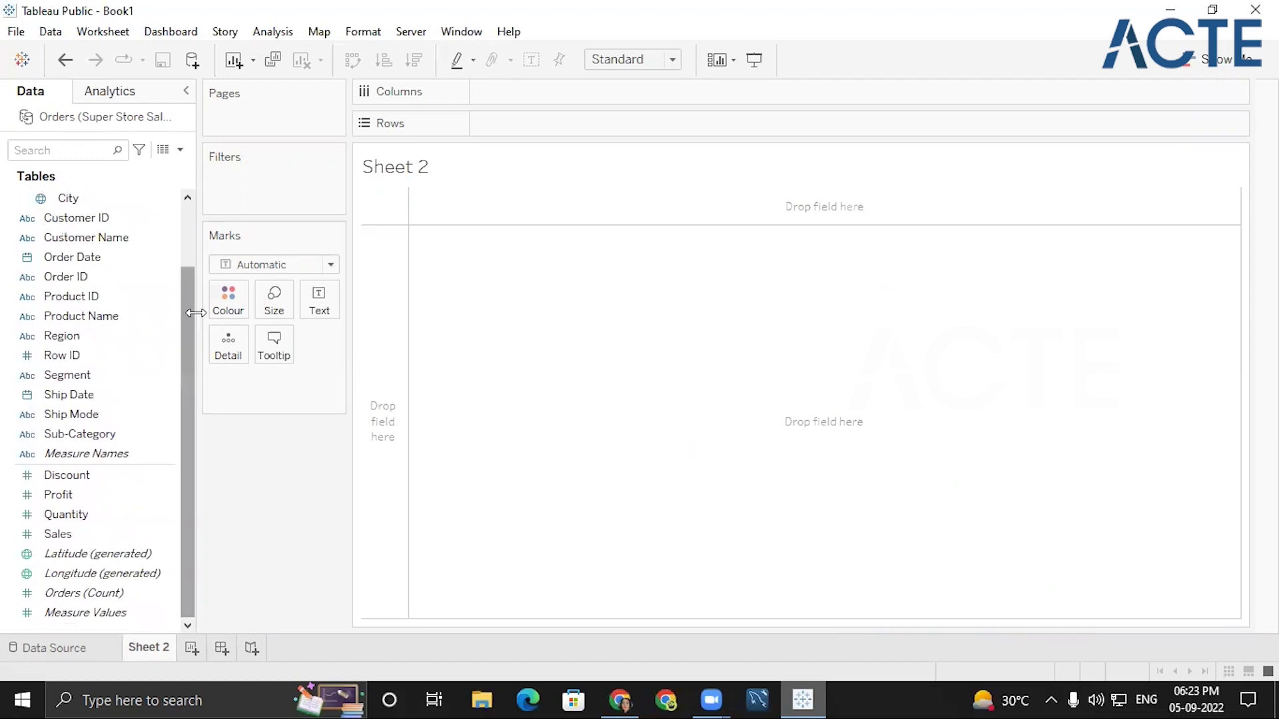
{"action": "left_click", "coordinate": [178, 263]}
{"action": "scroll", "coordinate": [186, 257], "scroll_direction": "up", "scroll_amount": 2}
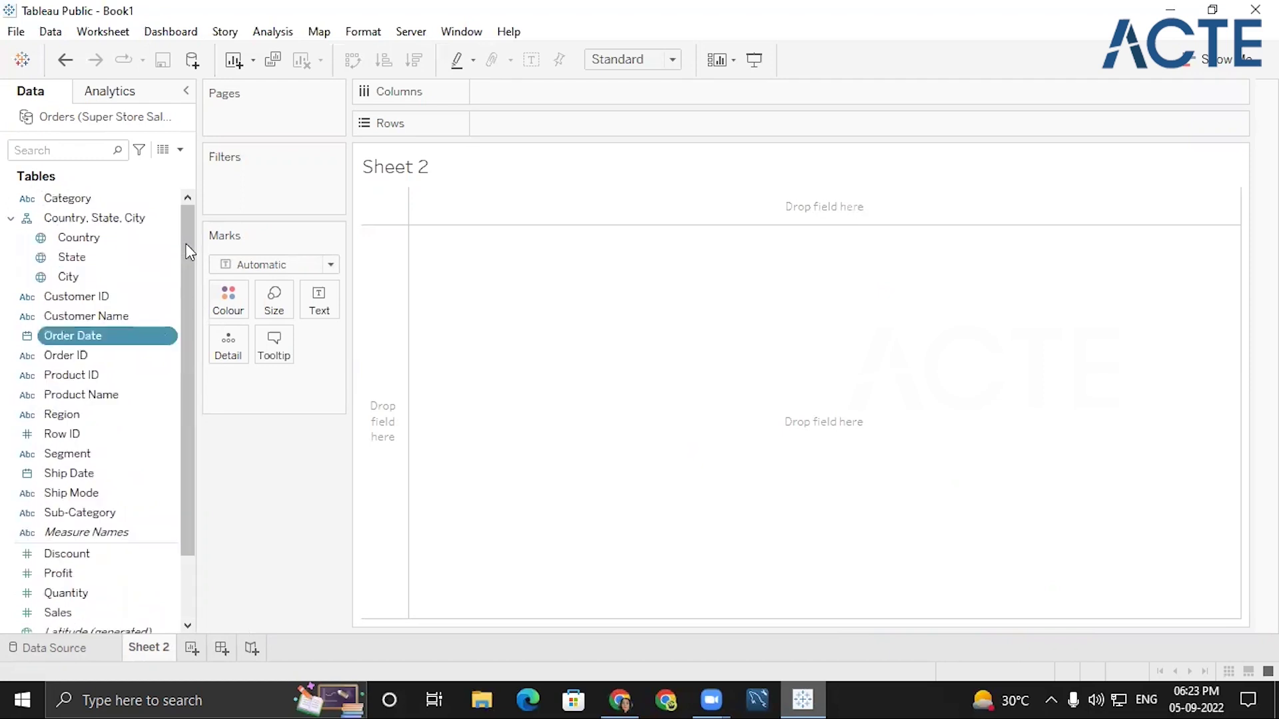
Create a calculated field and name it PS_Ratio.
{"action": "left_click", "coordinate": [182, 148]}
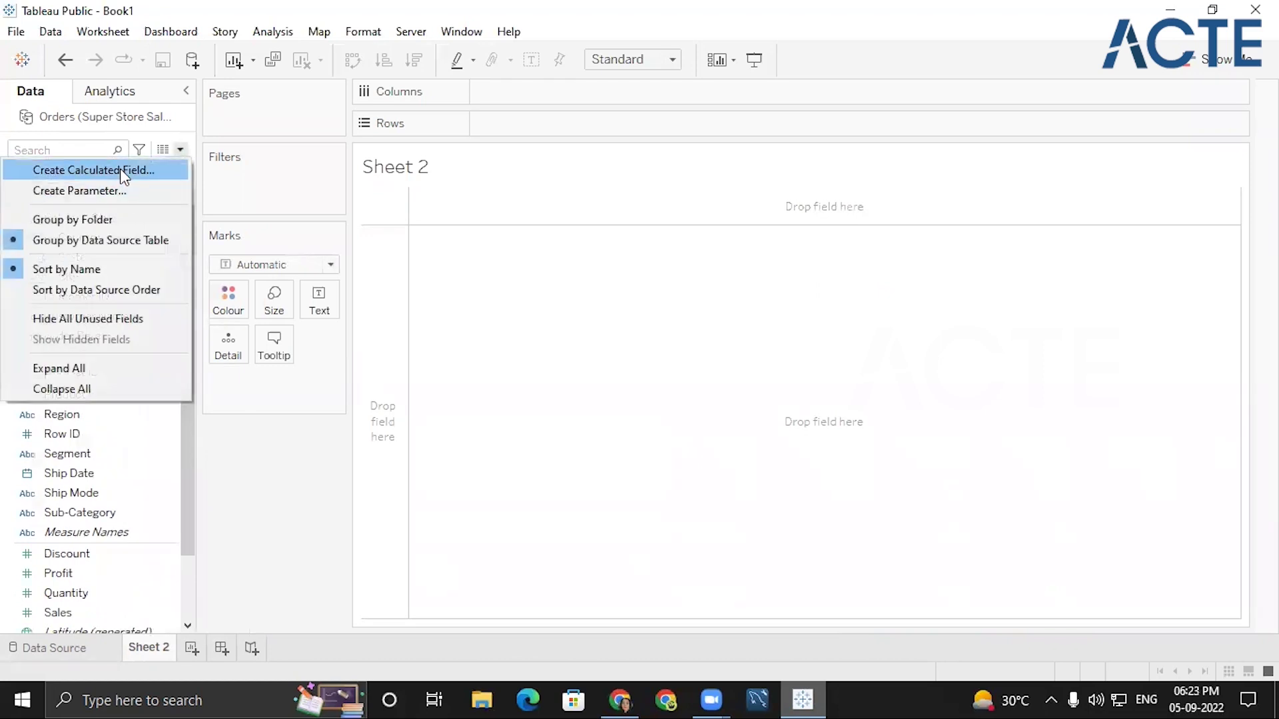
{"action": "left_click", "coordinate": [120, 170]}
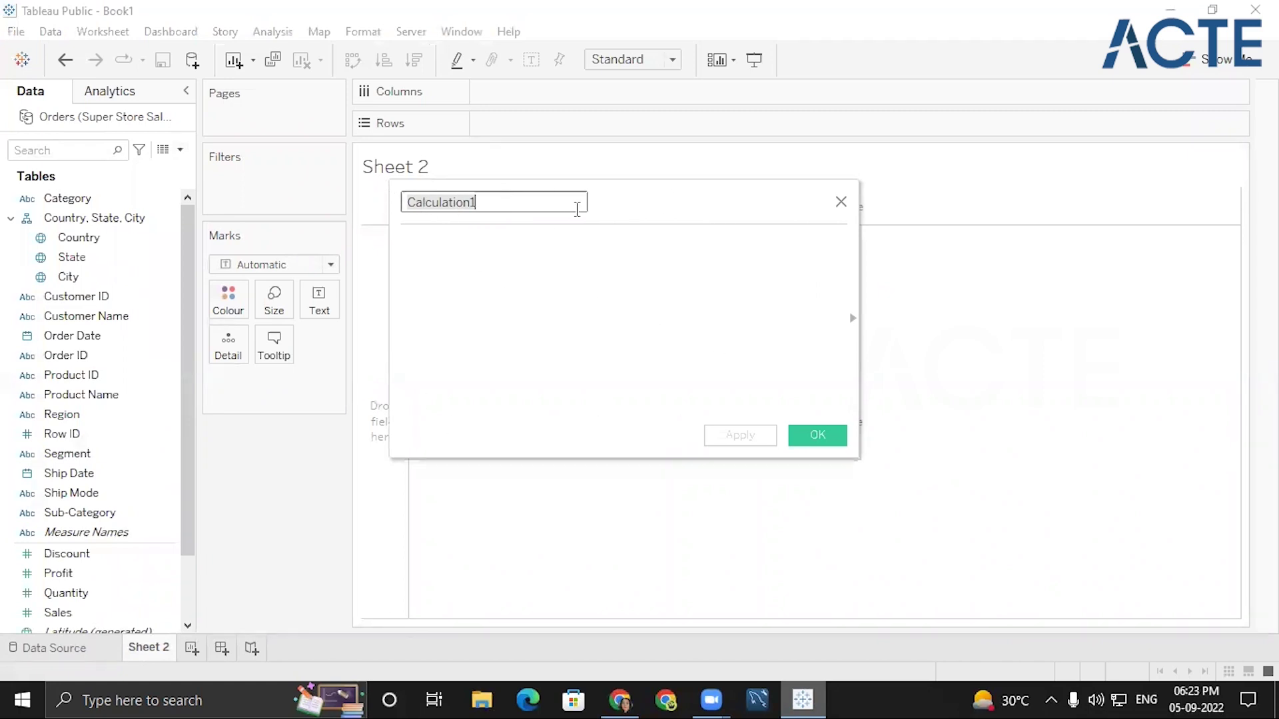
{"action": "left_click_drag", "start_coordinate": [606, 199], "coordinate": [527, 181]}
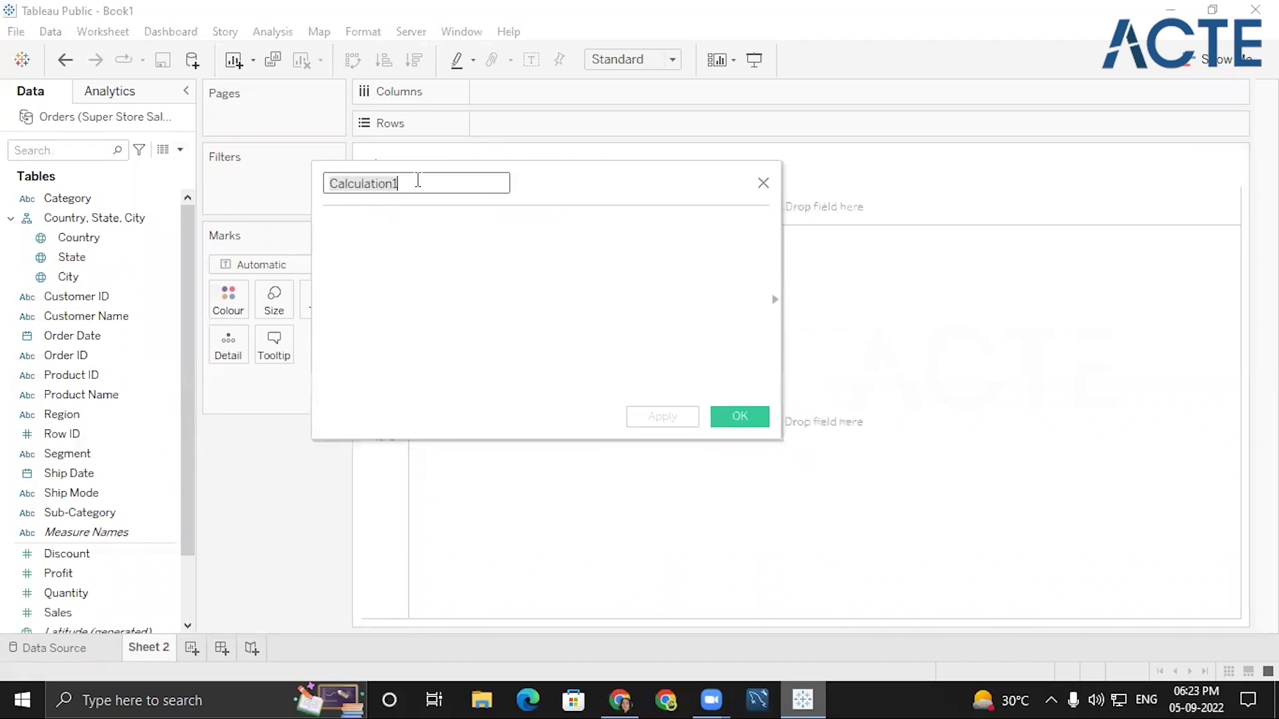
{"action": "key", "text": "BackSpace"}
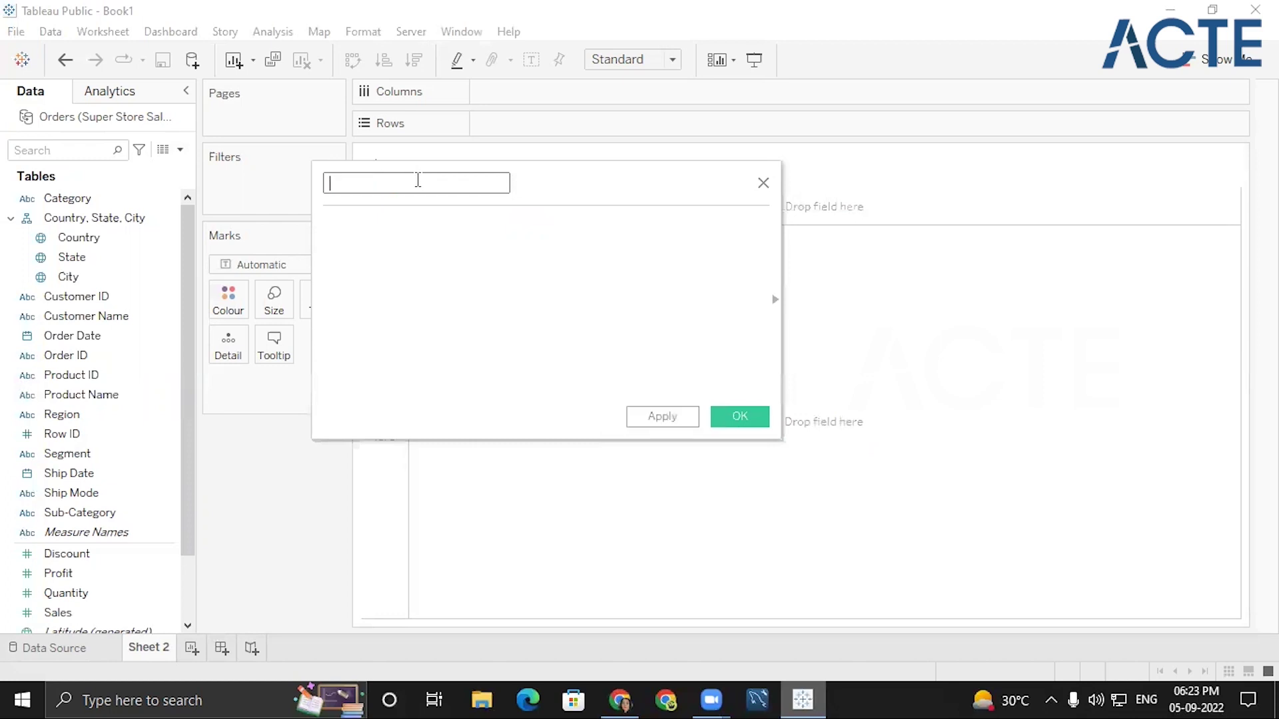
{"action": "type", "text": "Pro"}
{"action": "key", "text": "BackSpace"}
{"action": "key", "text": "BackSpace"}
{"action": "type", "text": "S Ration"}
{"action": "left_click", "coordinate": [351, 181]}
{"action": "key", "text": "BackSpace"}
{"action": "type", "text": "_"}
Enter the Profit field as the start of the PS_Ratio formula.
{"action": "left_click", "coordinate": [345, 243]}
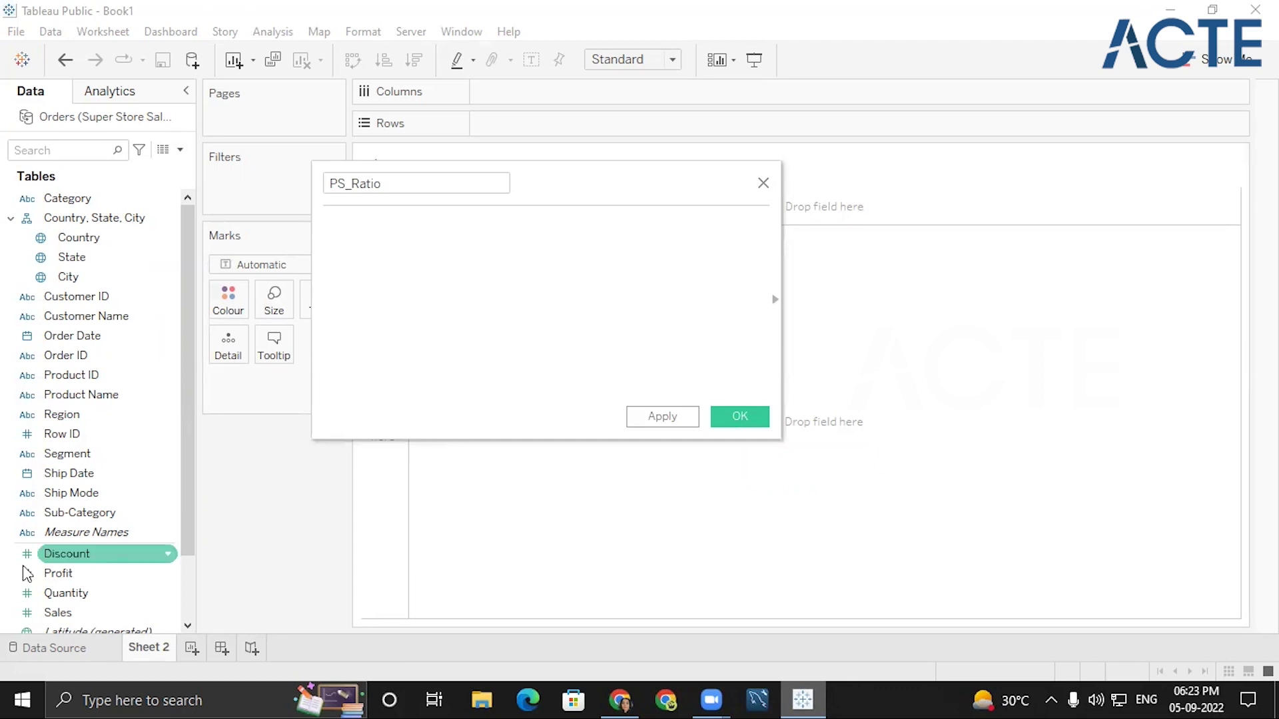
{"action": "left_click_drag", "start_coordinate": [54, 574], "coordinate": [360, 235]}
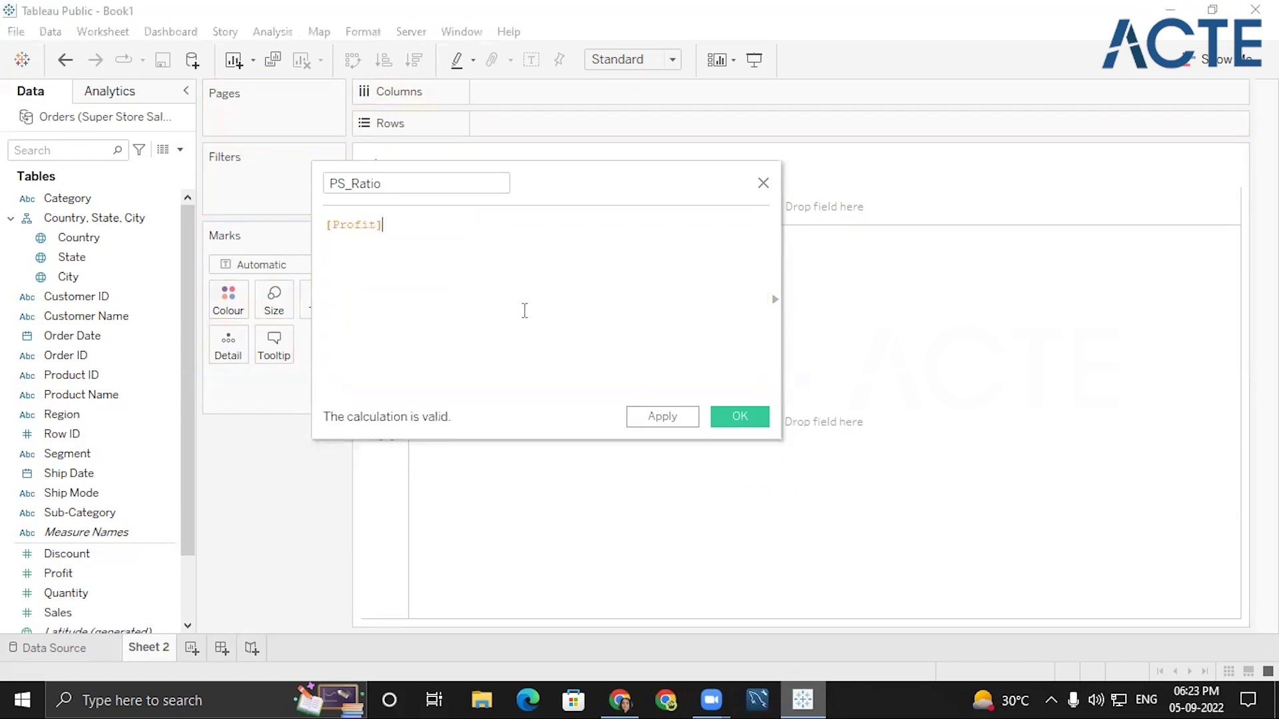
{"action": "key", "text": "ctrl+a"}
{"action": "type", "text": "pr"}
{"action": "key", "text": "BackSpace"}
{"action": "key", "text": "BackSpace"}
{"action": "type", "text": "profity"}
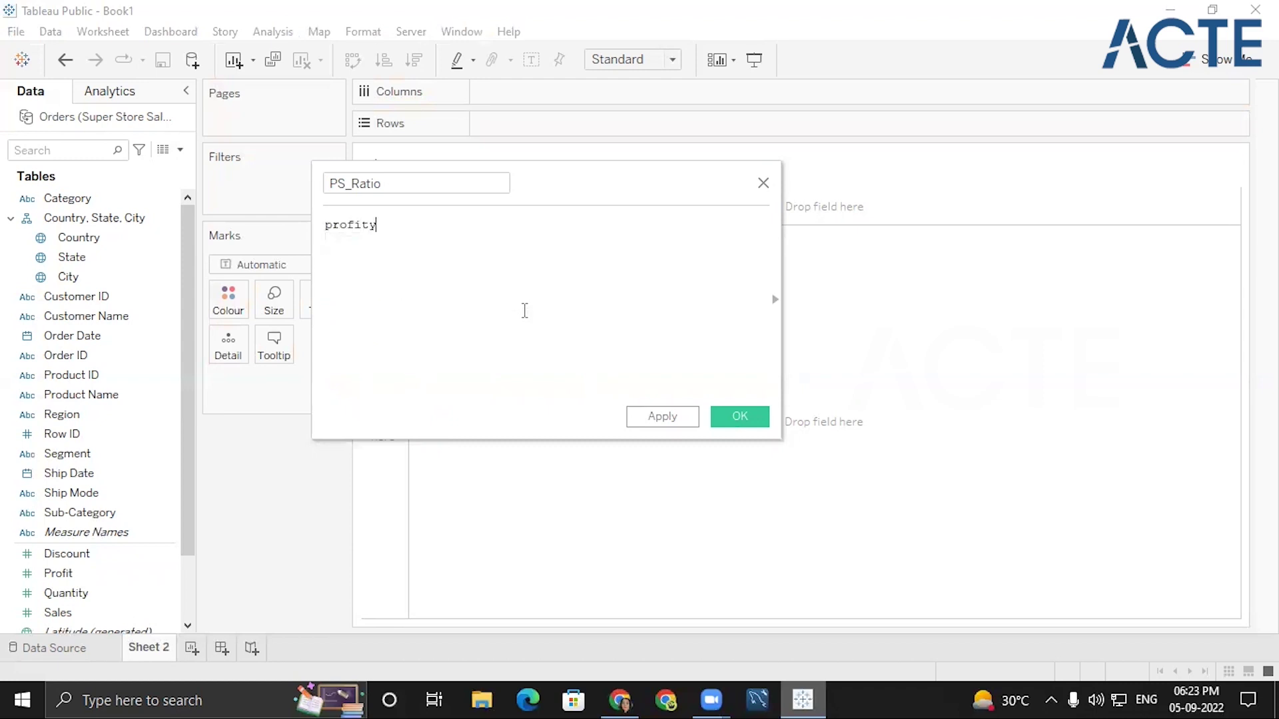
{"action": "key", "text": "BackSpace"}
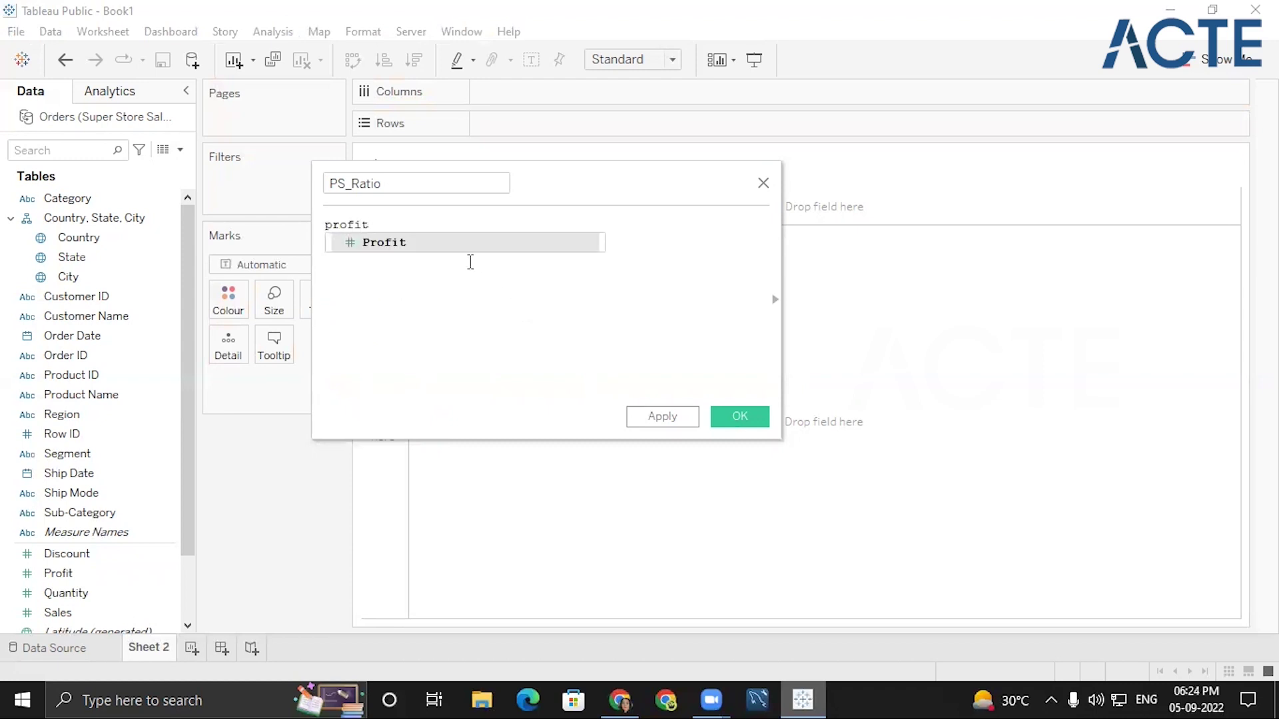
{"action": "double_click", "coordinate": [381, 246]}
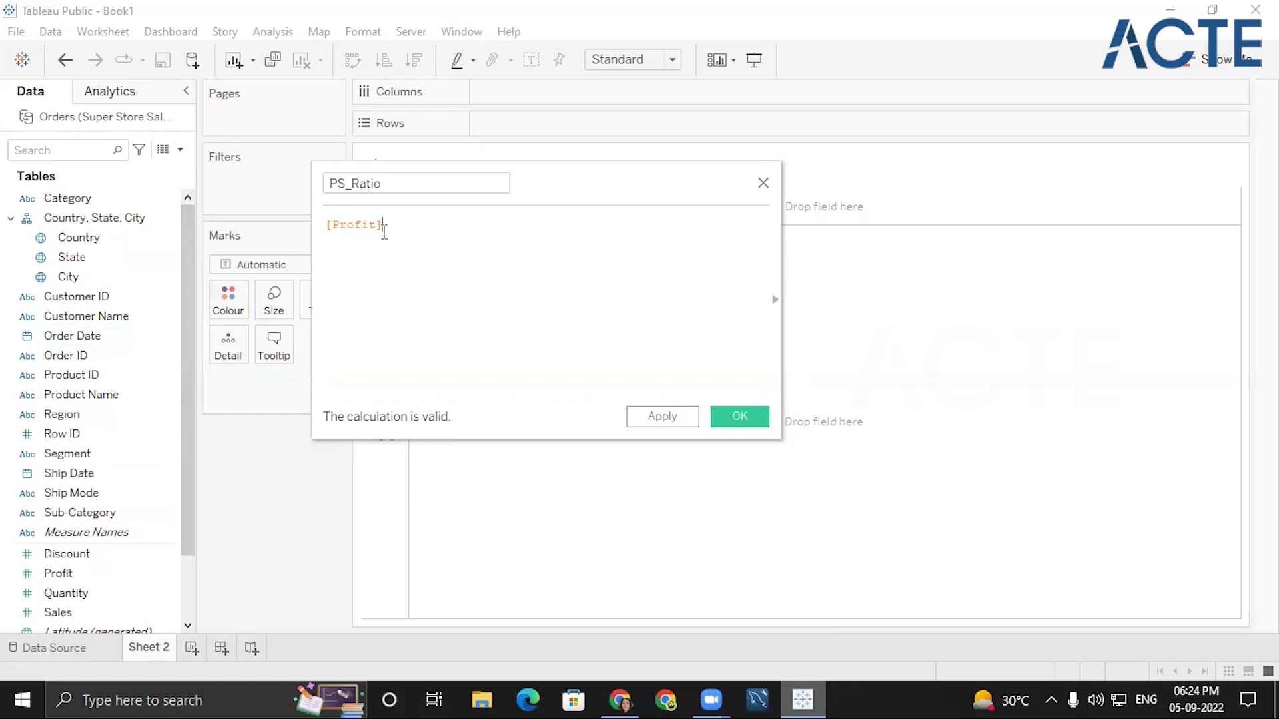
Complete the PS_Ratio formula as [Profit]/[Sales] and save the calculated field.
{"action": "key", "text": "BackSpace"}
{"action": "key", "text": "BackSpace"}
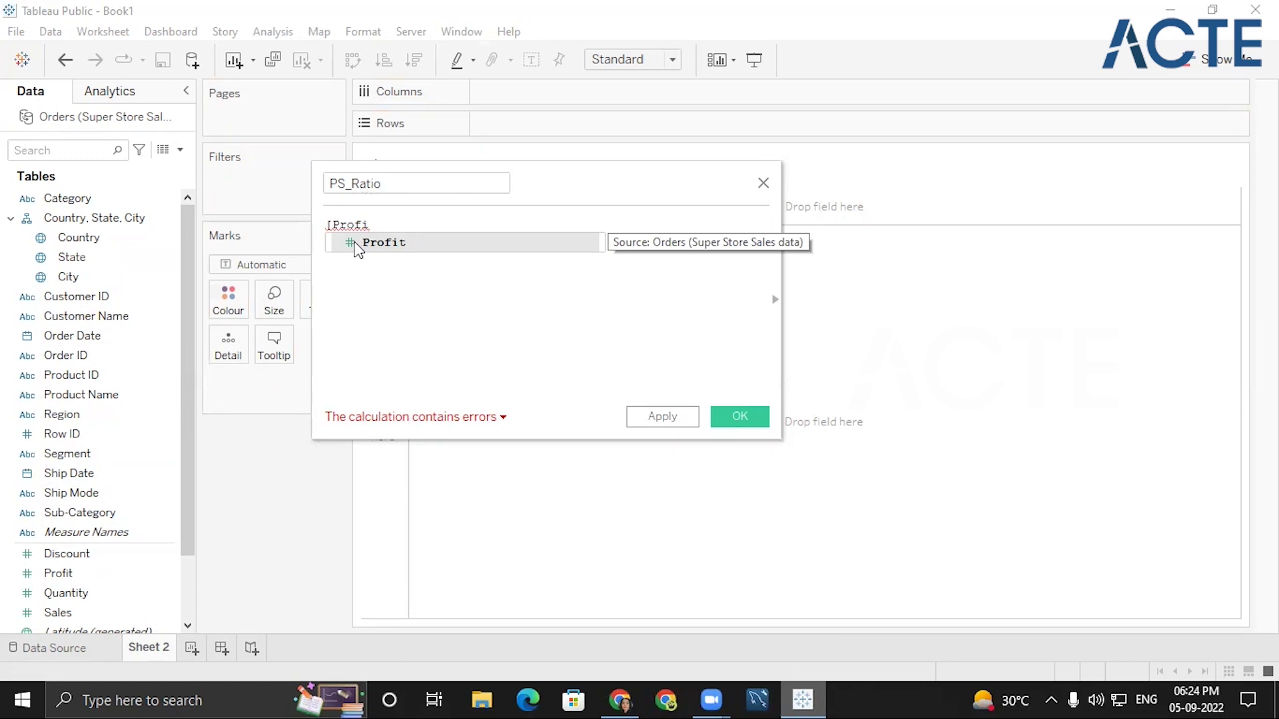
{"action": "type", "text": "t"}
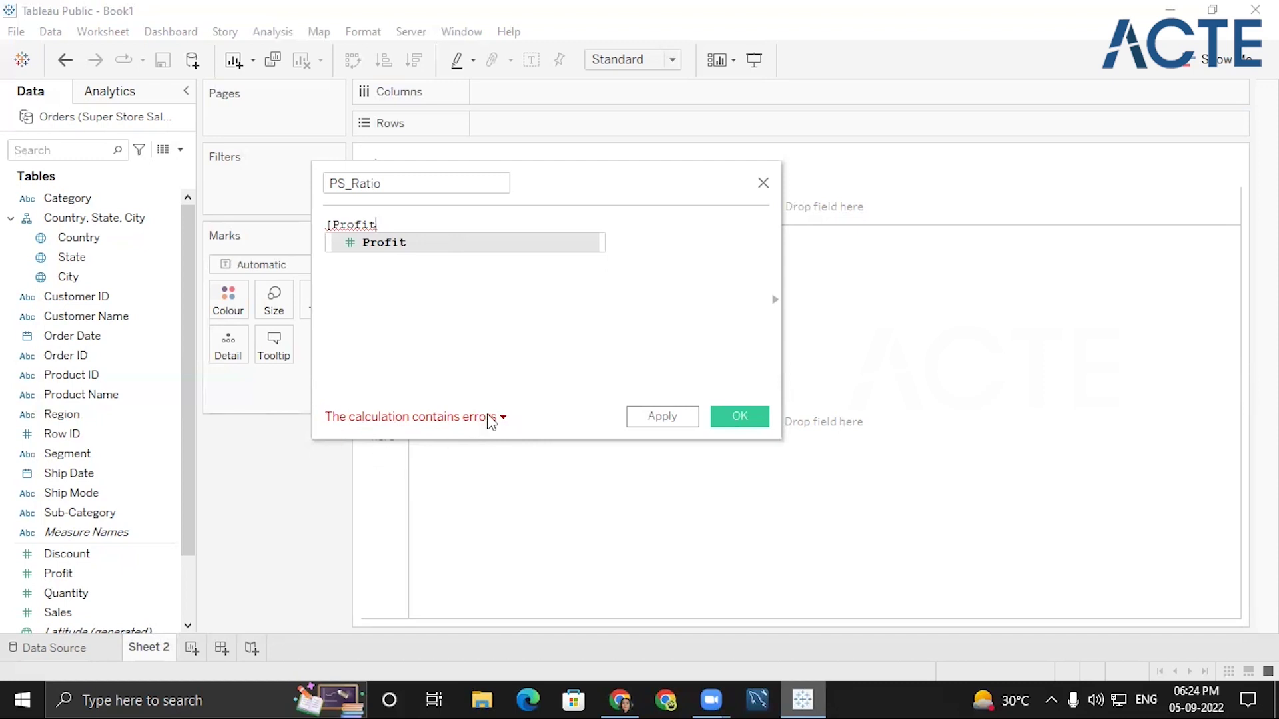
{"action": "left_click", "coordinate": [389, 247]}
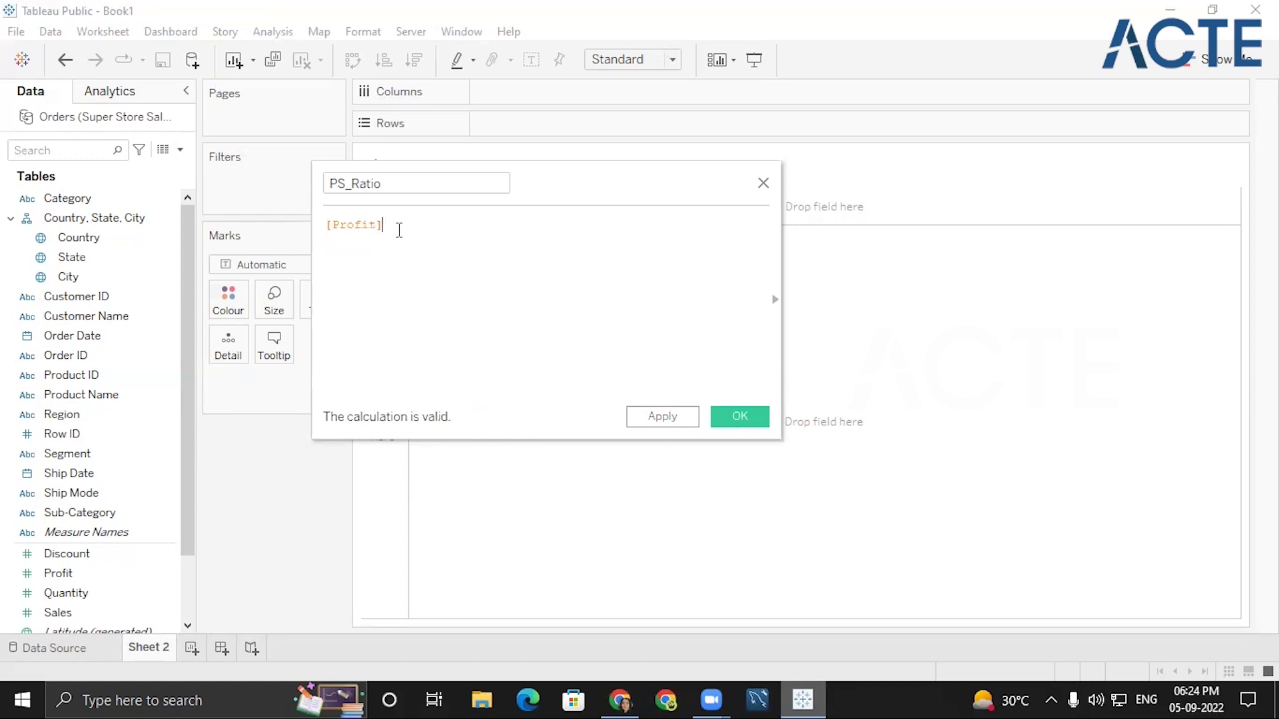
{"action": "type", "text": "/"}
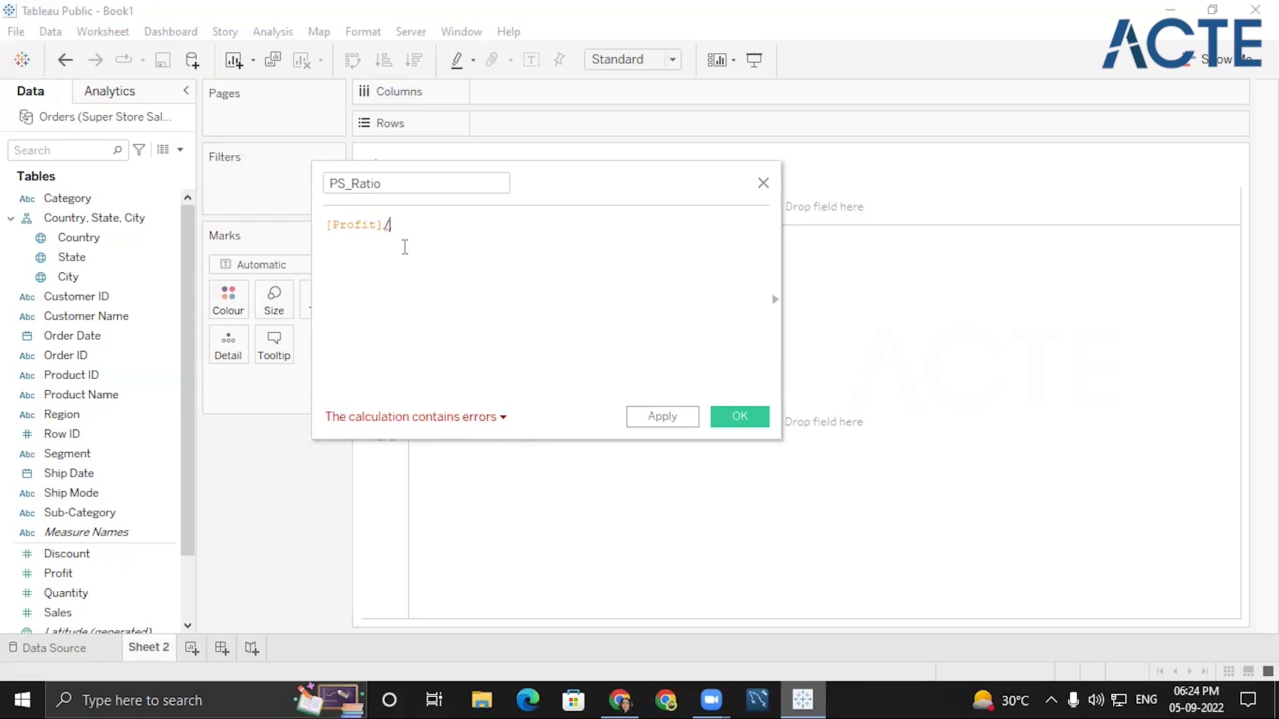
{"action": "left_click_drag", "start_coordinate": [92, 613], "coordinate": [459, 226]}
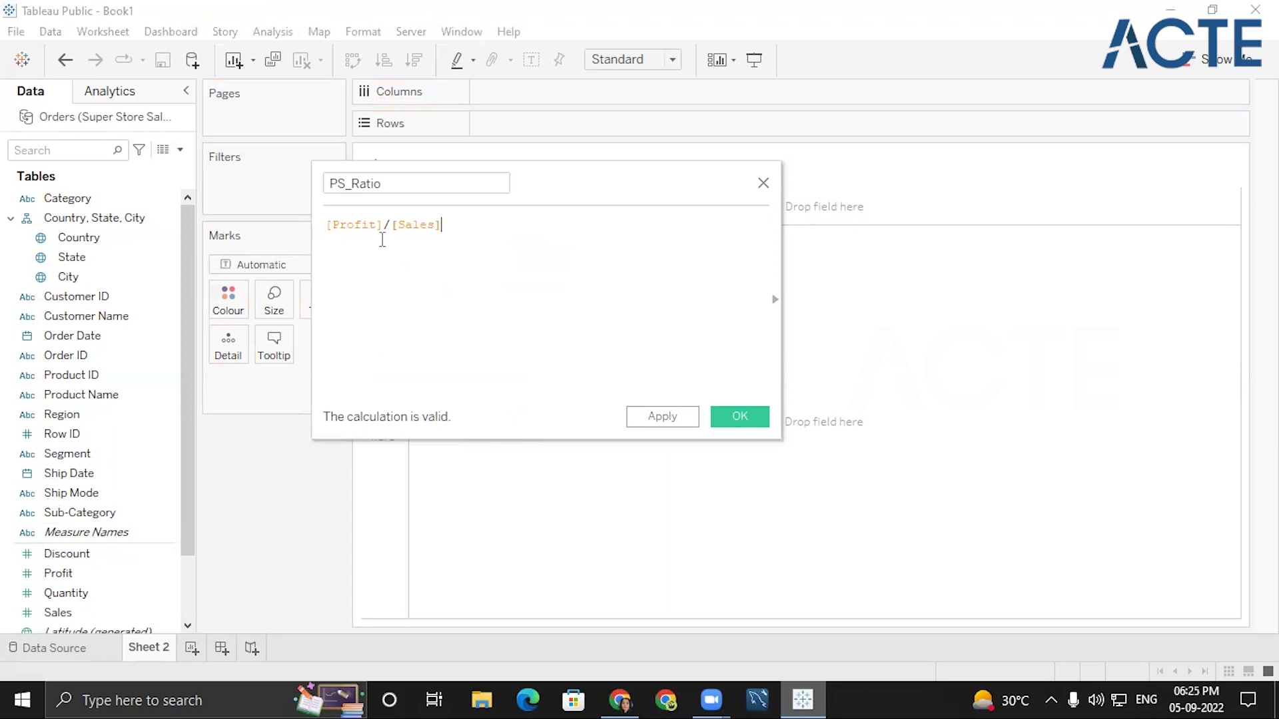
{"action": "left_click", "coordinate": [737, 418]}
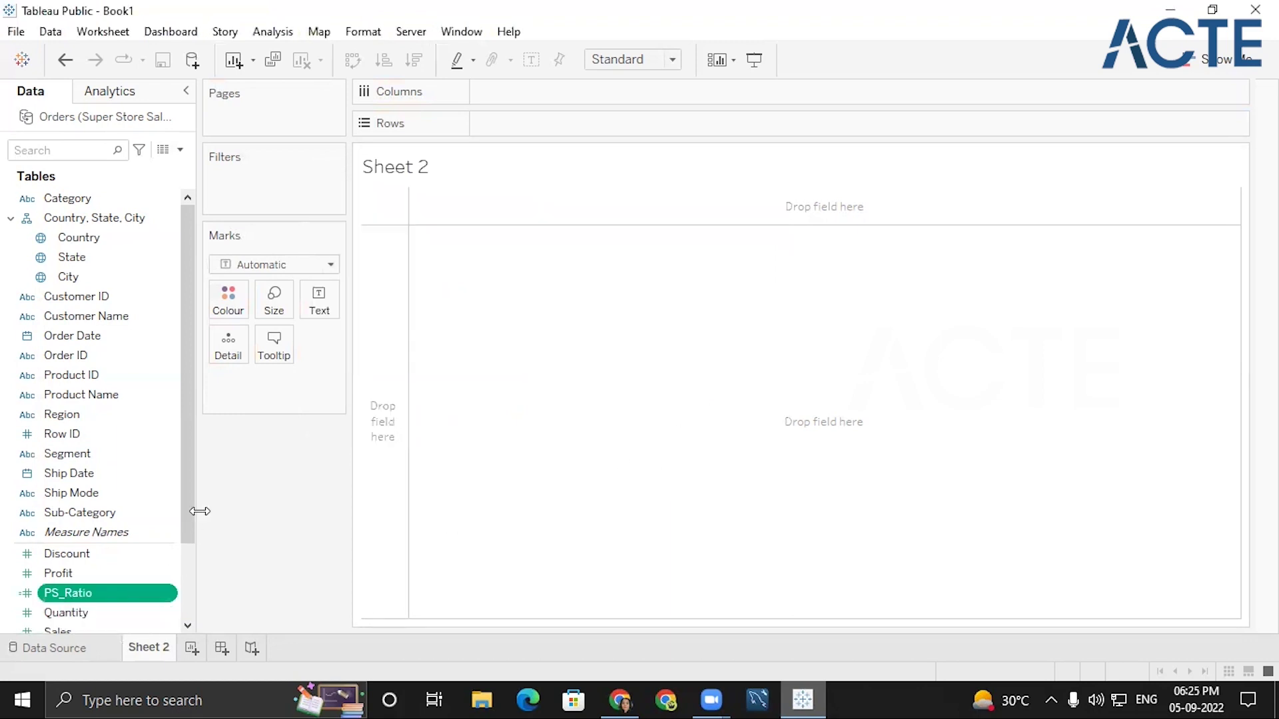
Mark the PS_Ratio field in the measures with a pen annotation and clear the drawing.
{"action": "scroll", "coordinate": [190, 513], "scroll_direction": "down", "scroll_amount": 1}
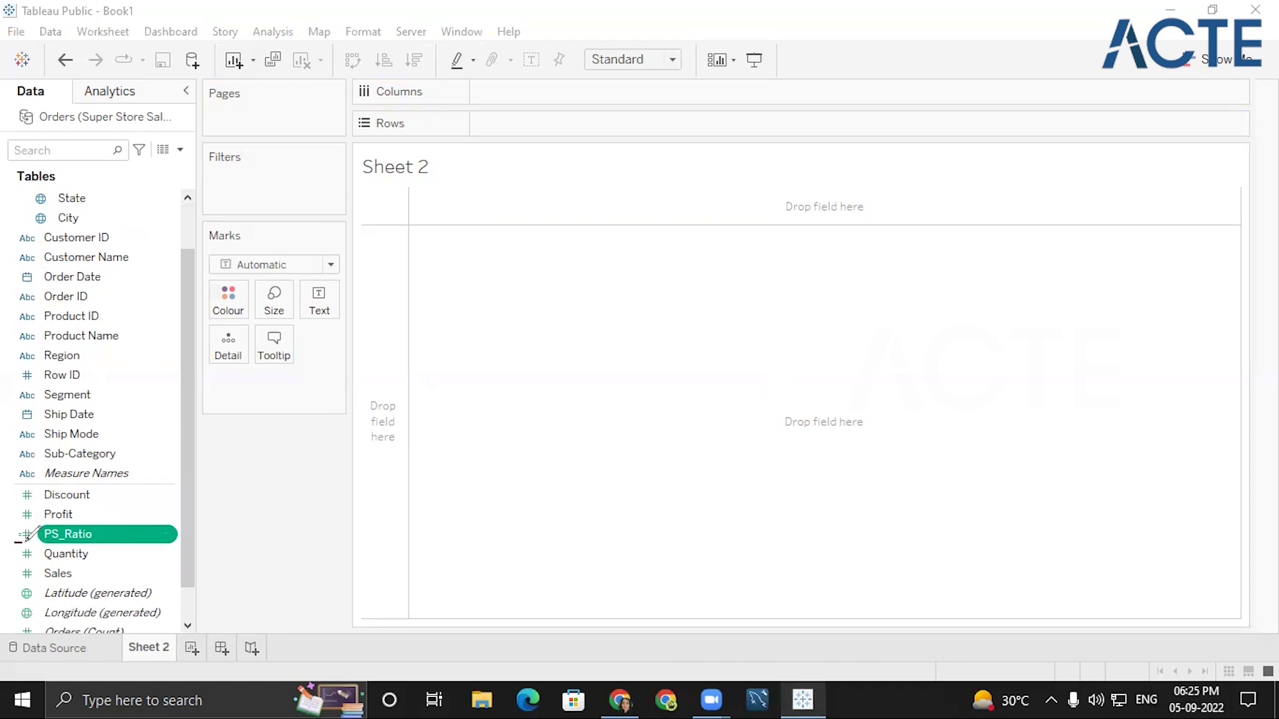
{"action": "left_click_drag", "start_coordinate": [92, 541], "coordinate": [134, 516]}
{"action": "key", "text": "Escape"}
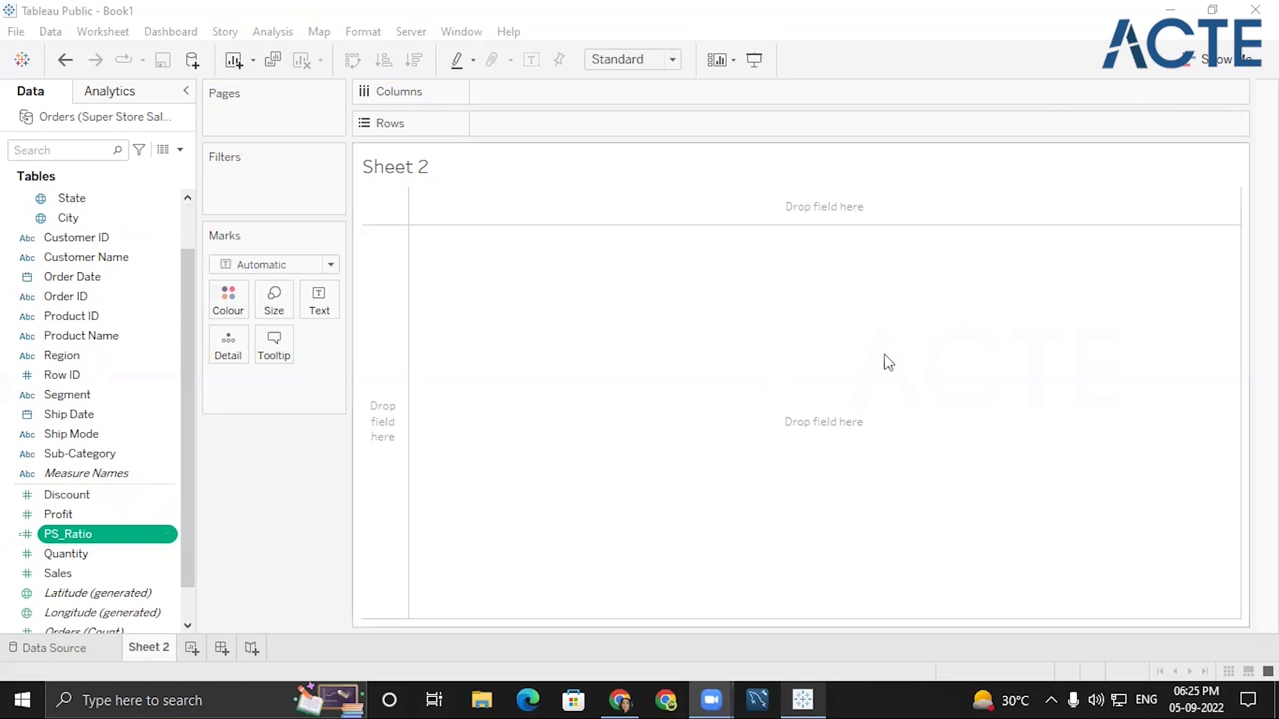
Build a view of PS_Ratio by Segment and display it as a horizontal bar chart.
{"action": "double_click", "coordinate": [64, 397]}
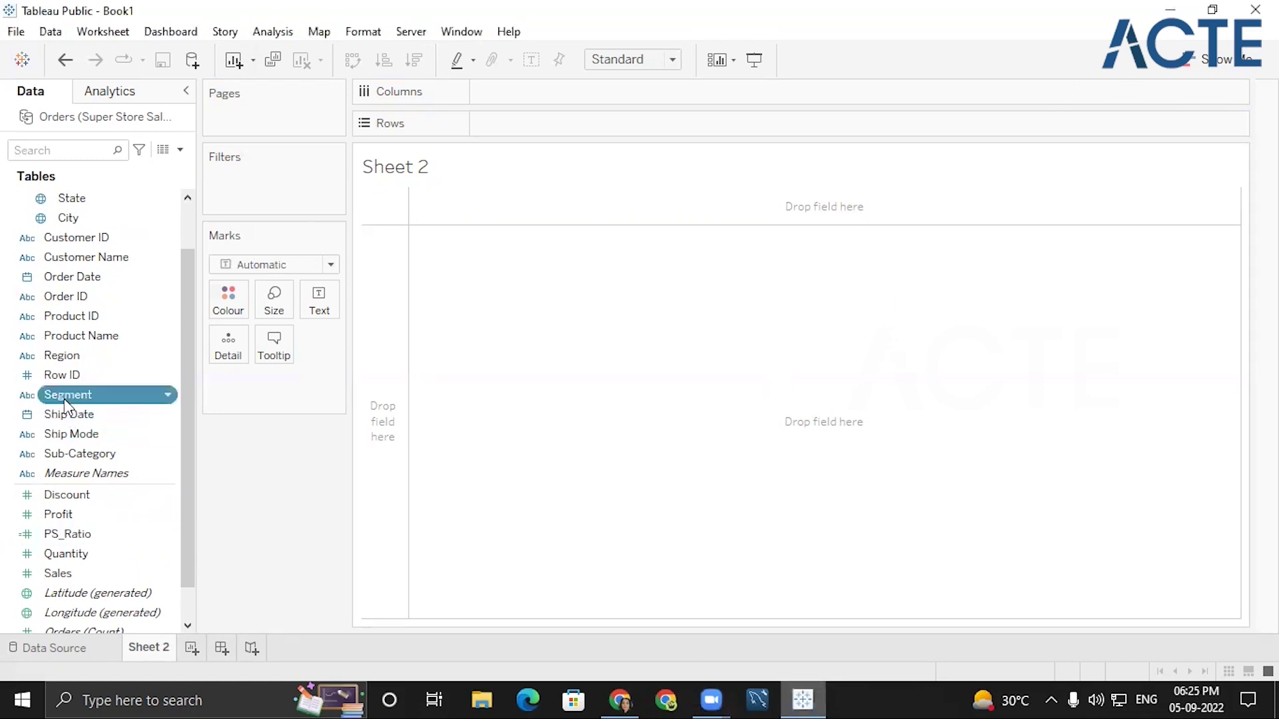
{"action": "double_click", "coordinate": [67, 534]}
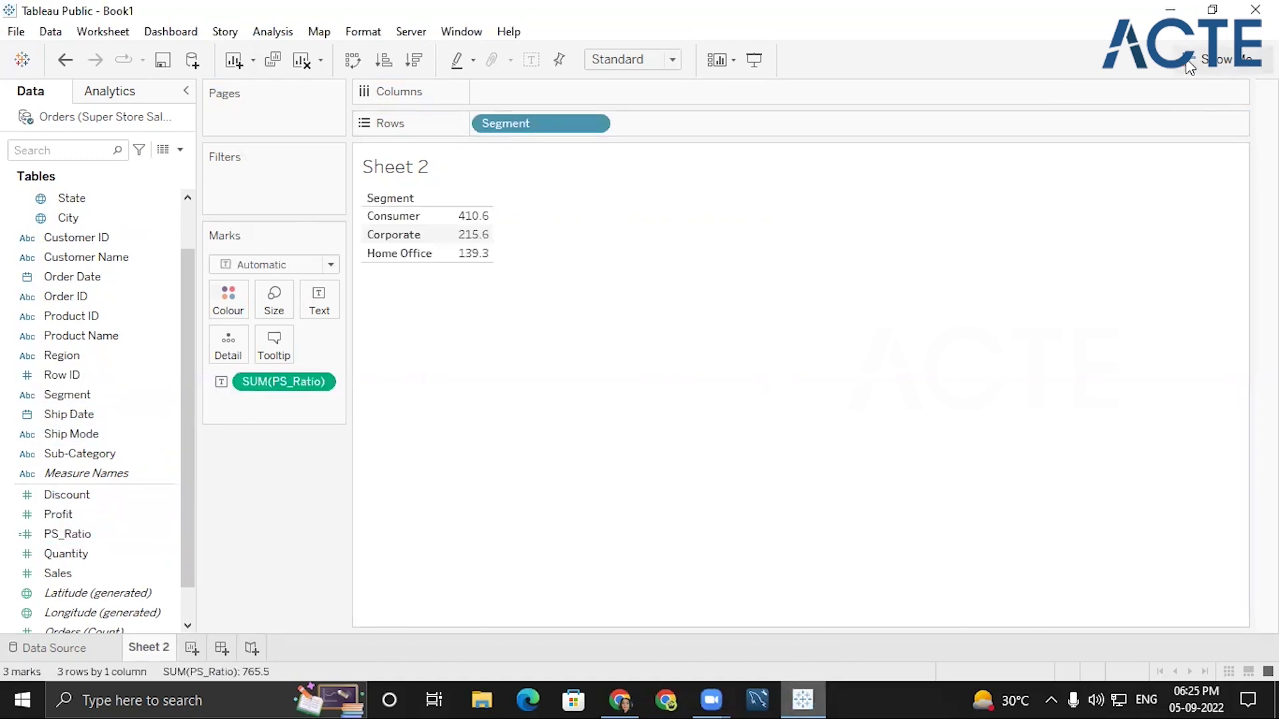
{"action": "left_click", "coordinate": [1225, 59]}
{"action": "left_click", "coordinate": [1118, 205]}
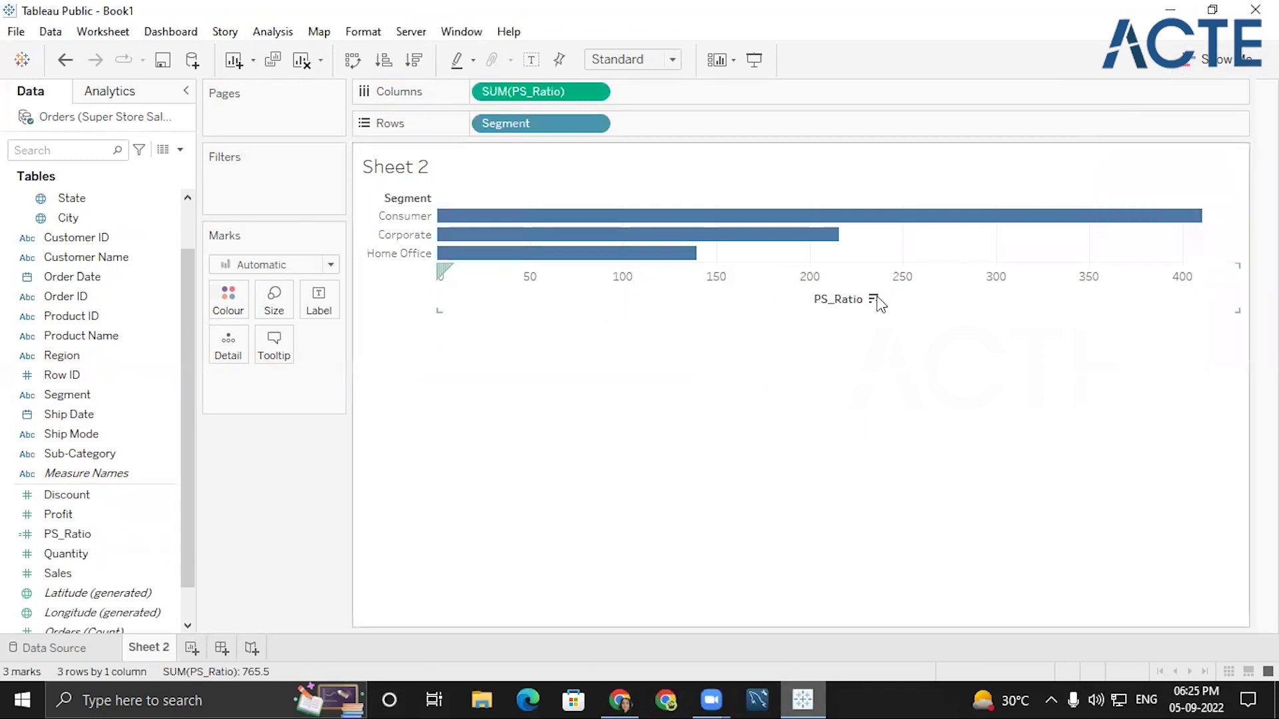
Add the text annotation "1)Analyze Regionwise Sales Rep Performance" below the PS_Ratio chart and begin a new line.
{"action": "mouse_move", "coordinate": [844, 225]}
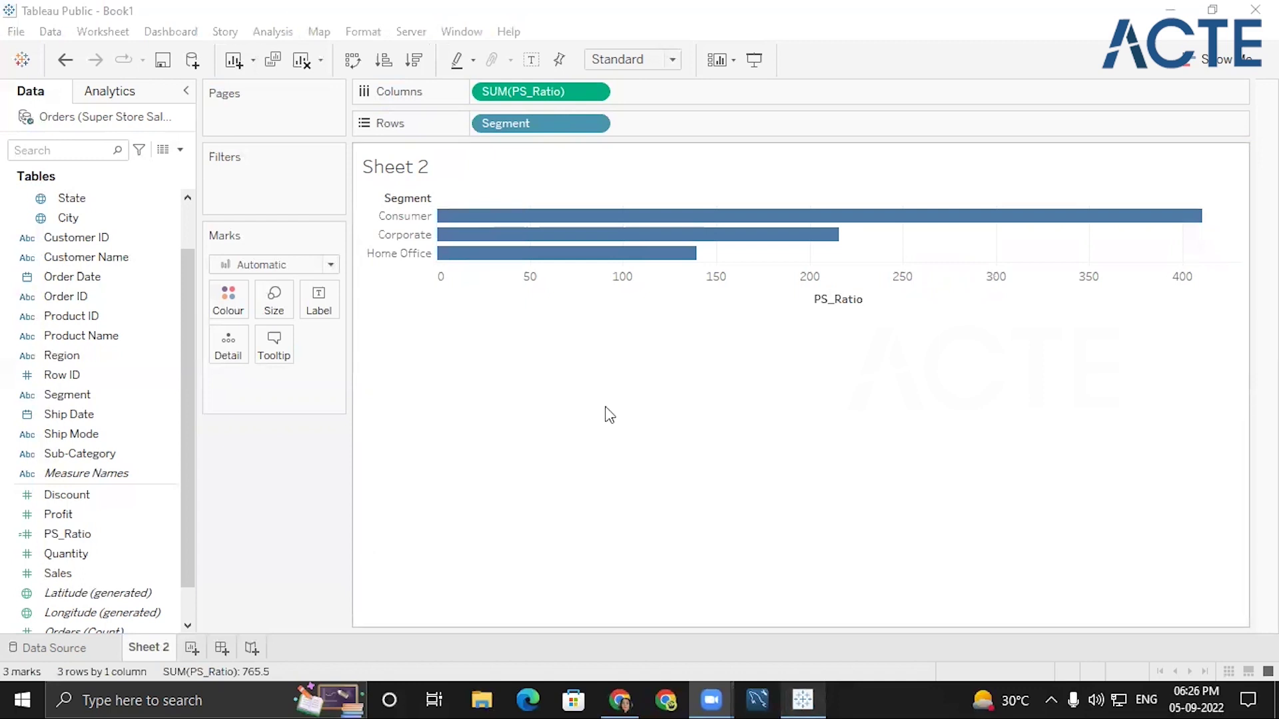
{"action": "type", "text": "1)"}
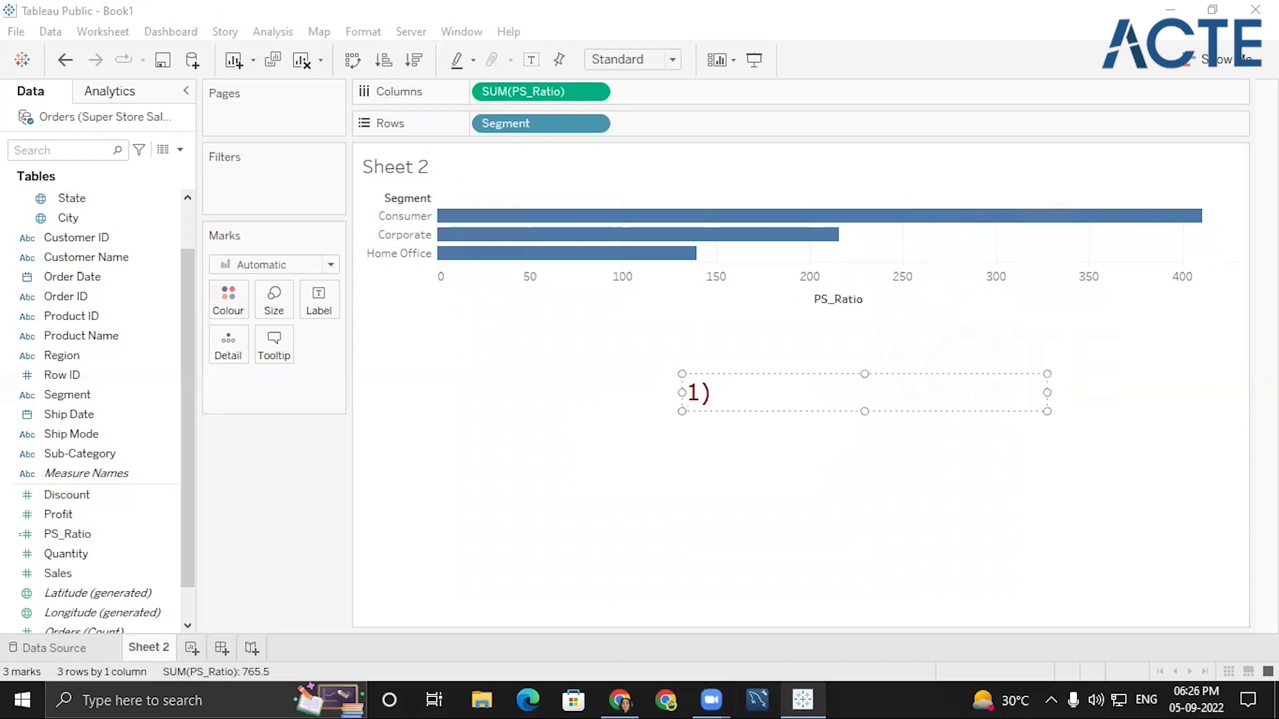
{"action": "type", "text": "Aan"}
{"action": "key", "text": "BackSpace"}
{"action": "key", "text": "BackSpace"}
{"action": "type", "text": "nalyze Re"}
{"action": "type", "text": "ga"}
{"action": "key", "text": "BackSpace"}
{"action": "type", "text": "ionwise"}
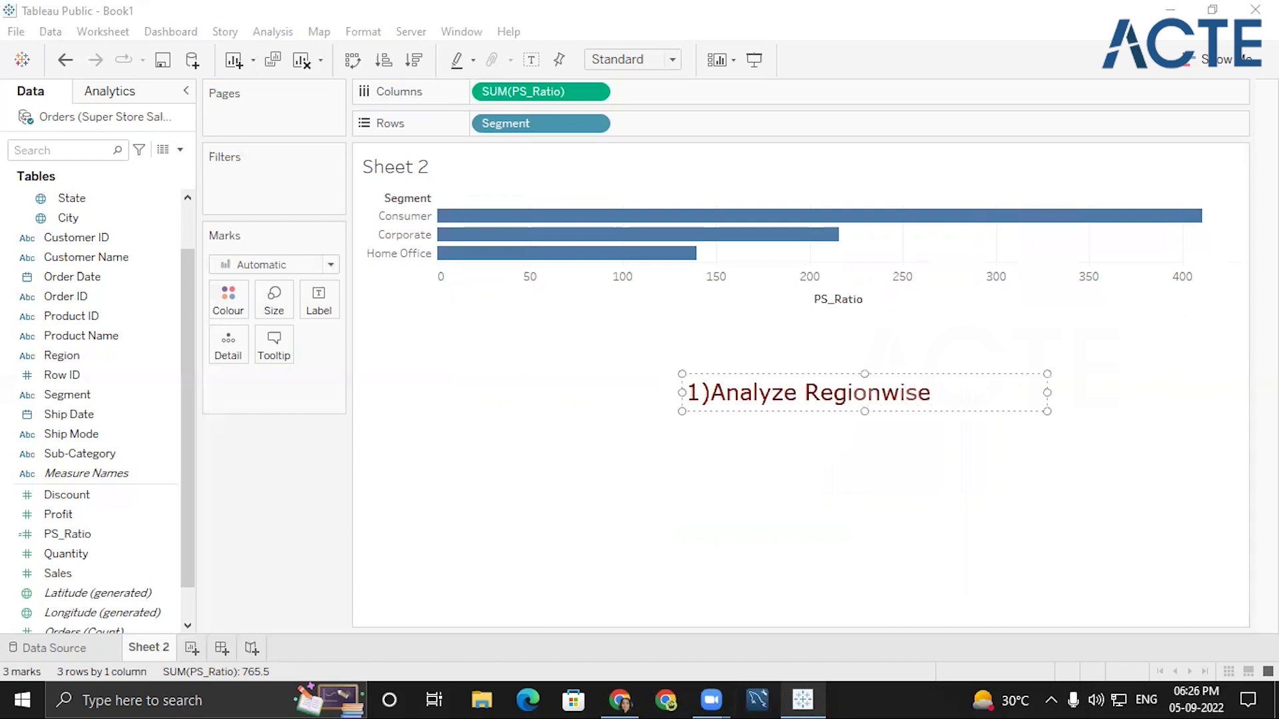
{"action": "type", "text": " Sales Rep "}
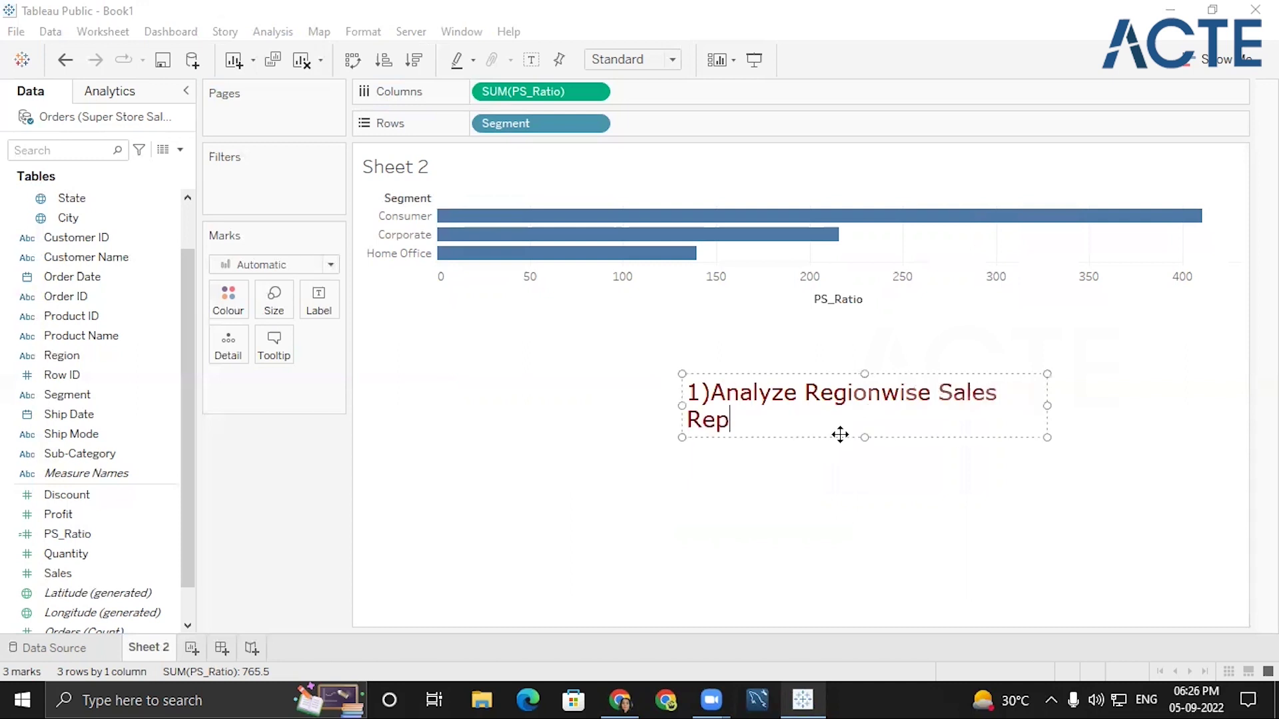
{"action": "type", "text": "Perfor"}
{"action": "key", "text": "BackSpace"}
{"action": "type", "text": "rmance"}
{"action": "key", "text": "Return"}
{"action": "type", "text": "2"}
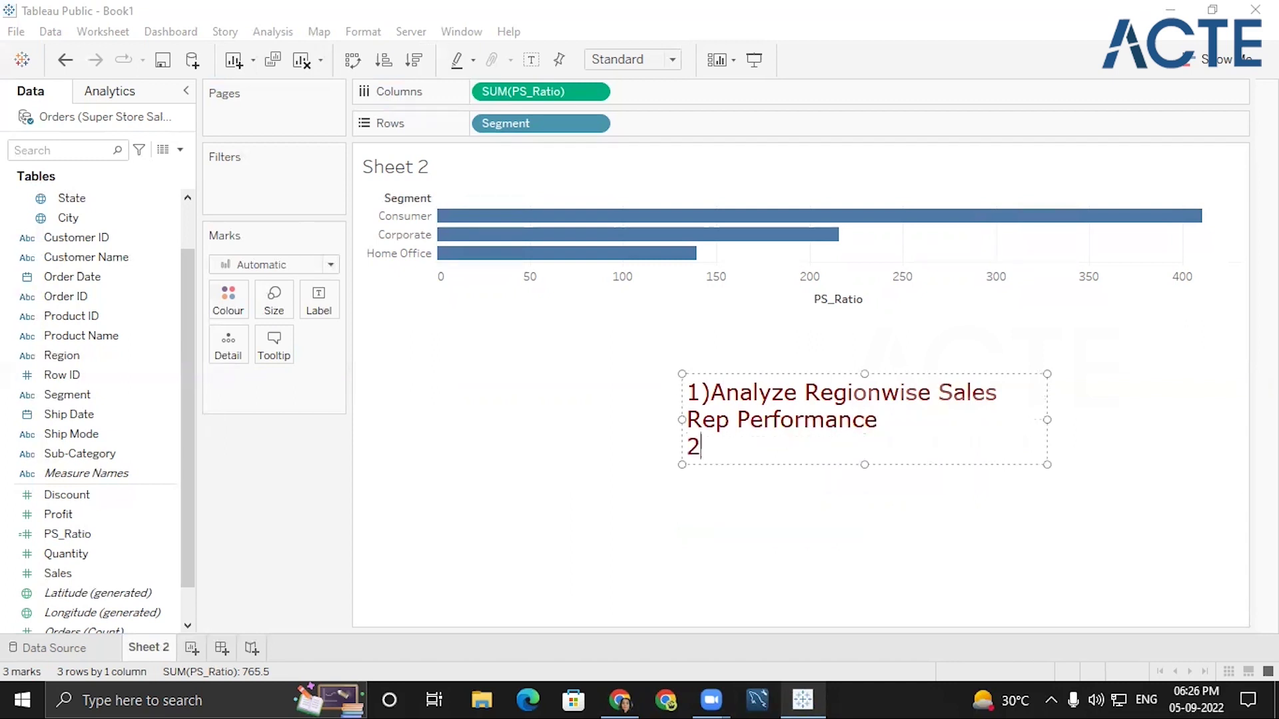
{"action": "type", "text": ") calculated"}
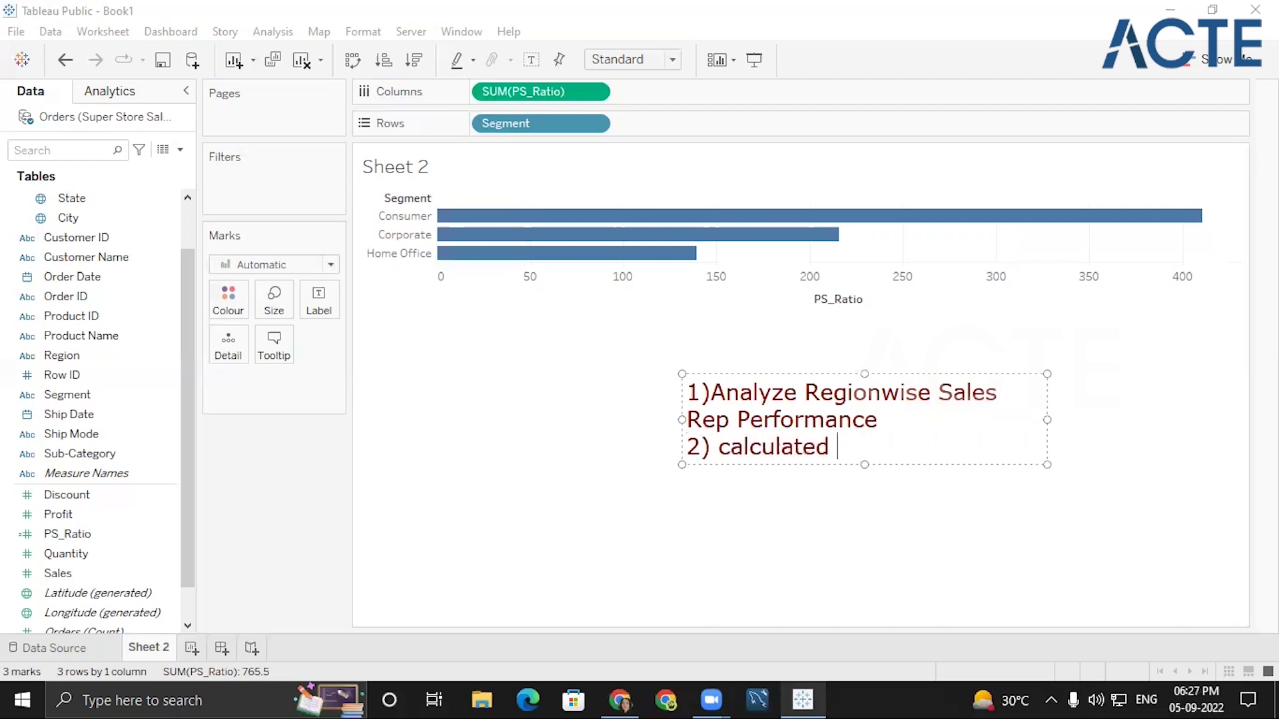
{"action": "key", "text": "BackSpace"}
{"action": "key", "text": "BackSpace"}
{"action": "key", "text": "BackSpace"}
{"action": "key", "text": "BackSpace"}
{"action": "key", "text": "BackSpace"}
{"action": "key", "text": "BackSpace"}
{"action": "key", "text": "BackSpace"}
{"action": "key", "text": "BackSpace"}
{"action": "key", "text": "BackSpace"}
{"action": "key", "text": "BackSpace"}
{"action": "key", "text": "BackSpace"}
{"action": "key", "text": "BackSpace"}
{"action": "key", "text": "BackSpace"}
{"action": "key", "text": "BackSpace"}
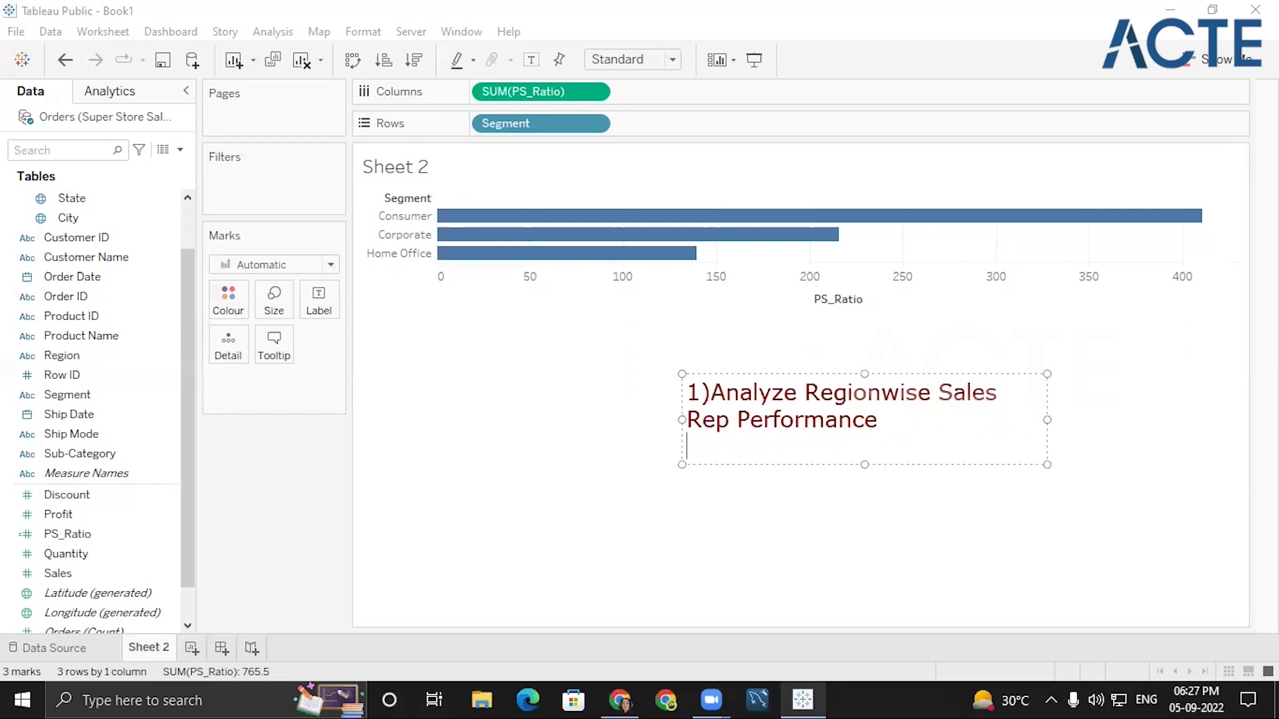
Add "2) put label" as the second line of the annotation and finish editing the text.
{"action": "type", "text": "2)"}
{"action": "type", "text": "["}
{"action": "key", "text": "BackSpace"}
{"action": "type", "text": "put lab"}
{"action": "key", "text": "BackSpace"}
{"action": "type", "text": "e"}
{"action": "key", "text": "BackSpace"}
{"action": "type", "text": "bel"}
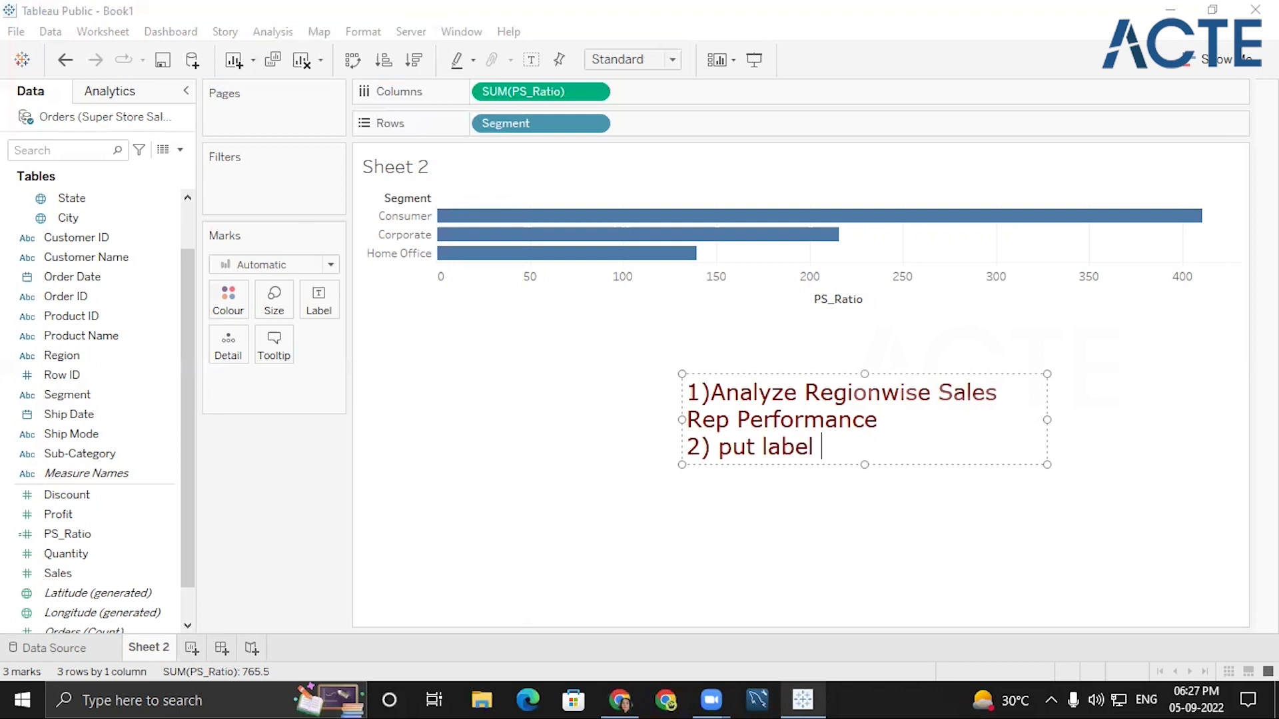
{"action": "left_click", "coordinate": [1184, 429]}
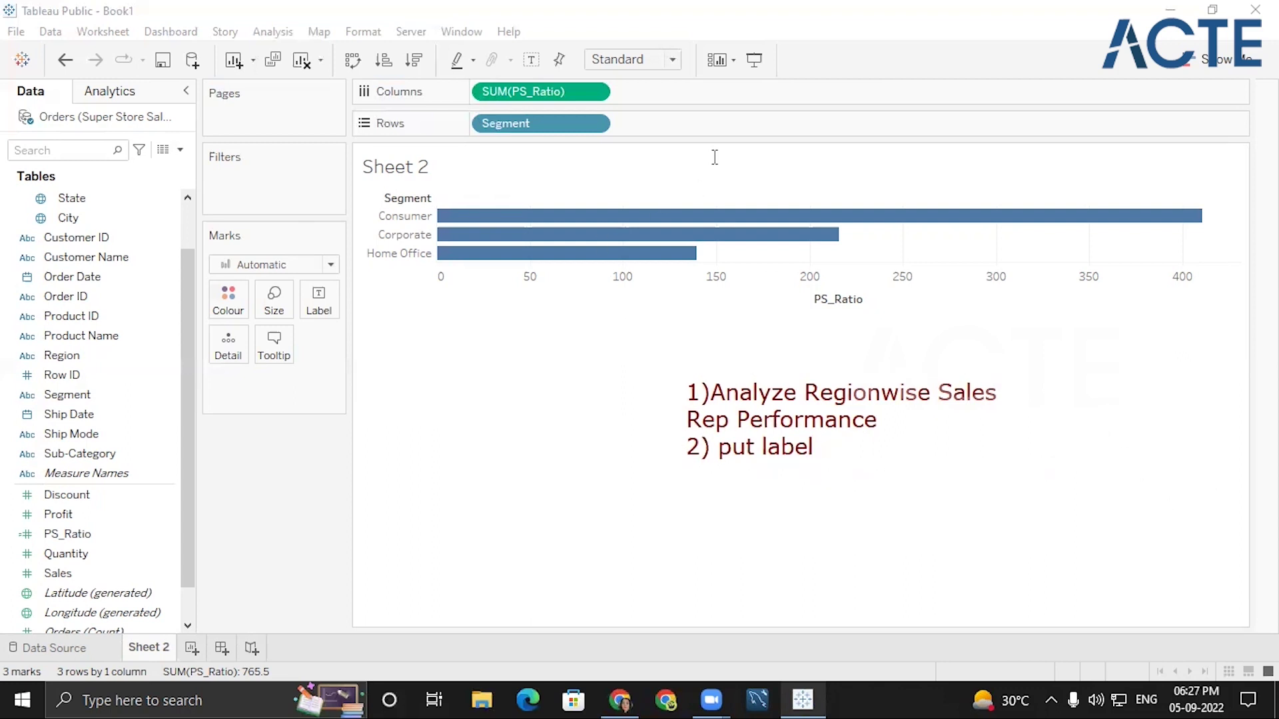
Close the Orders (Super Store Sales data) data source and accept the deletion of its sheets.
{"action": "left_click_drag", "start_coordinate": [75, 123], "coordinate": [427, 153]}
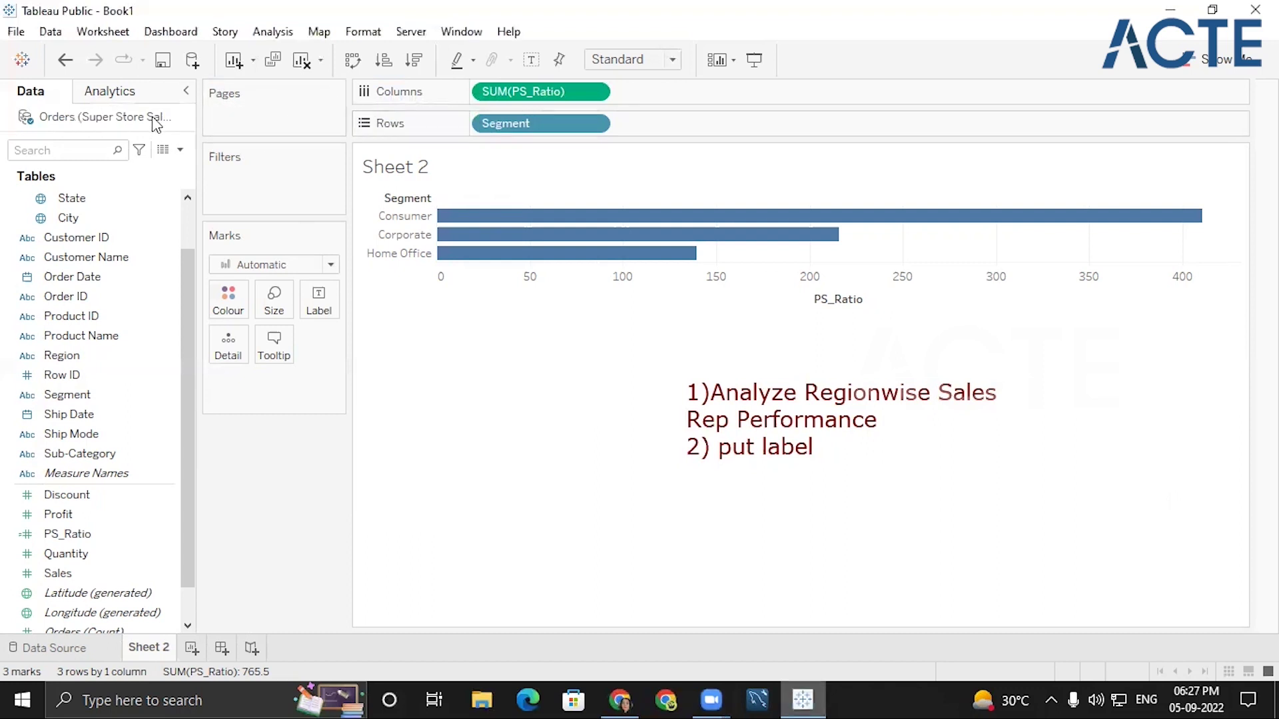
{"action": "right_click", "coordinate": [154, 120]}
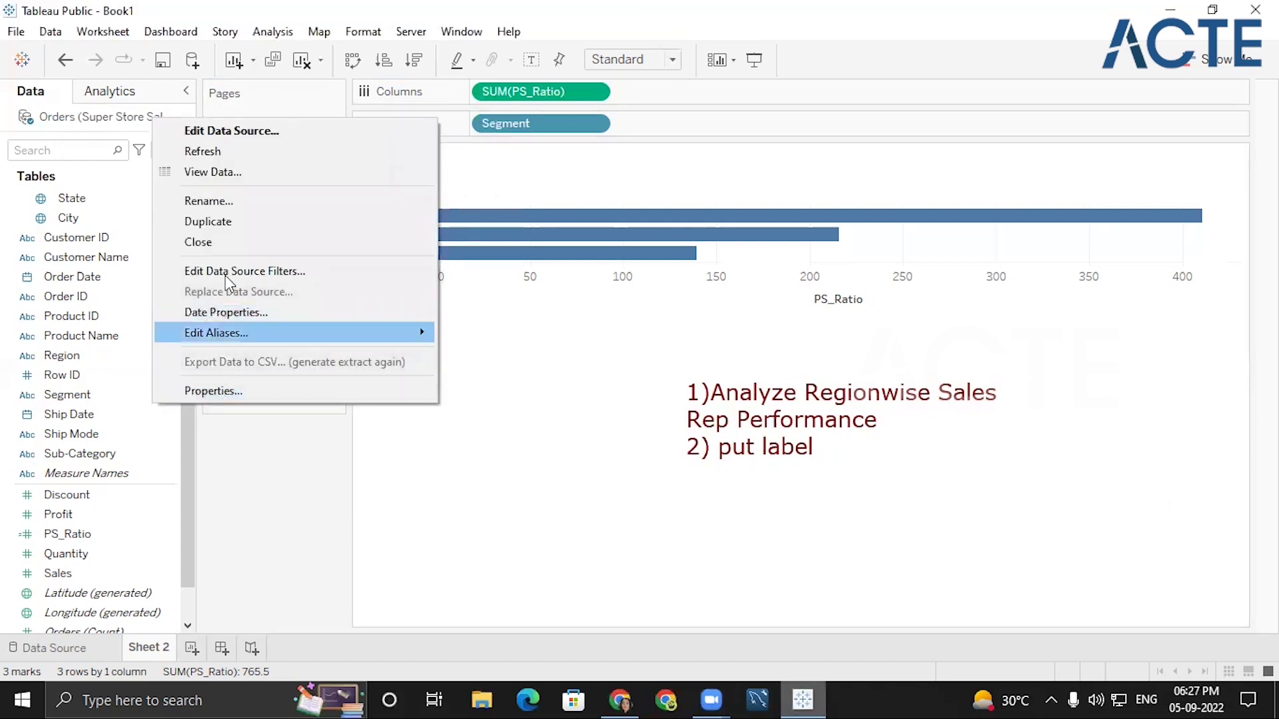
{"action": "left_click", "coordinate": [219, 242]}
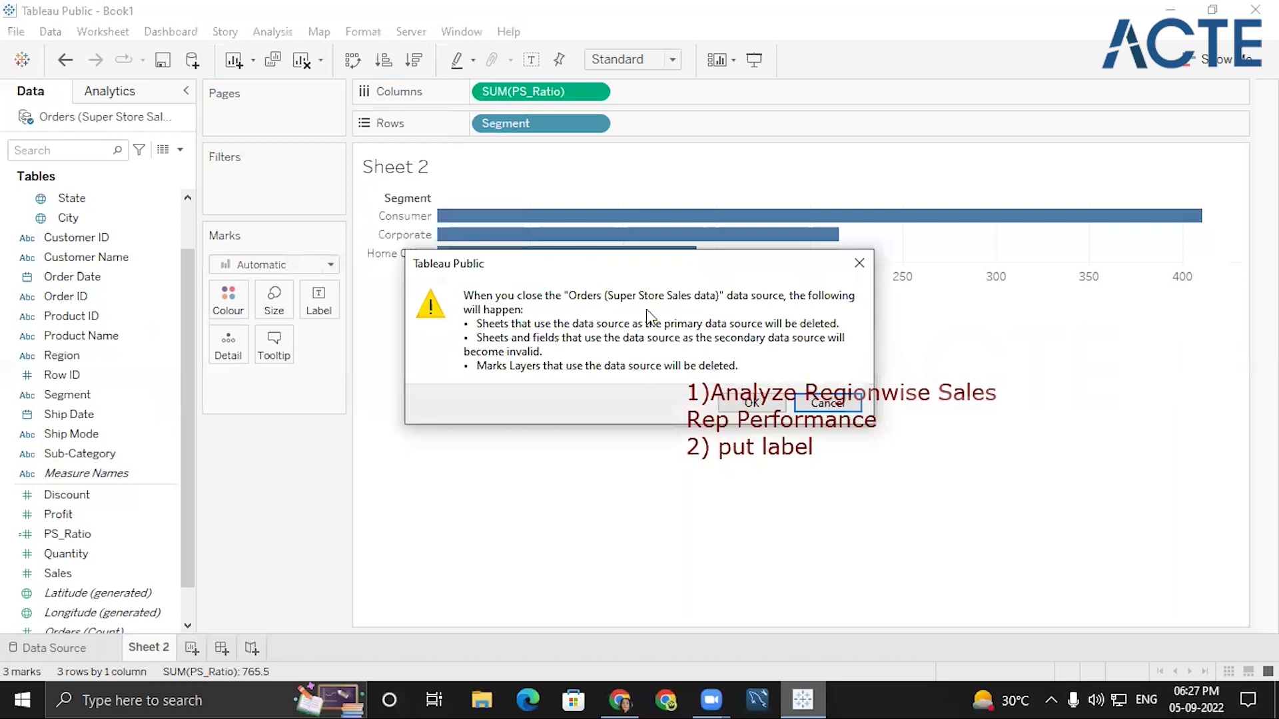
{"action": "left_click_drag", "start_coordinate": [621, 263], "coordinate": [244, 213]}
{"action": "left_click", "coordinate": [450, 357]}
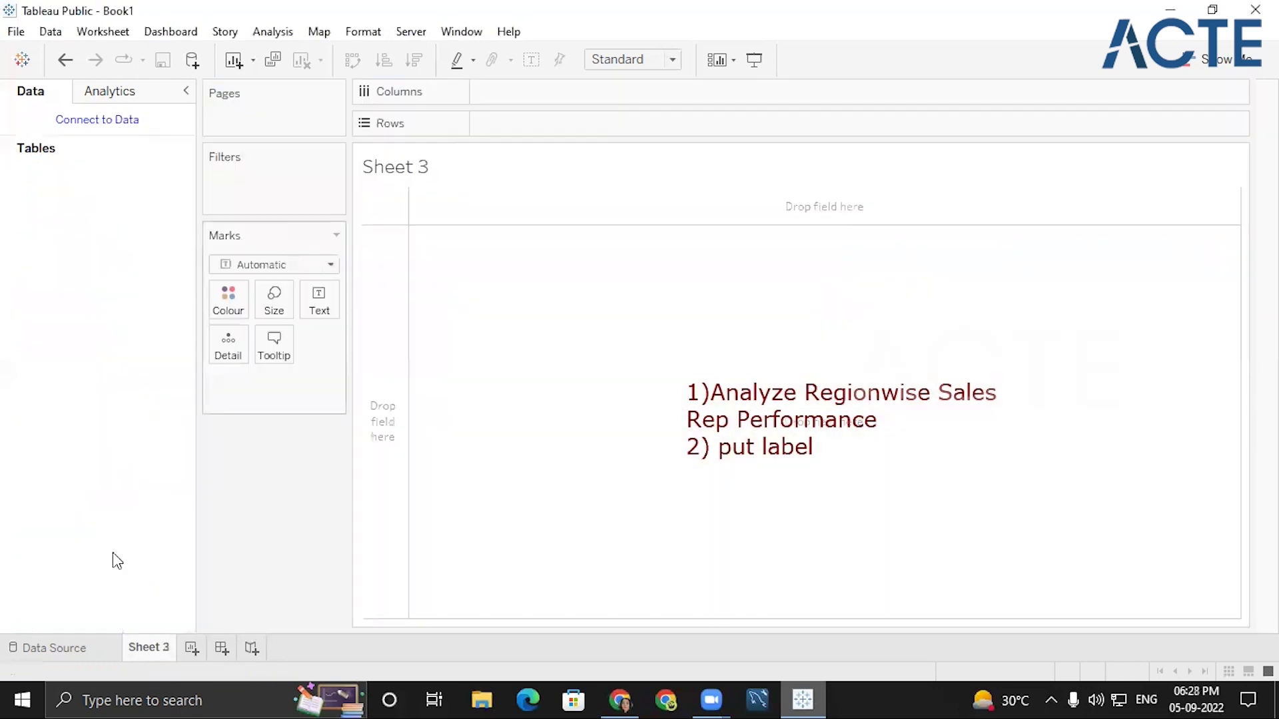
Connect to the OfficeSupplies.csv text file and collapse the table details so the data grid has full width.
{"action": "left_click", "coordinate": [65, 649]}
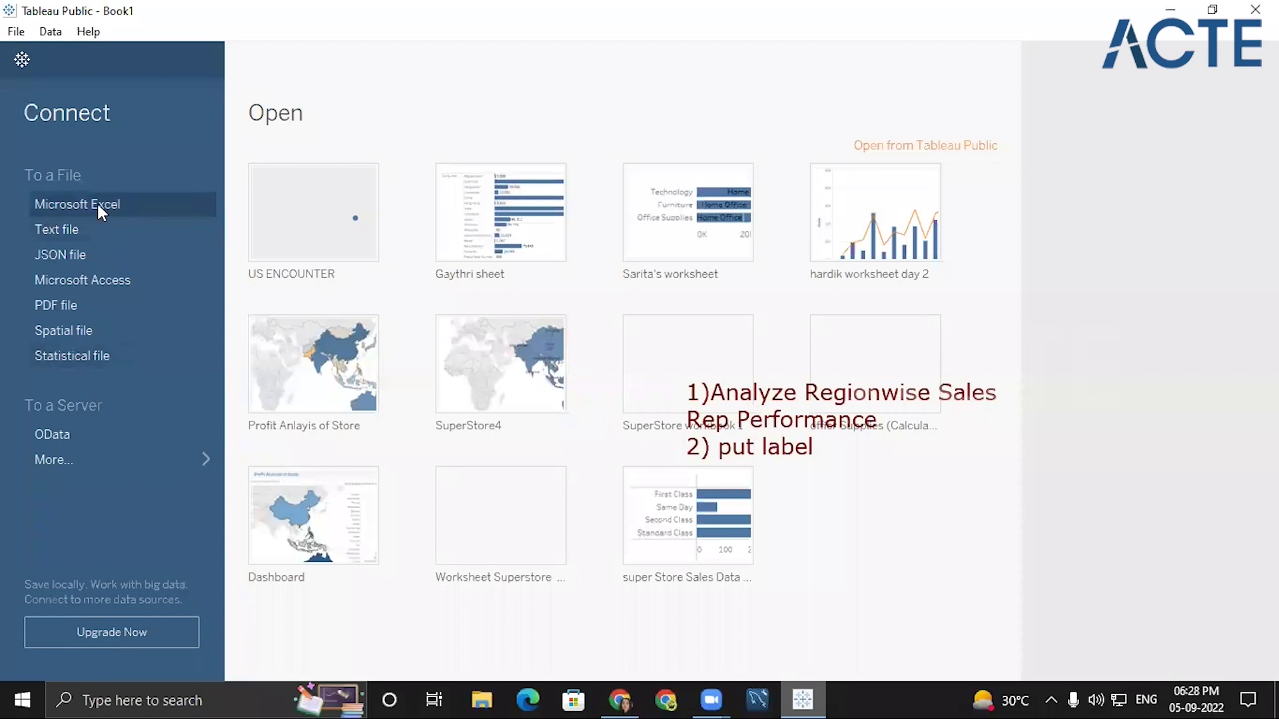
{"action": "left_click", "coordinate": [73, 229]}
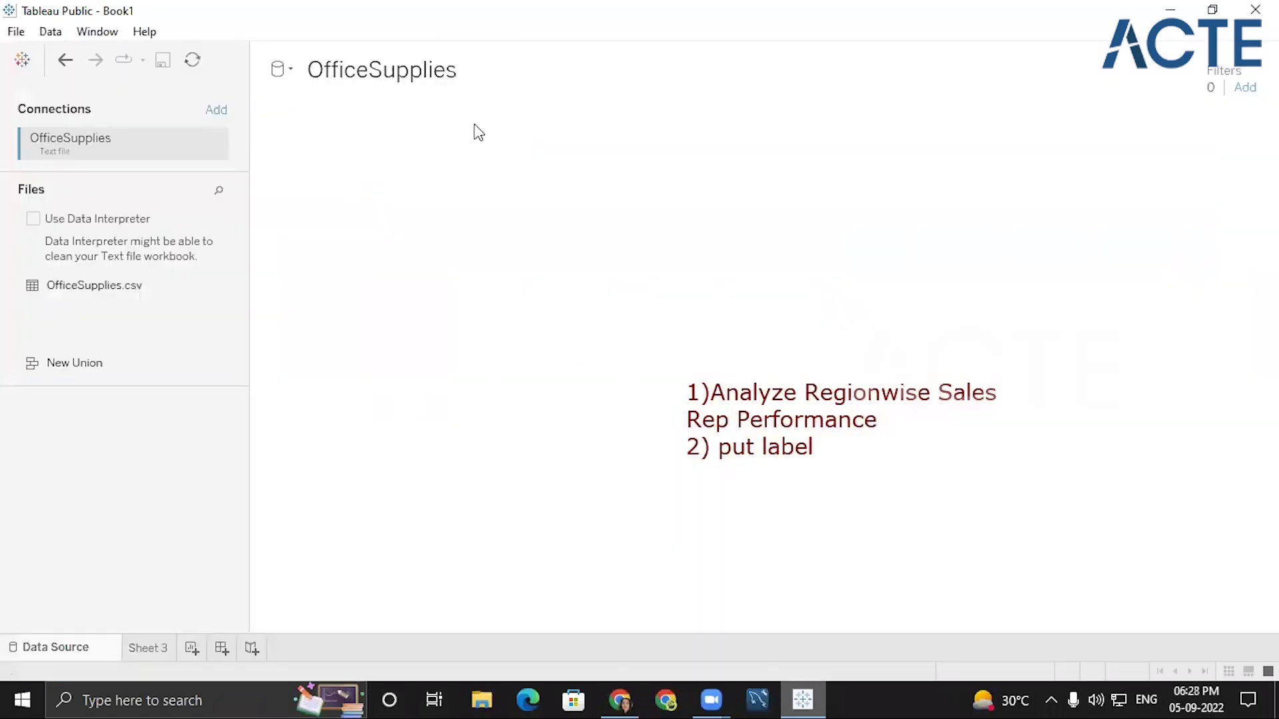
{"action": "double_click", "coordinate": [141, 294]}
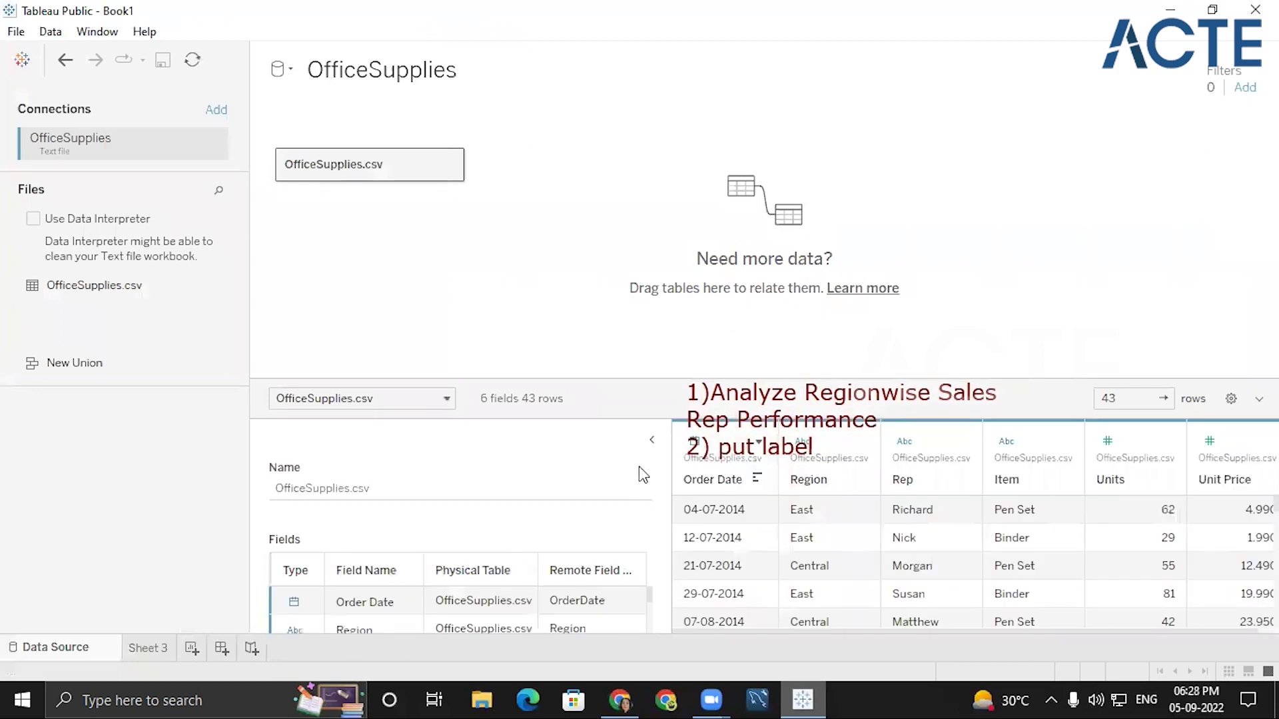
{"action": "left_click", "coordinate": [652, 440]}
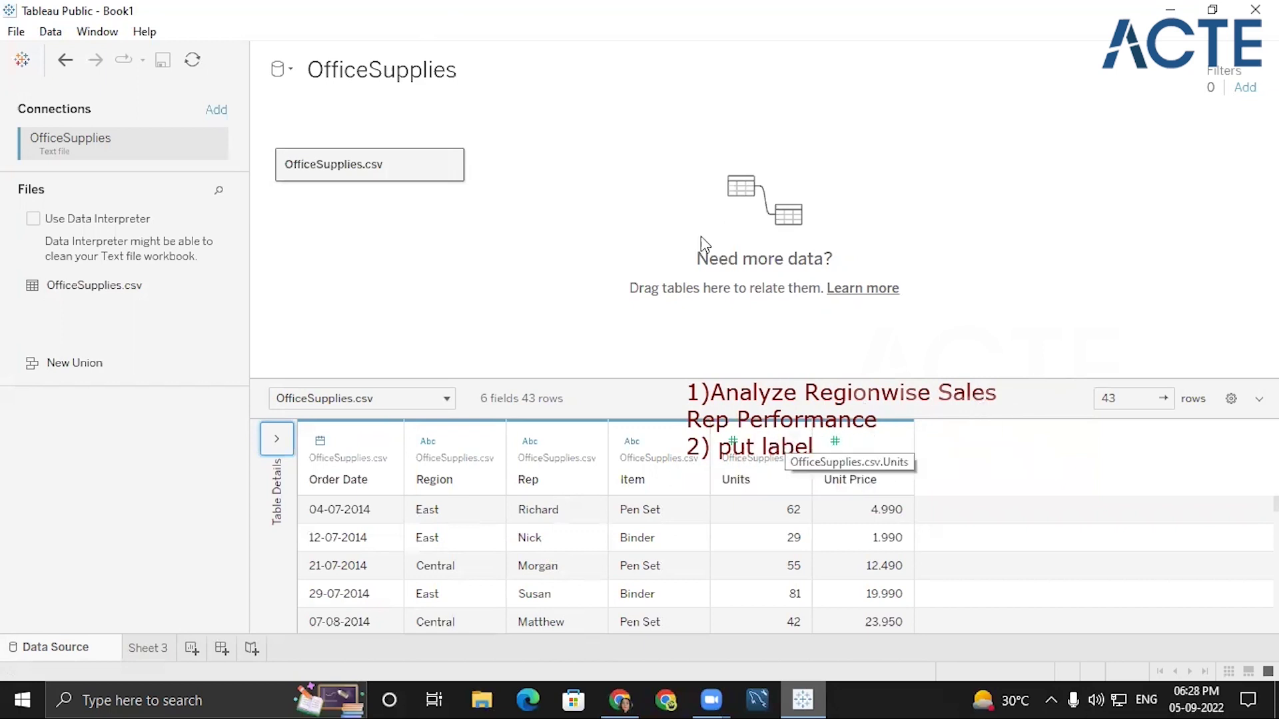
Split the sales bar chart on Sheet 3 by Region and show the mark labels.
{"action": "left_click", "coordinate": [148, 648]}
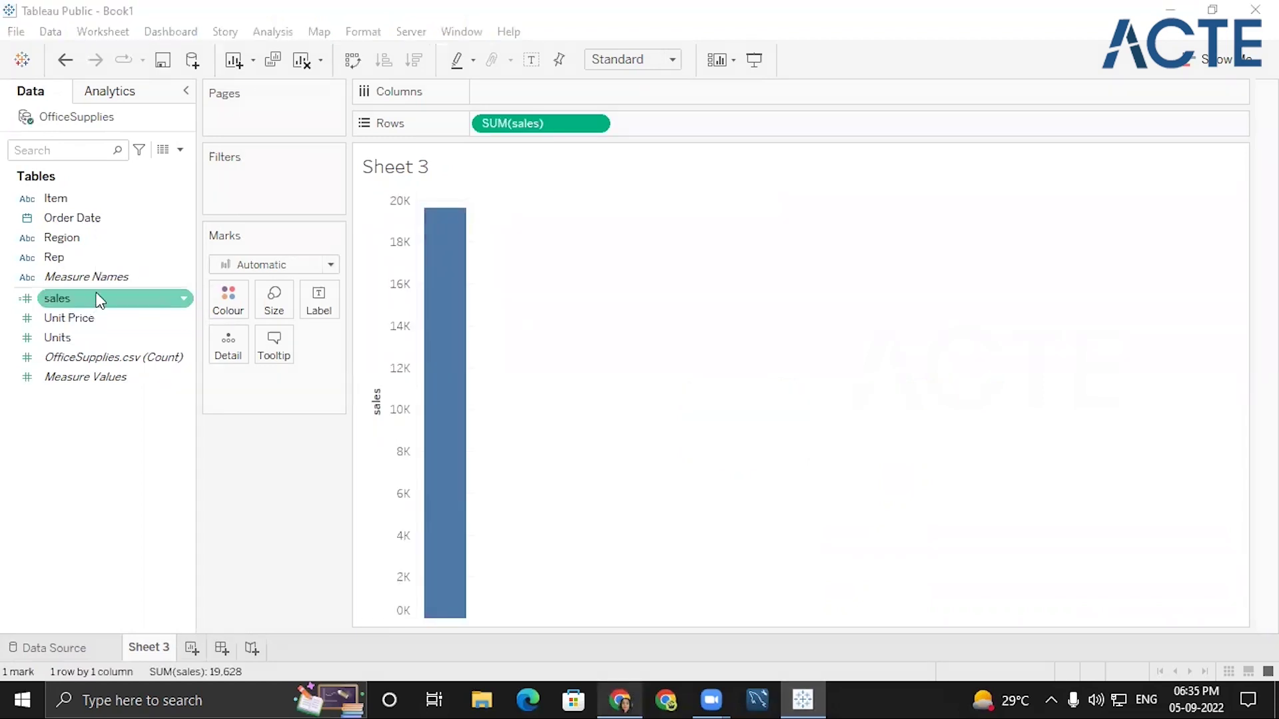
{"action": "left_click", "coordinate": [178, 151]}
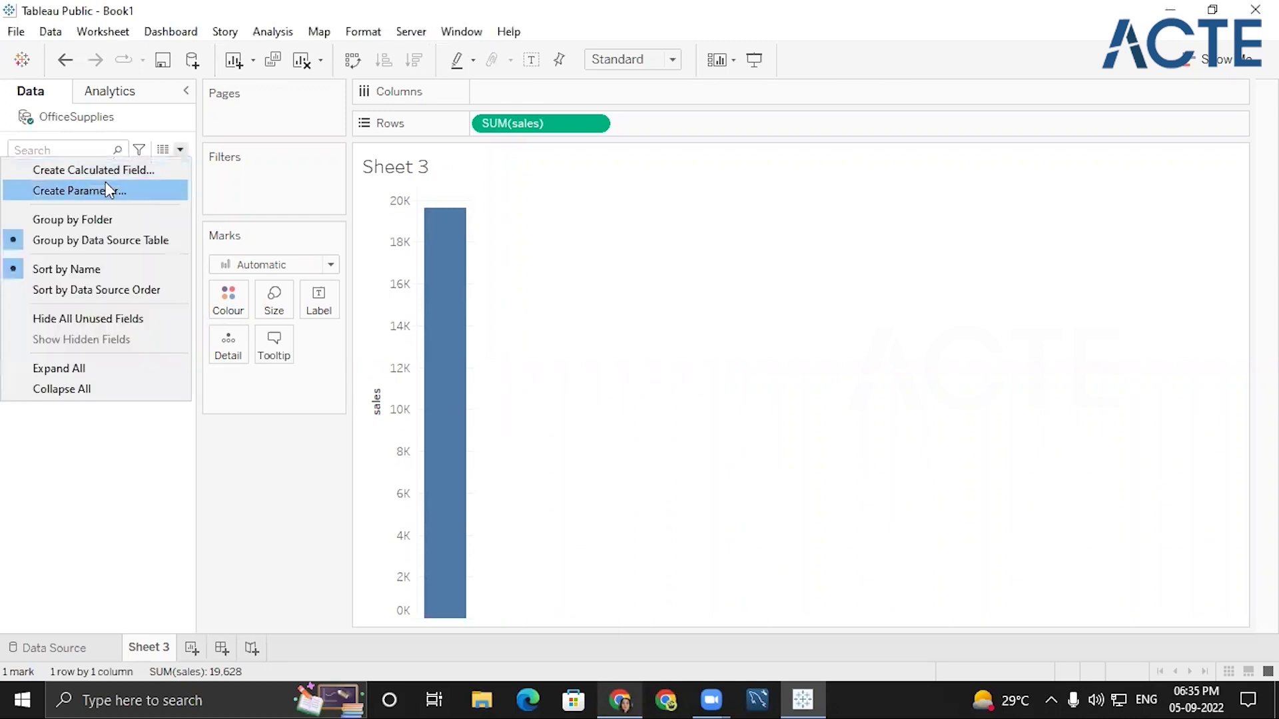
{"action": "left_click", "coordinate": [179, 151]}
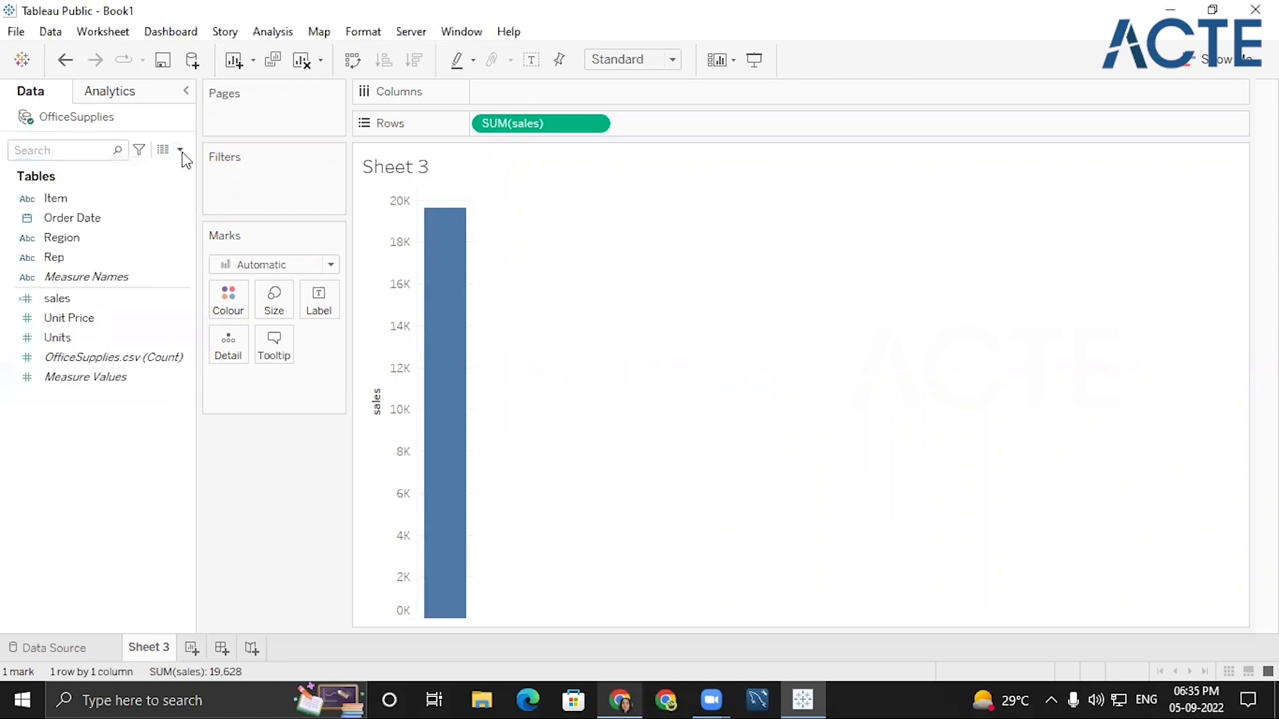
{"action": "left_click", "coordinate": [82, 300]}
{"action": "double_click", "coordinate": [94, 244]}
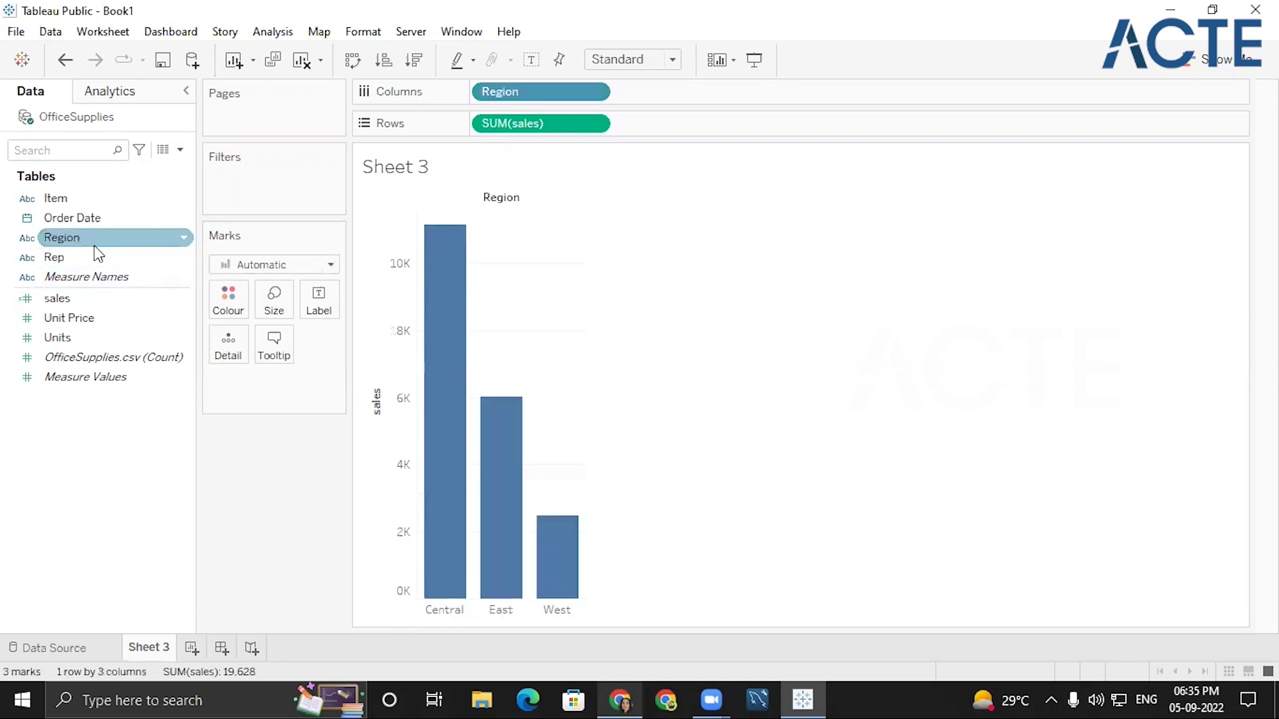
{"action": "left_click", "coordinate": [531, 59]}
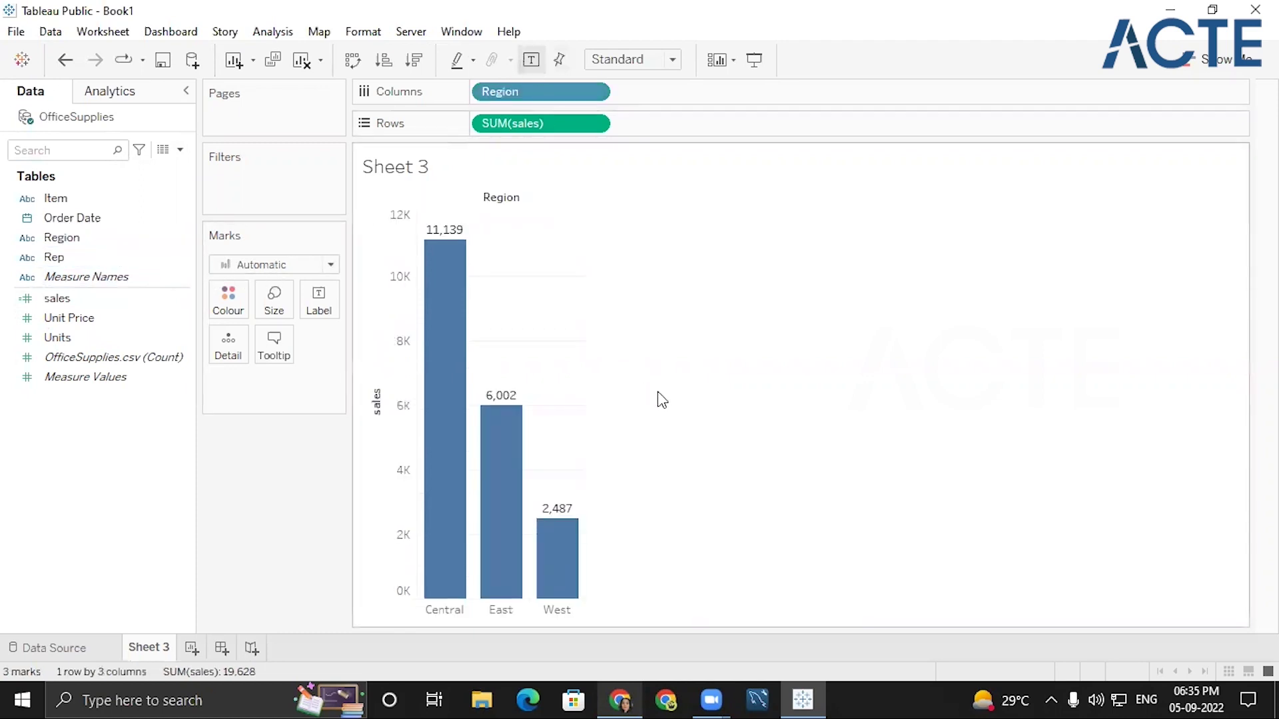
Add Rep to the columns beside Region and sort the reps by sales in descending order.
{"action": "mouse_move", "coordinate": [498, 526]}
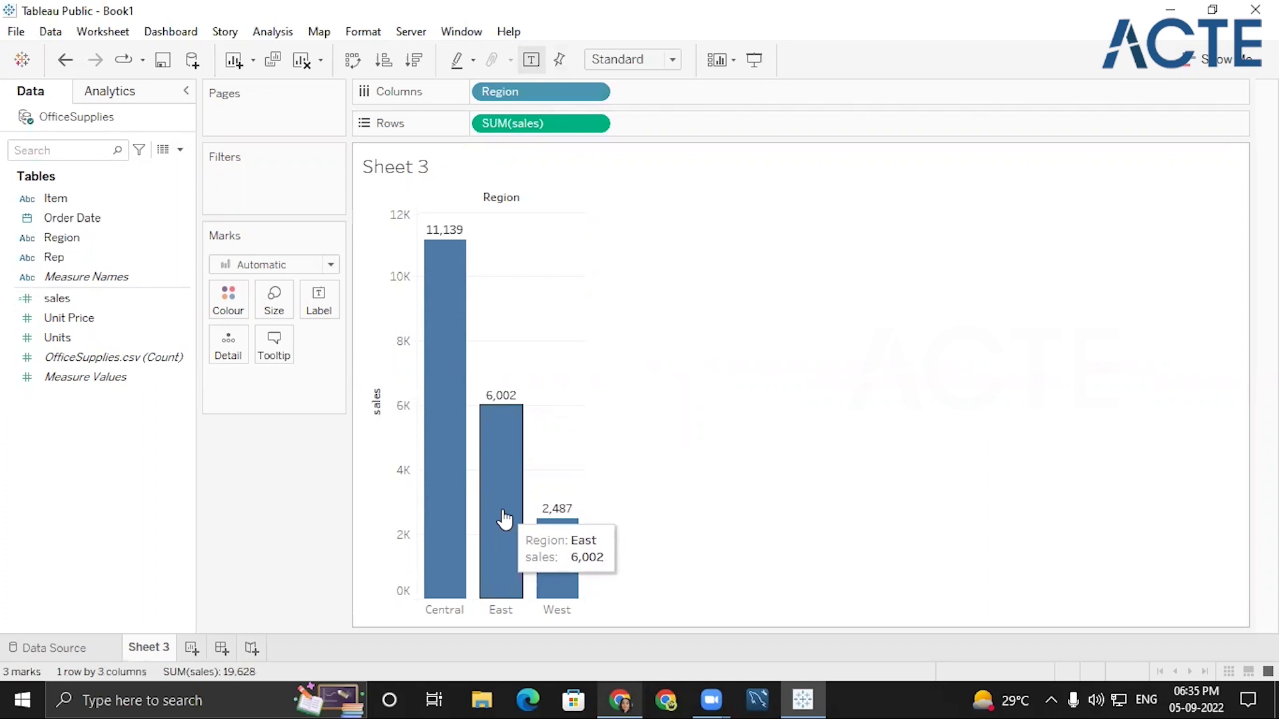
{"action": "left_click", "coordinate": [84, 259]}
{"action": "double_click", "coordinate": [85, 265]}
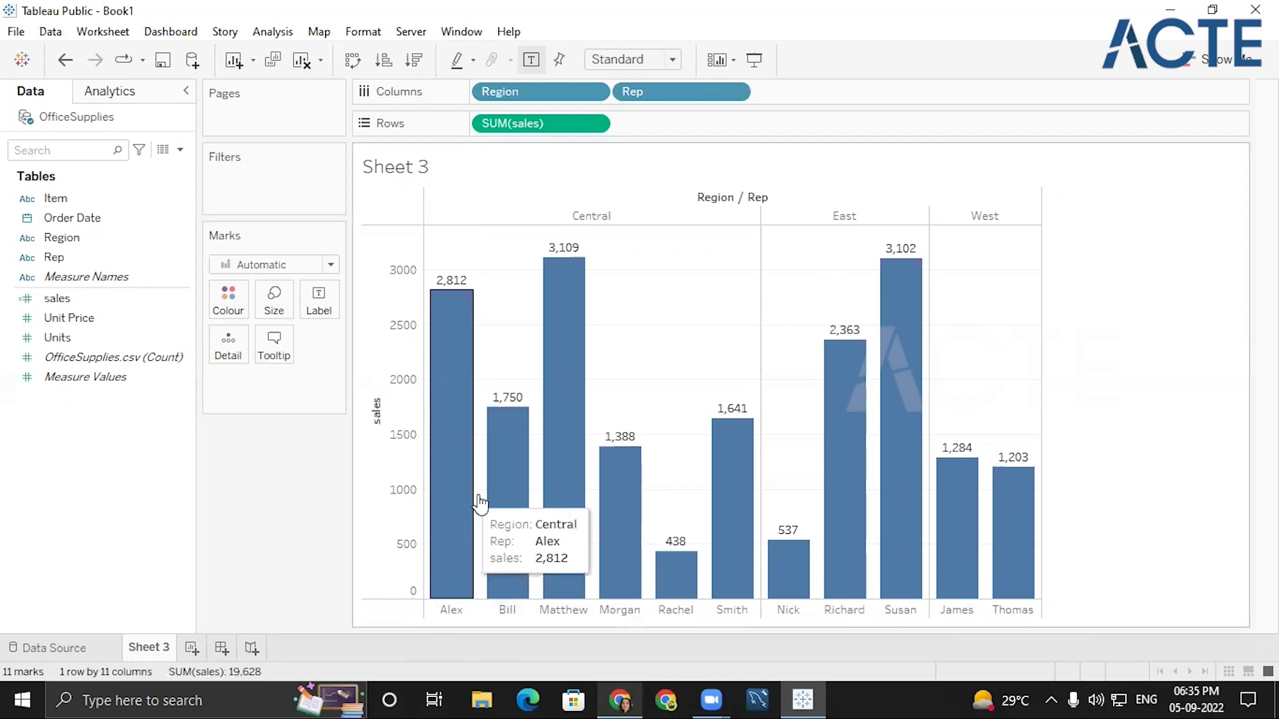
{"action": "mouse_move", "coordinate": [577, 513]}
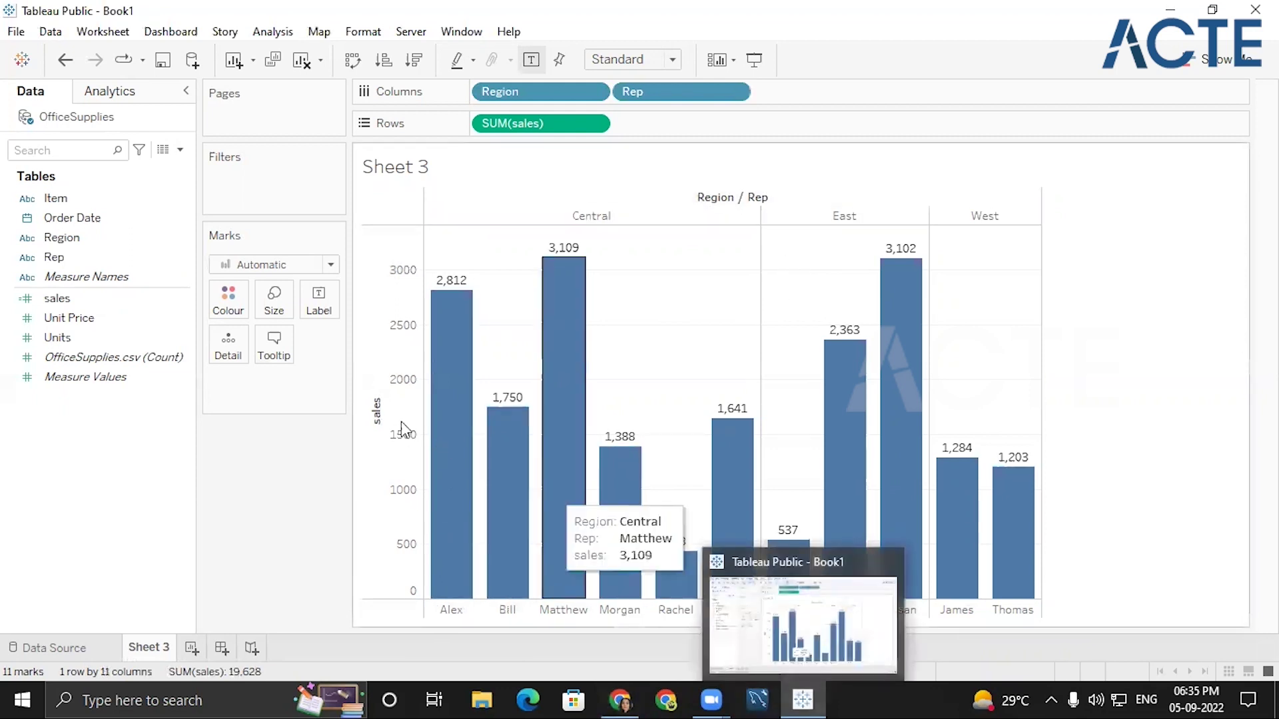
{"action": "left_click", "coordinate": [374, 388]}
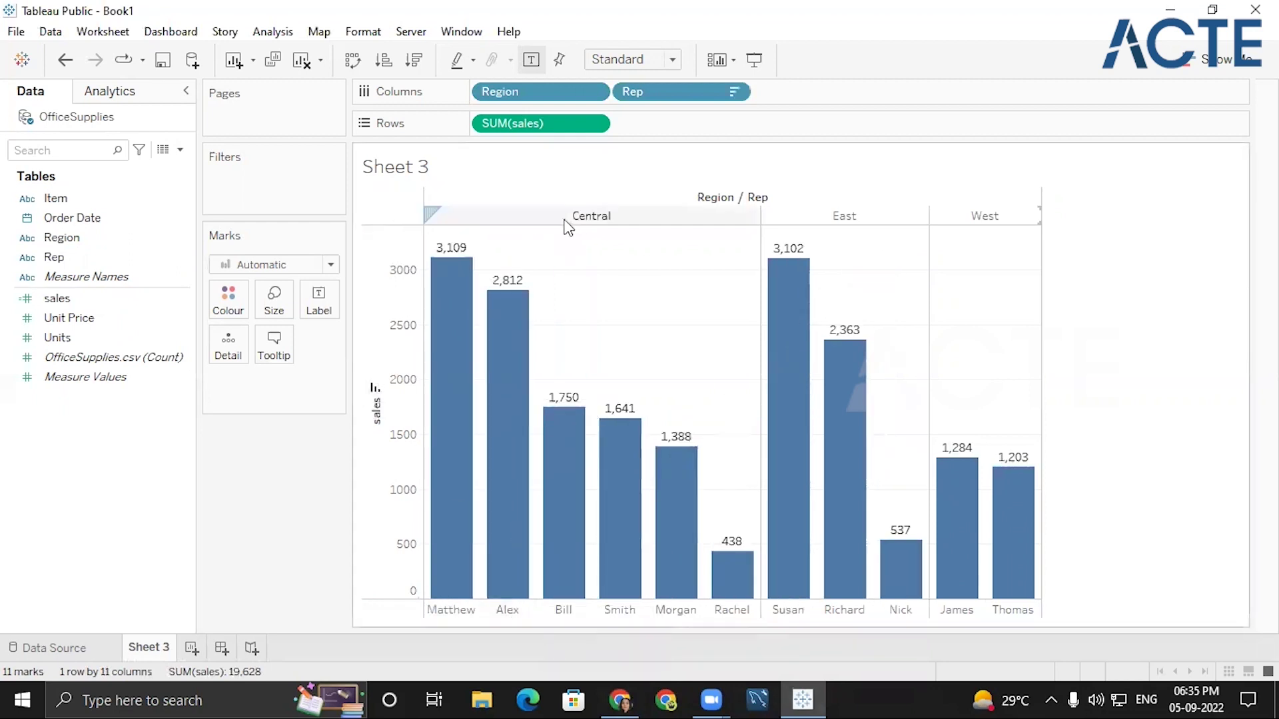
{"action": "mouse_move", "coordinate": [457, 339]}
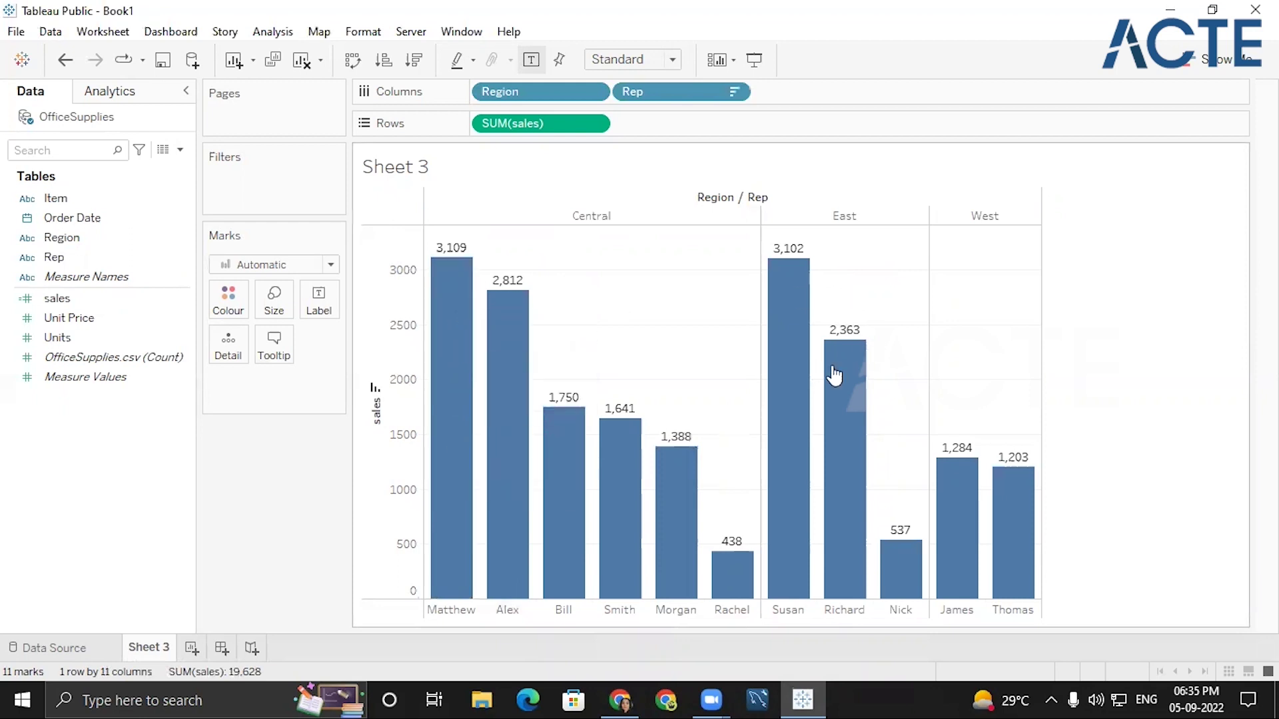
{"action": "mouse_move", "coordinate": [797, 273]}
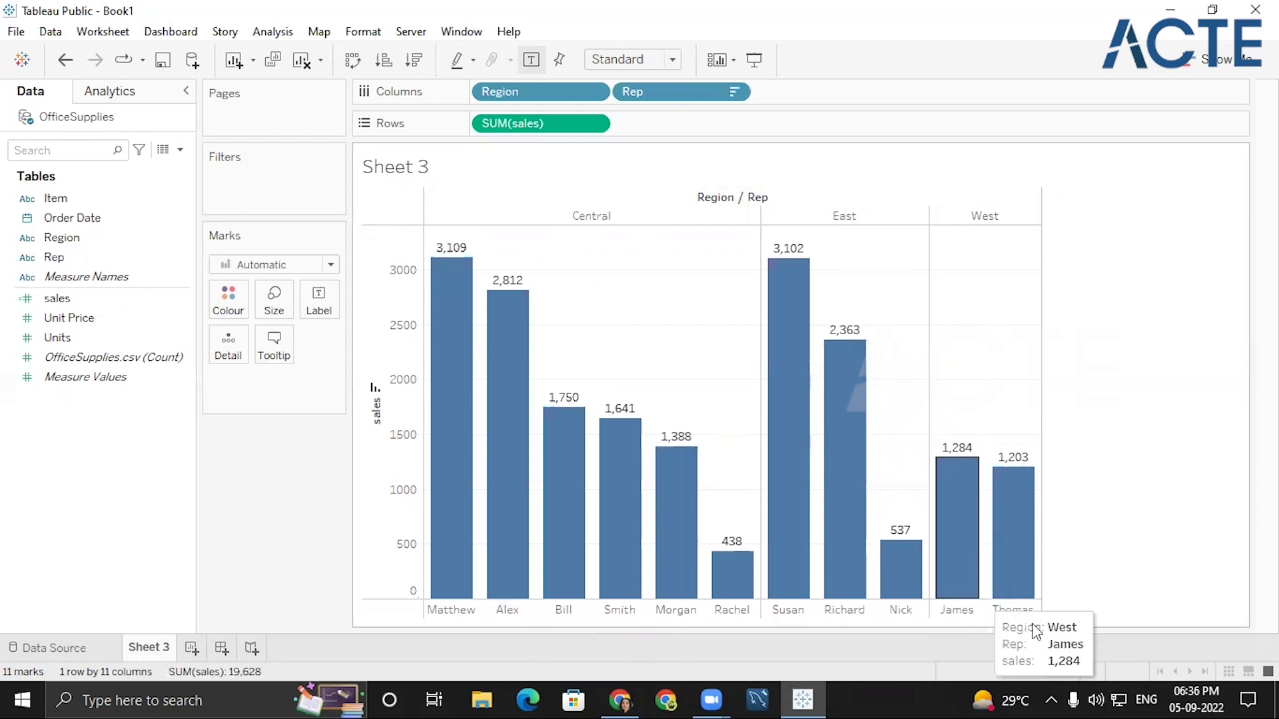
{"action": "mouse_move", "coordinate": [959, 483]}
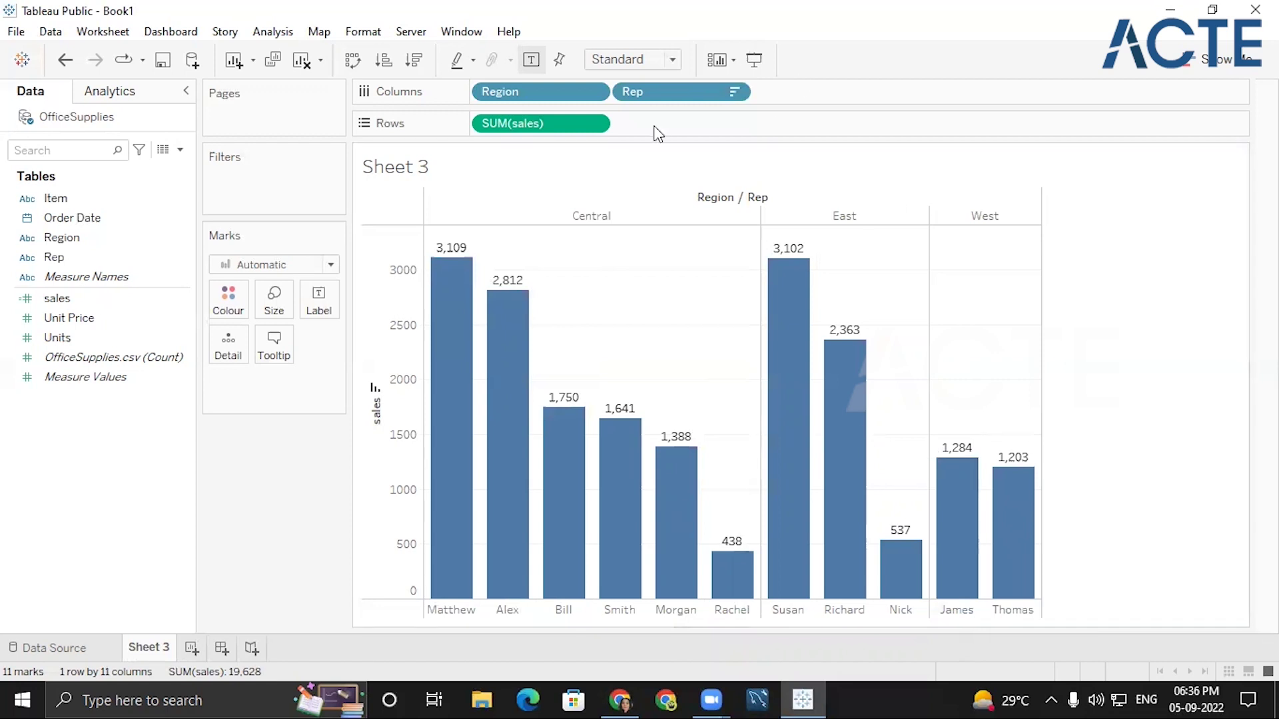
Move Region from the columns to the filters with all regions selected and show its filter control.
{"action": "left_click_drag", "start_coordinate": [526, 91], "coordinate": [407, 222]}
{"action": "left_click", "coordinate": [484, 408]}
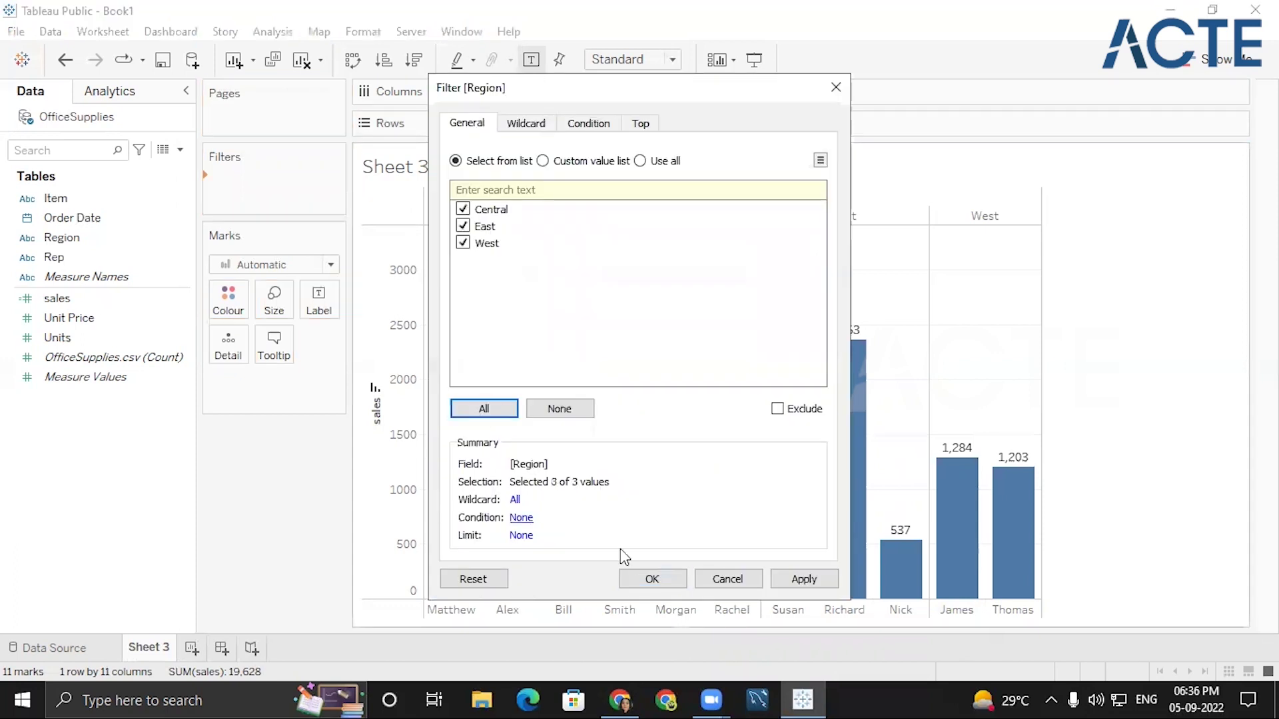
{"action": "left_click", "coordinate": [653, 579]}
{"action": "left_click", "coordinate": [325, 183]}
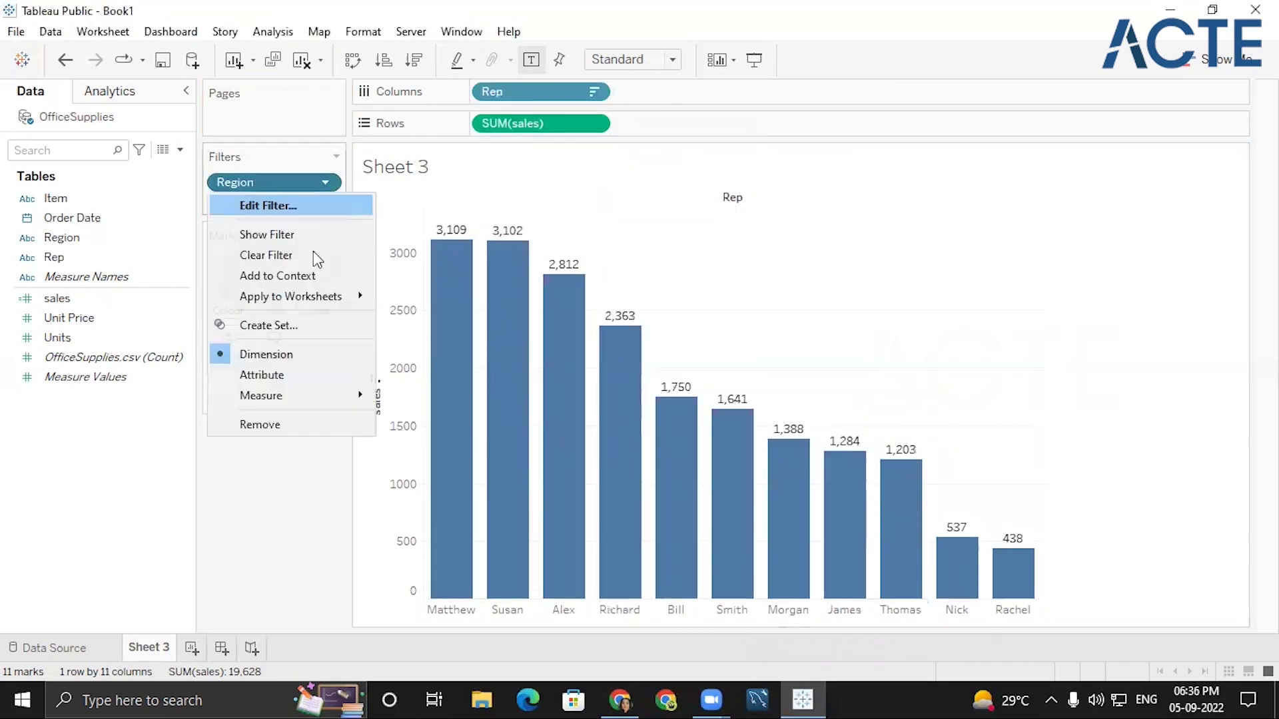
{"action": "left_click", "coordinate": [300, 235]}
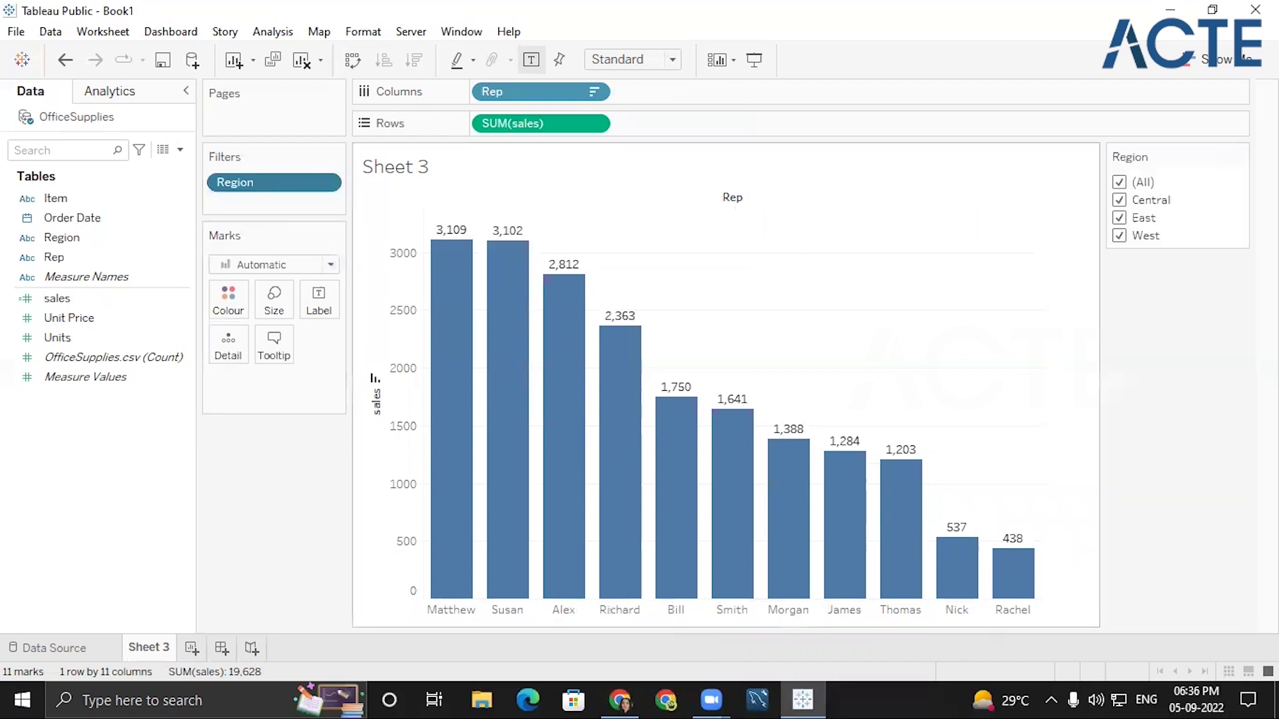
Switch the Region filter to a single-value dropdown and show the rep sales for East and for West.
{"action": "left_click", "coordinate": [1240, 155]}
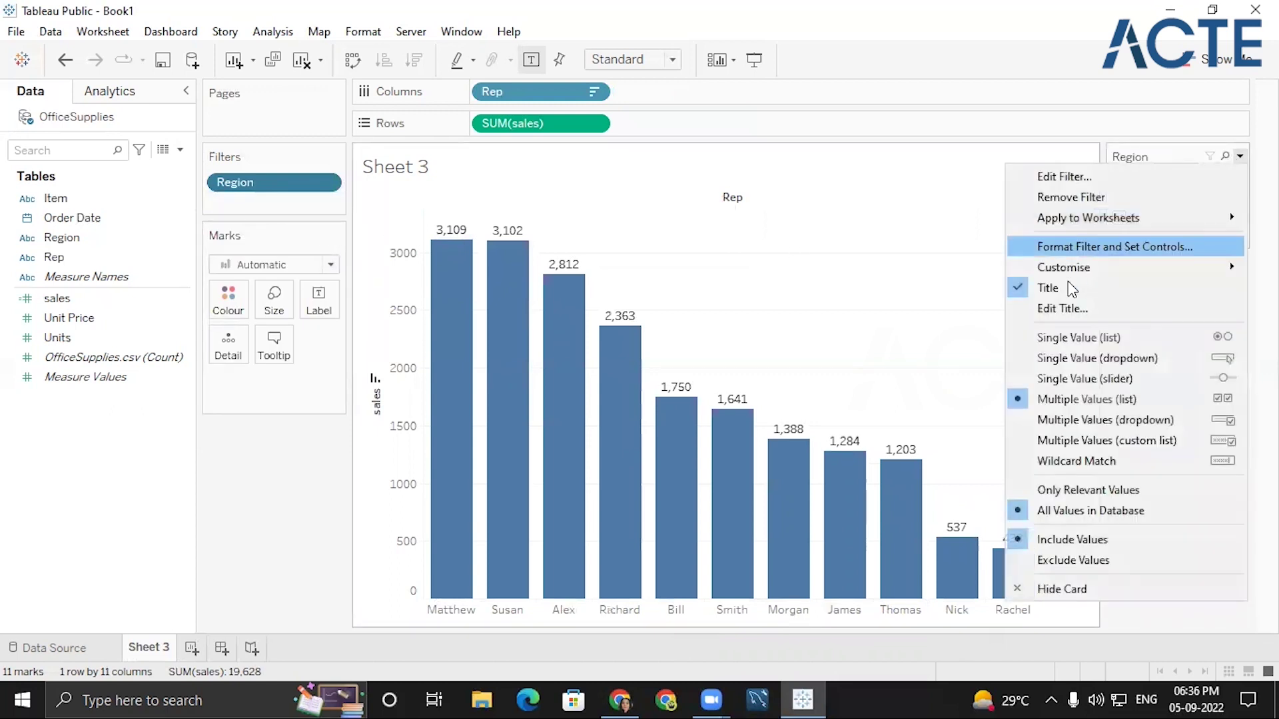
{"action": "key", "text": "Escape"}
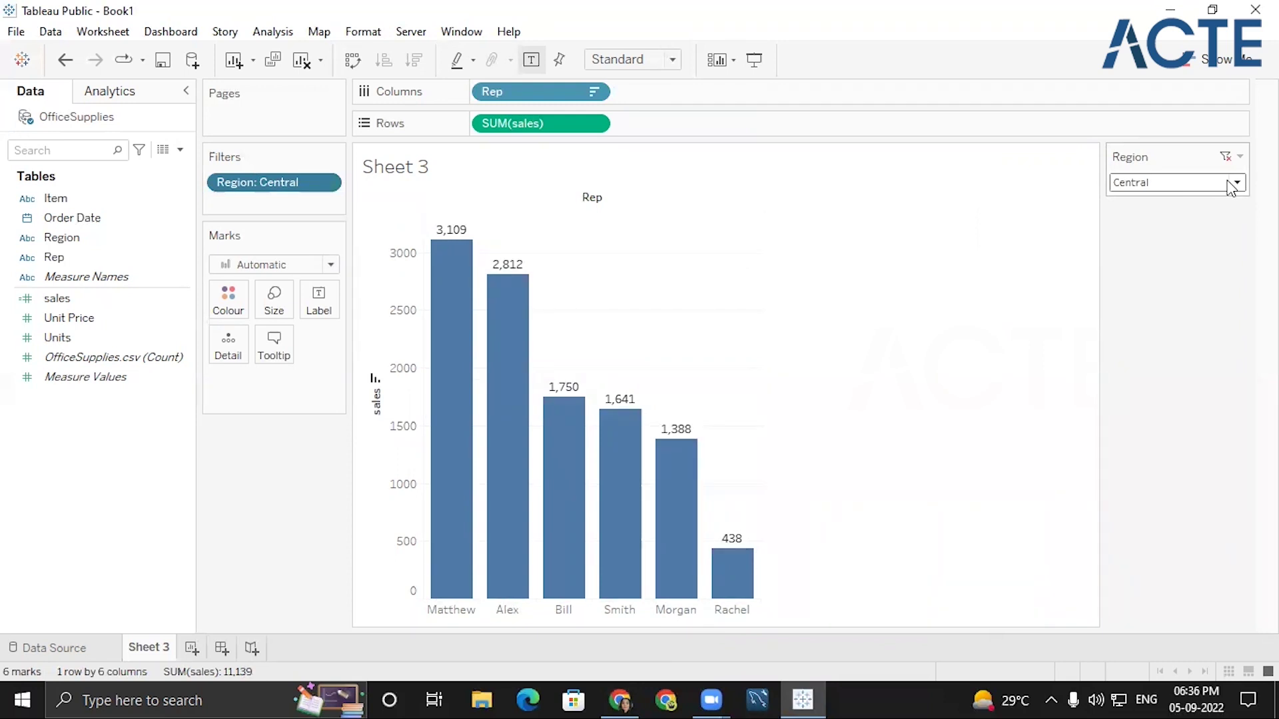
{"action": "left_click", "coordinate": [1236, 184]}
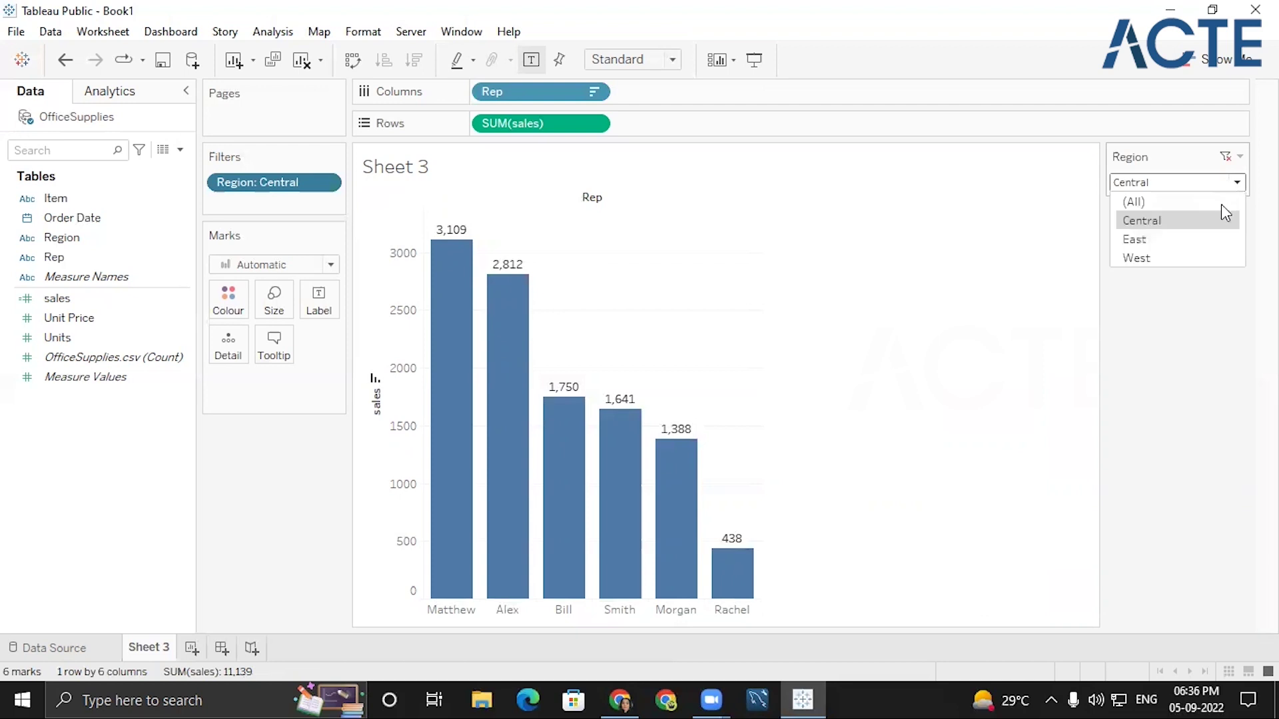
{"action": "left_click", "coordinate": [1140, 240]}
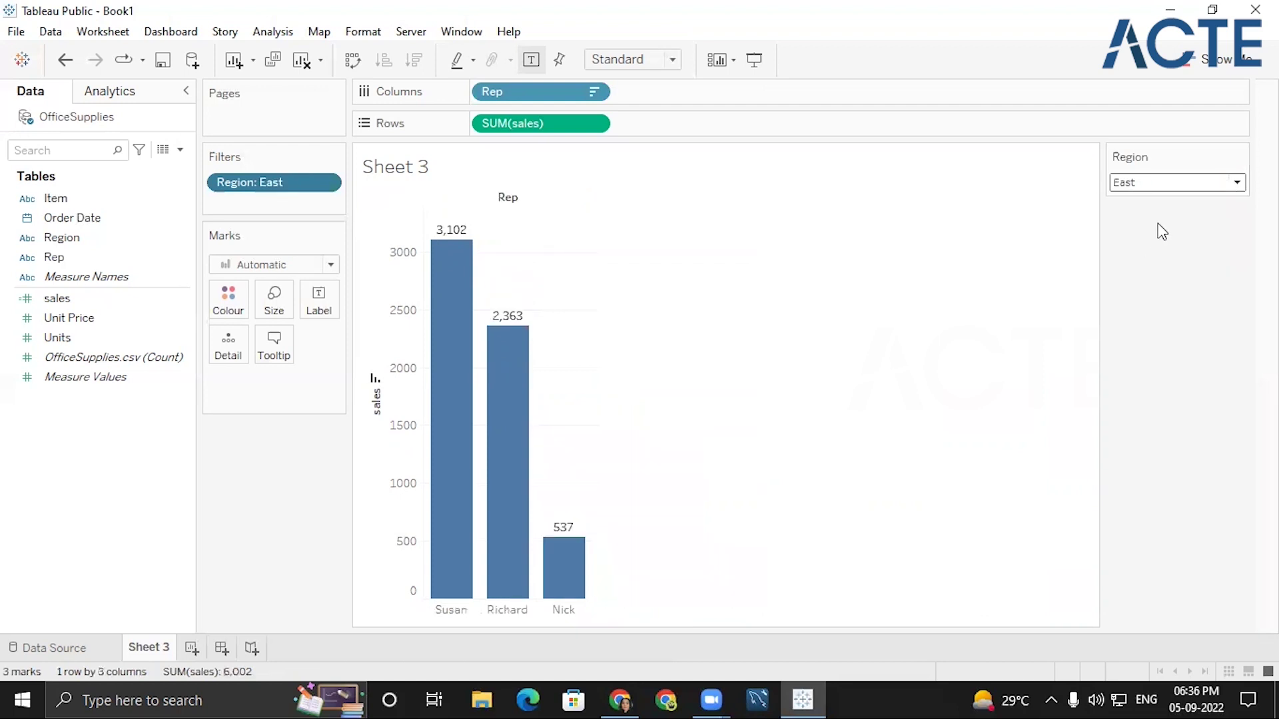
{"action": "left_click", "coordinate": [1171, 182]}
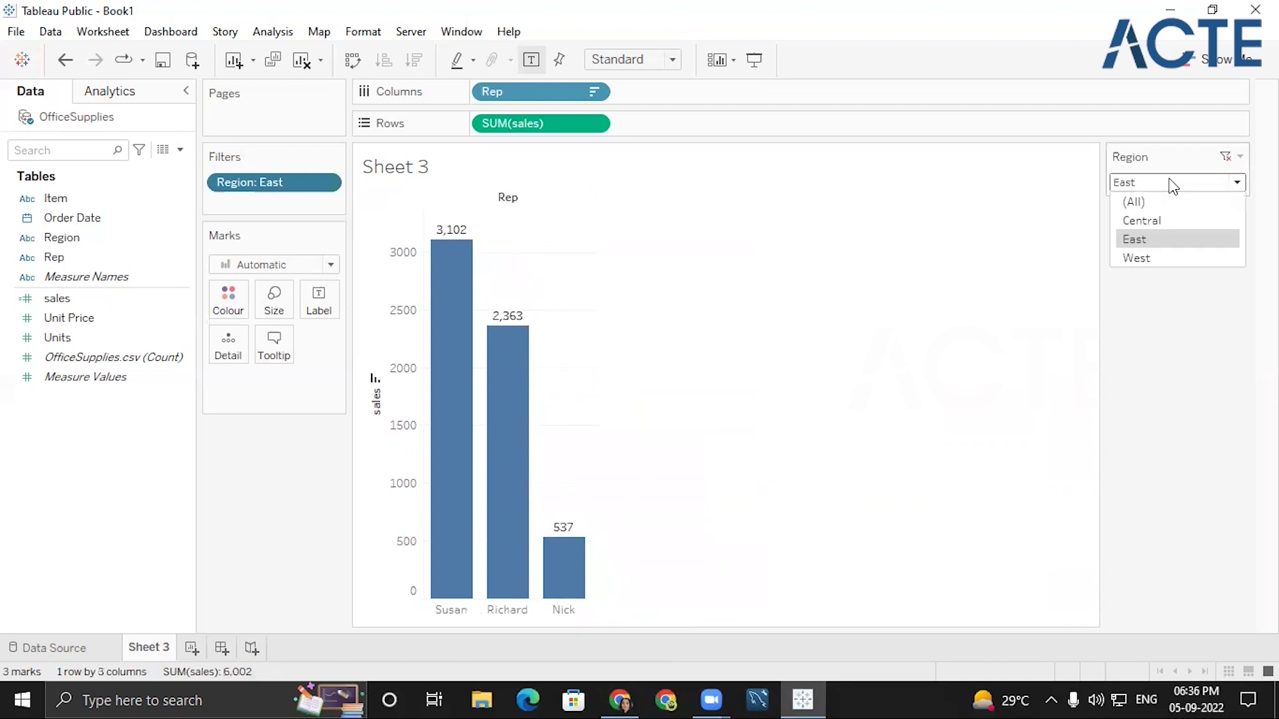
{"action": "left_click", "coordinate": [1151, 260]}
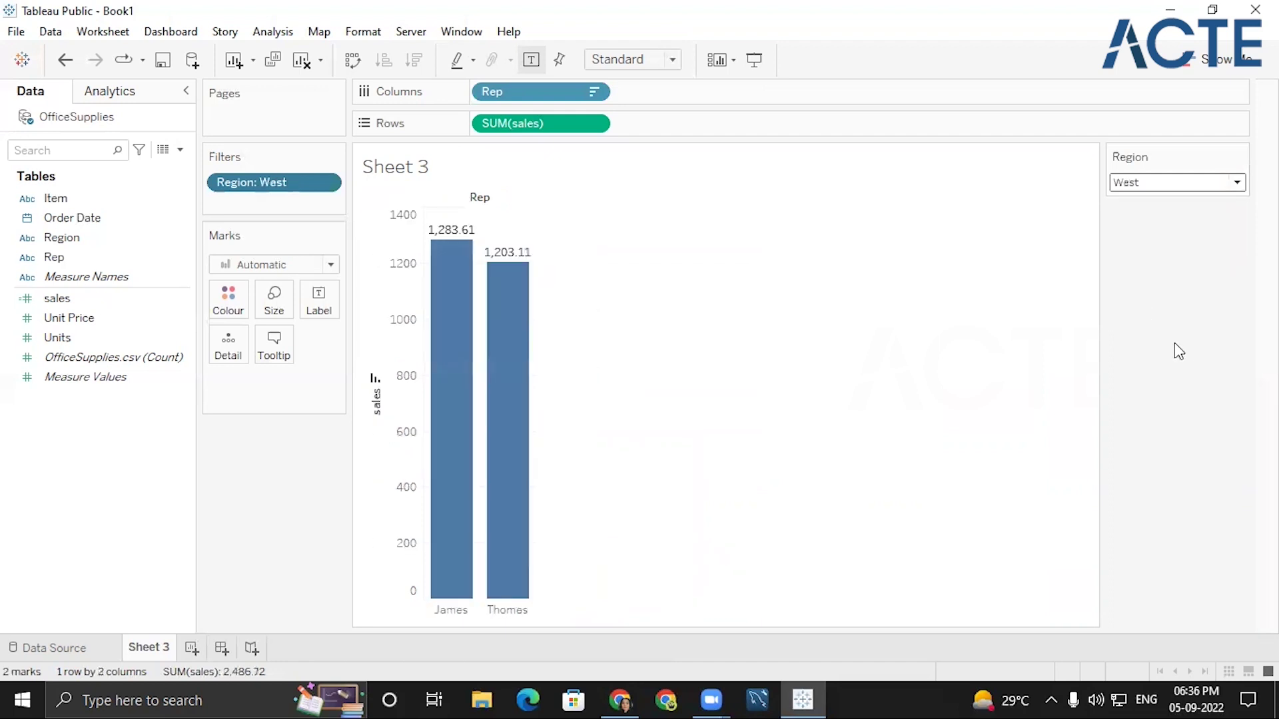
{"action": "right_click", "coordinate": [154, 649]}
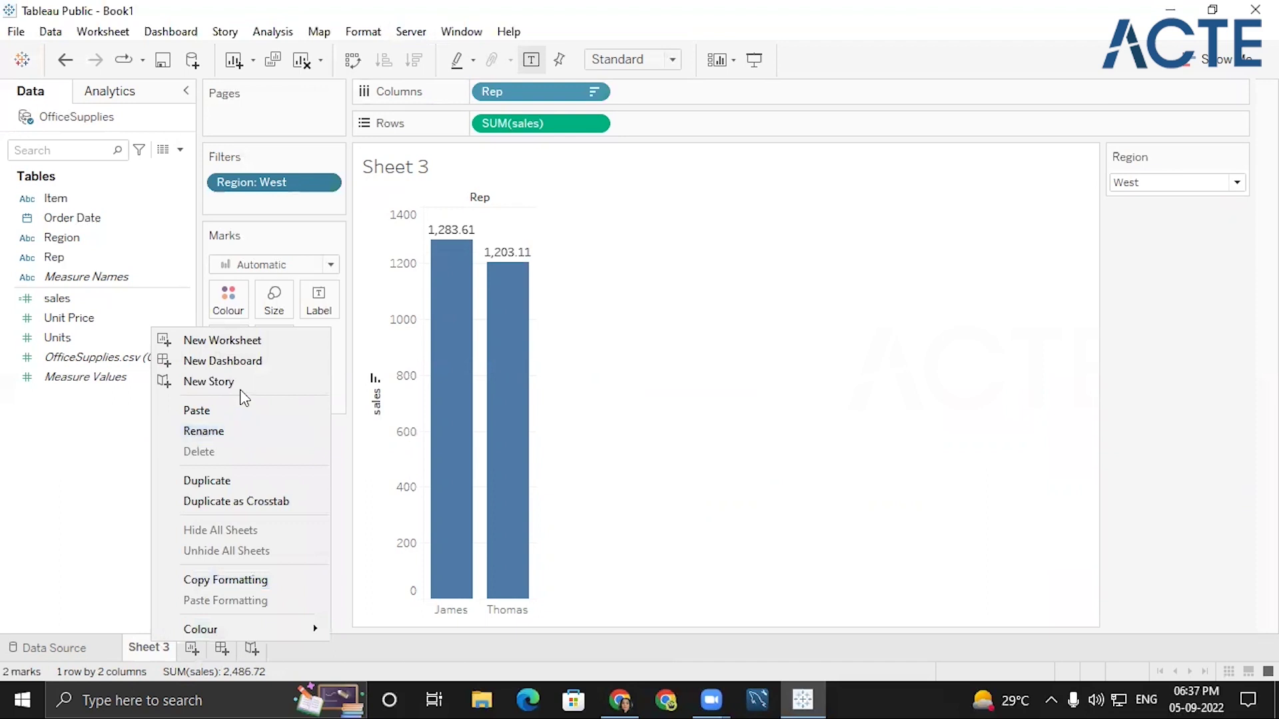
{"action": "left_click", "coordinate": [680, 390]}
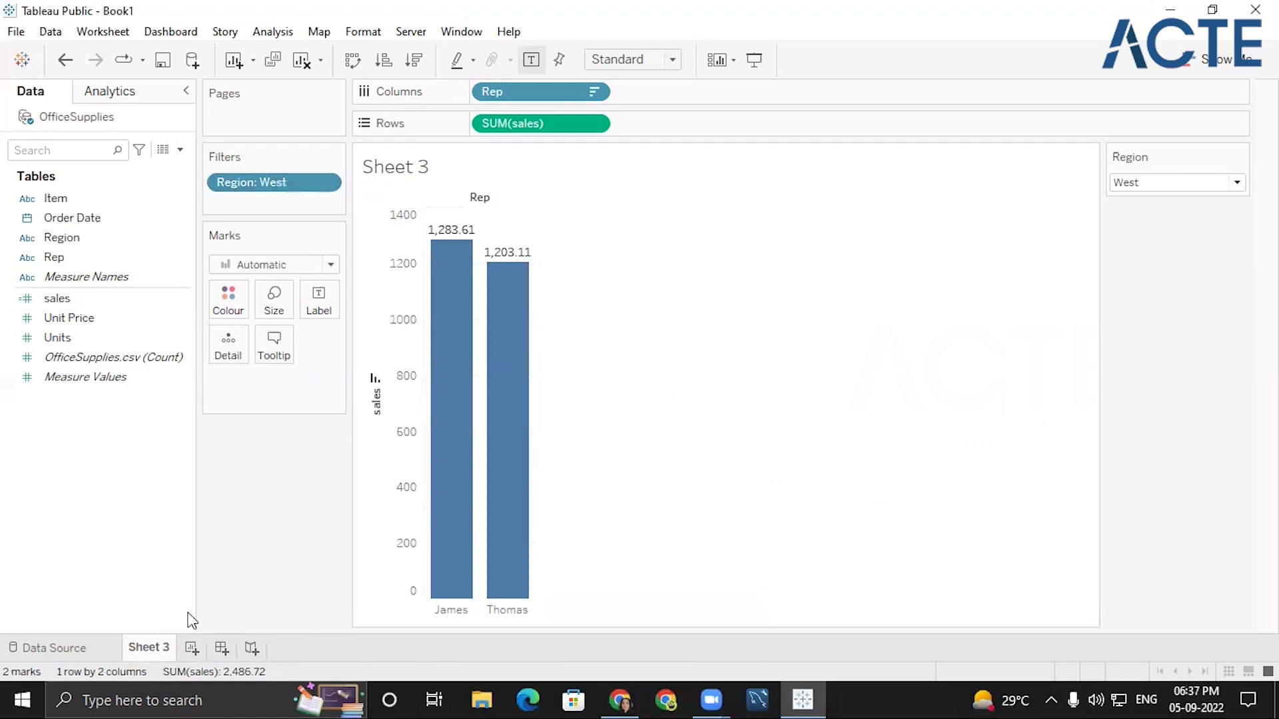
{"action": "right_click", "coordinate": [166, 649]}
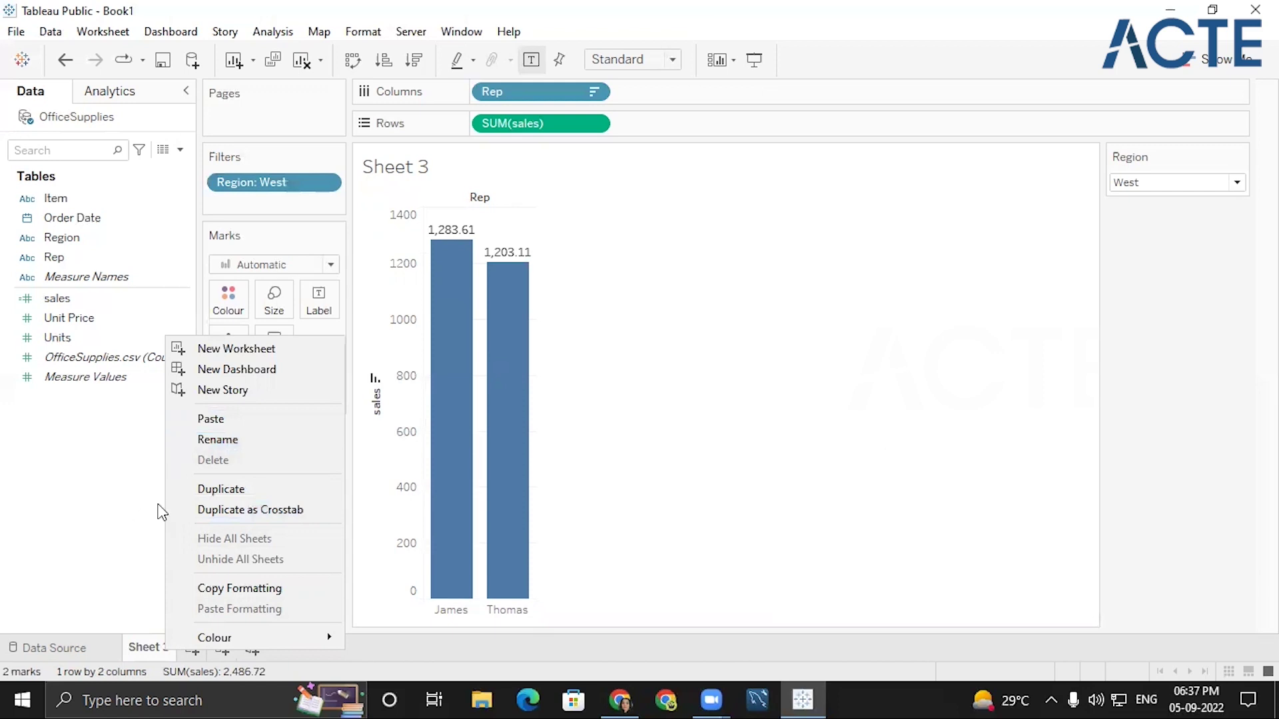
{"action": "left_click", "coordinate": [142, 600]}
{"action": "right_click", "coordinate": [157, 650]}
{"action": "left_click", "coordinate": [134, 647]}
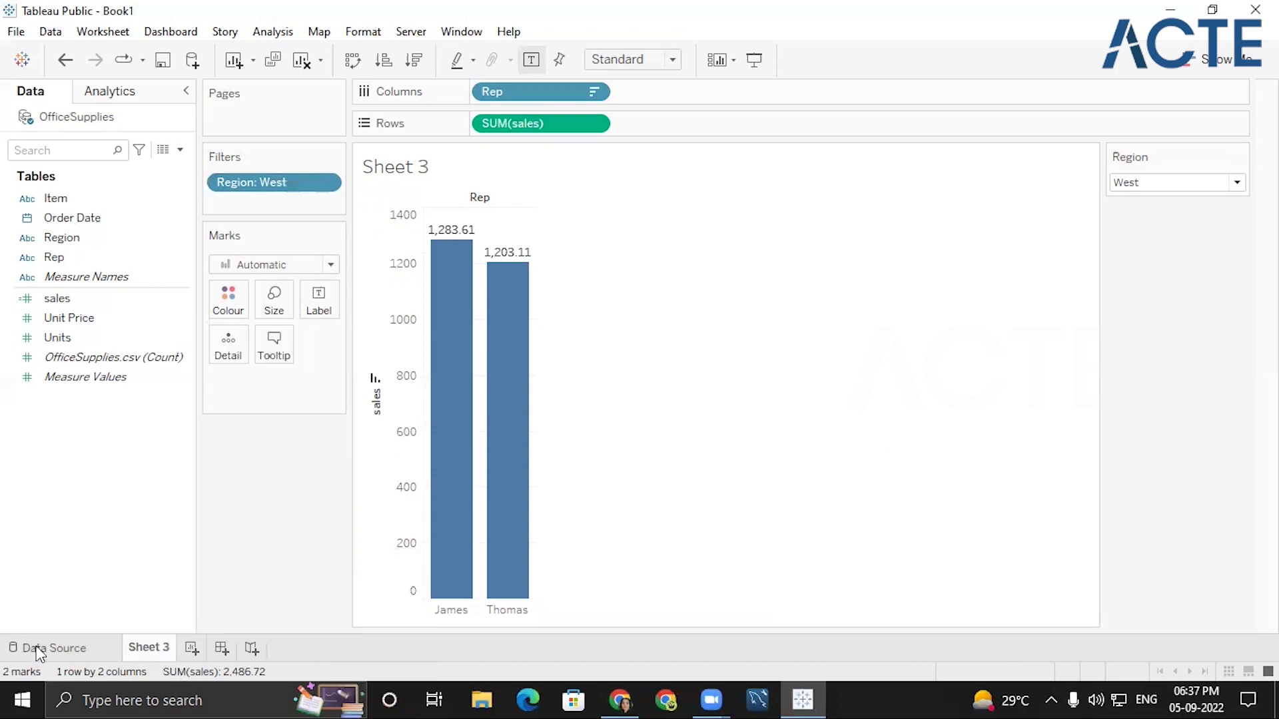
Remove the OfficeSupplies.csv table from the data source canvas and accept the removal of the invalid Rep sort.
{"action": "left_click", "coordinate": [74, 643]}
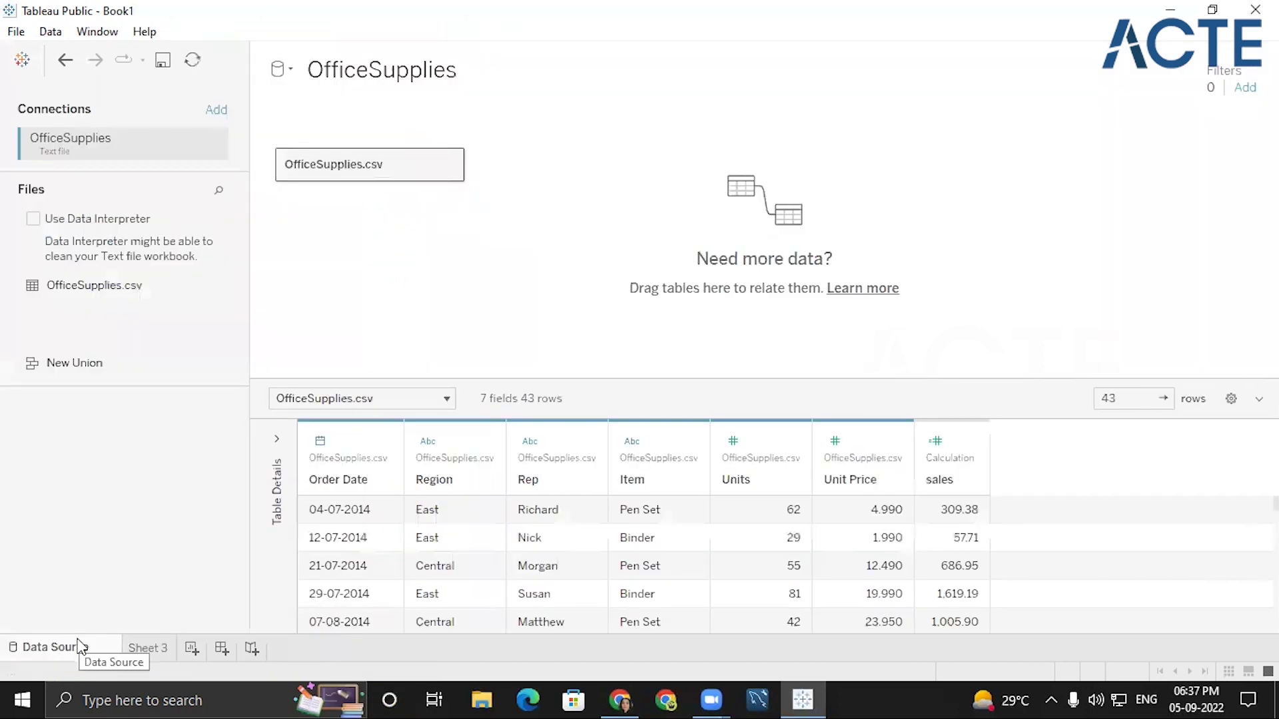
{"action": "left_click", "coordinate": [450, 164]}
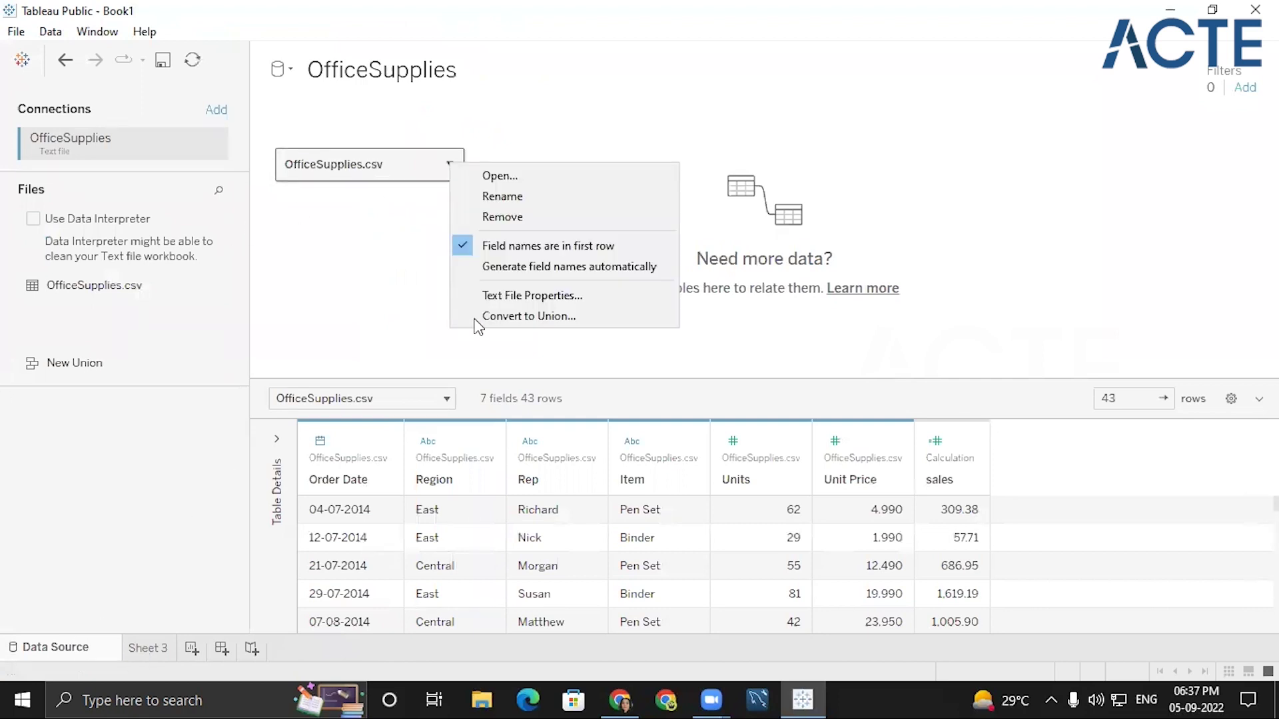
{"action": "left_click", "coordinate": [518, 199]}
{"action": "left_click", "coordinate": [448, 166]}
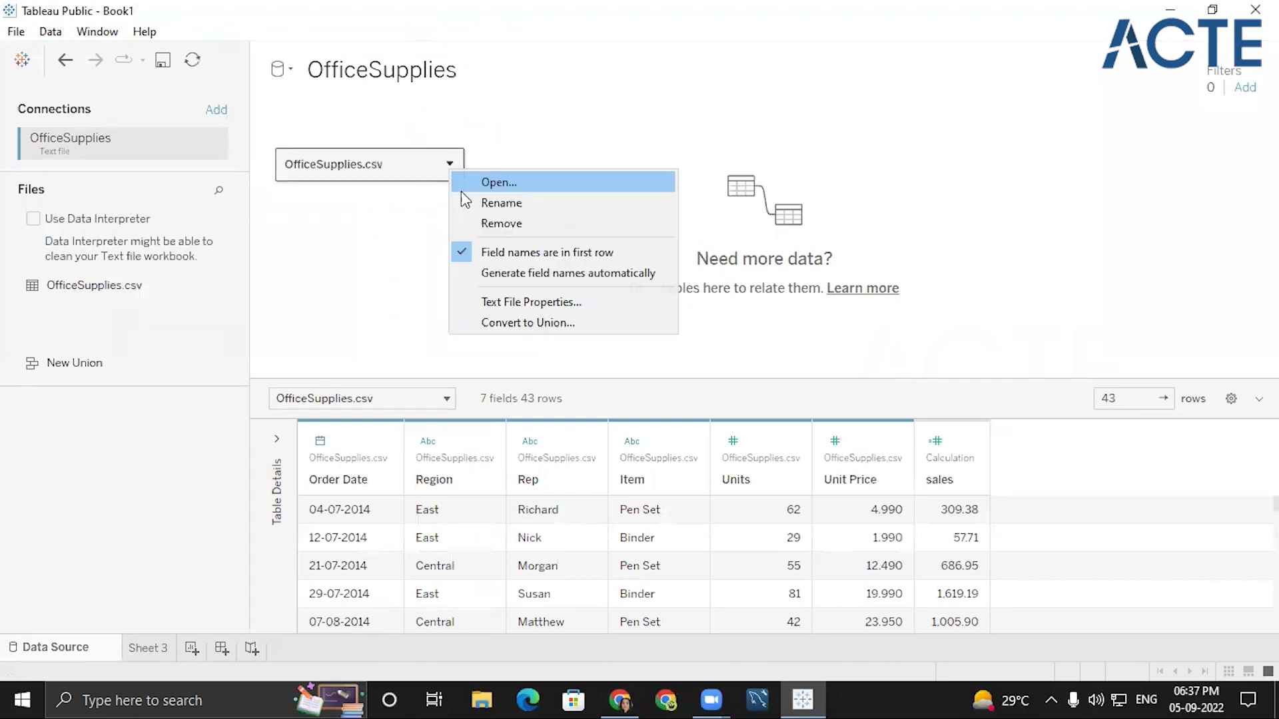
{"action": "left_click", "coordinate": [491, 229]}
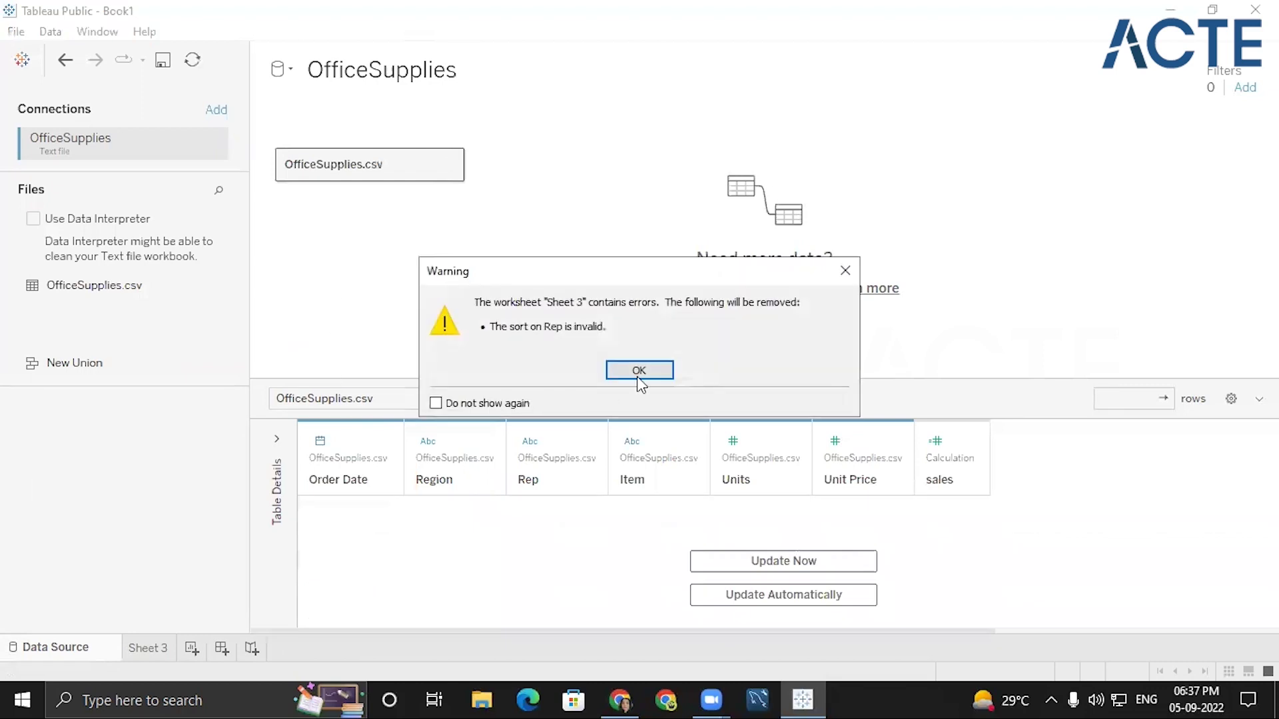
{"action": "key", "text": "Return"}
Clear Sheet 3 of all its fields, filters and marks.
{"action": "right_click", "coordinate": [148, 647]}
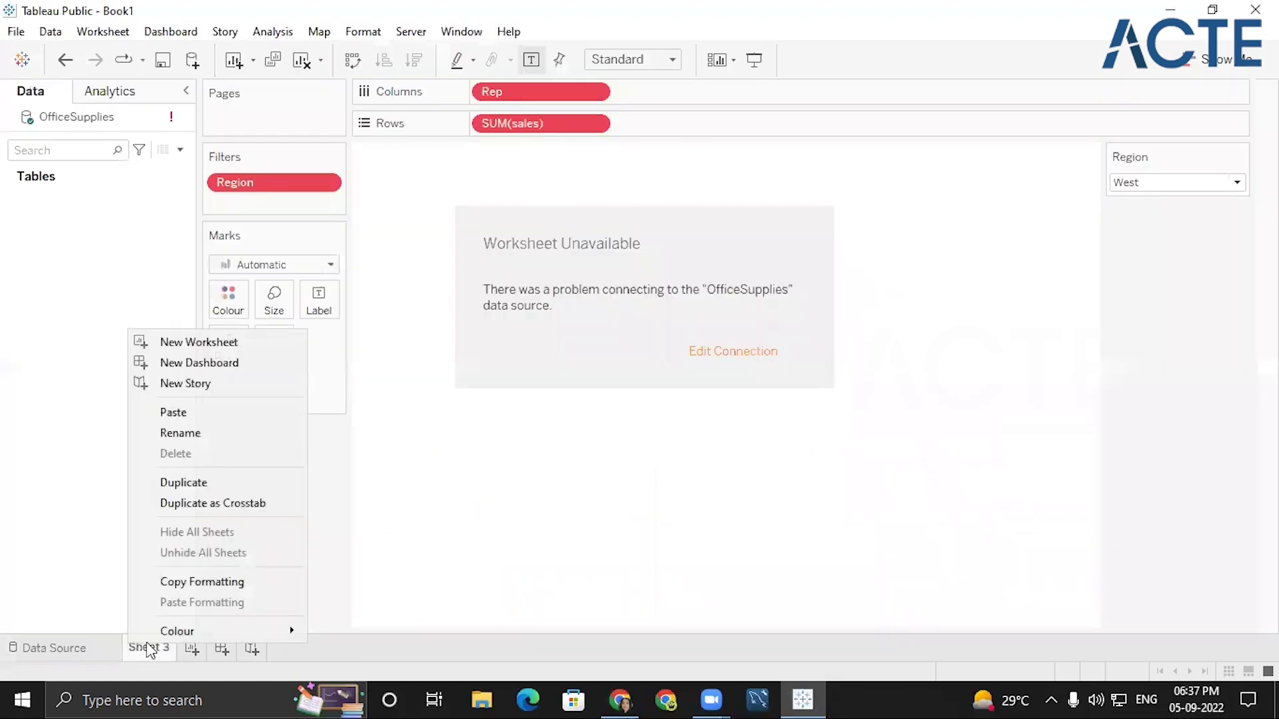
{"action": "left_click", "coordinate": [301, 59]}
{"action": "left_click", "coordinate": [301, 59]}
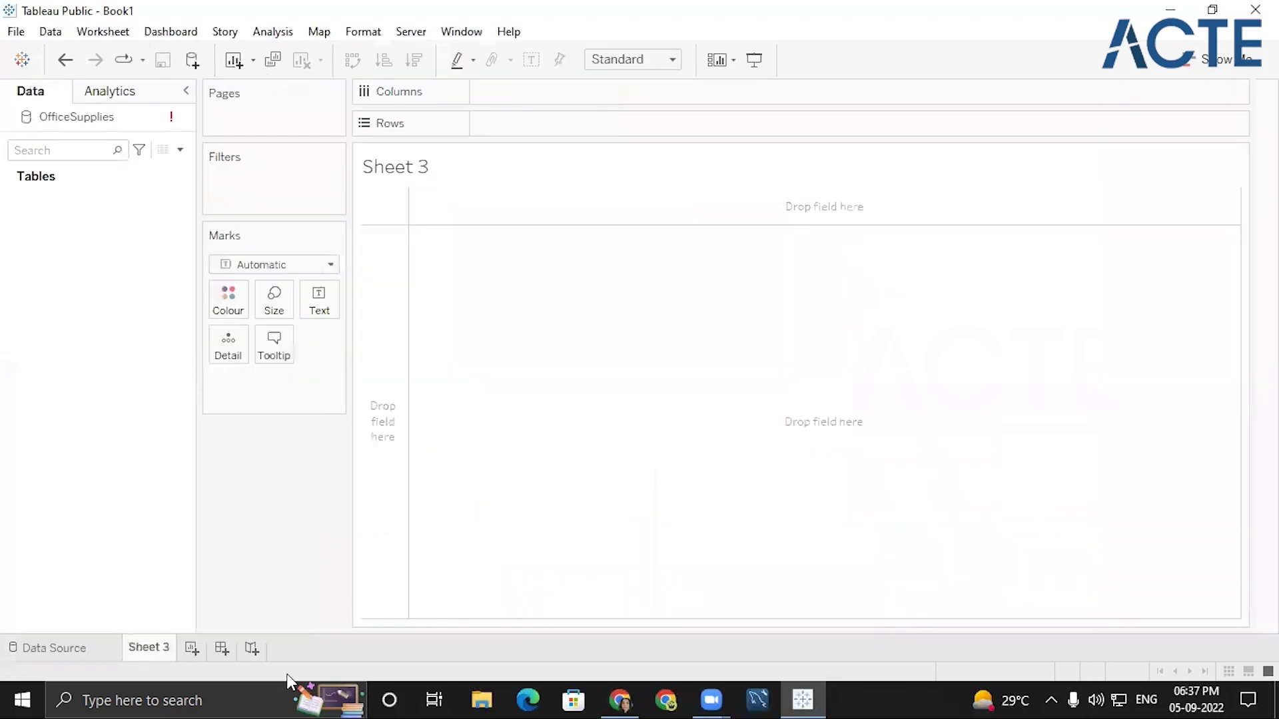
Try to remove the OfficeSupplies connection from the data source.
{"action": "left_click", "coordinate": [86, 649]}
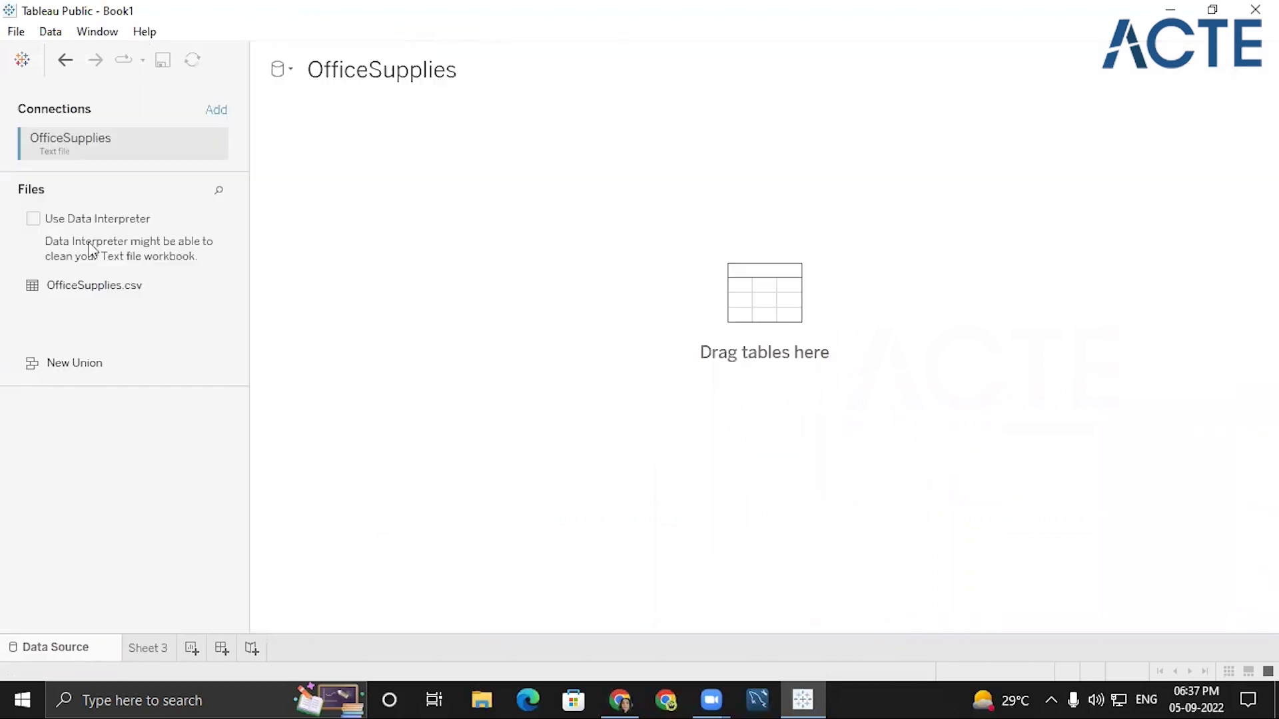
{"action": "left_click", "coordinate": [211, 146]}
{"action": "left_click", "coordinate": [209, 146]}
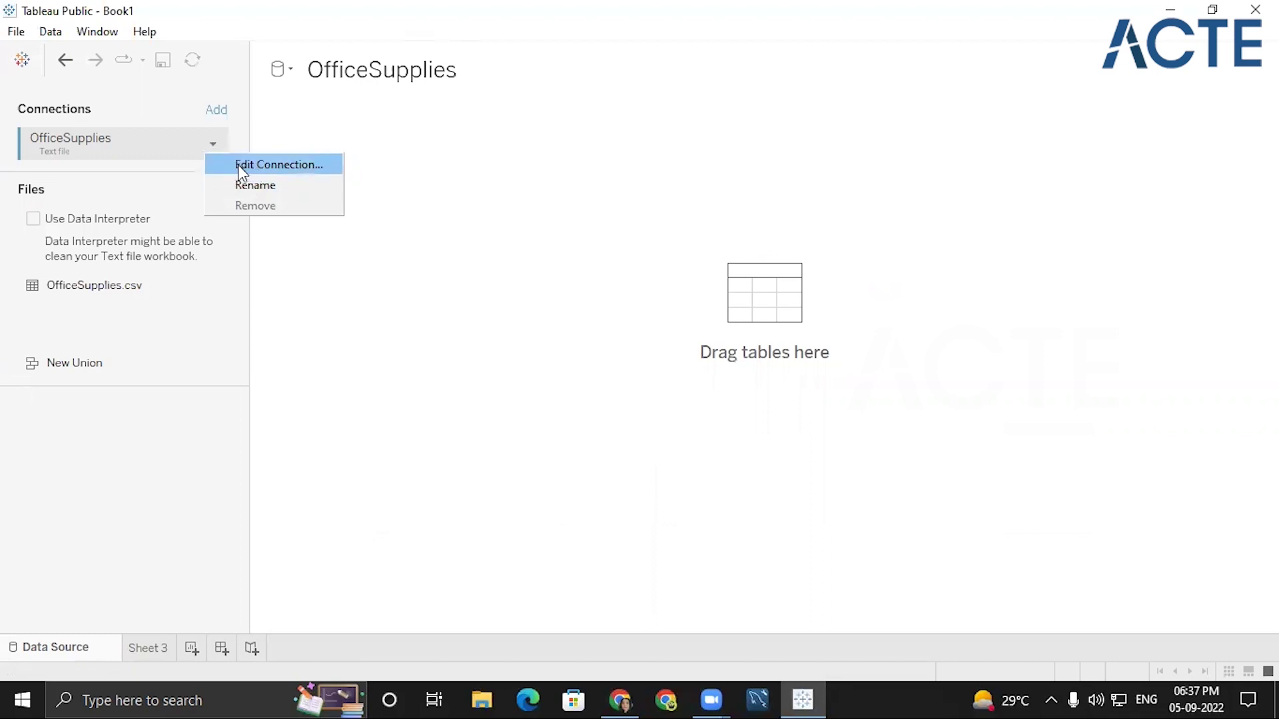
{"action": "left_click", "coordinate": [214, 356]}
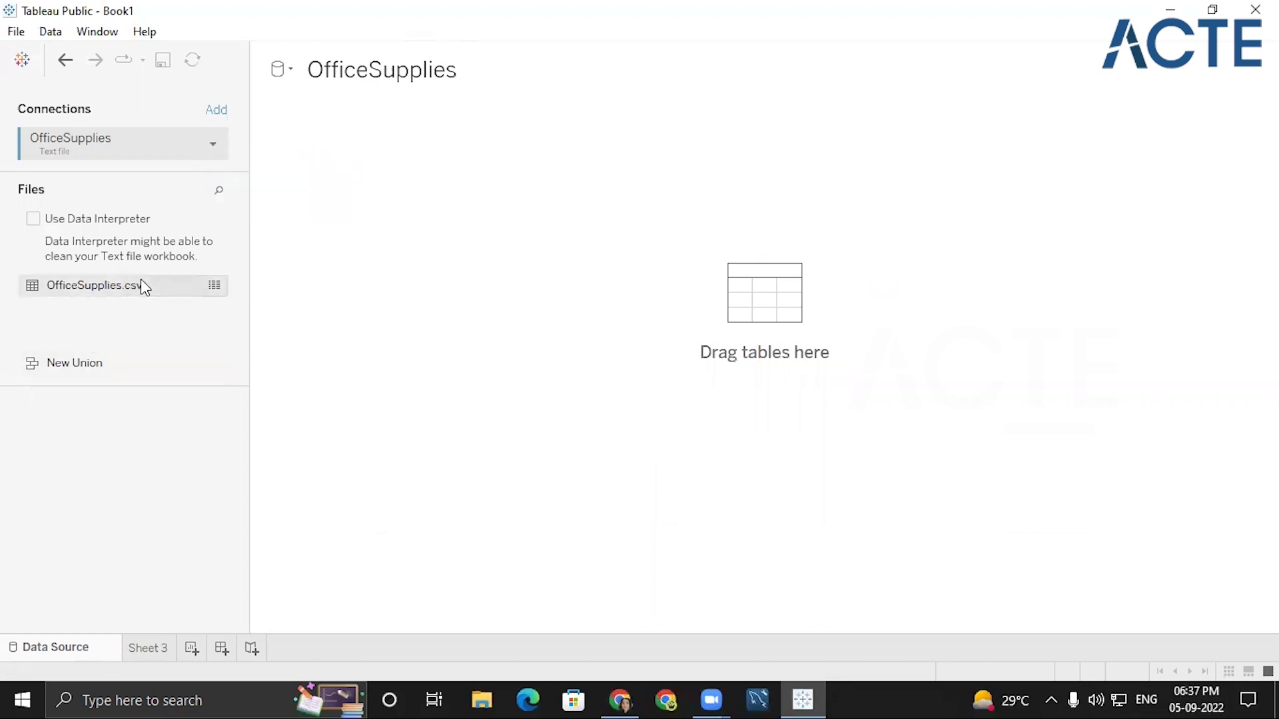
{"action": "right_click", "coordinate": [131, 133]}
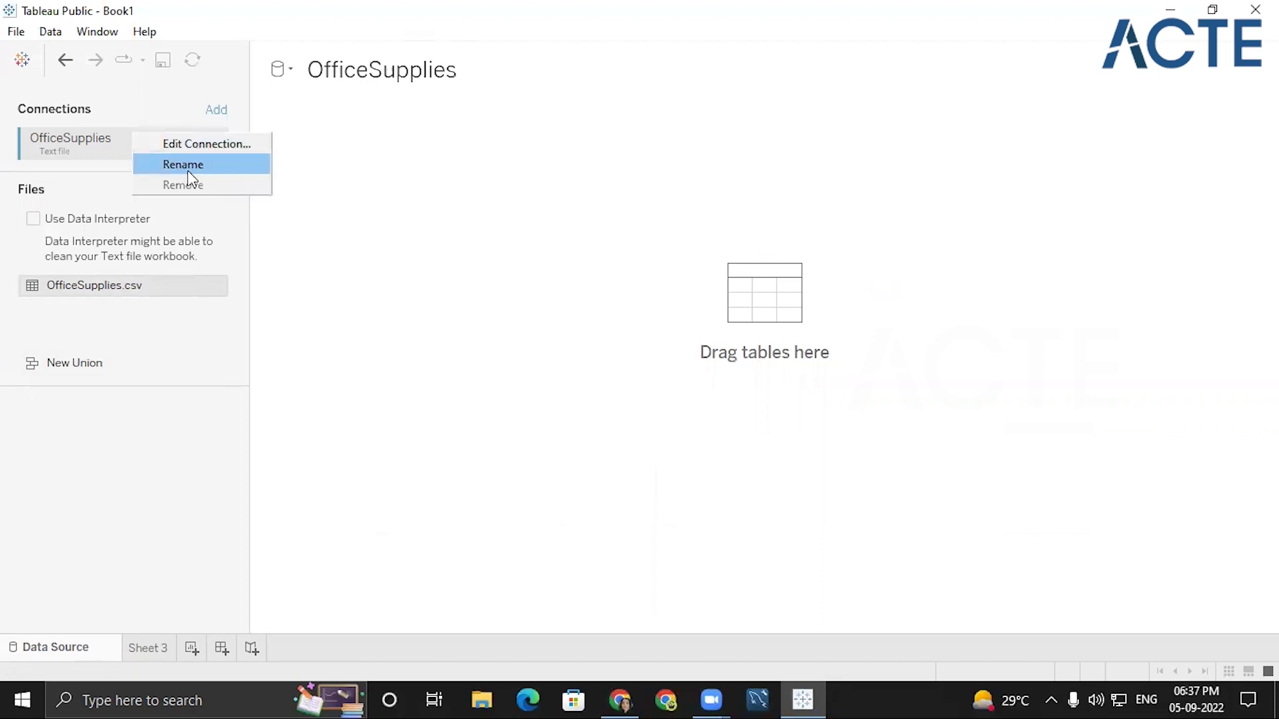
{"action": "left_click", "coordinate": [328, 271]}
{"action": "left_click", "coordinate": [209, 148]}
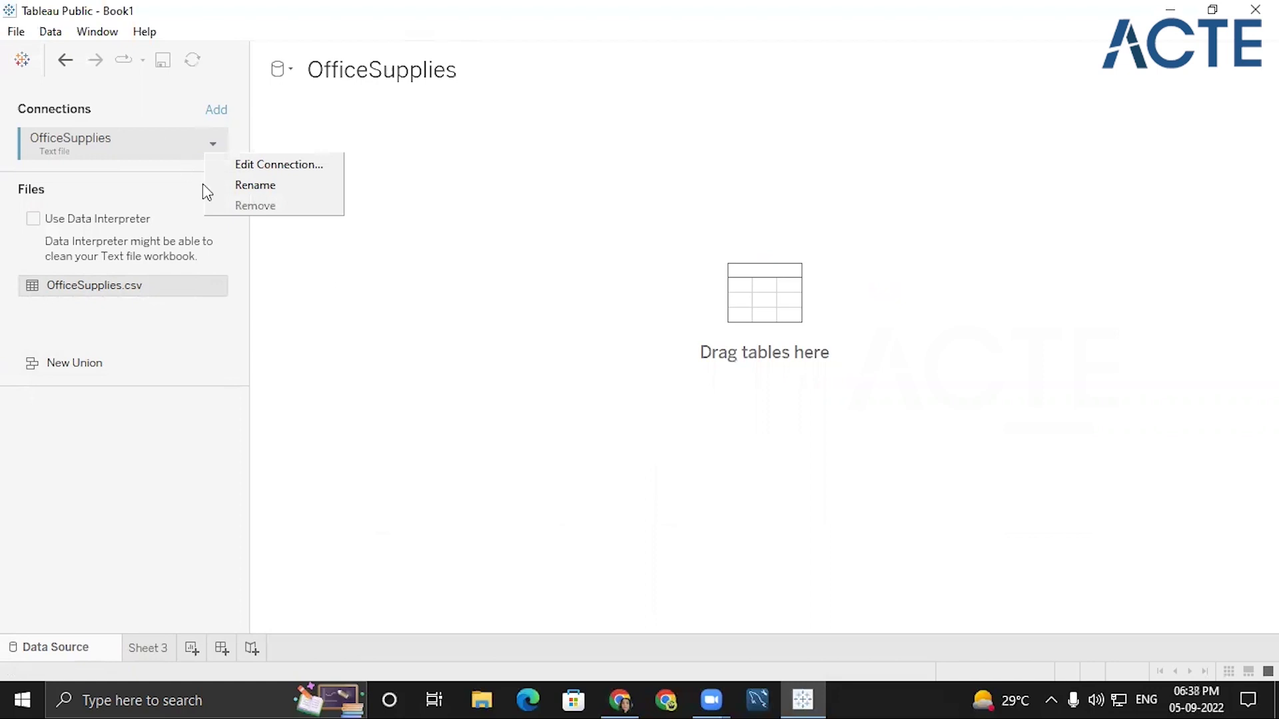
{"action": "left_click", "coordinate": [133, 134]}
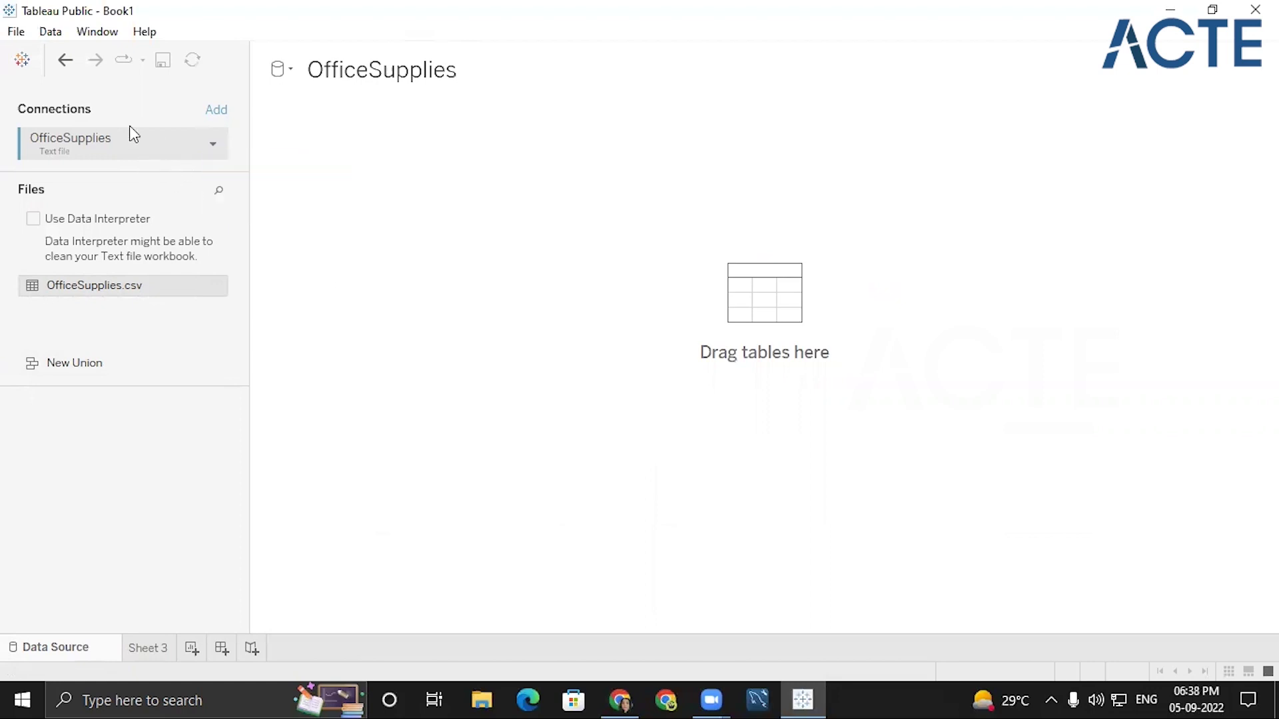
{"action": "right_click", "coordinate": [130, 146]}
{"action": "left_click", "coordinate": [105, 148]}
{"action": "left_click", "coordinate": [212, 144]}
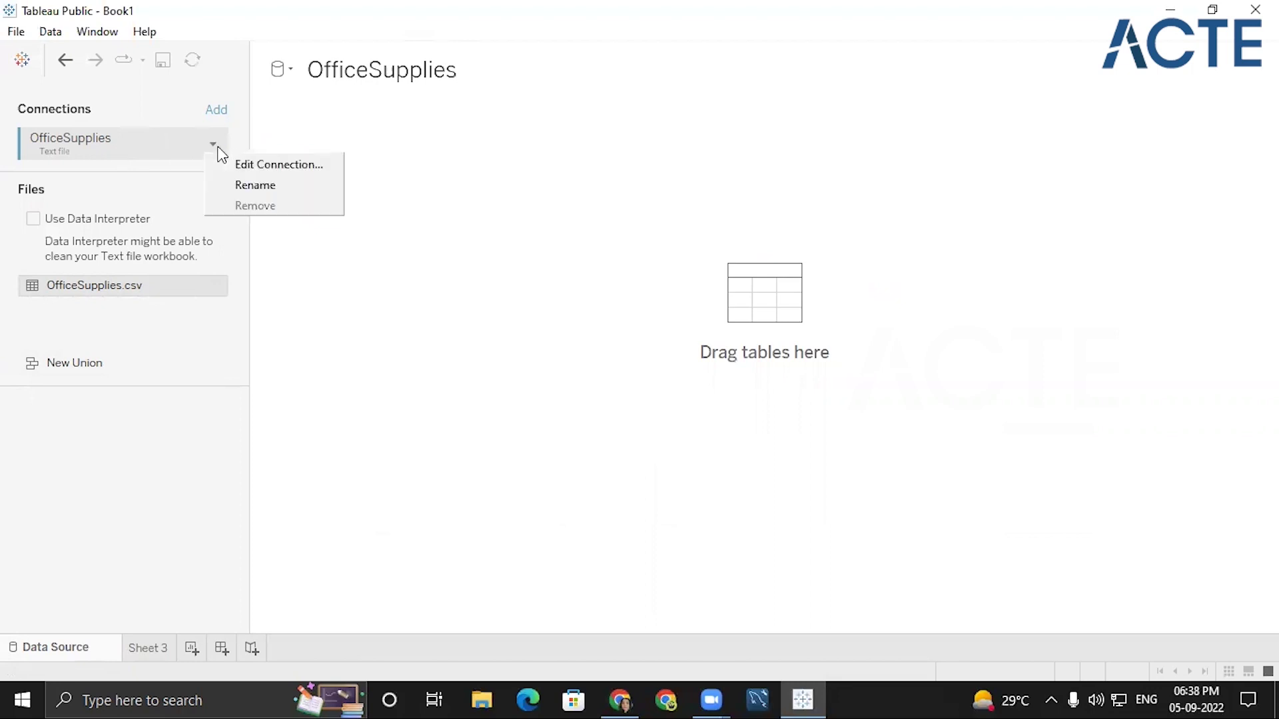
{"action": "left_click", "coordinate": [17, 47]}
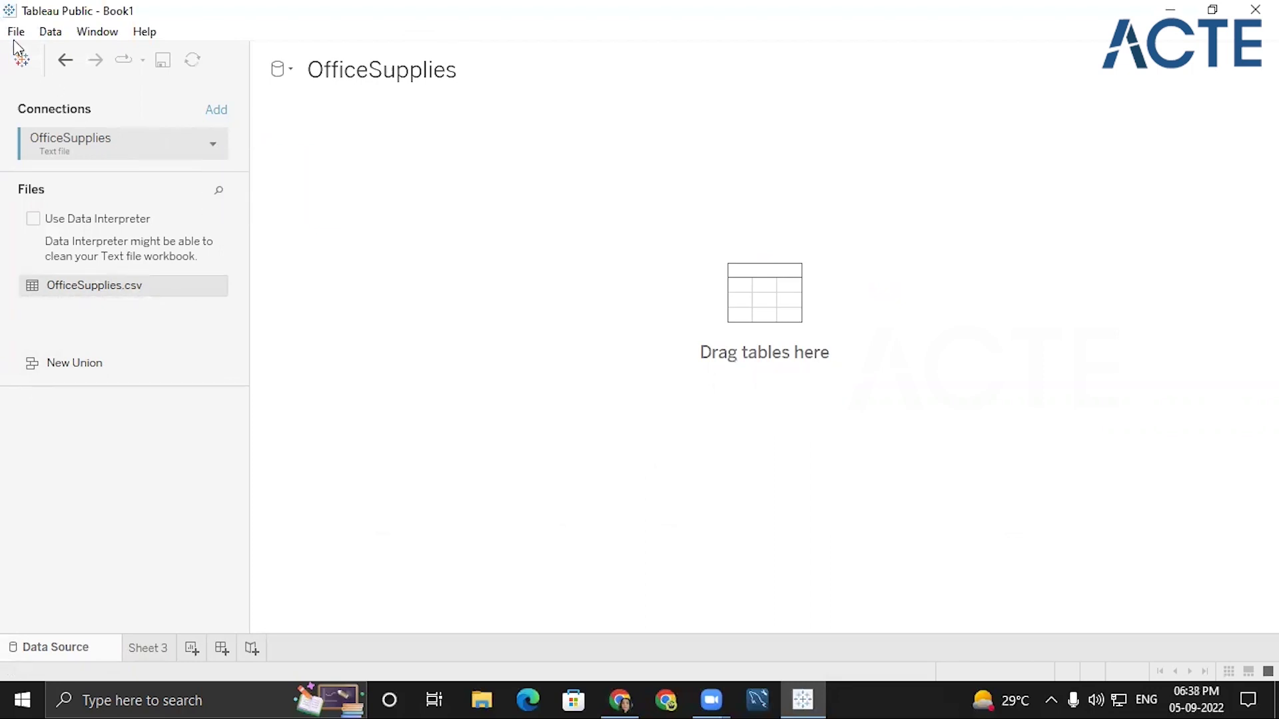
Try re-adding the OfficeSupplies.csv table to the canvas, refreshing the data source and editing its connection.
{"action": "left_click_drag", "start_coordinate": [73, 289], "coordinate": [426, 222]}
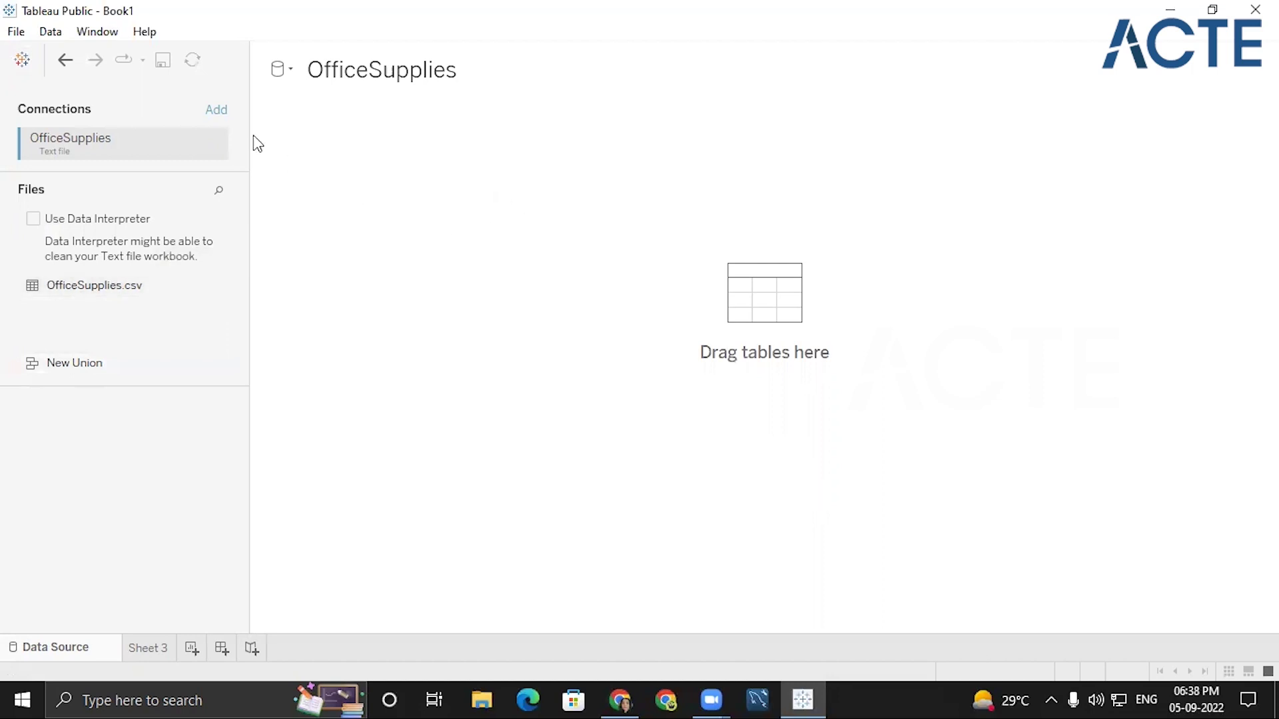
{"action": "left_click", "coordinate": [212, 145]}
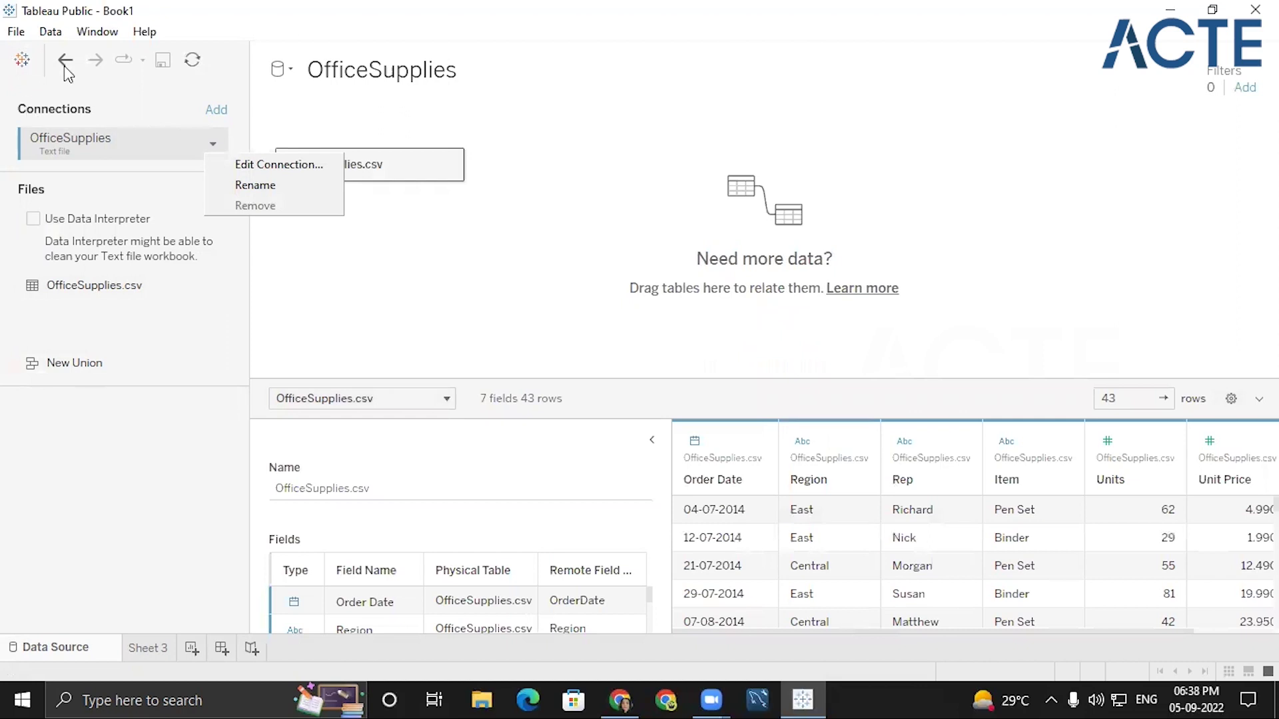
{"action": "left_click", "coordinate": [202, 62]}
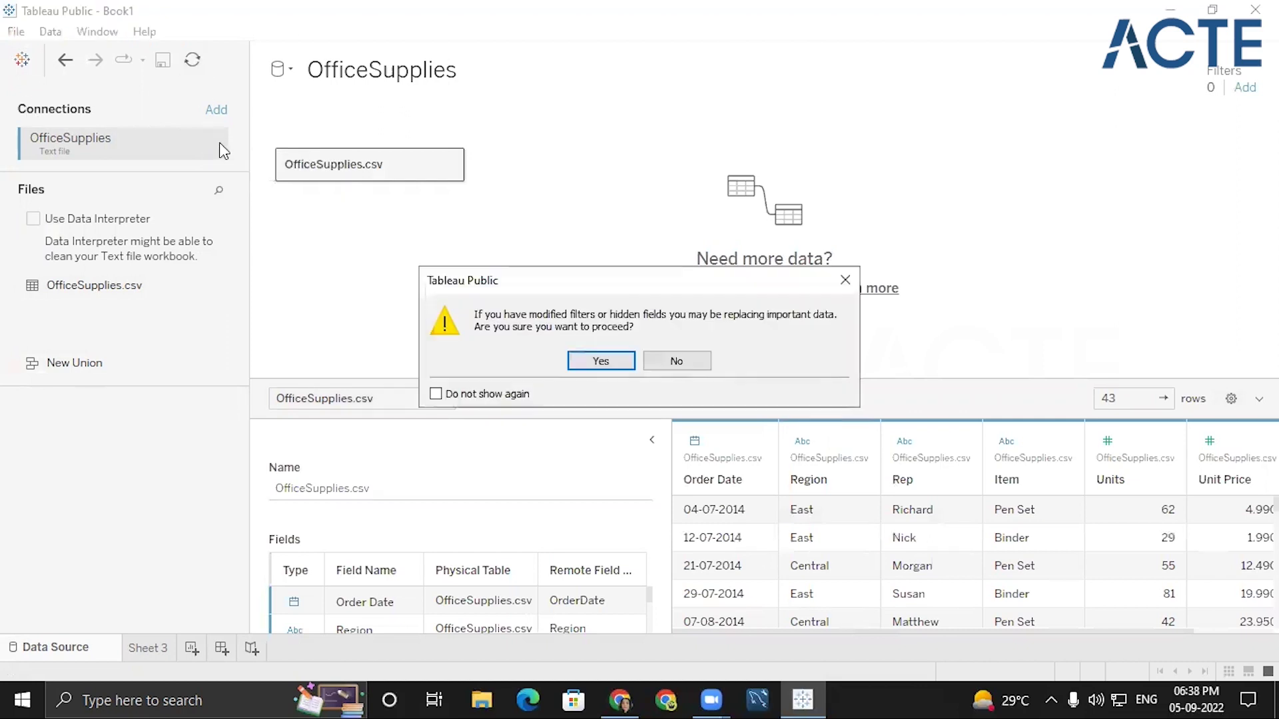
{"action": "left_click", "coordinate": [579, 363]}
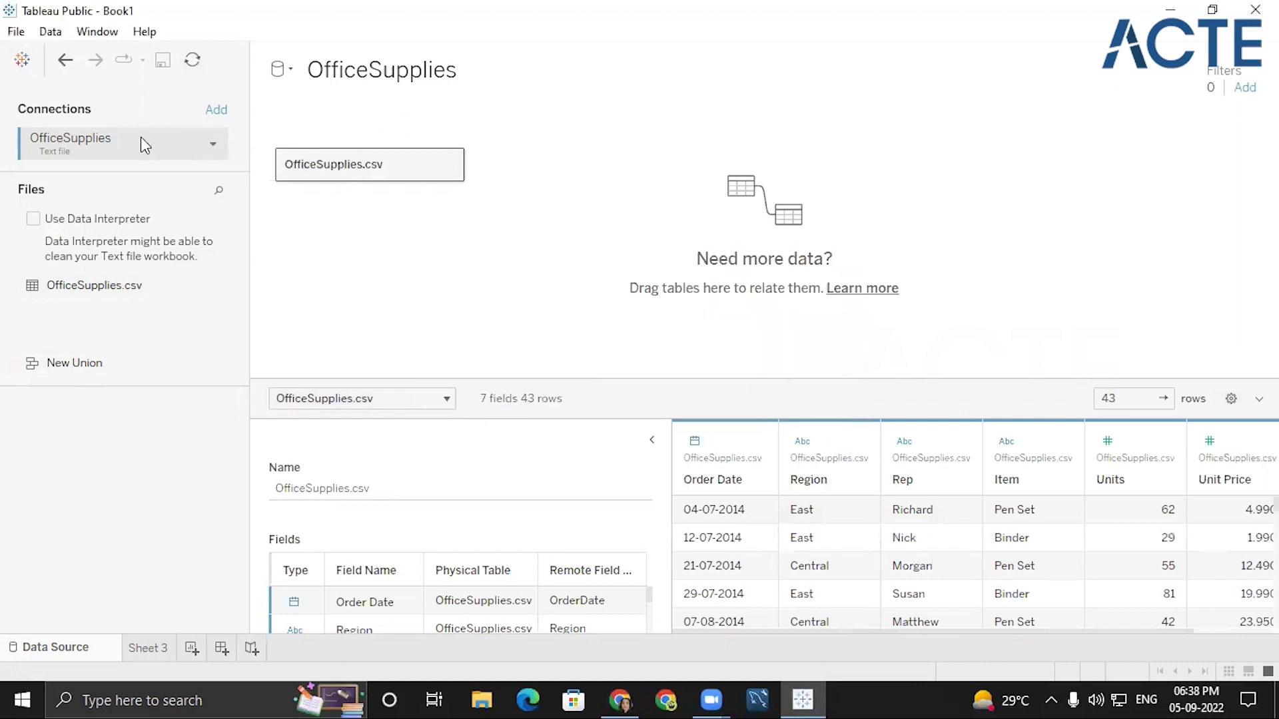
{"action": "left_click", "coordinate": [208, 145]}
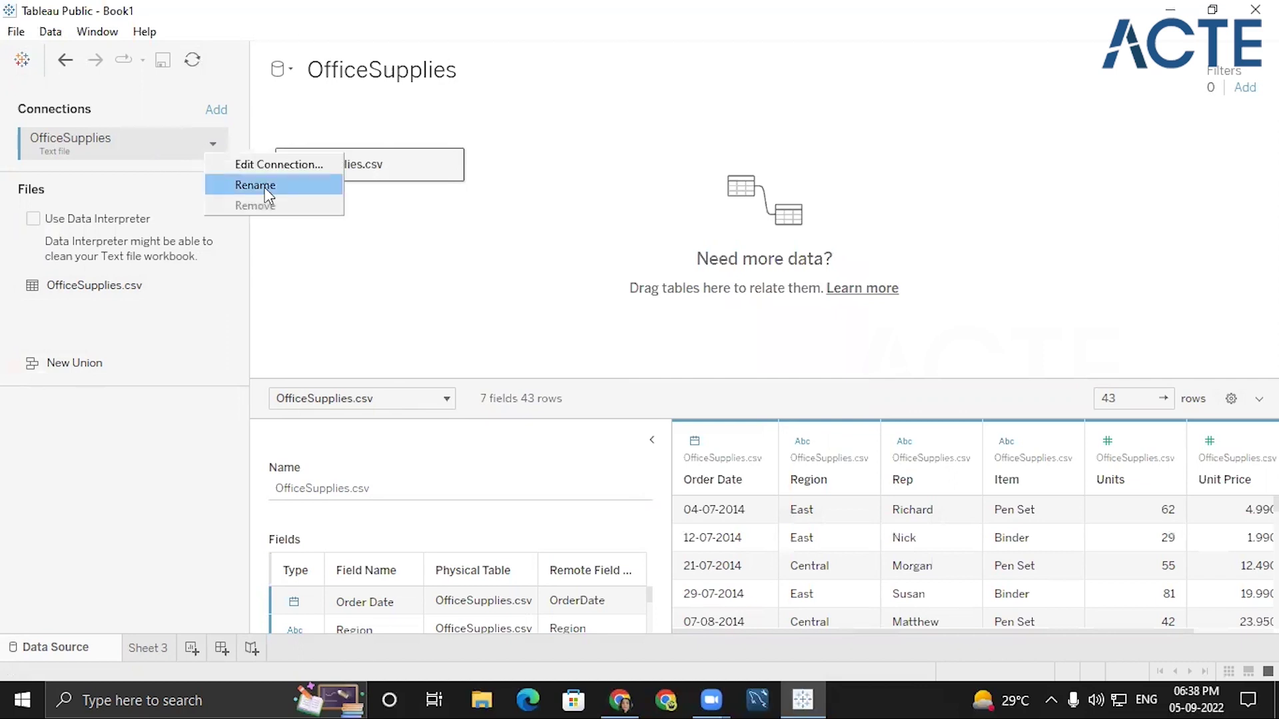
{"action": "left_click", "coordinate": [272, 166]}
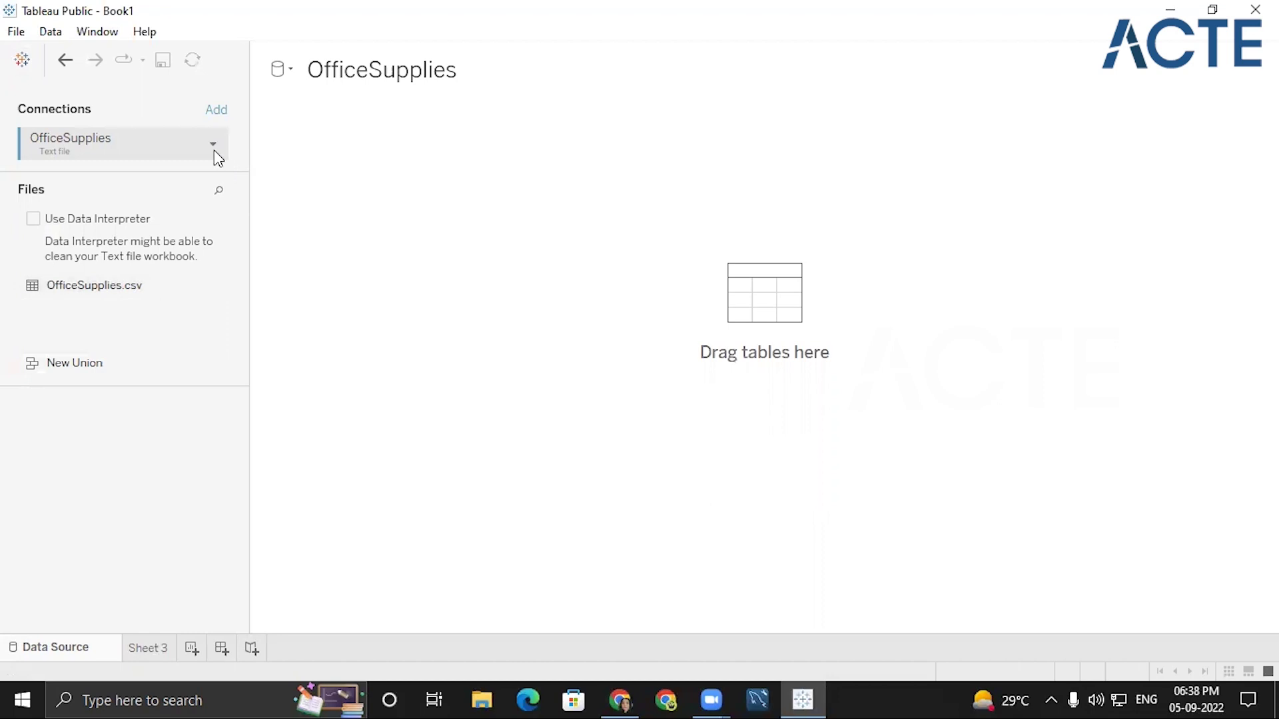
Return to the start page and connect to the Airline_Comparison_B Microsoft Excel workbook.
{"action": "left_click", "coordinate": [16, 60]}
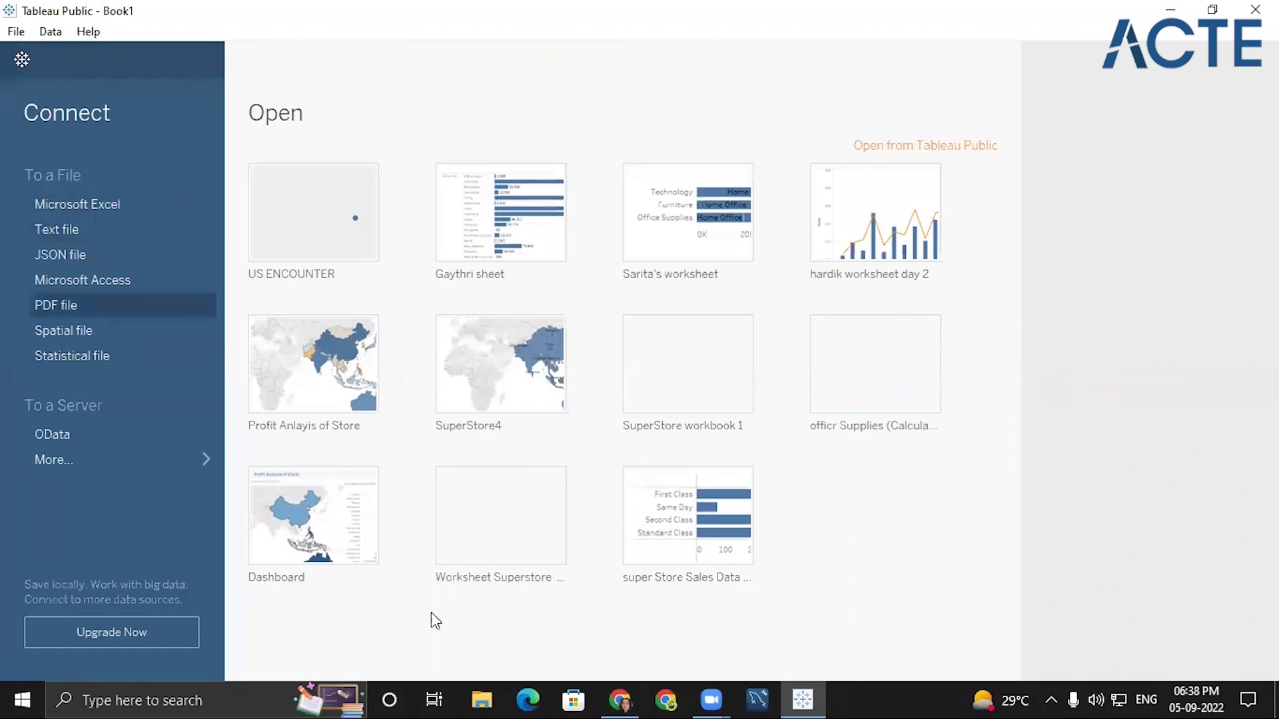
{"action": "mouse_move", "coordinate": [802, 700]}
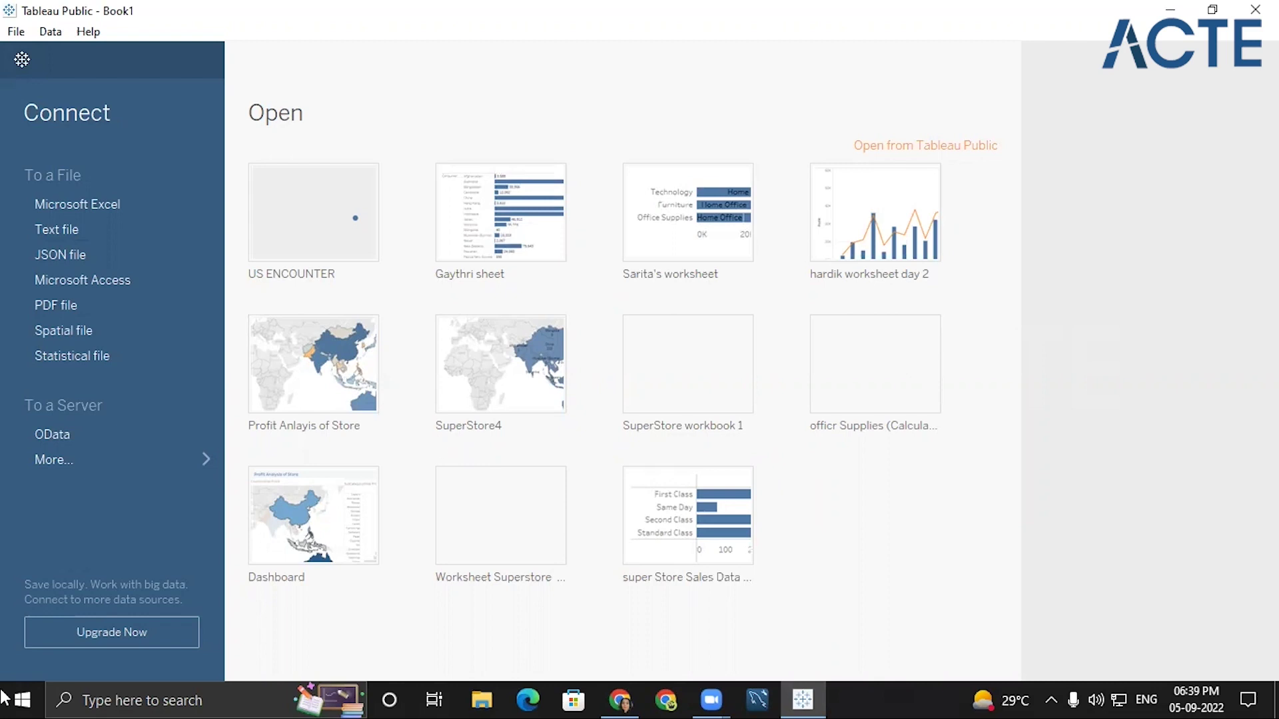
{"action": "left_click", "coordinate": [123, 202]}
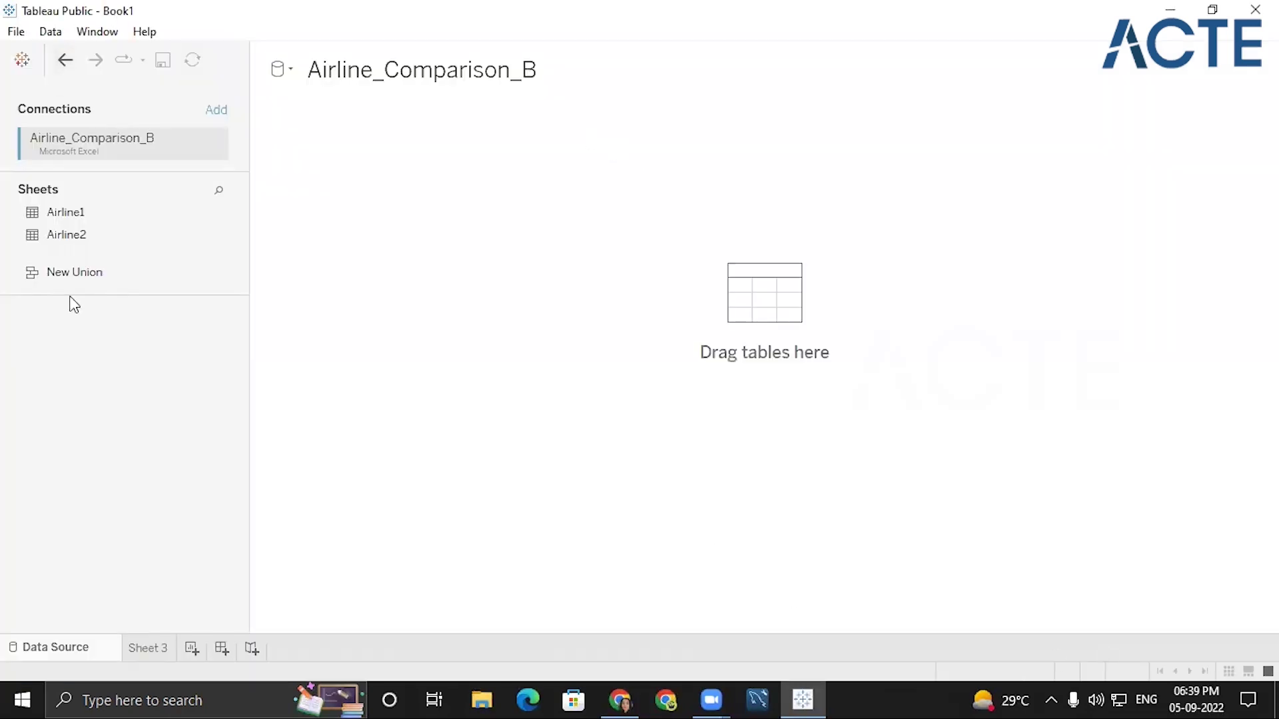
Add the Airline1 sheet to the data source canvas and collapse the table details beside the data grid.
{"action": "left_click_drag", "start_coordinate": [111, 218], "coordinate": [509, 239]}
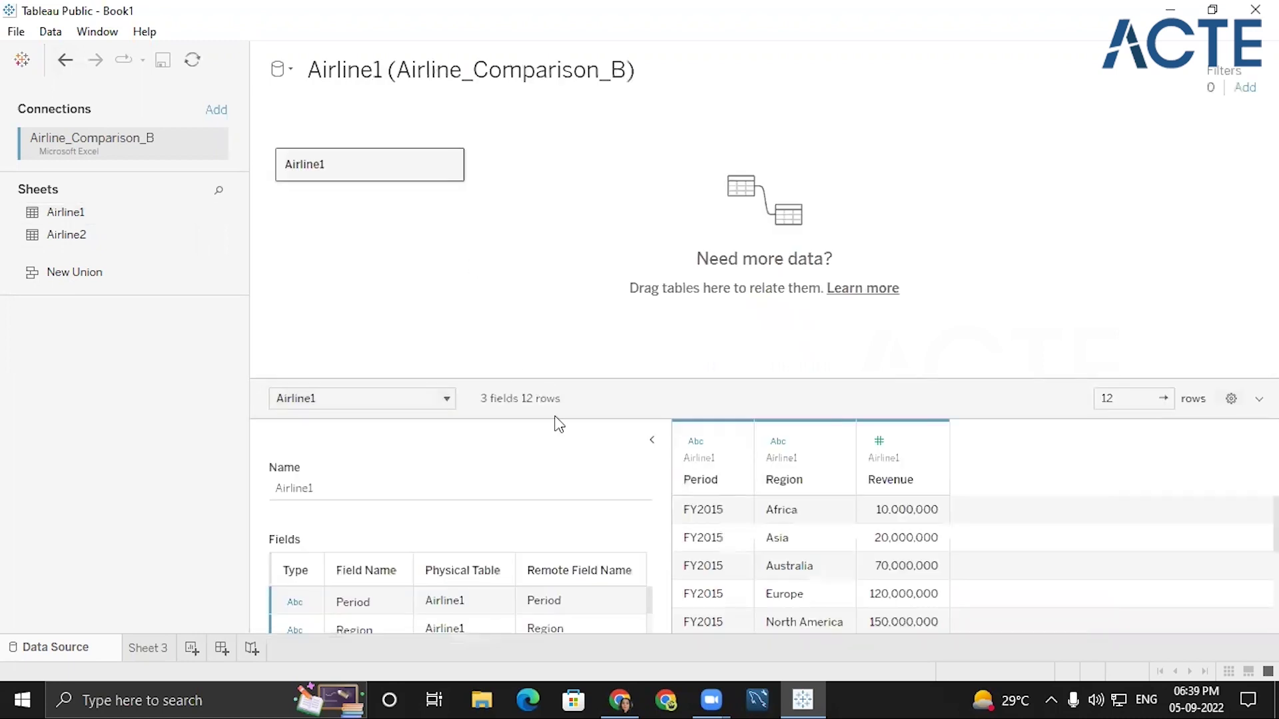
{"action": "left_click", "coordinate": [651, 440]}
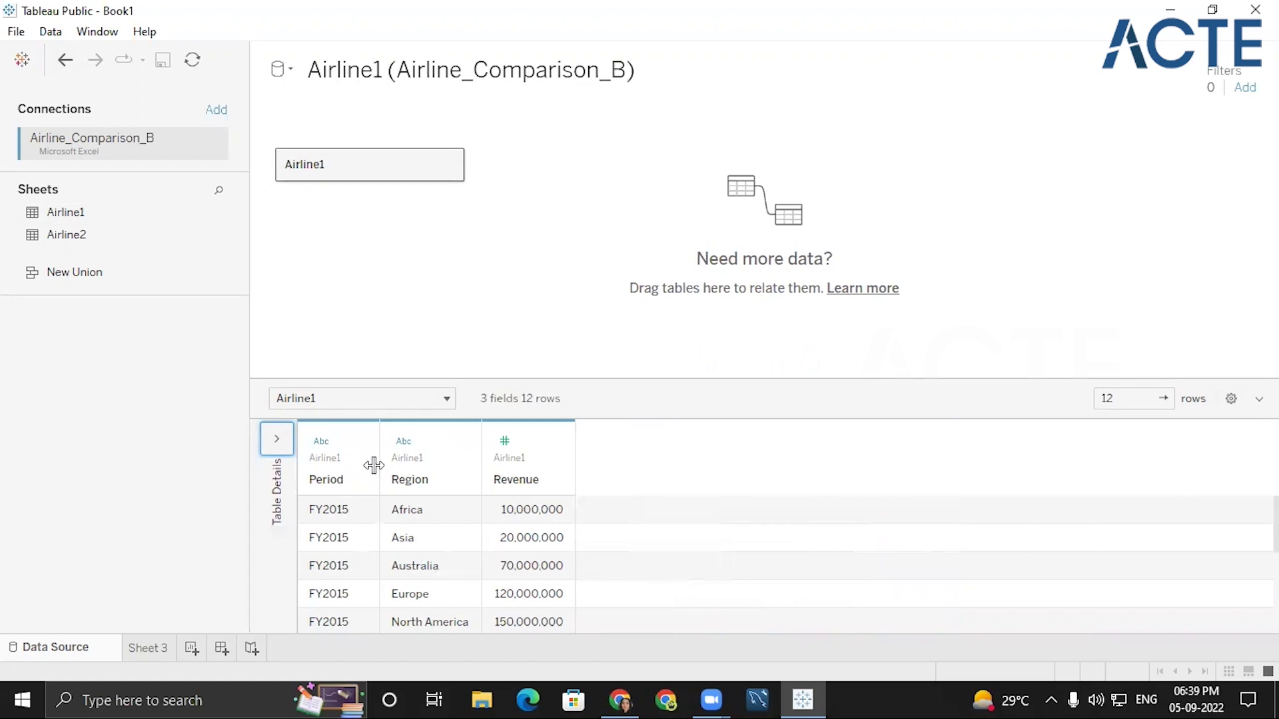
Look through the Period, Region and Revenue rows of the Airline1 data preview.
{"action": "scroll", "coordinate": [356, 543], "scroll_direction": "down", "scroll_amount": 3}
{"action": "scroll", "coordinate": [343, 581], "scroll_direction": "up", "scroll_amount": 3}
{"action": "scroll", "coordinate": [346, 530], "scroll_direction": "down", "scroll_amount": 3}
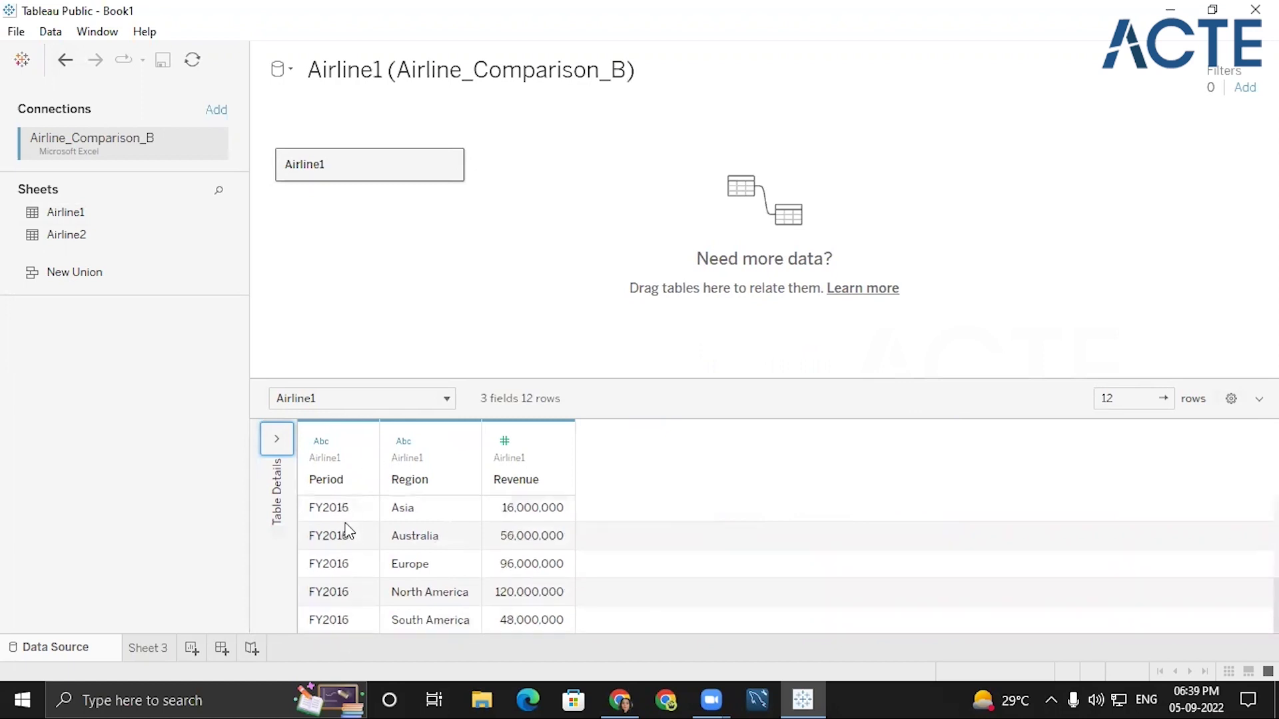
{"action": "scroll", "coordinate": [338, 614], "scroll_direction": "up", "scroll_amount": 3}
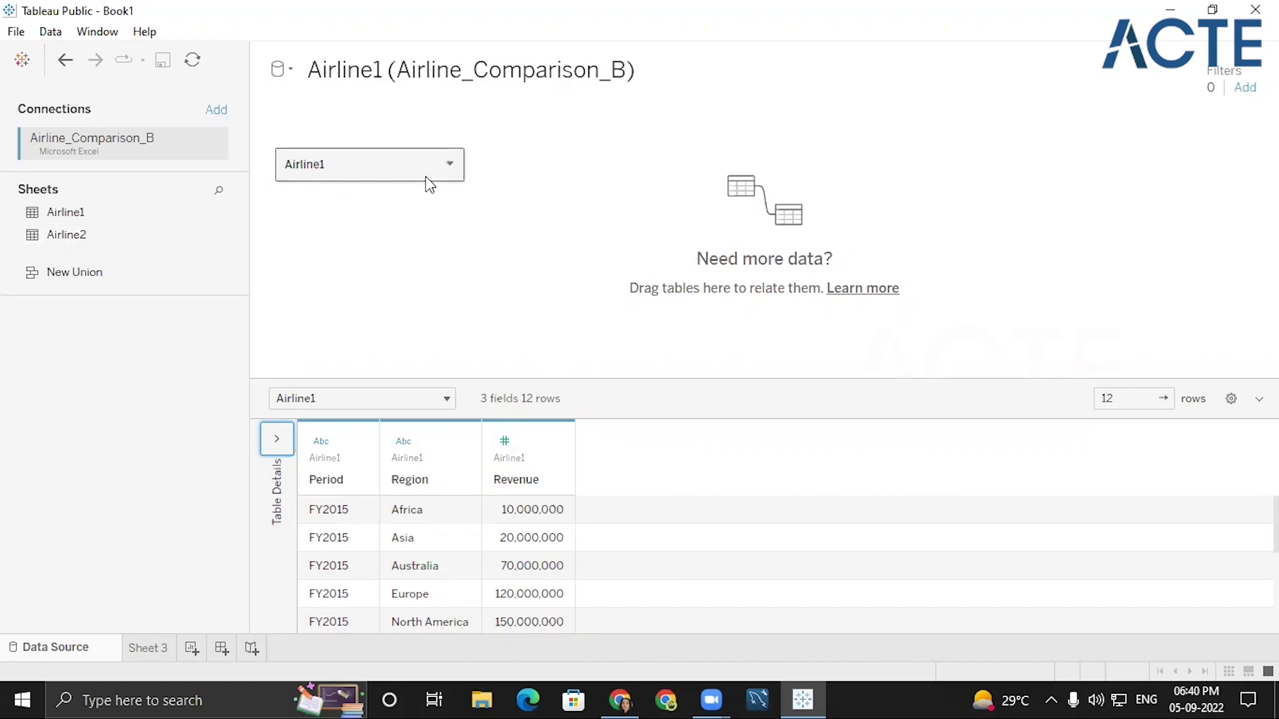
Replace Airline1 with the Airline2 sheet on the canvas, collapse its table details and look through its rows.
{"action": "left_click", "coordinate": [450, 167]}
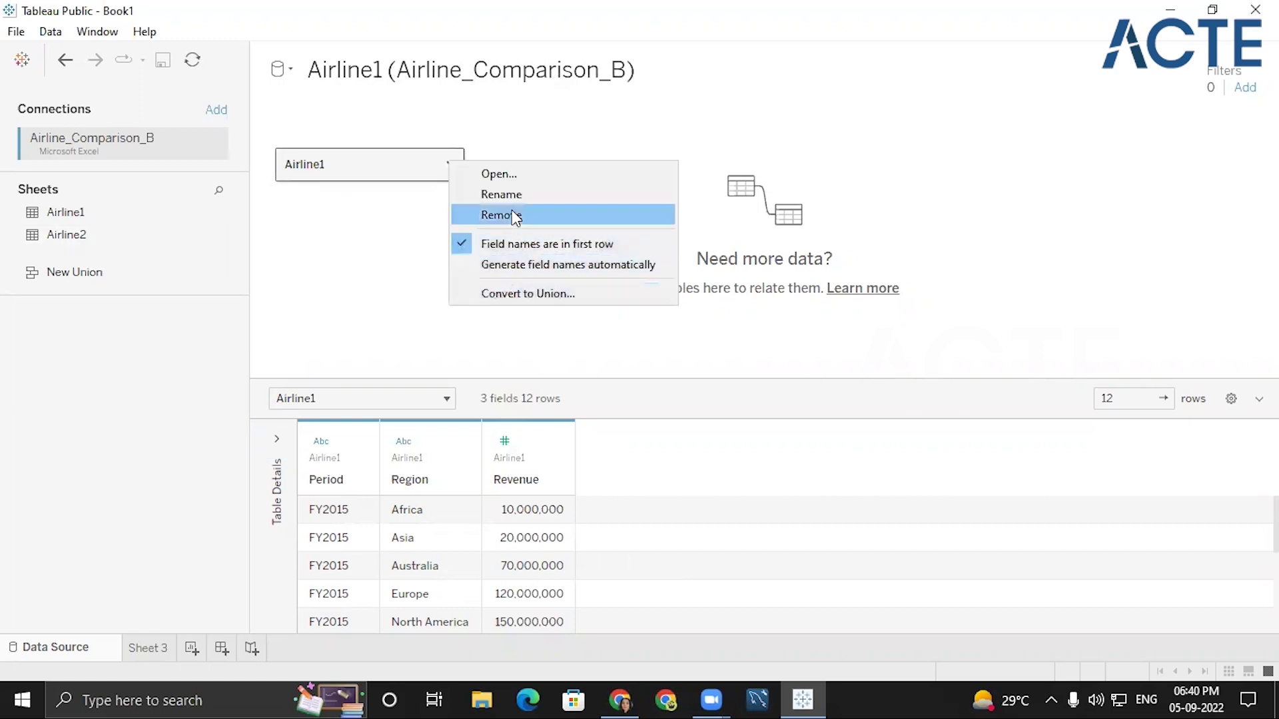
{"action": "left_click", "coordinate": [181, 251]}
{"action": "left_click_drag", "start_coordinate": [69, 237], "coordinate": [466, 245]}
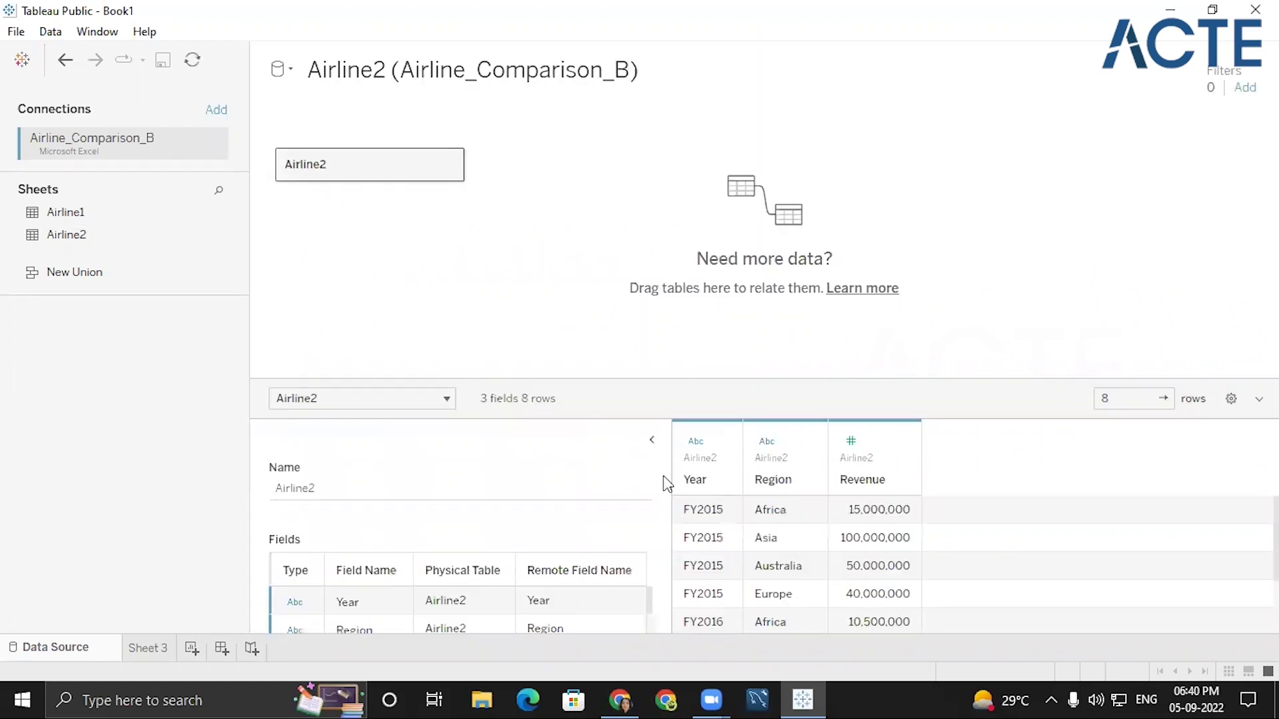
{"action": "left_click", "coordinate": [651, 441]}
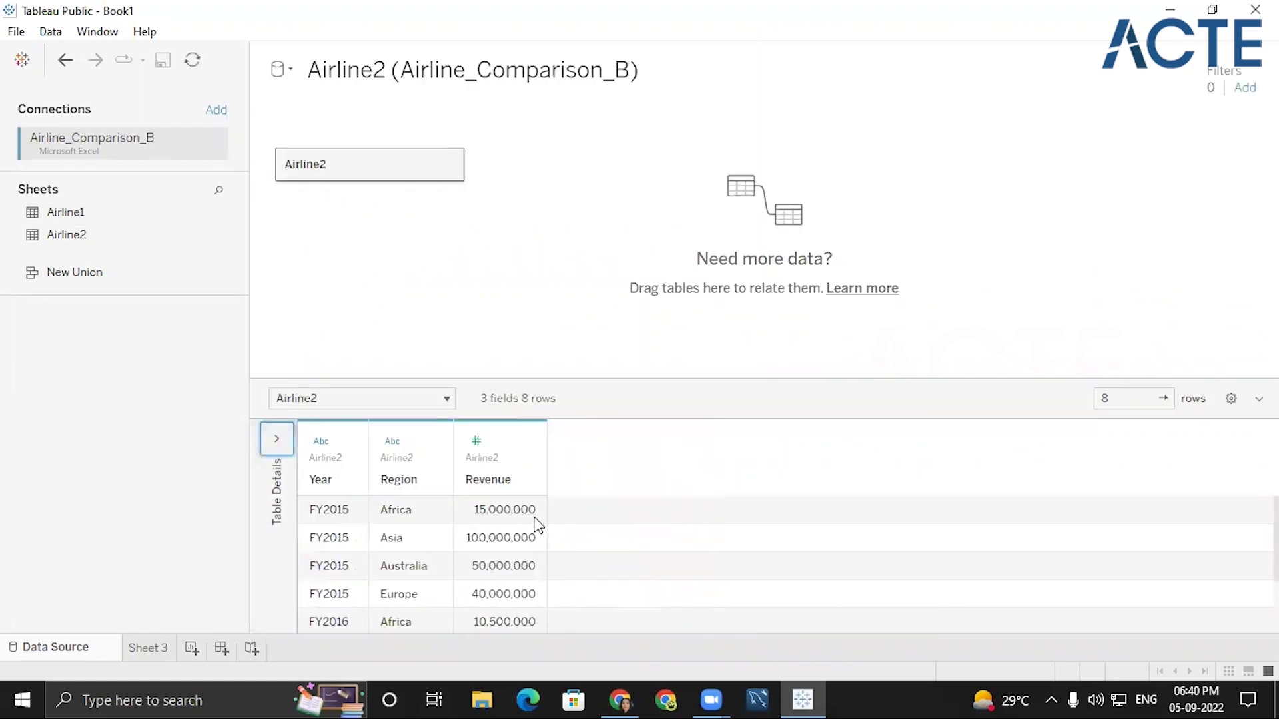
{"action": "scroll", "coordinate": [522, 563], "scroll_direction": "down", "scroll_amount": 1}
{"action": "scroll", "coordinate": [413, 532], "scroll_direction": "up", "scroll_amount": 1}
Swap Airline2 back for the Airline1 sheet on the canvas, collapse the table details and review all its rows.
{"action": "left_click", "coordinate": [450, 164]}
{"action": "left_click", "coordinate": [518, 224]}
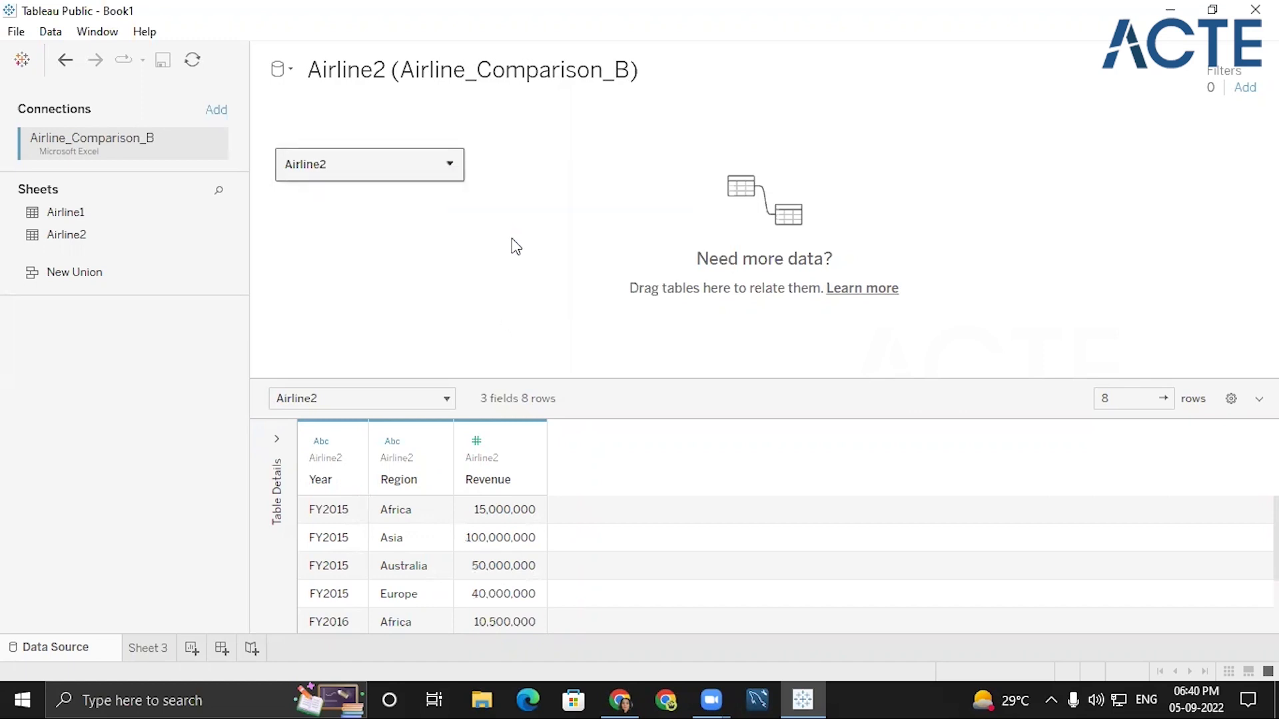
{"action": "double_click", "coordinate": [120, 213]}
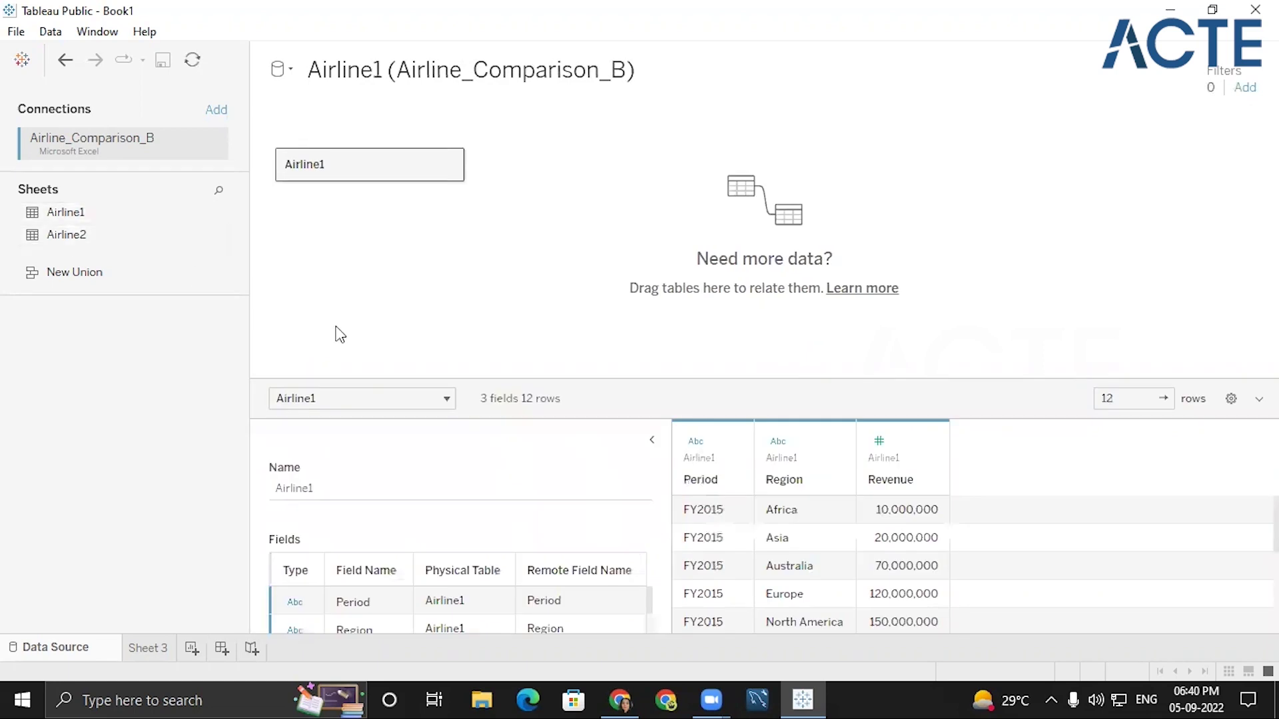
{"action": "left_click", "coordinate": [652, 440]}
{"action": "scroll", "coordinate": [579, 592], "scroll_direction": "down", "scroll_amount": 3}
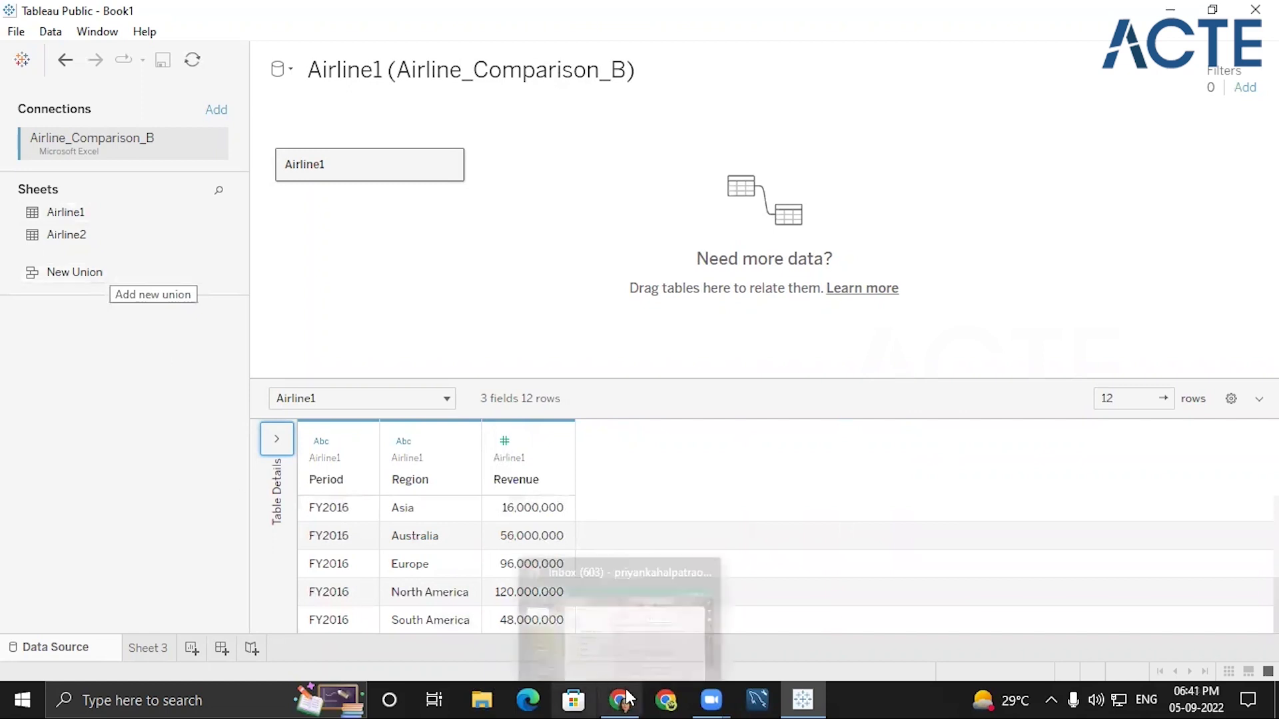
{"action": "scroll", "coordinate": [357, 605], "scroll_direction": "up", "scroll_amount": 3}
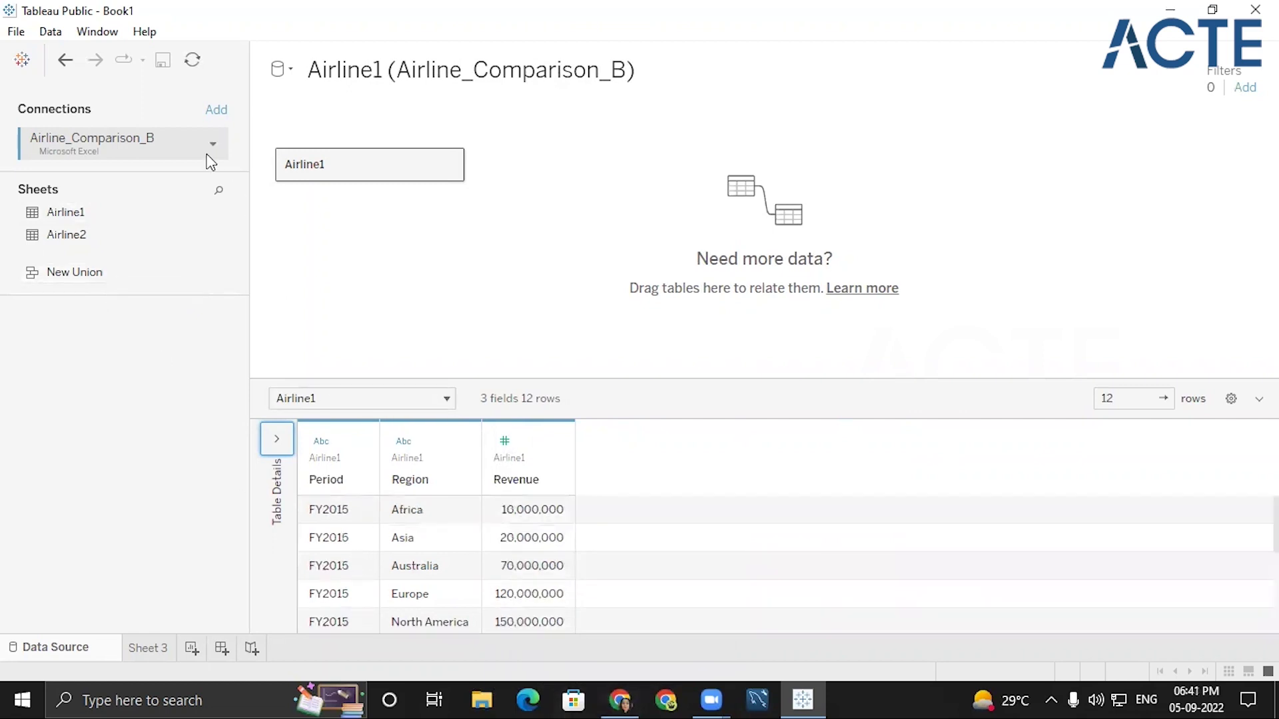
Remove Airline1 from the canvas, add it again and check its rows with the table details collapsed.
{"action": "left_click", "coordinate": [449, 164]}
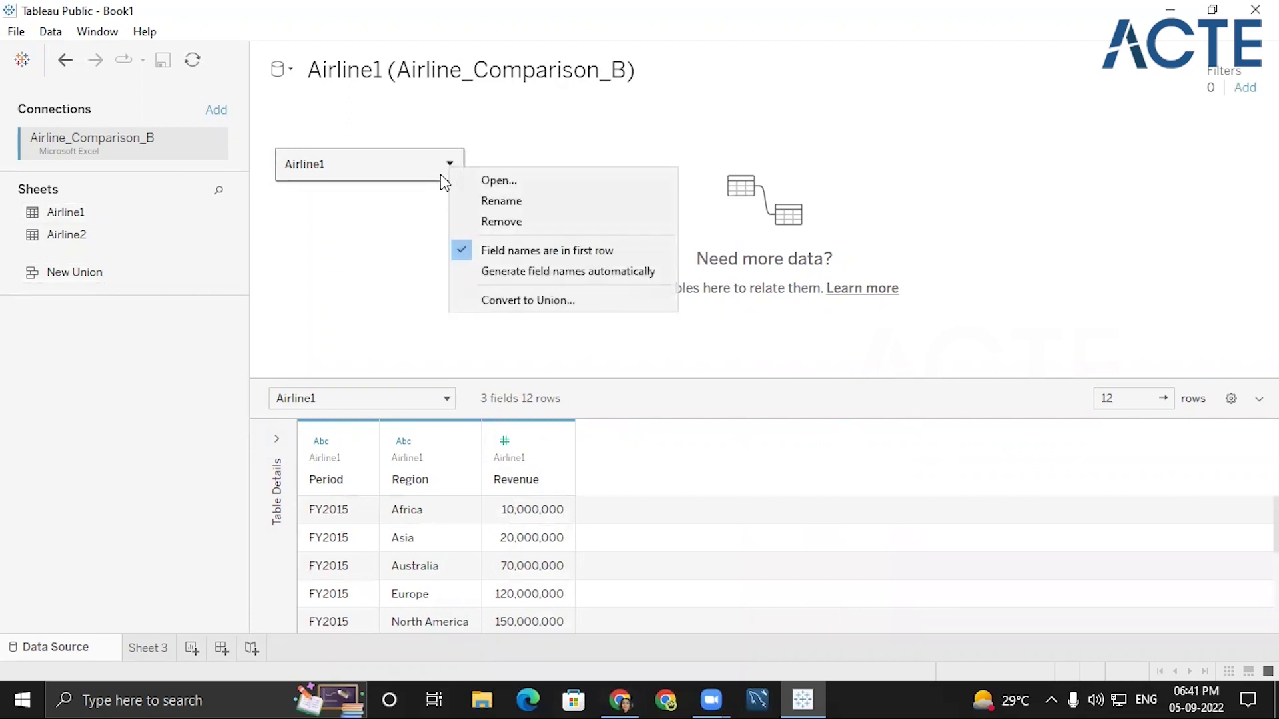
{"action": "left_click", "coordinate": [533, 222]}
{"action": "left_click_drag", "start_coordinate": [132, 208], "coordinate": [348, 191]}
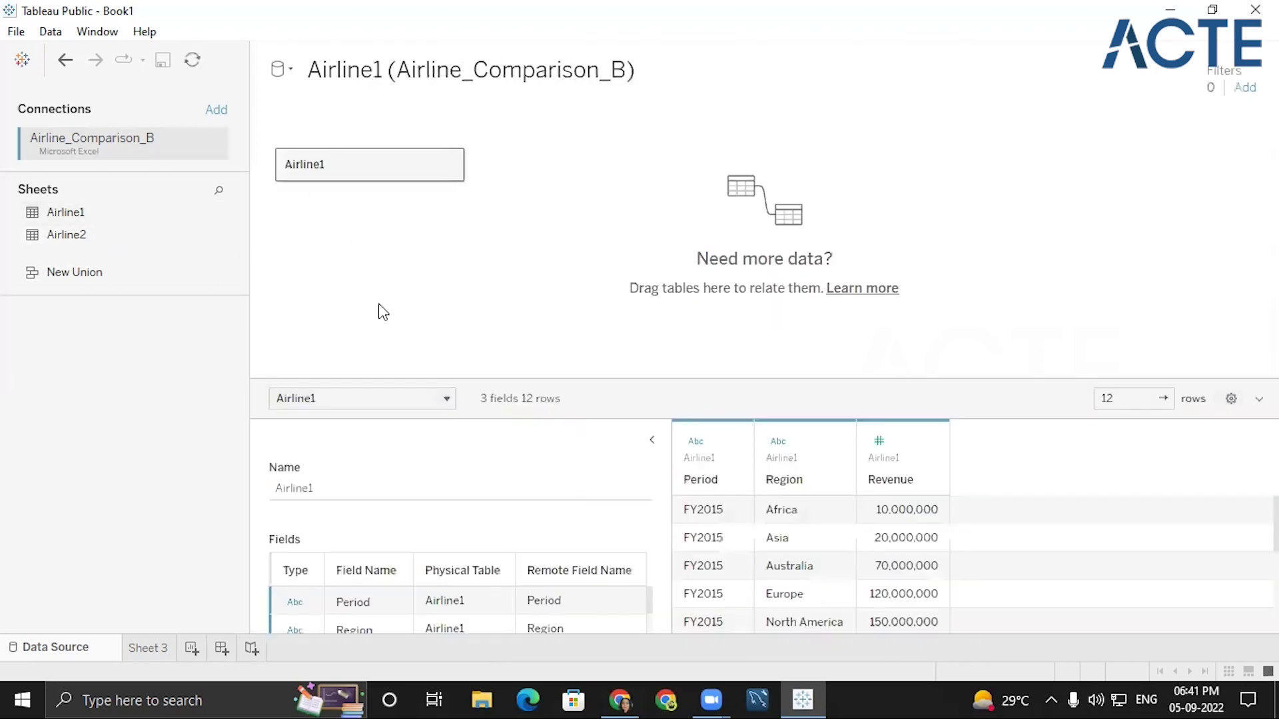
{"action": "left_click", "coordinate": [653, 440]}
{"action": "scroll", "coordinate": [390, 556], "scroll_direction": "down", "scroll_amount": 3}
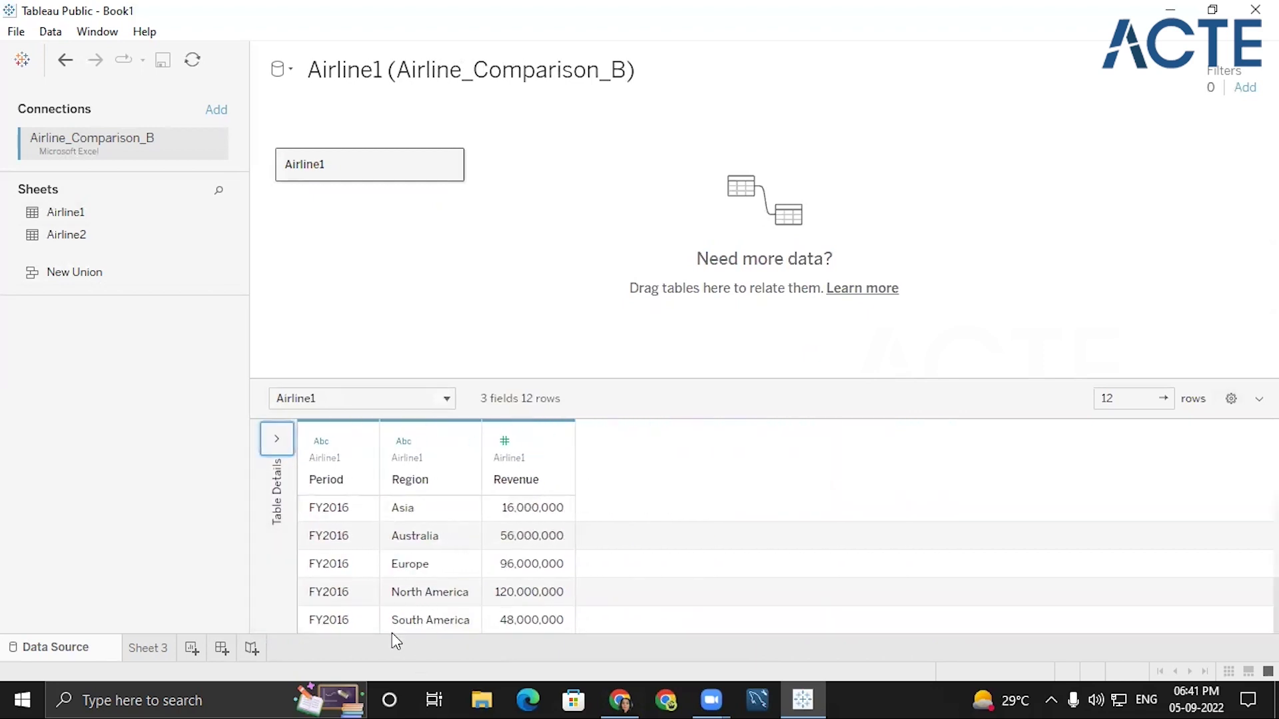
{"action": "scroll", "coordinate": [373, 613], "scroll_direction": "up", "scroll_amount": 3}
Remove Airline1, place the Airline2 sheet on the canvas and review its Year, Region and Revenue rows with details collapsed.
{"action": "left_click", "coordinate": [450, 163]}
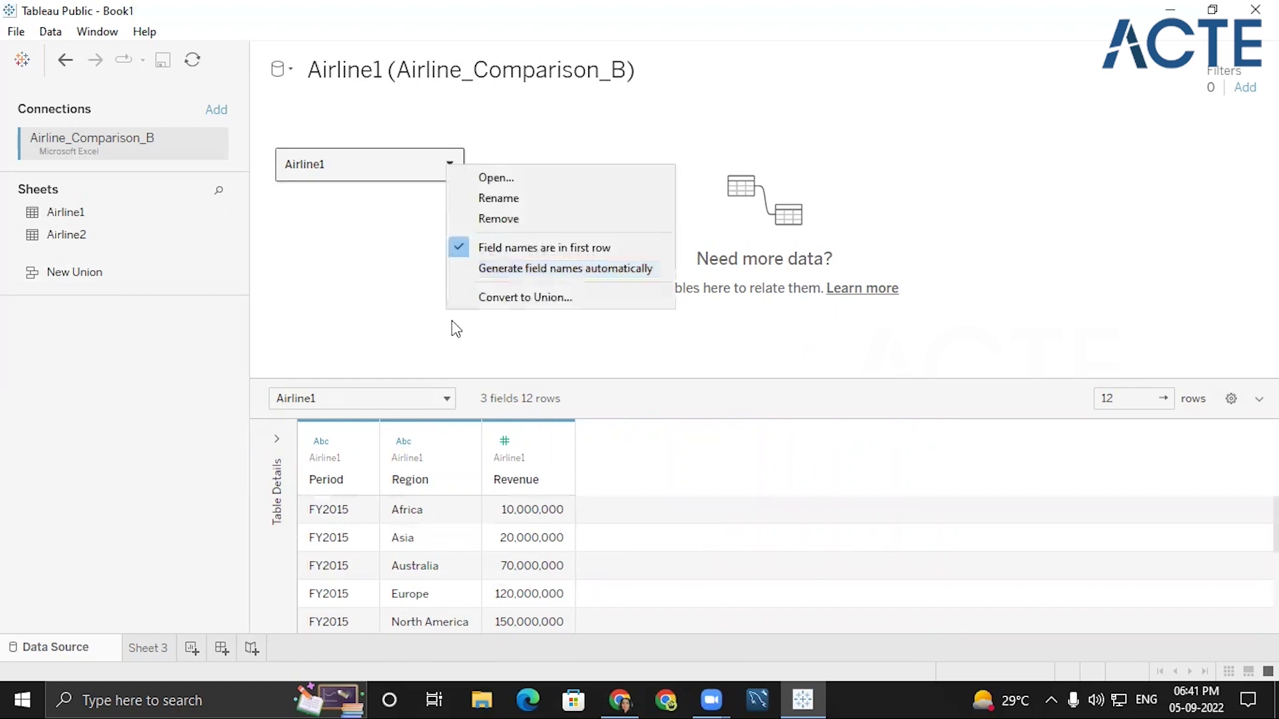
{"action": "left_click", "coordinate": [501, 219]}
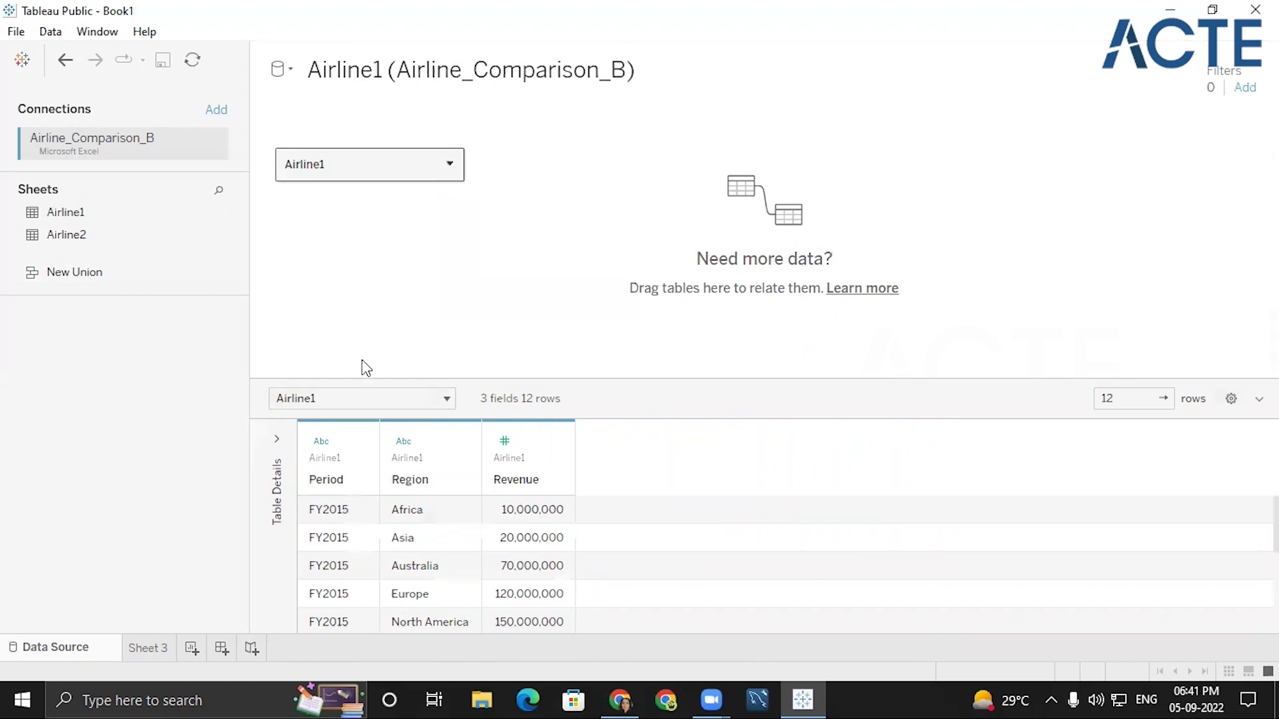
{"action": "left_click_drag", "start_coordinate": [126, 237], "coordinate": [589, 314]}
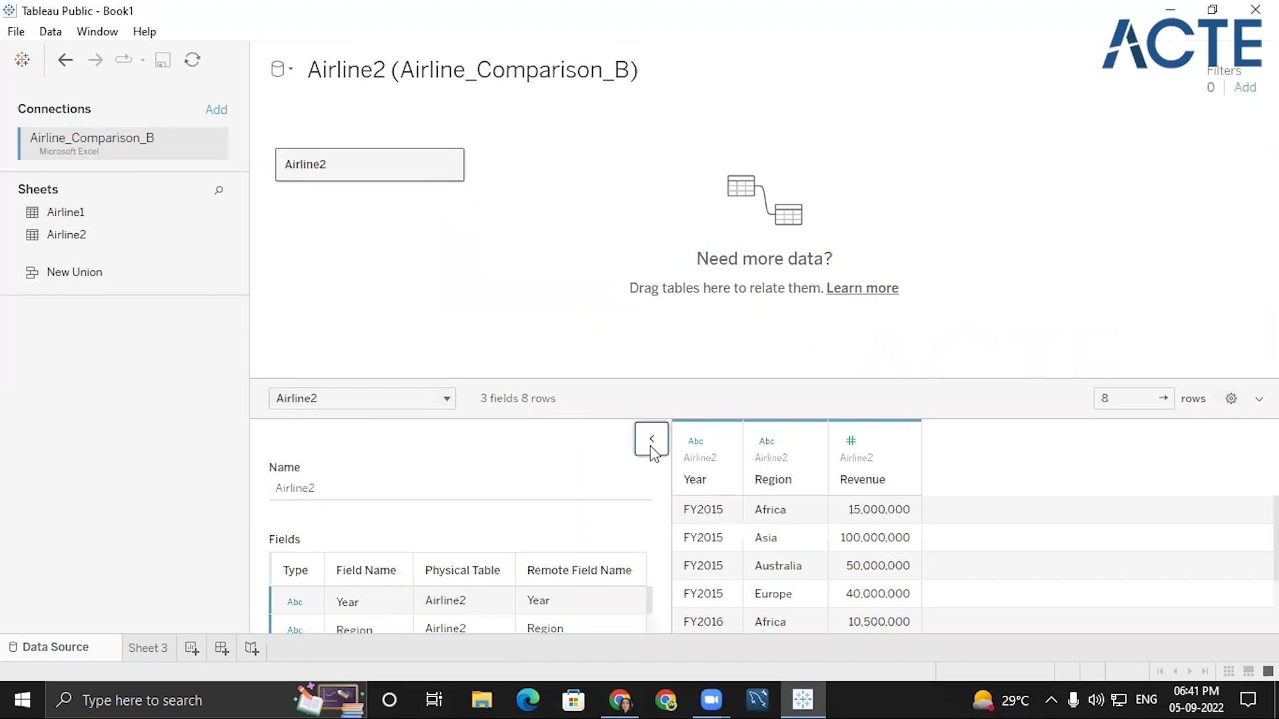
{"action": "left_click", "coordinate": [650, 446]}
{"action": "scroll", "coordinate": [393, 533], "scroll_direction": "down", "scroll_amount": 3}
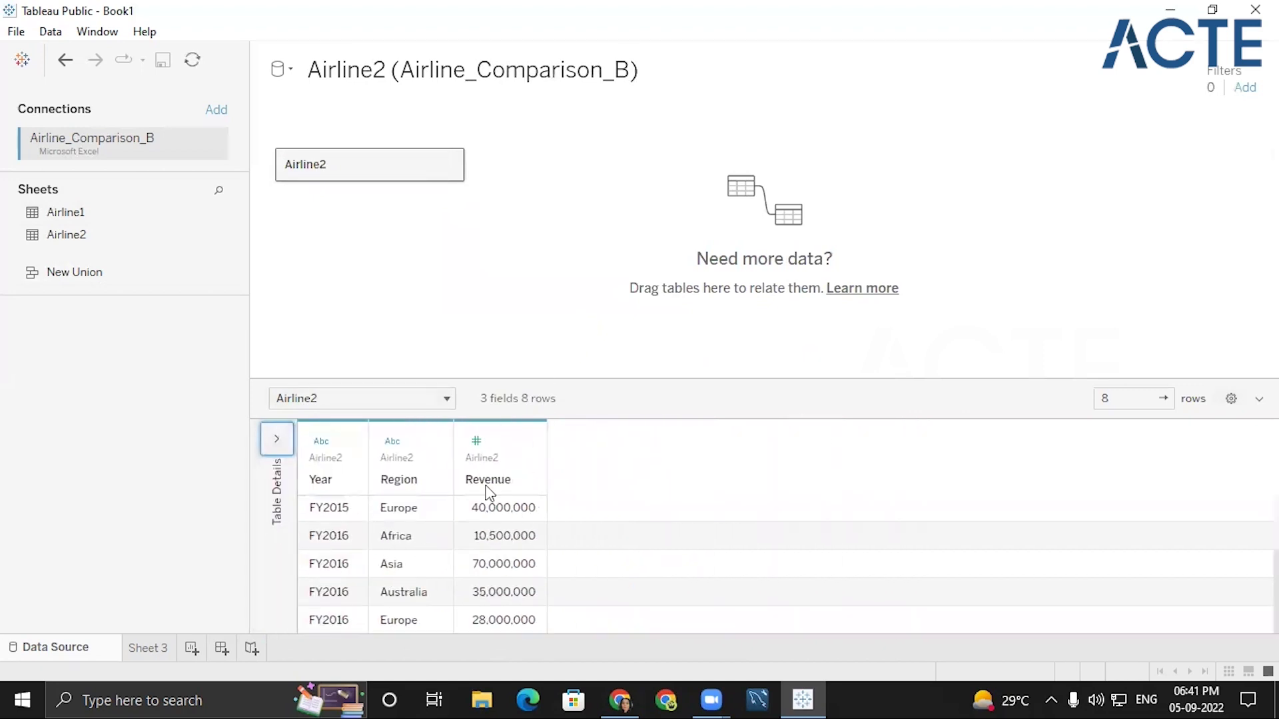
{"action": "scroll", "coordinate": [383, 540], "scroll_direction": "up", "scroll_amount": 3}
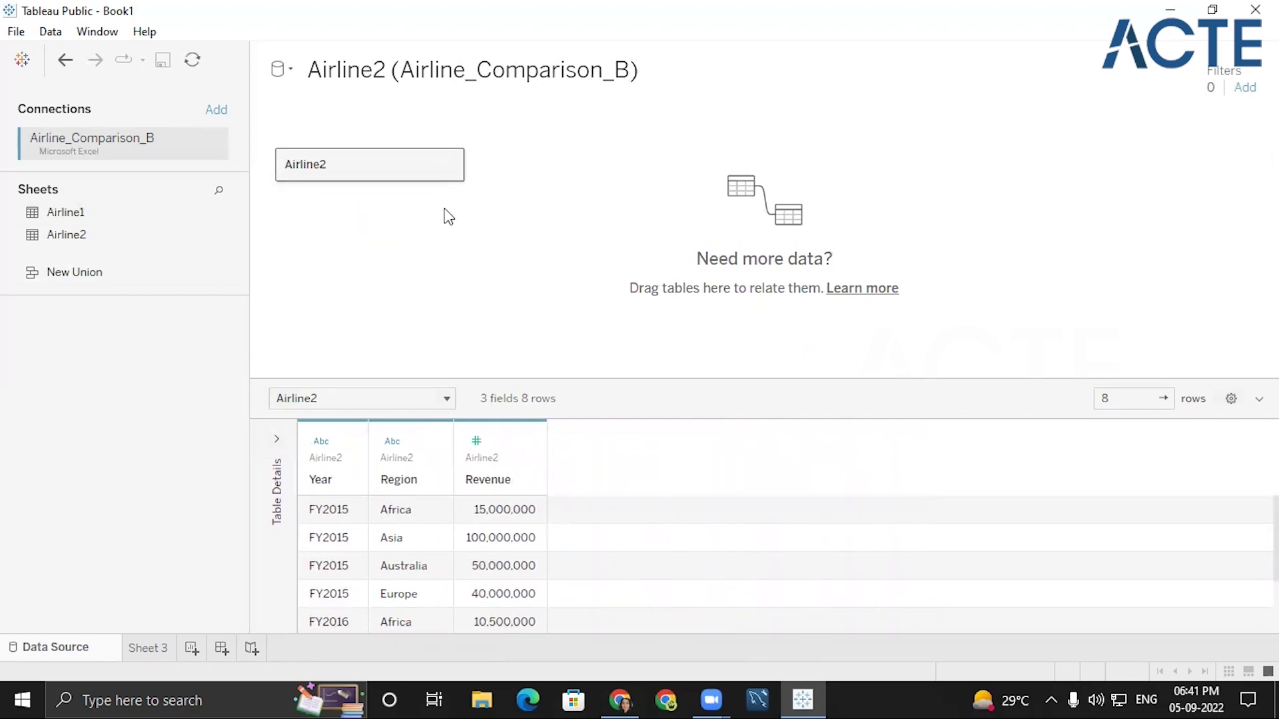
Remove Airline2 from the canvas and add the Airline1 sheet in its place, with its table details collapsed.
{"action": "left_click", "coordinate": [450, 167]}
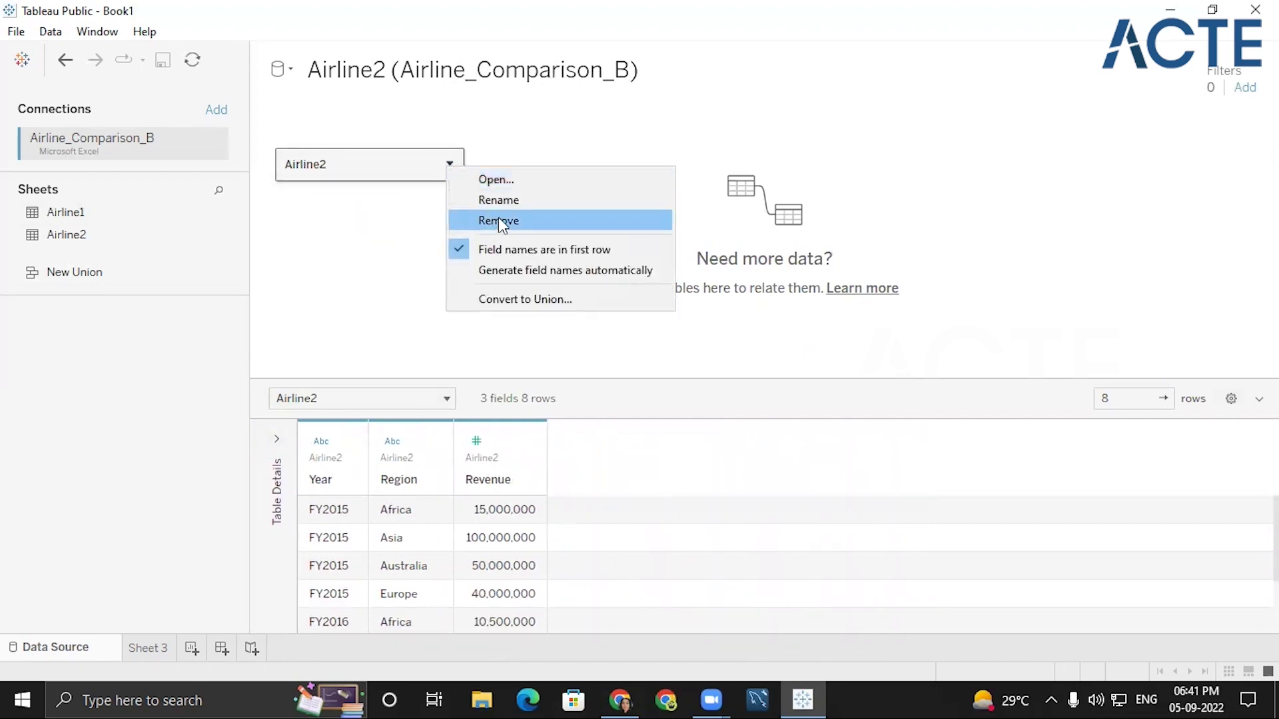
{"action": "left_click", "coordinate": [498, 217]}
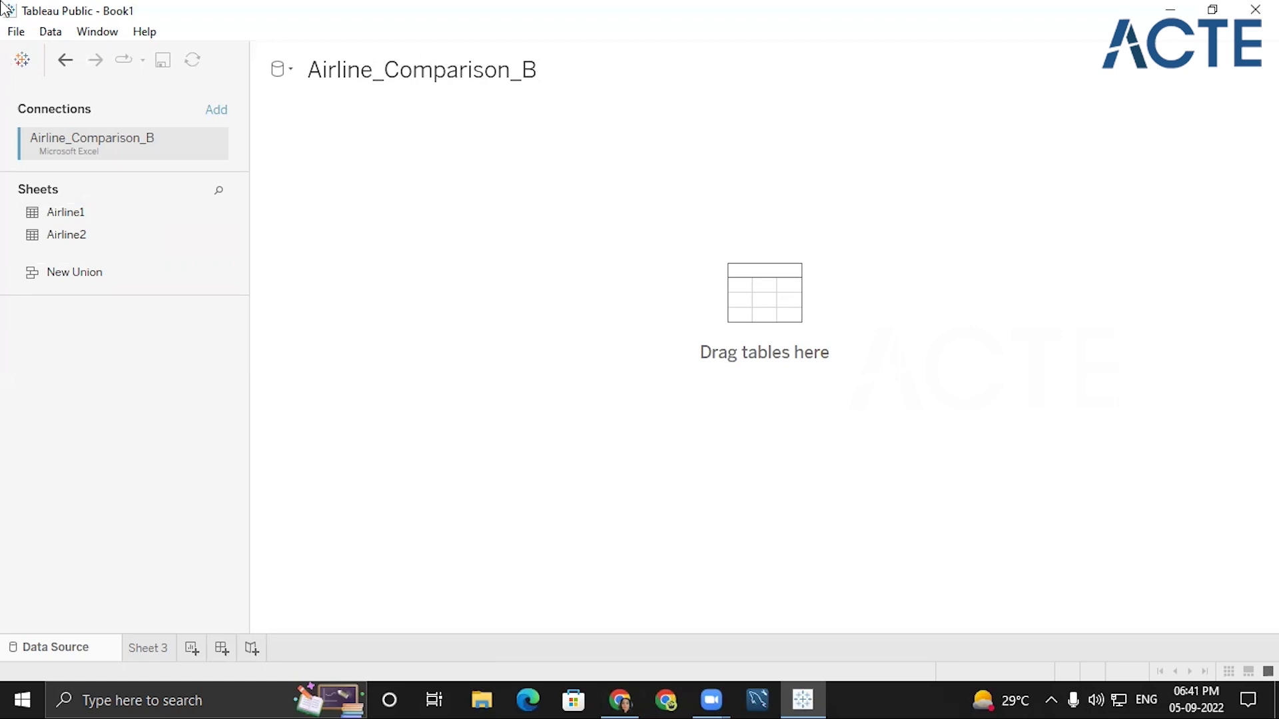
{"action": "double_click", "coordinate": [71, 218]}
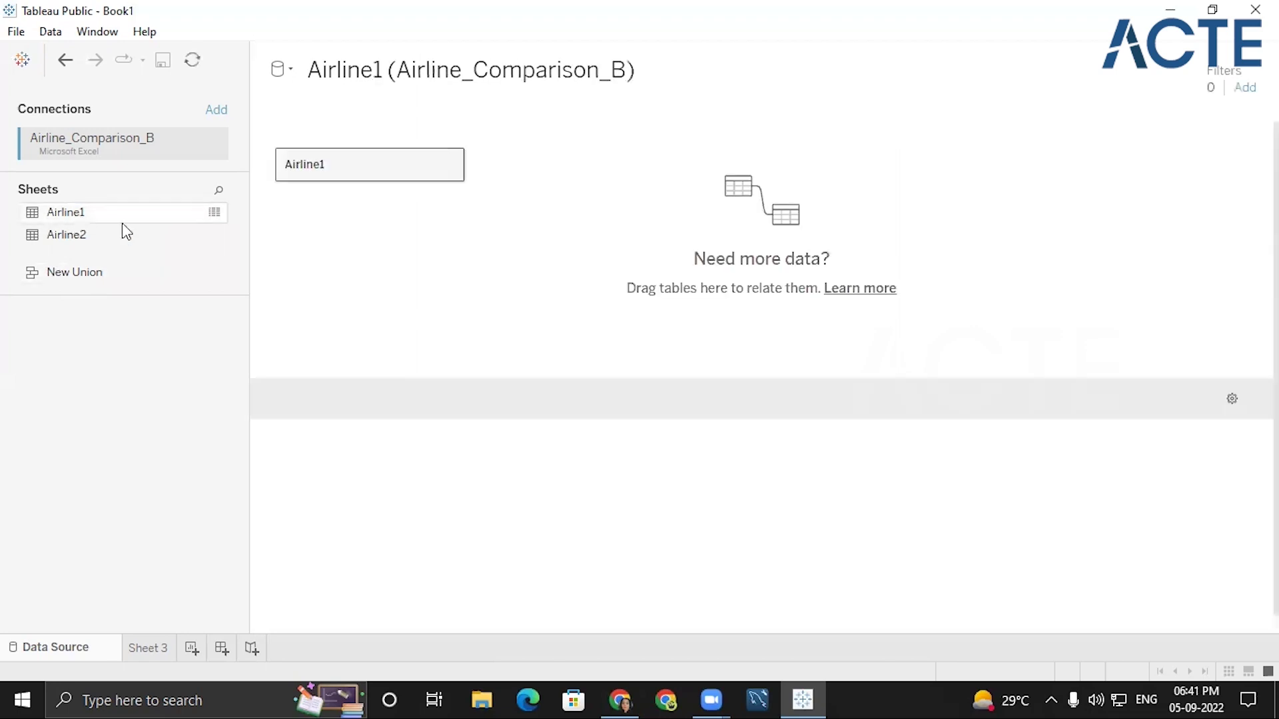
{"action": "left_click", "coordinate": [650, 440]}
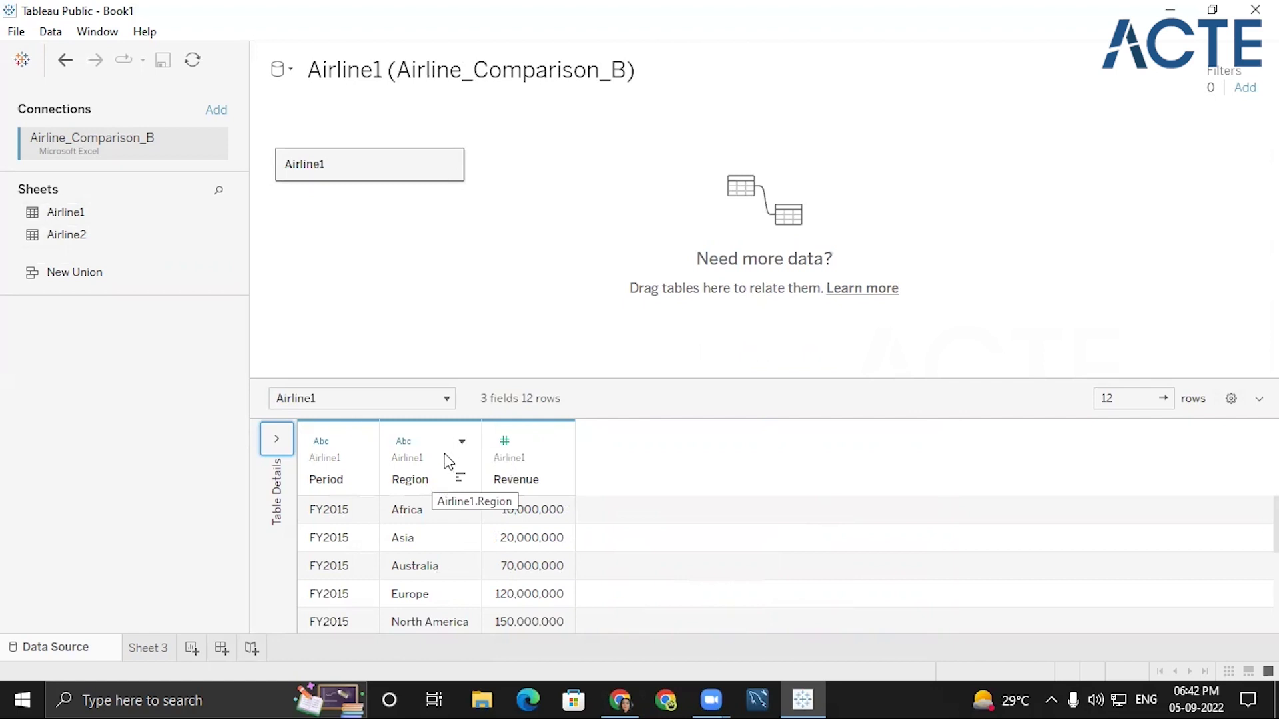
Exchange Airline1 for the Airline2 sheet on the canvas and collapse the table details to compare its field names.
{"action": "left_click", "coordinate": [449, 165]}
{"action": "left_click", "coordinate": [479, 221]}
{"action": "left_click_drag", "start_coordinate": [53, 240], "coordinate": [434, 185]}
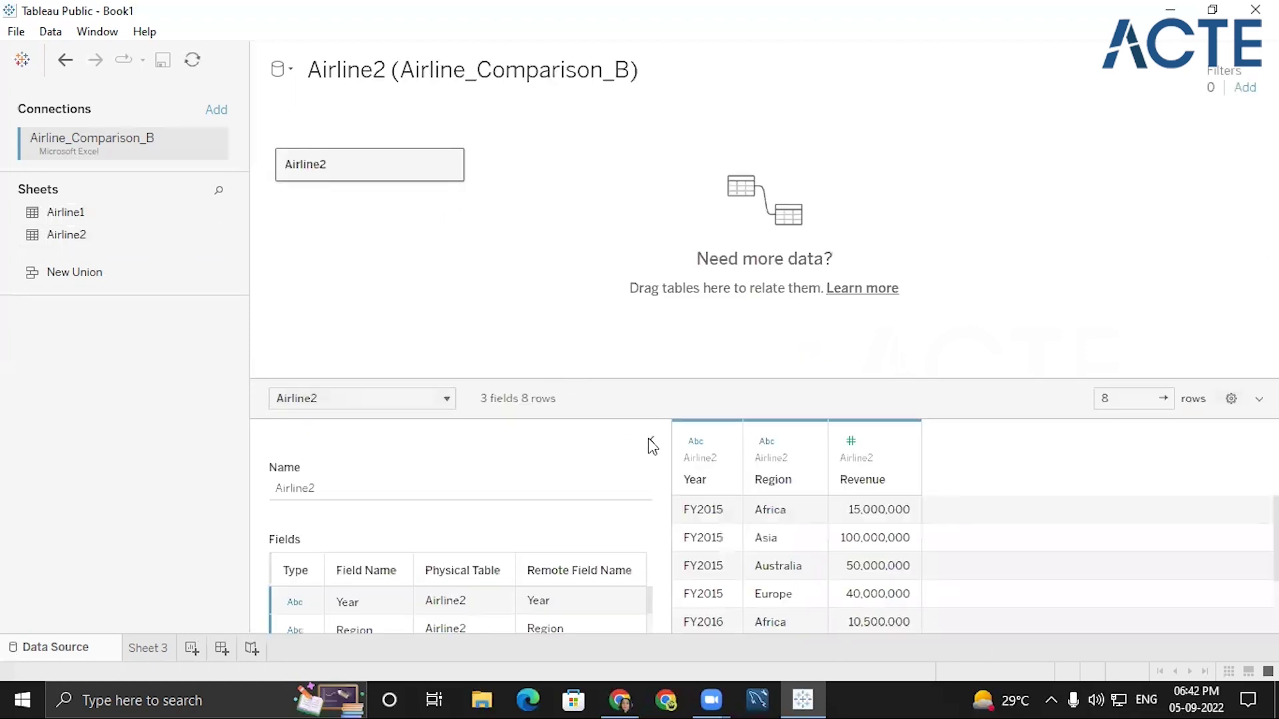
{"action": "left_click", "coordinate": [651, 441]}
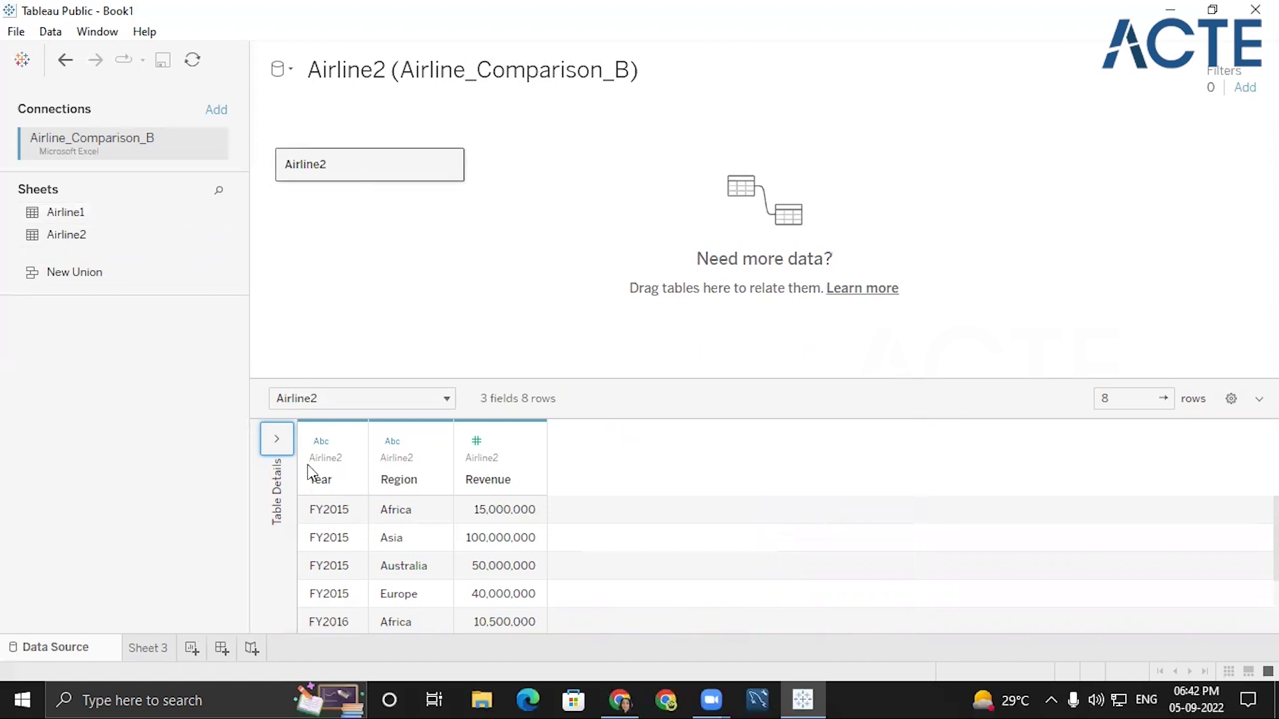
Exchange Airline2 for the Airline1 sheet on the canvas and collapse its table details.
{"action": "left_click", "coordinate": [449, 163]}
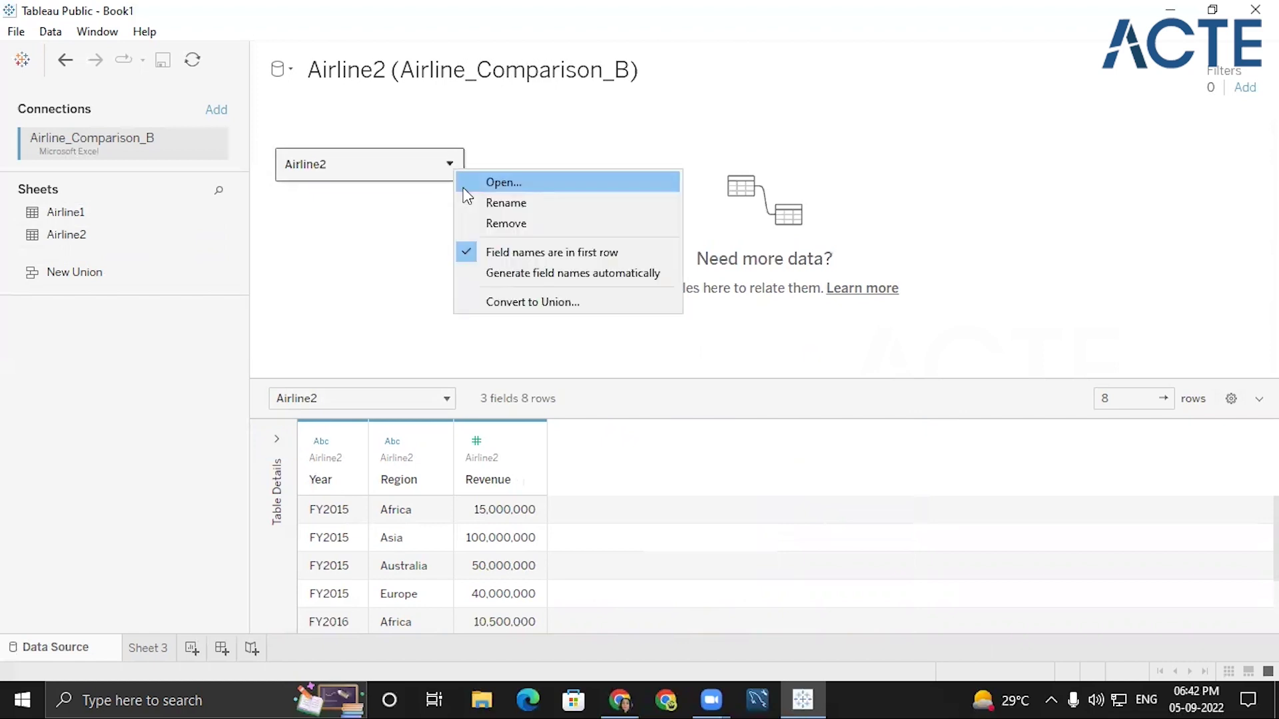
{"action": "left_click", "coordinate": [508, 223]}
{"action": "left_click_drag", "start_coordinate": [146, 211], "coordinate": [447, 182]}
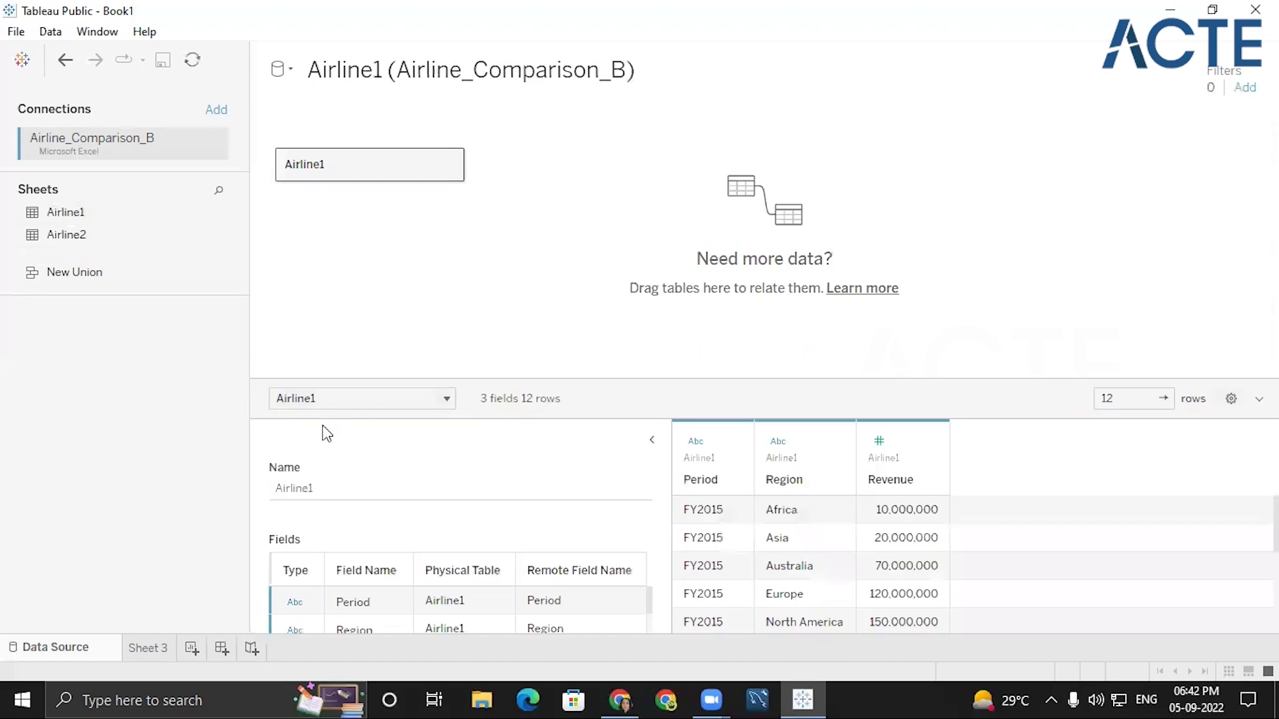
{"action": "left_click", "coordinate": [653, 441]}
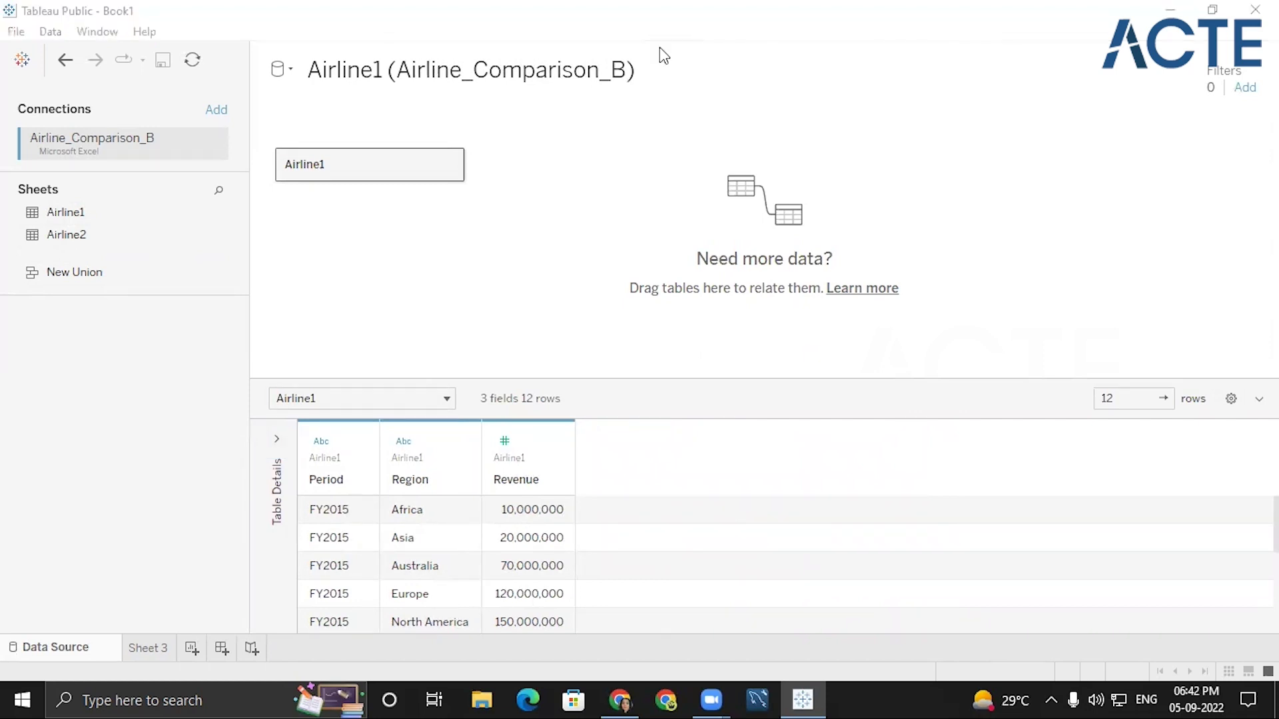
Delete Airline1 from the canvas, add it back as the only table and view its last rows with details collapsed.
{"action": "left_click", "coordinate": [360, 172]}
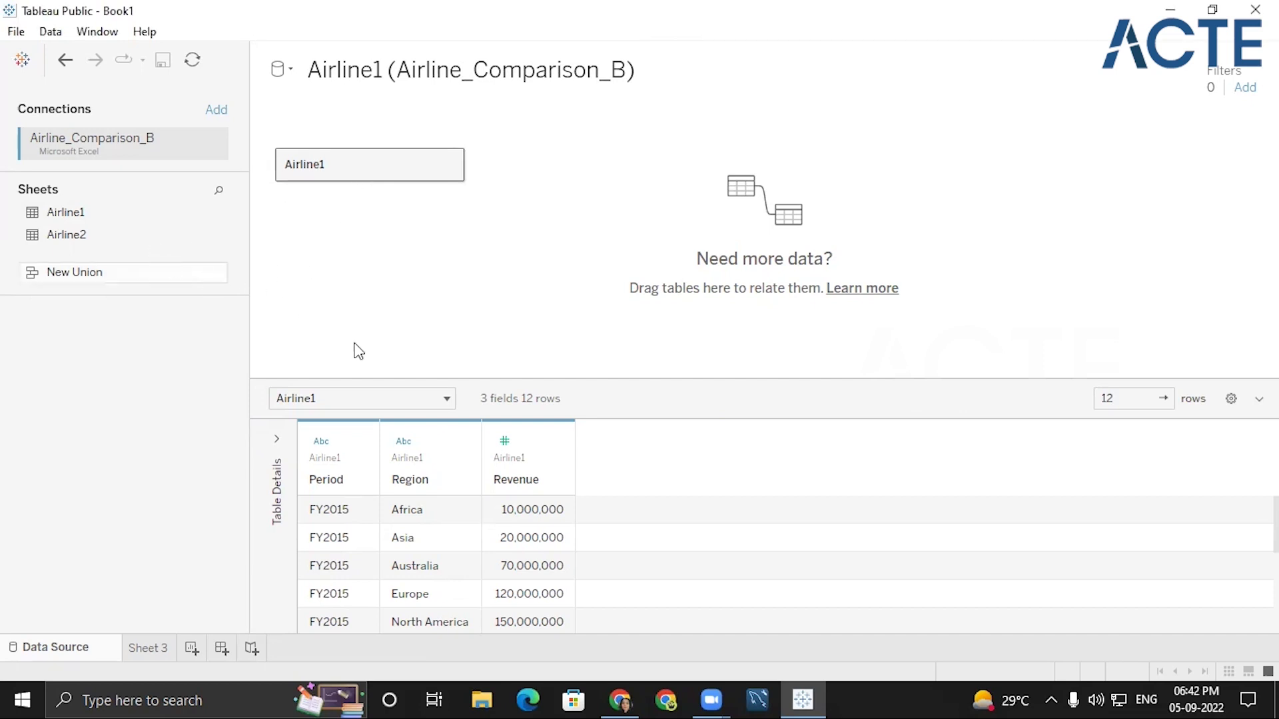
{"action": "key", "text": "Delete"}
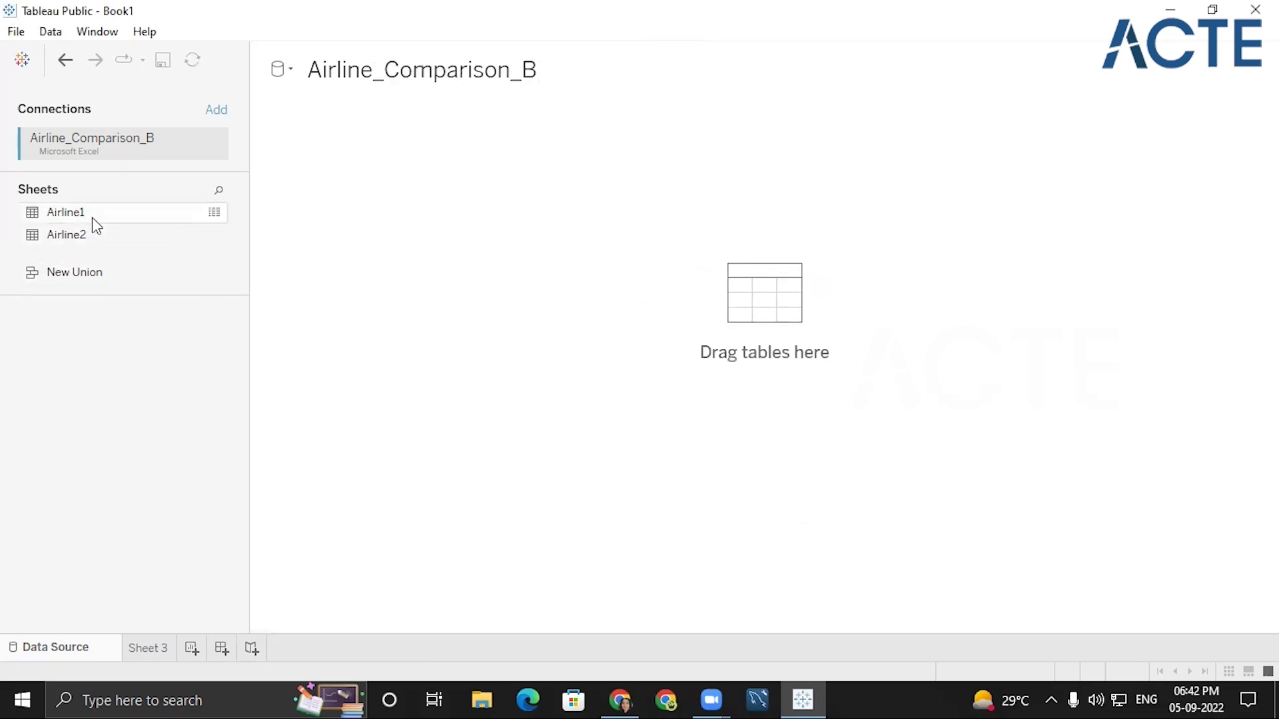
{"action": "left_click_drag", "start_coordinate": [92, 217], "coordinate": [363, 208]}
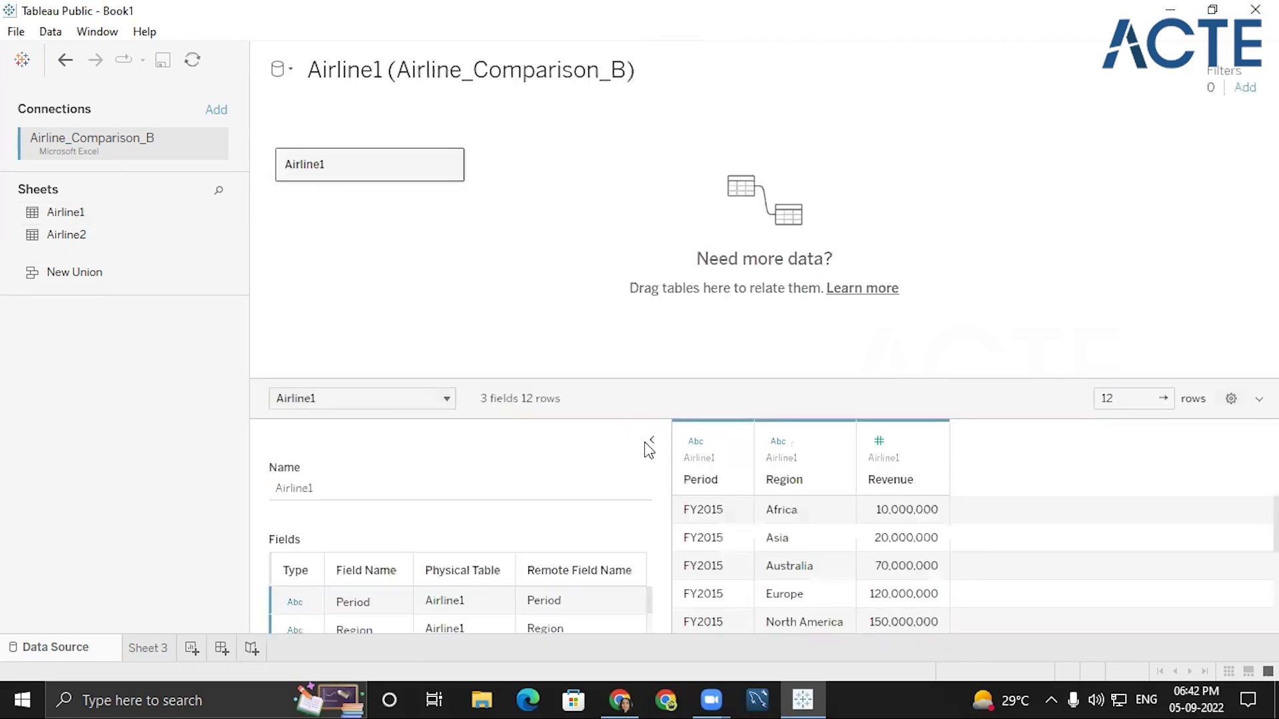
{"action": "left_click", "coordinate": [651, 440]}
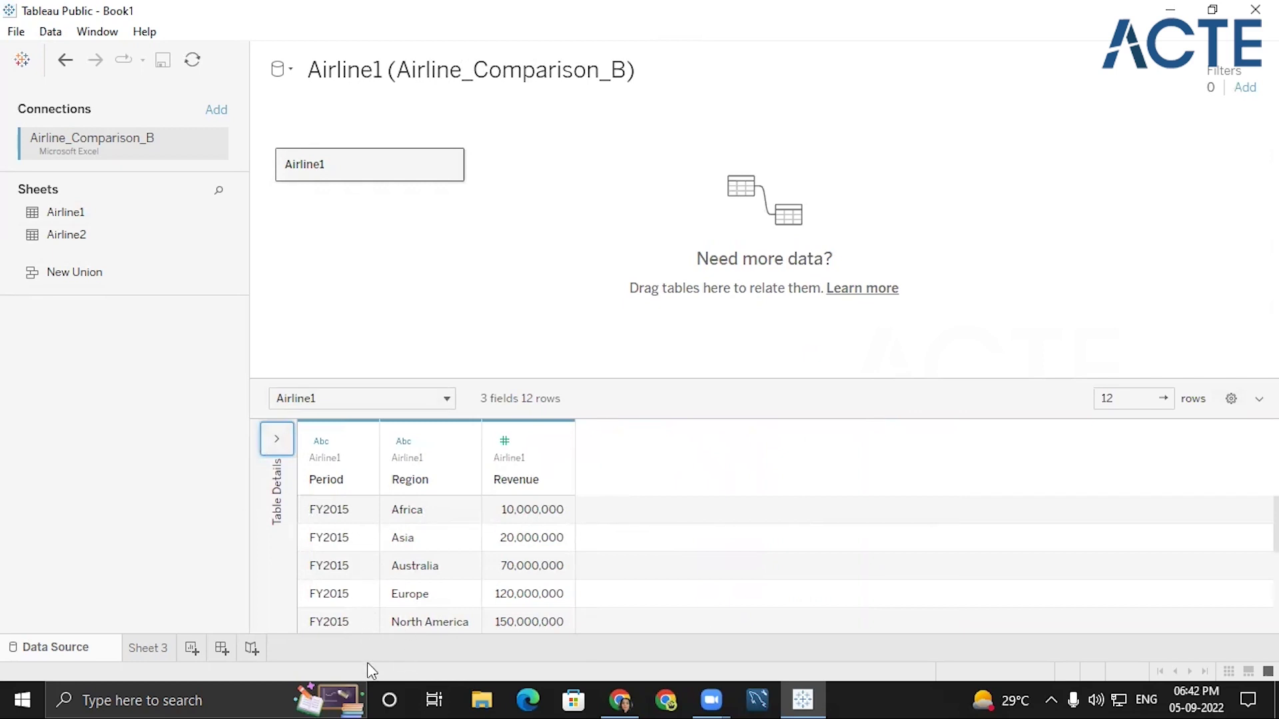
{"action": "scroll", "coordinate": [346, 574], "scroll_direction": "down", "scroll_amount": 3}
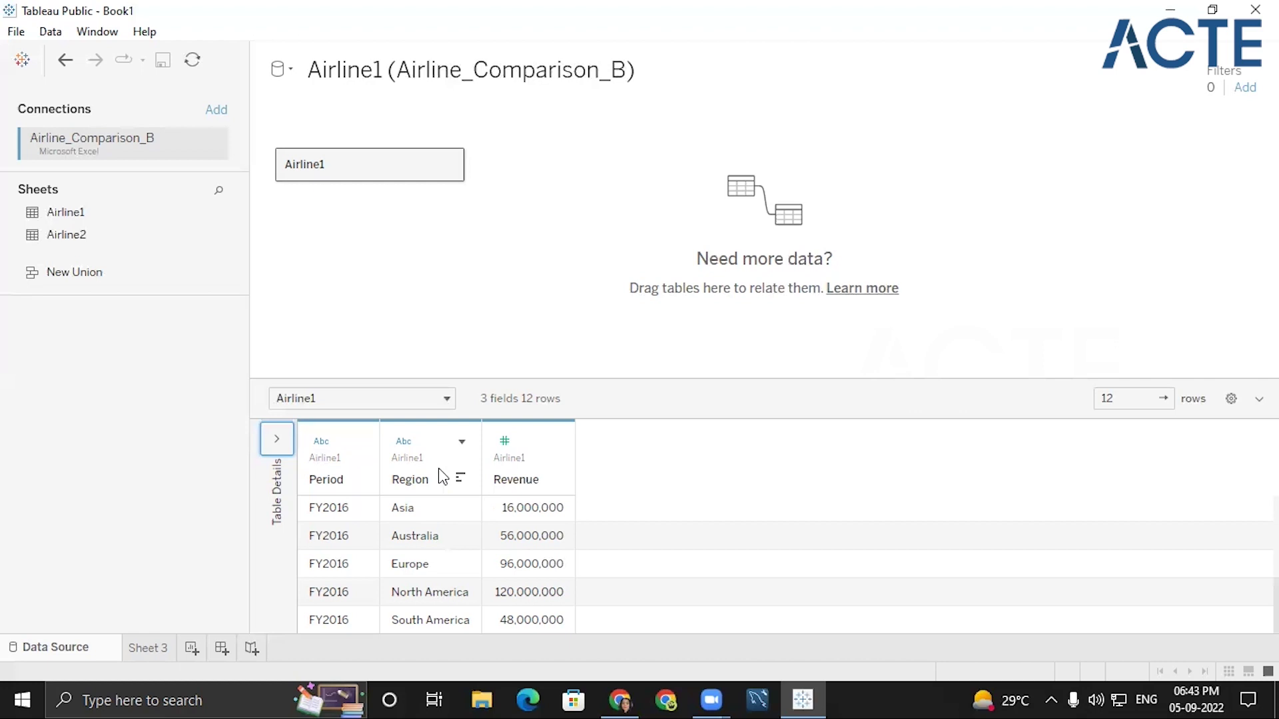
Try relating the Airline2 sheet to Airline1 on the canvas, then remove Airline2.
{"action": "left_click_drag", "start_coordinate": [66, 237], "coordinate": [581, 165]}
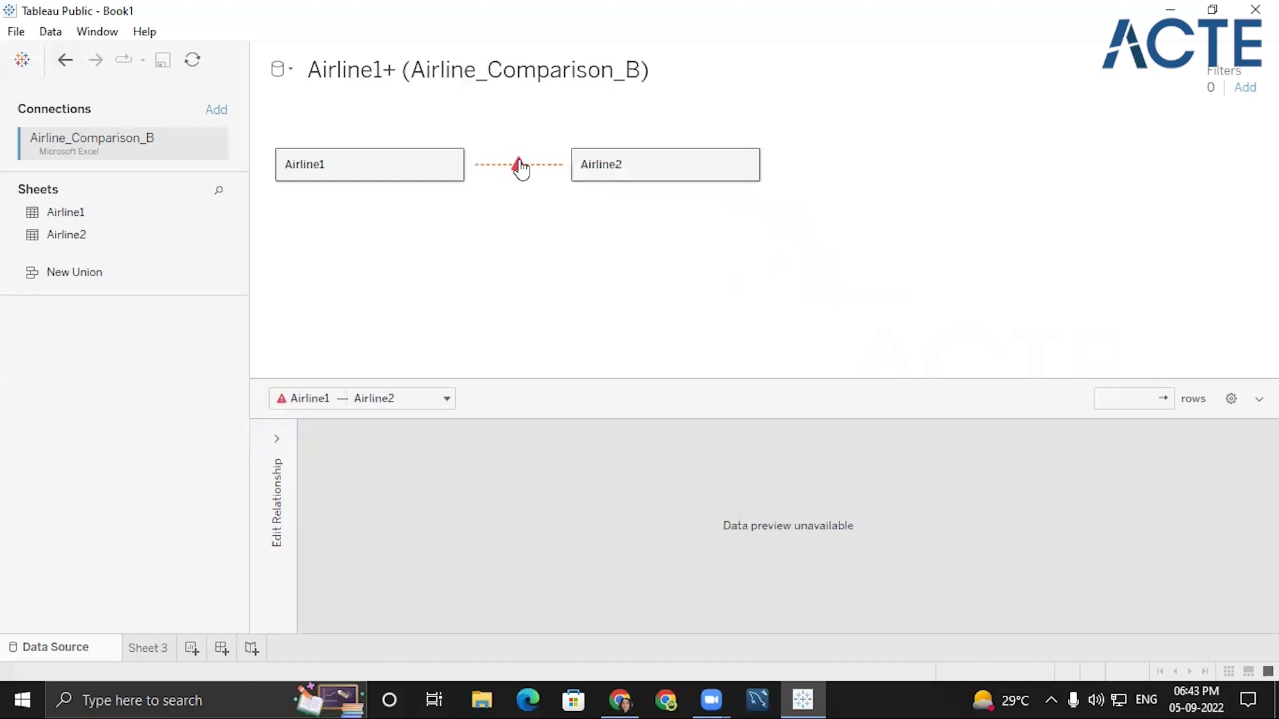
{"action": "mouse_move", "coordinate": [521, 174]}
{"action": "left_click", "coordinate": [746, 165]}
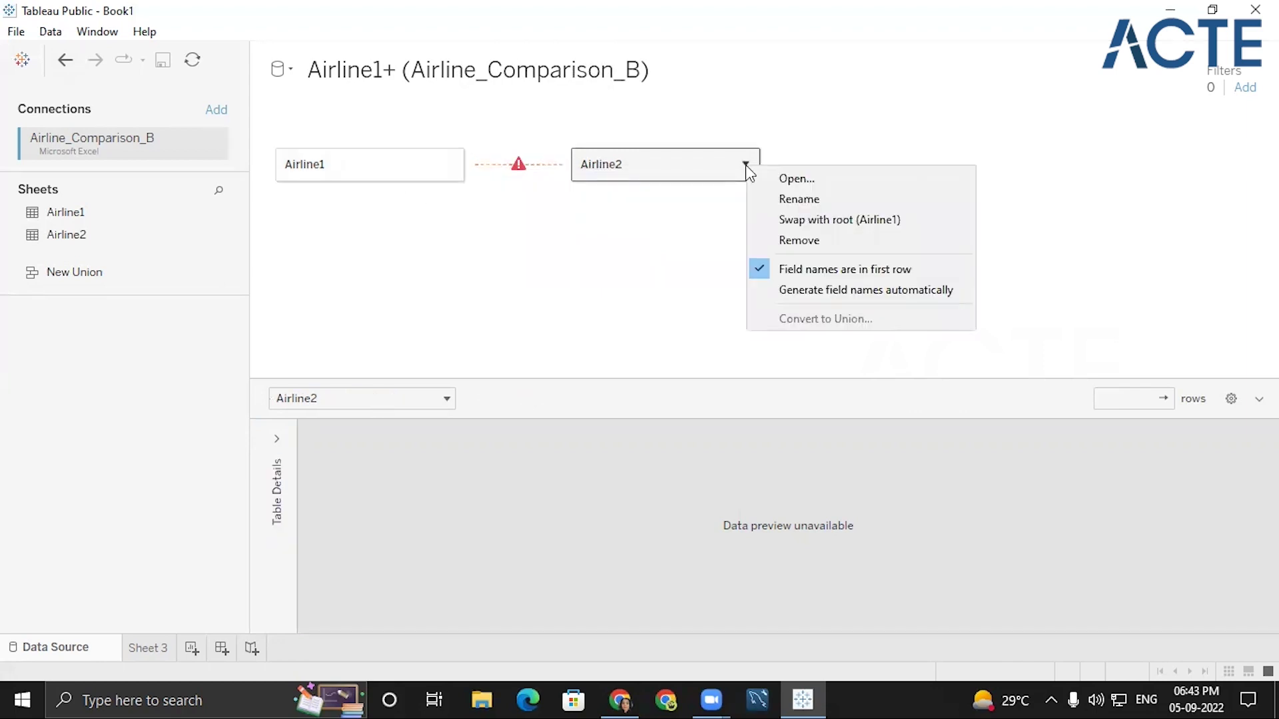
{"action": "left_click", "coordinate": [829, 295]}
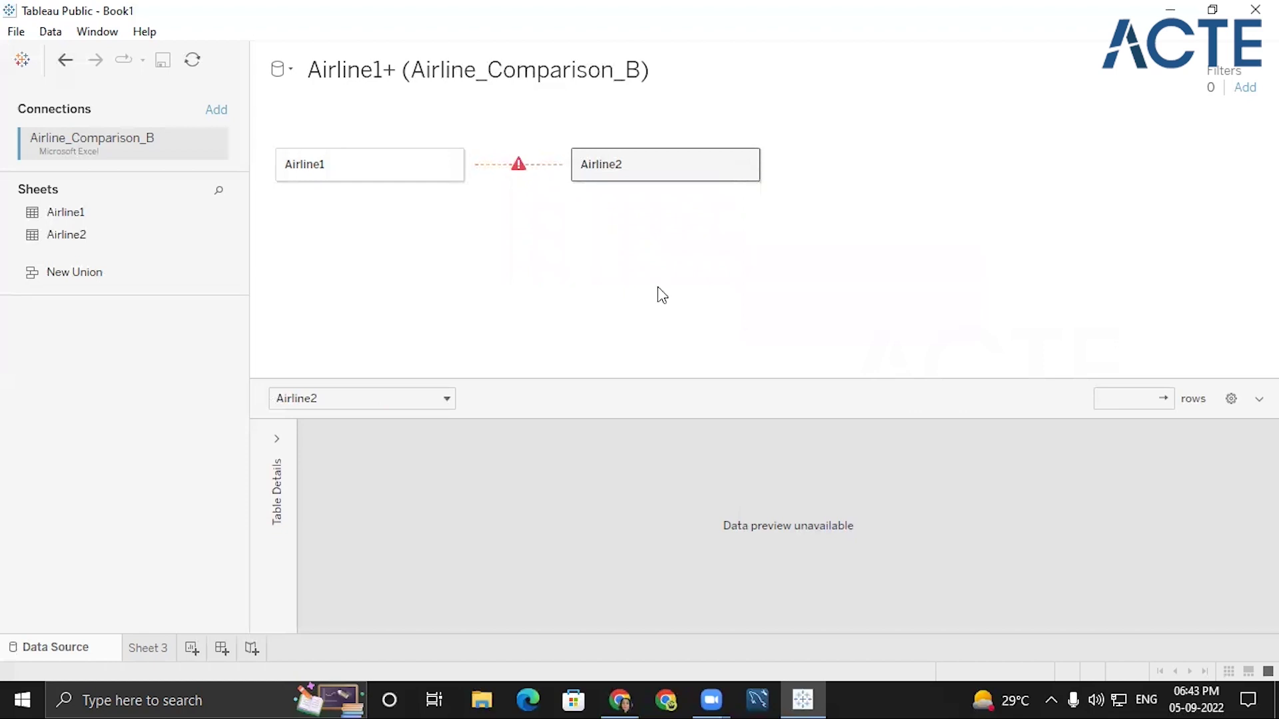
{"action": "left_click", "coordinate": [745, 164]}
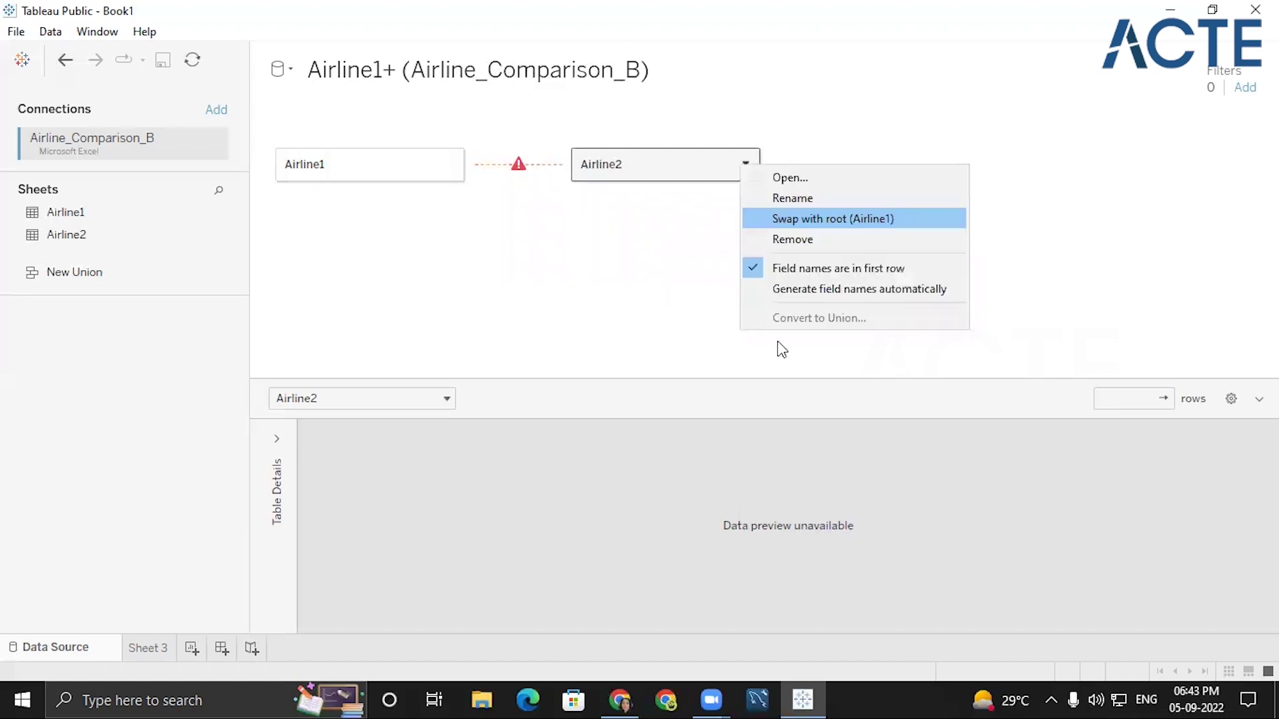
{"action": "left_click", "coordinate": [805, 237]}
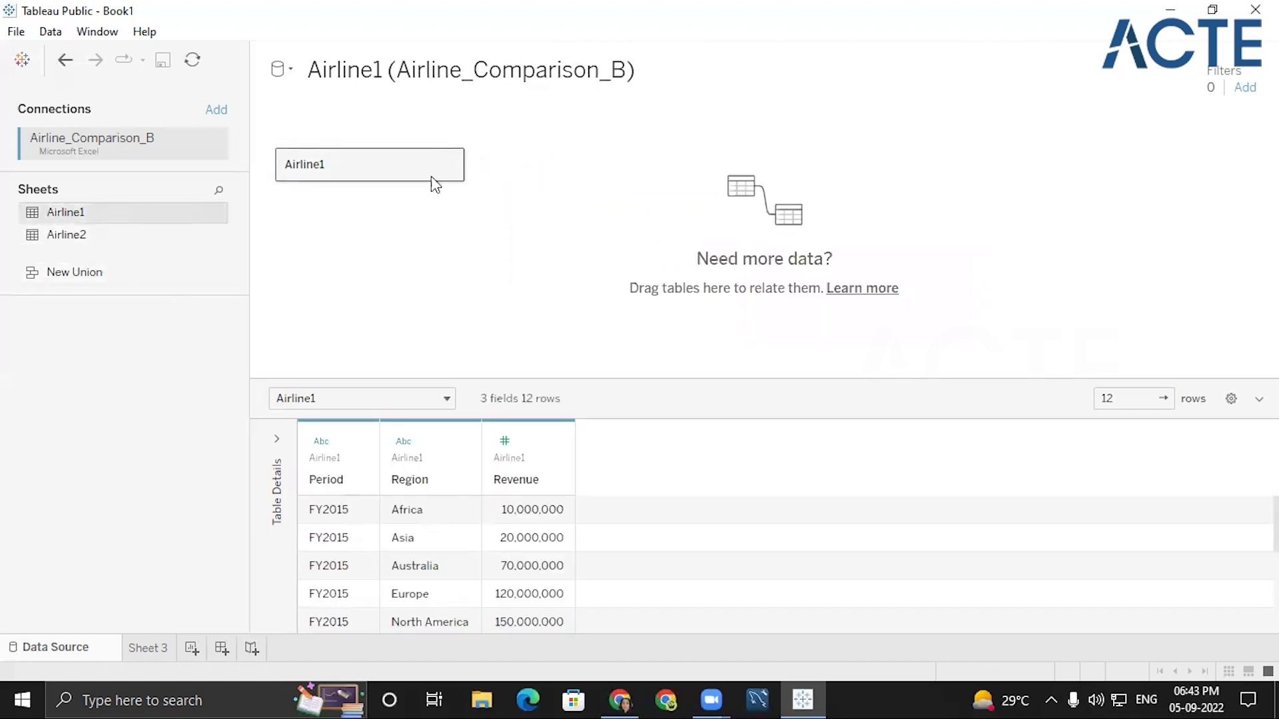
Relate the Airline2 sheet to Airline1 once more and check its table details before removing it from the canvas.
{"action": "left_click_drag", "start_coordinate": [73, 237], "coordinate": [579, 192]}
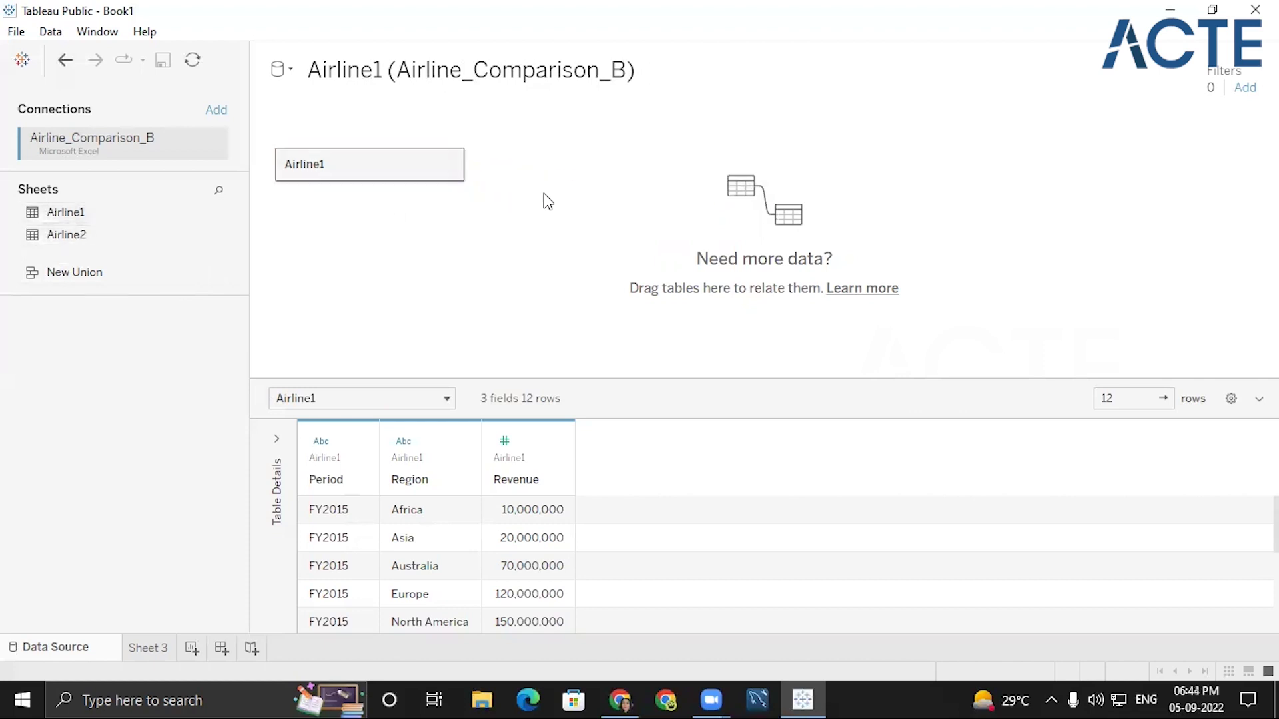
{"action": "left_click", "coordinate": [618, 170]}
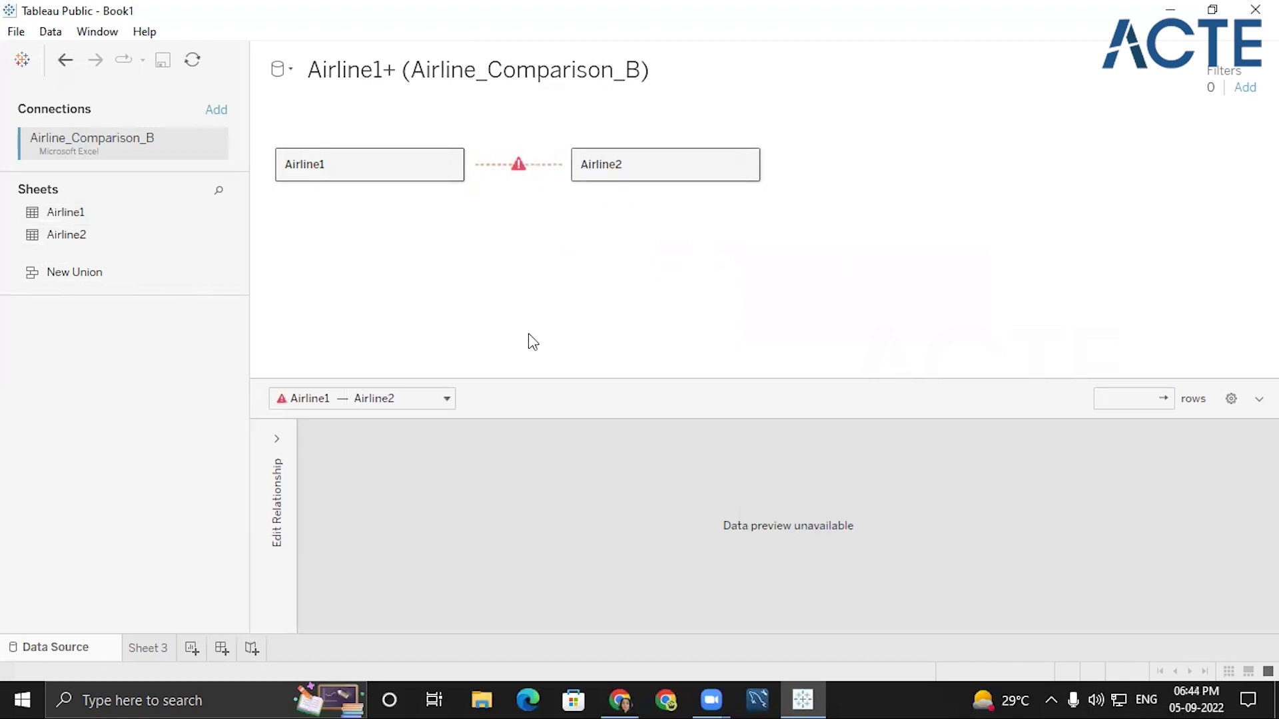
{"action": "left_click", "coordinate": [379, 399]}
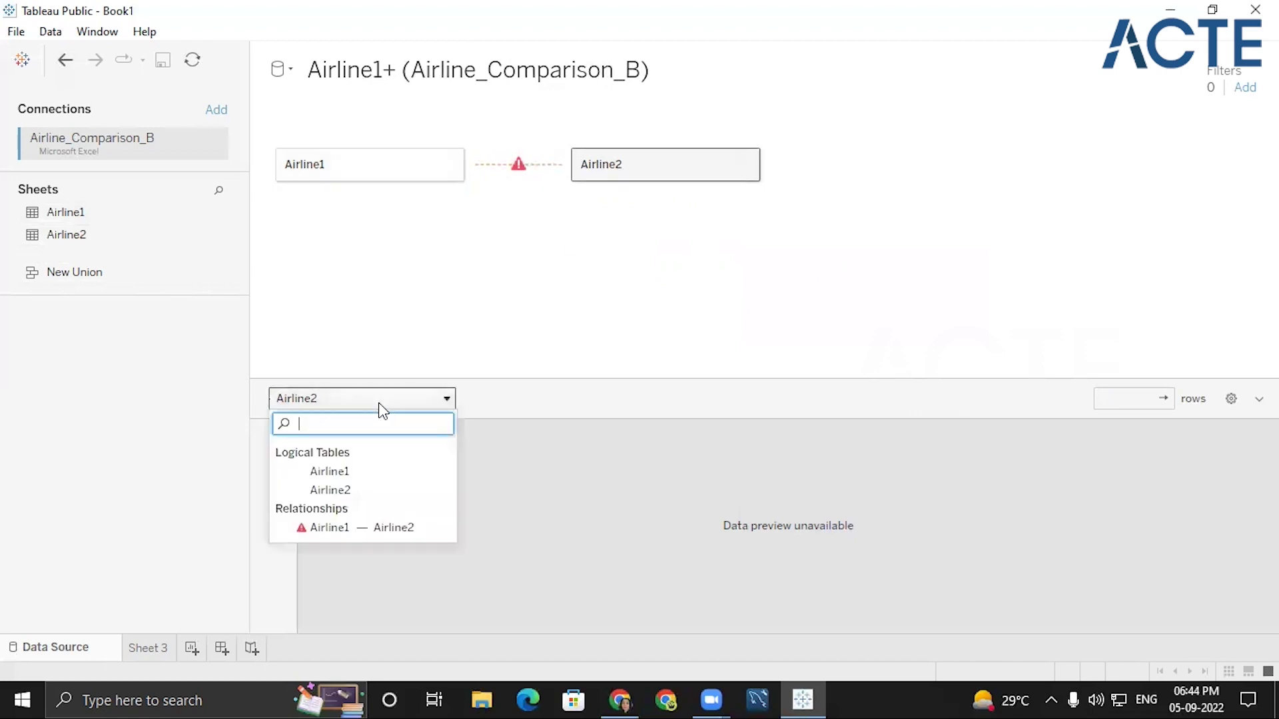
{"action": "left_click", "coordinate": [355, 491]}
{"action": "left_click", "coordinate": [278, 442]}
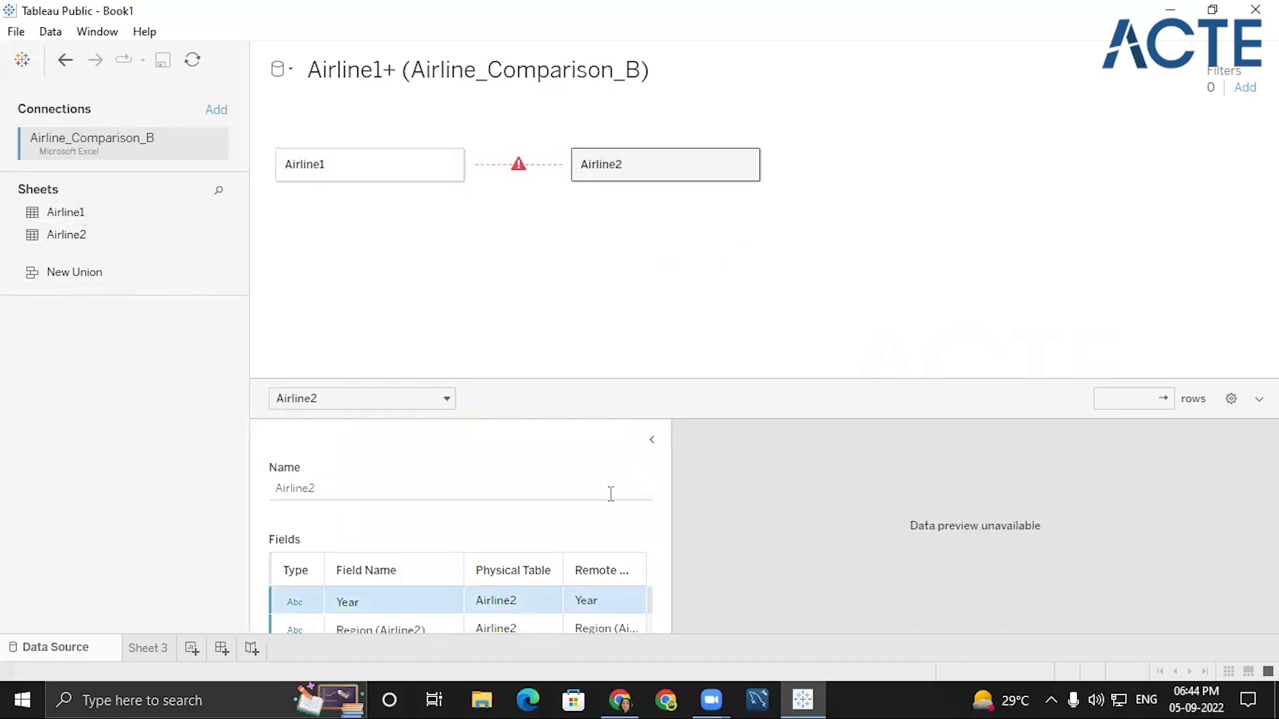
{"action": "left_click", "coordinate": [652, 440]}
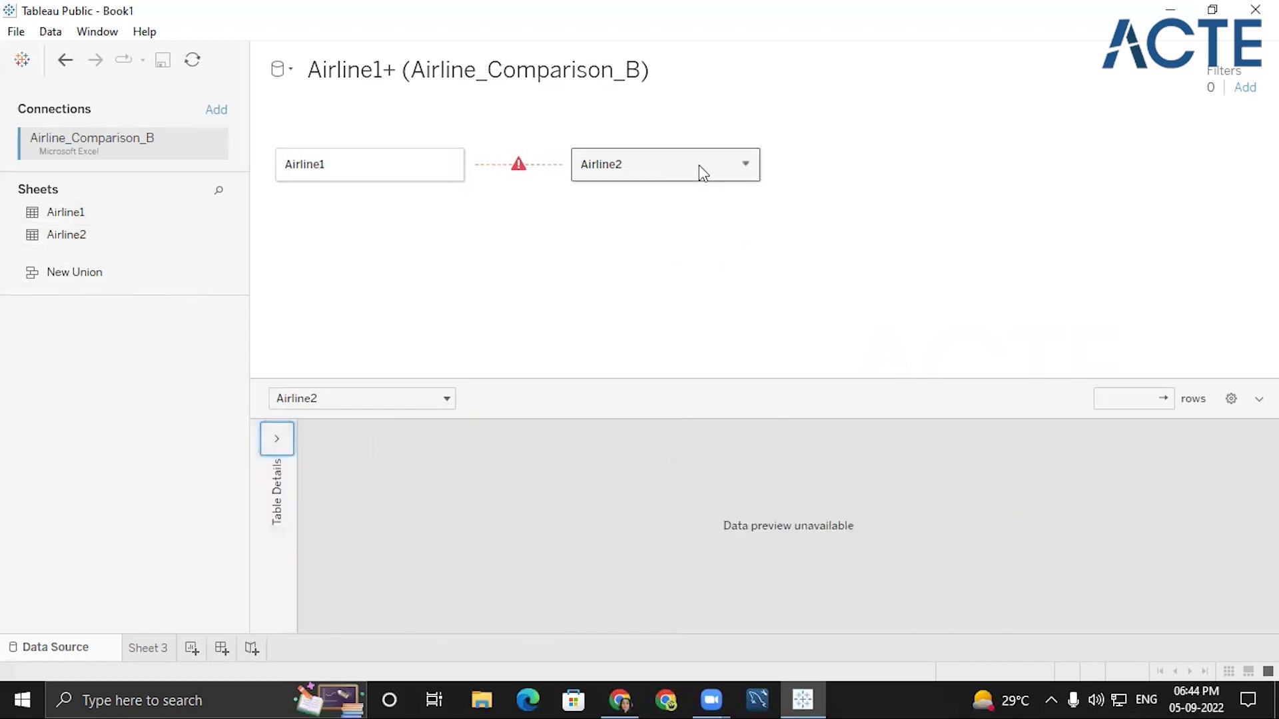
{"action": "left_click", "coordinate": [745, 165]}
{"action": "left_click", "coordinate": [794, 241]}
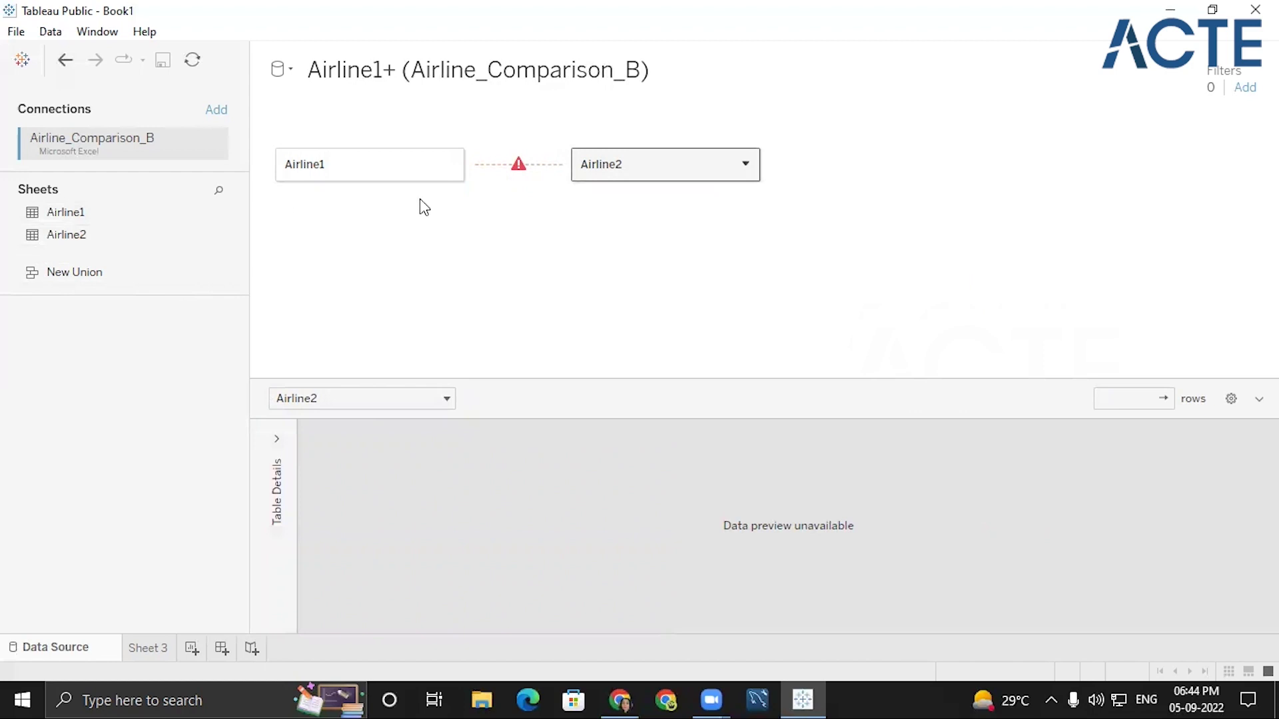
Replace Airline1 with Airline2 as the first table on the canvas and relate the Airline1 sheet to it.
{"action": "left_click", "coordinate": [450, 165]}
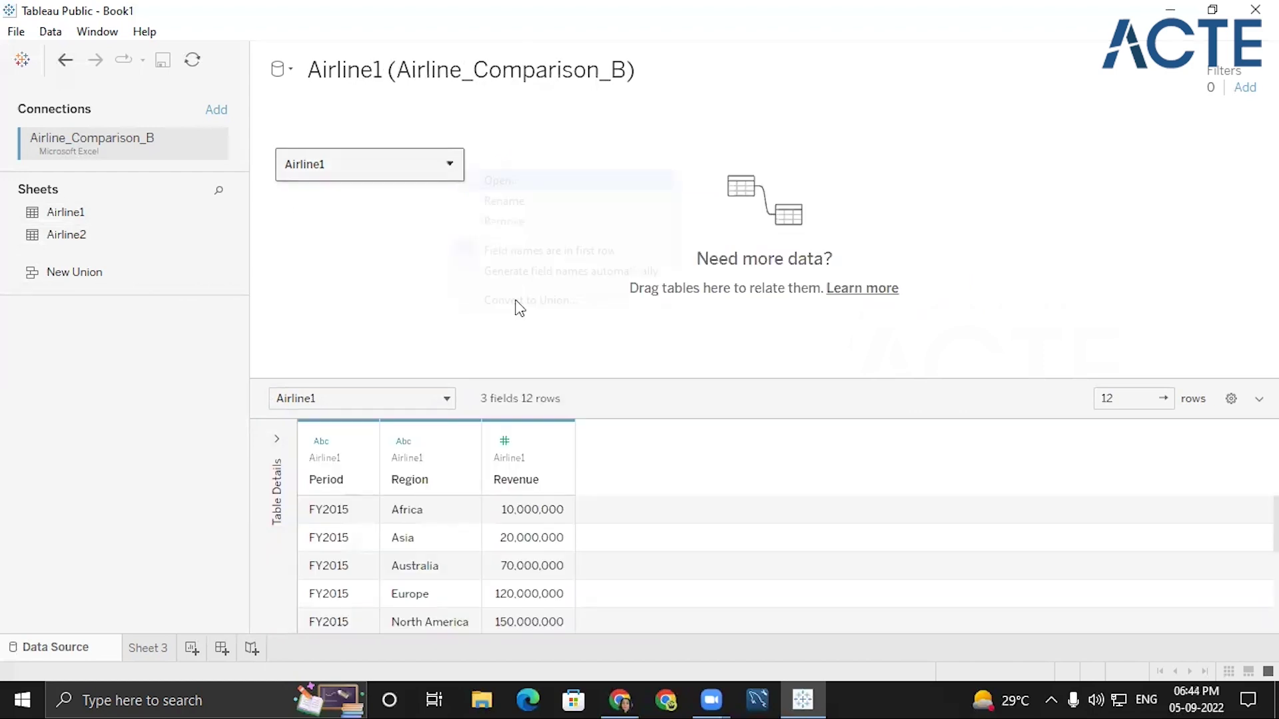
{"action": "left_click", "coordinate": [504, 220]}
{"action": "left_click_drag", "start_coordinate": [64, 234], "coordinate": [474, 250]}
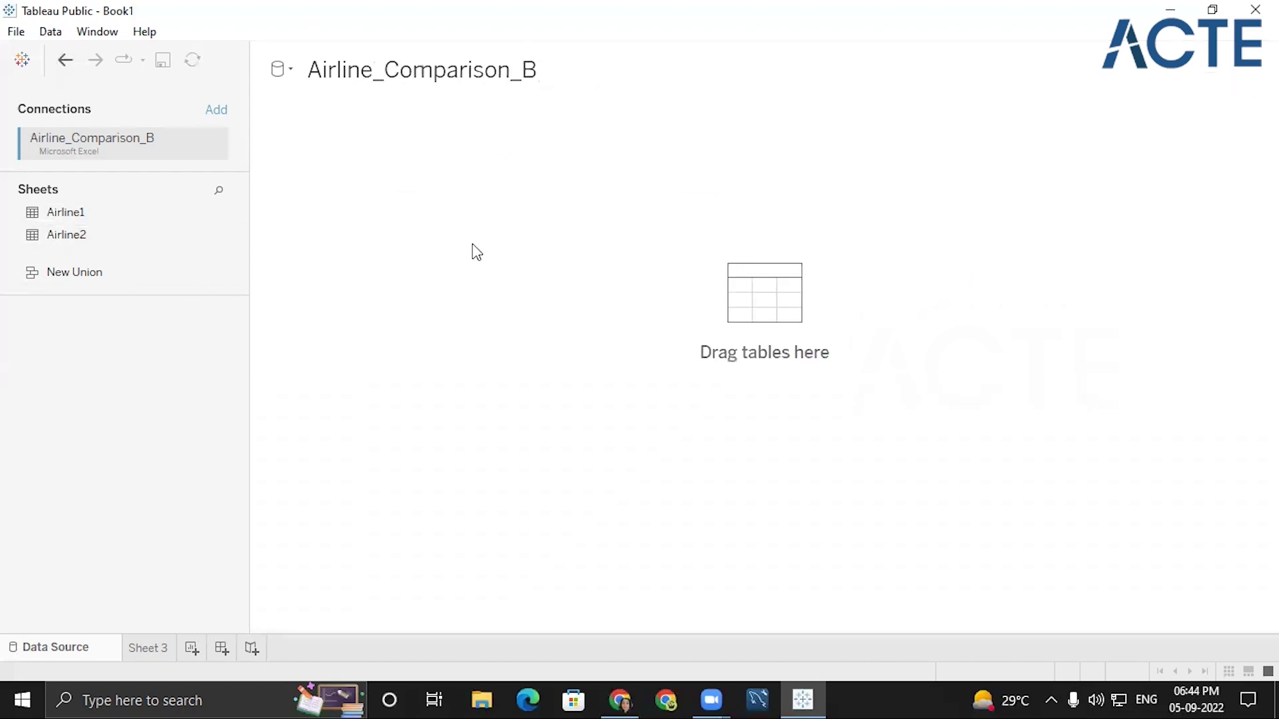
{"action": "left_click", "coordinate": [652, 442]}
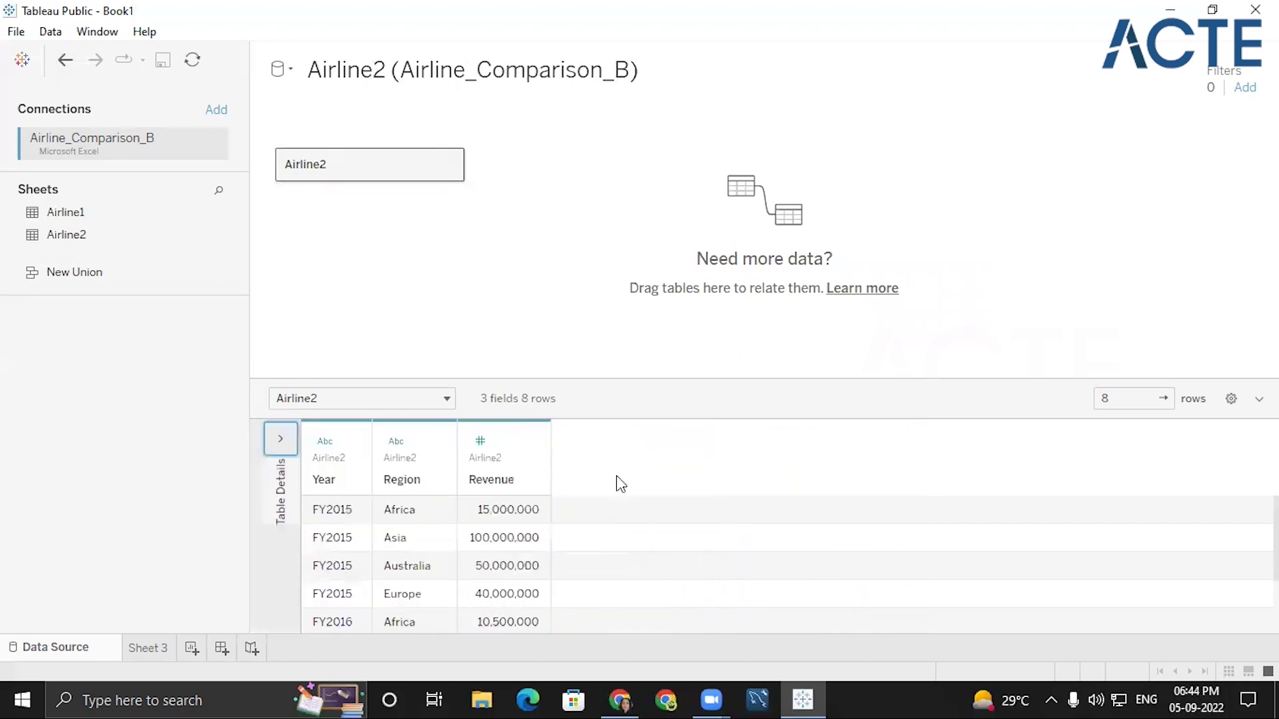
{"action": "left_click_drag", "start_coordinate": [65, 212], "coordinate": [577, 186]}
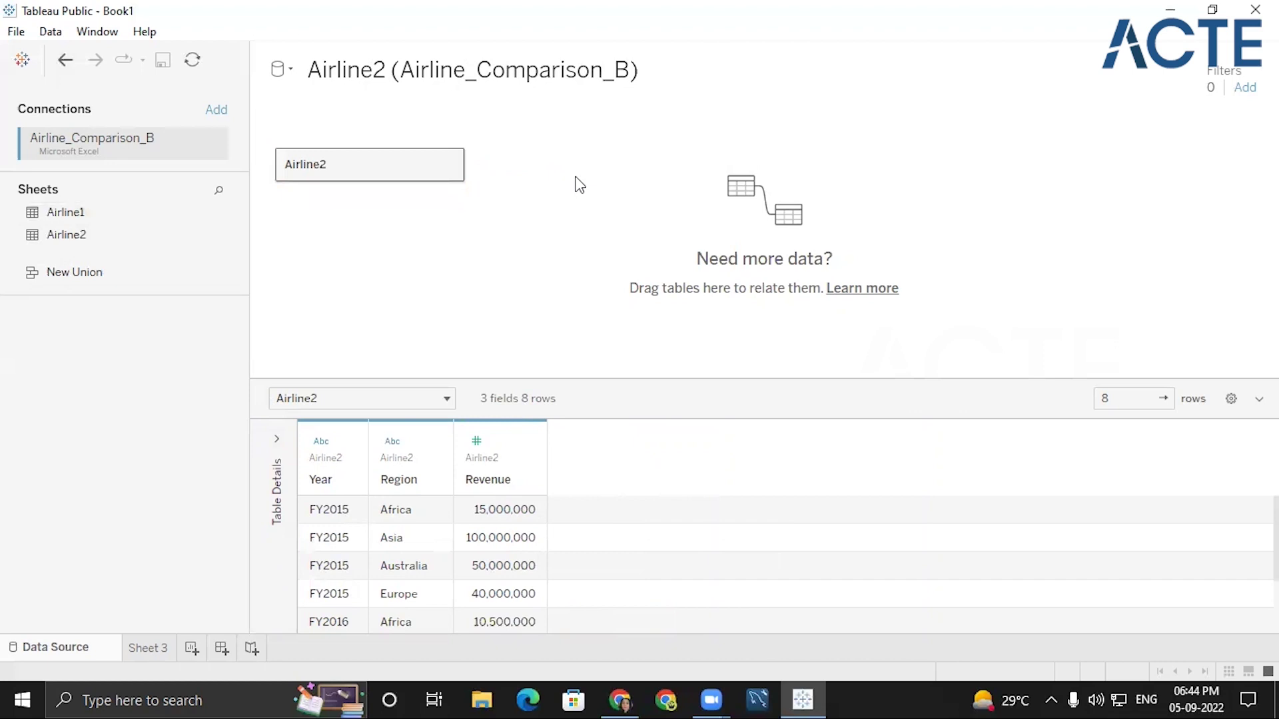
{"action": "mouse_move", "coordinate": [523, 172]}
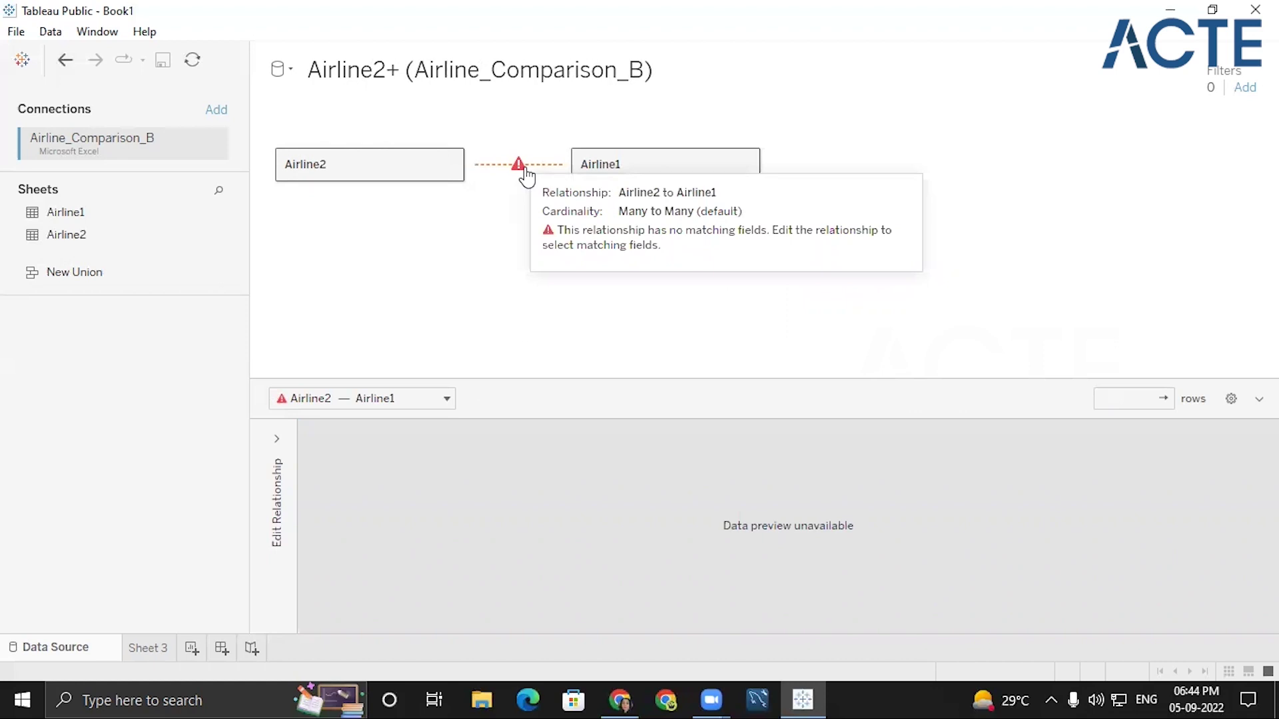
Open the Airline1 logical table and join the Airline2 sheet to its physical table.
{"action": "left_click", "coordinate": [617, 168]}
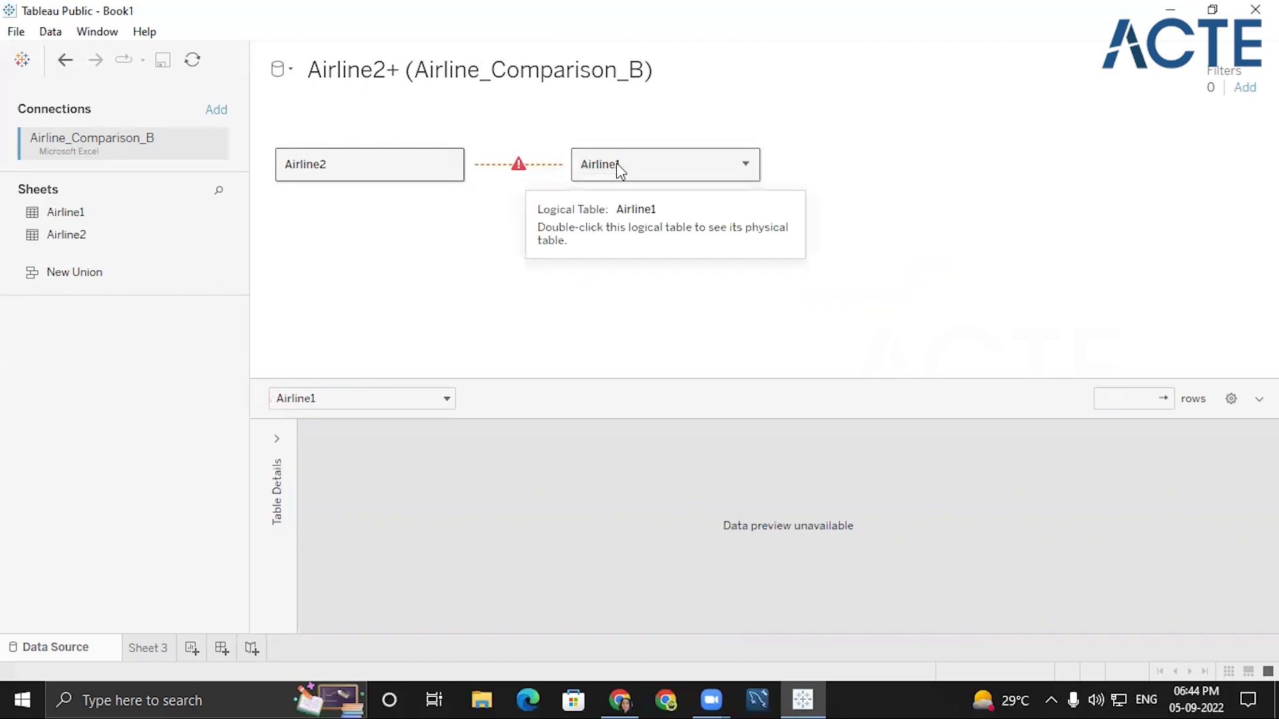
{"action": "double_click", "coordinate": [617, 165]}
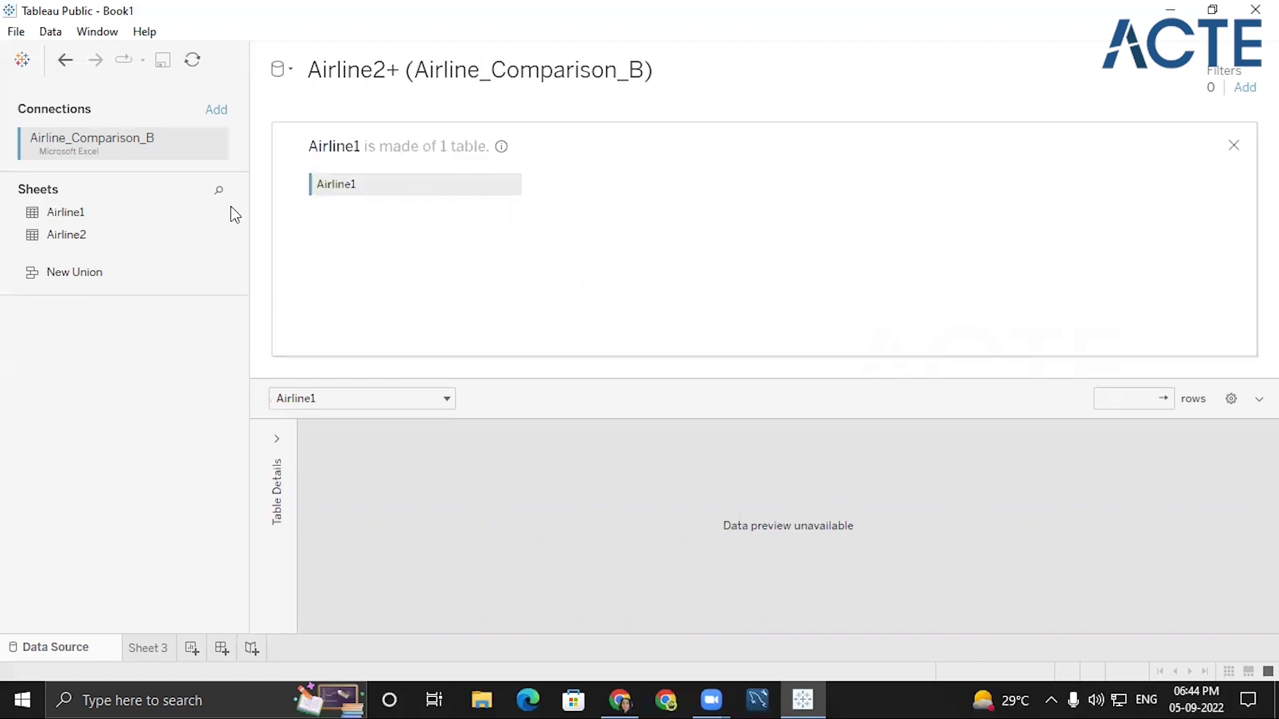
{"action": "left_click_drag", "start_coordinate": [63, 244], "coordinate": [620, 179]}
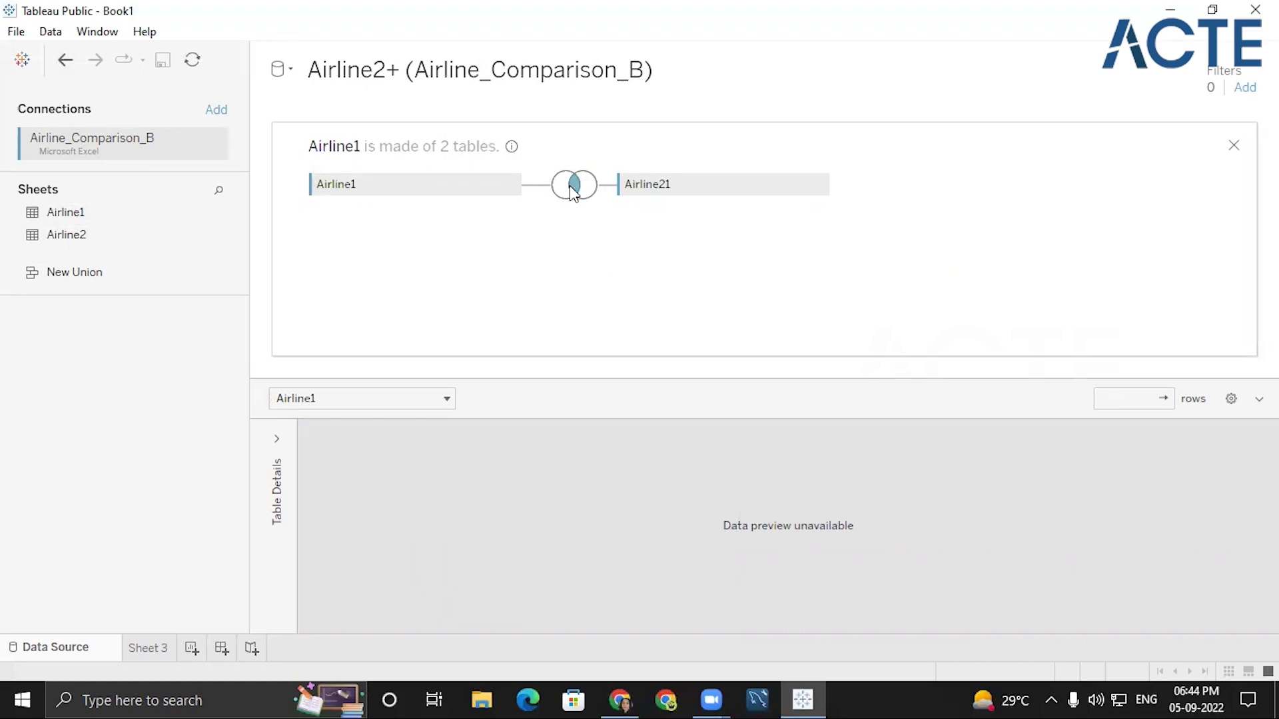
Set the inner join clause to Region (Airline1) = Region (Airline21) and close the join settings.
{"action": "left_click", "coordinate": [573, 188]}
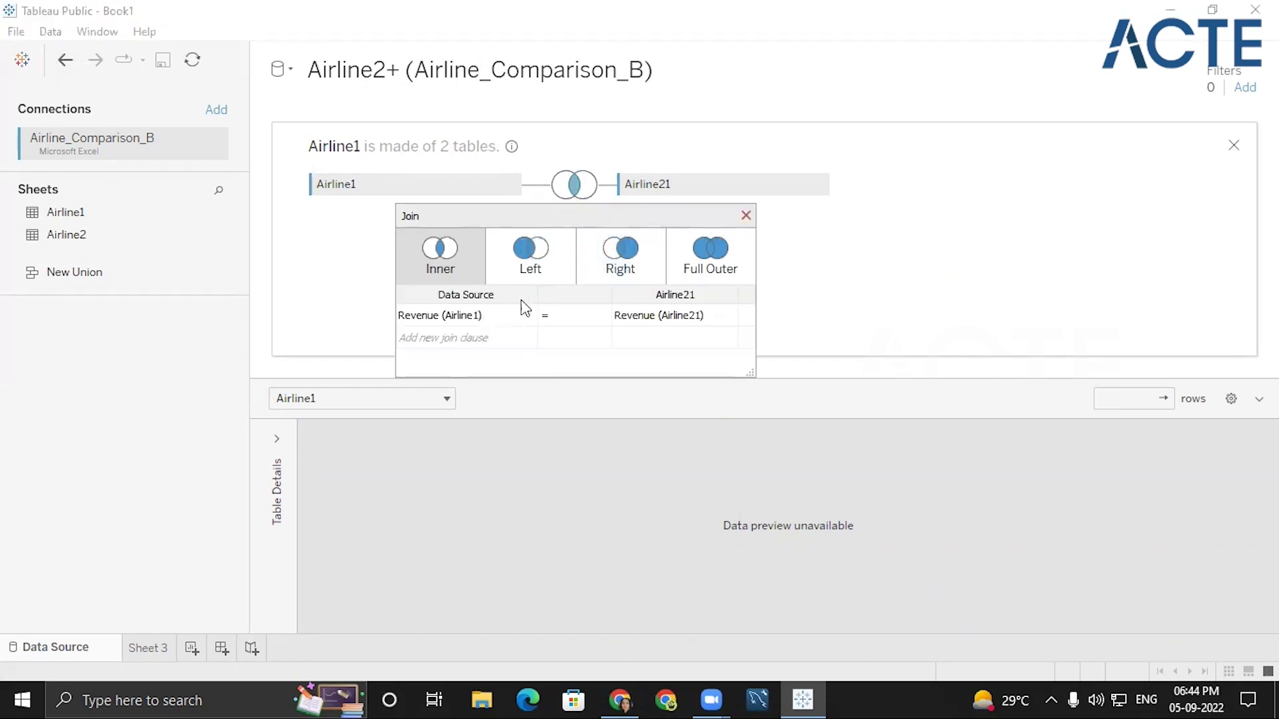
{"action": "left_click", "coordinate": [526, 315]}
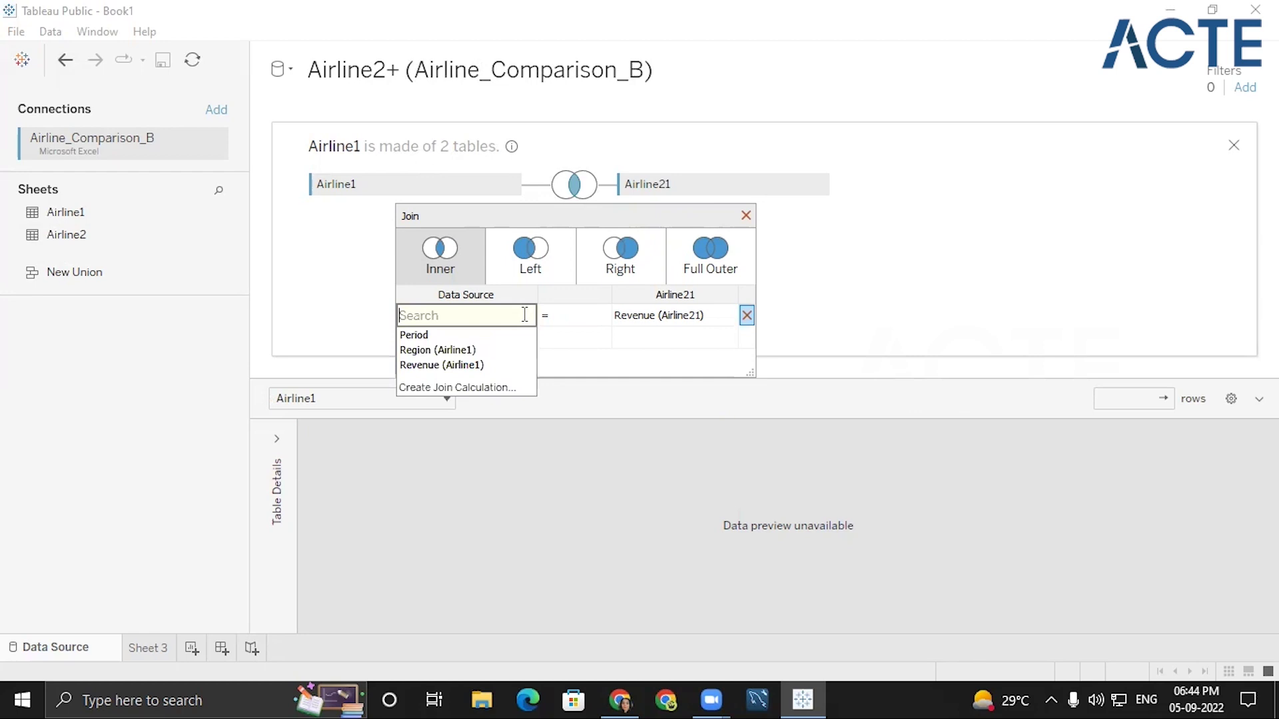
{"action": "left_click", "coordinate": [464, 351]}
{"action": "left_click", "coordinate": [629, 316]}
{"action": "left_click", "coordinate": [639, 336]}
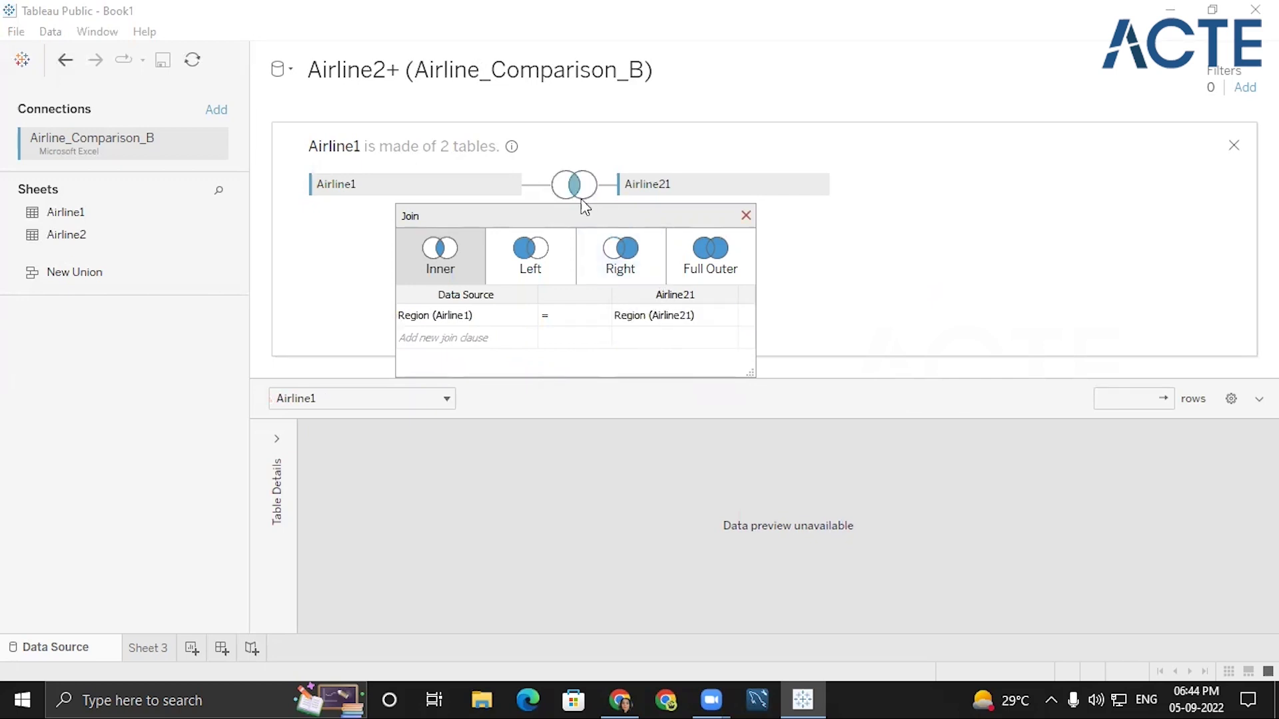
{"action": "left_click", "coordinate": [746, 215]}
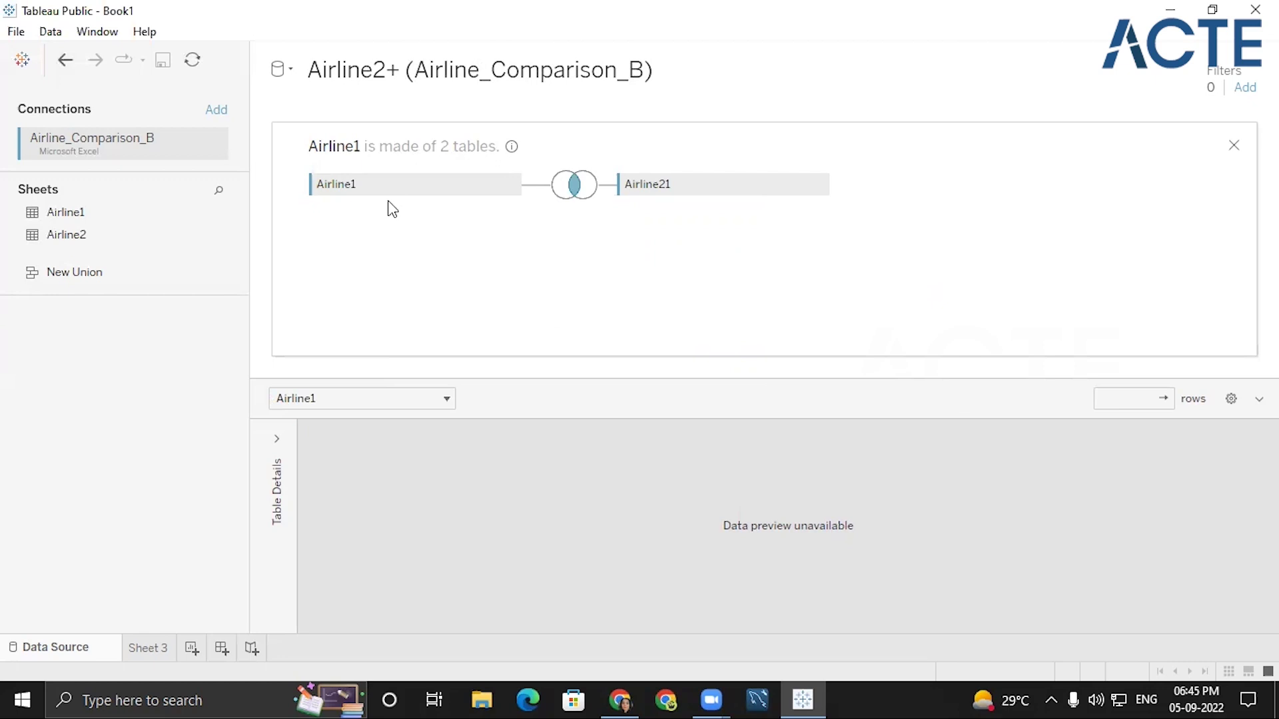
Close the Airline1 physical table view and remove both Airline1 and Airline2 from the canvas.
{"action": "left_click", "coordinate": [510, 185]}
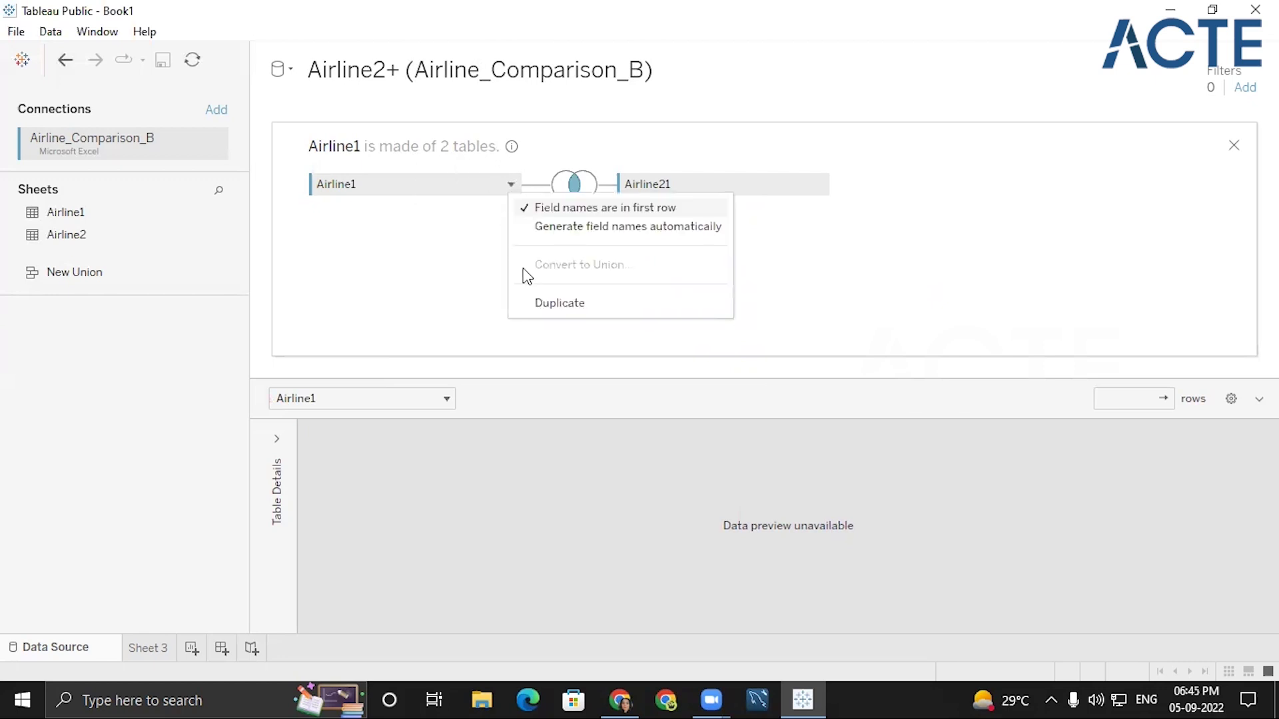
{"action": "left_click", "coordinate": [1133, 213]}
{"action": "left_click", "coordinate": [1233, 150]}
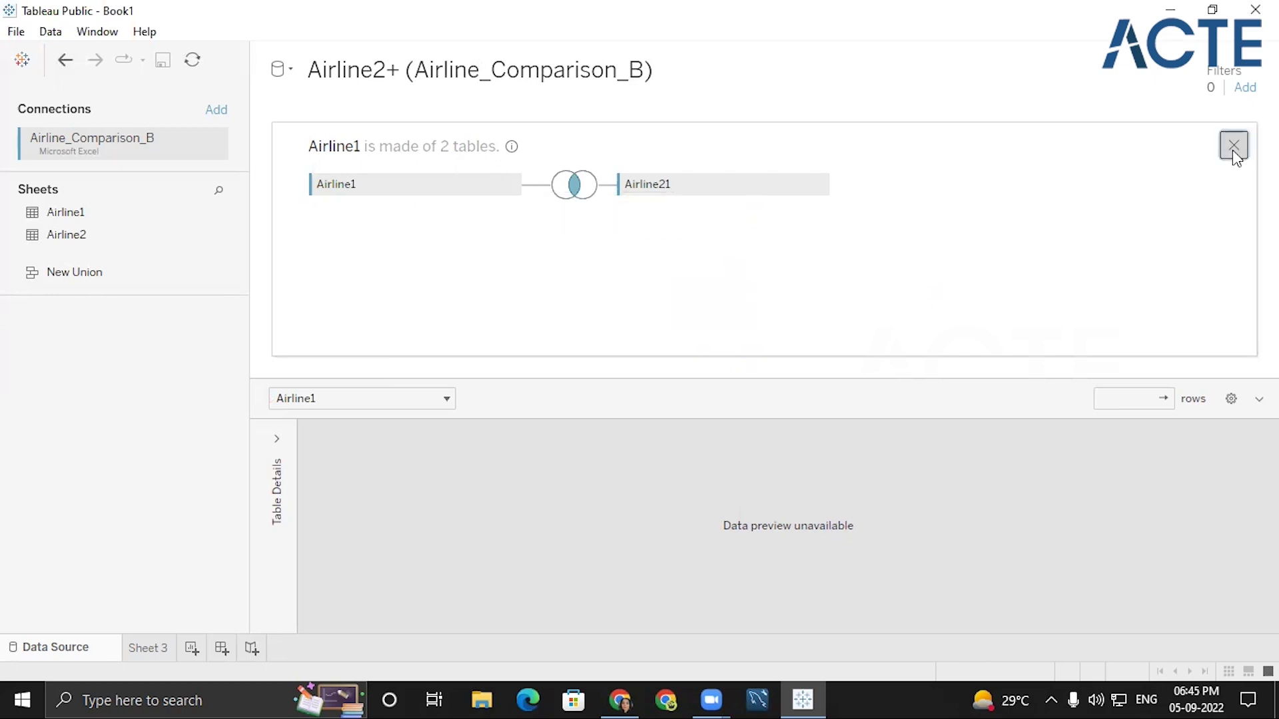
{"action": "left_click", "coordinate": [519, 166]}
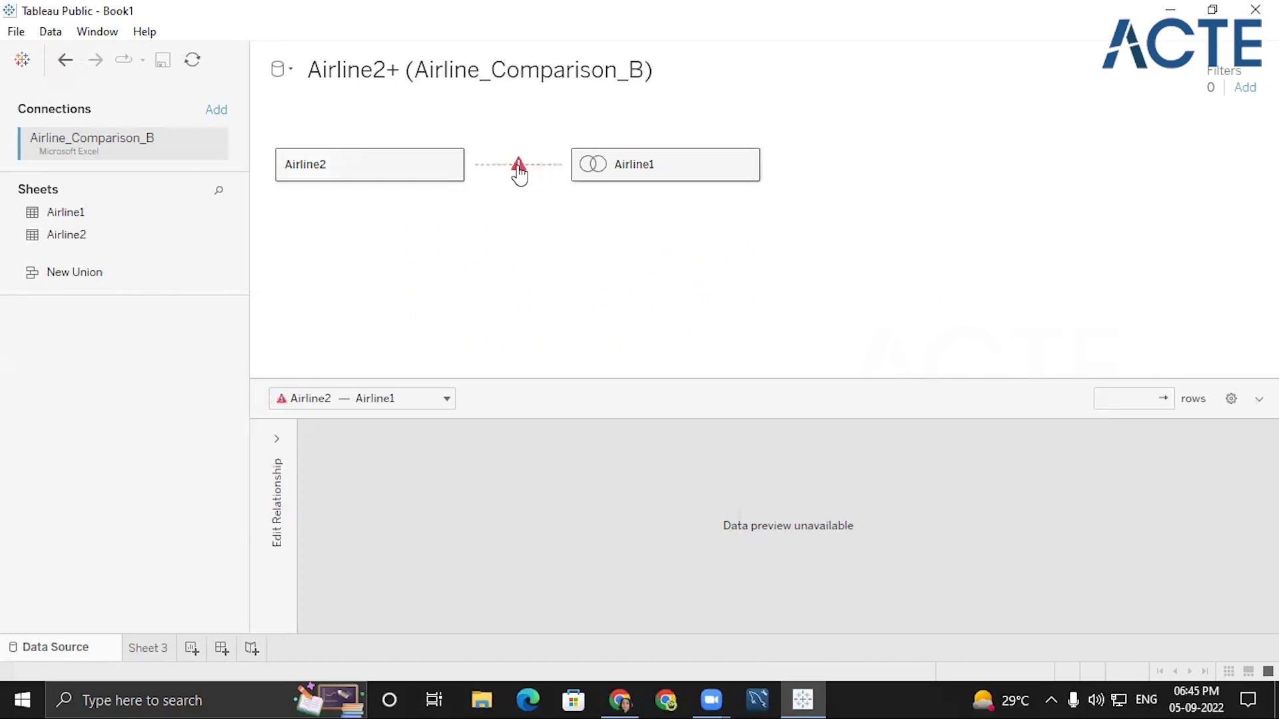
{"action": "left_click", "coordinate": [748, 168]}
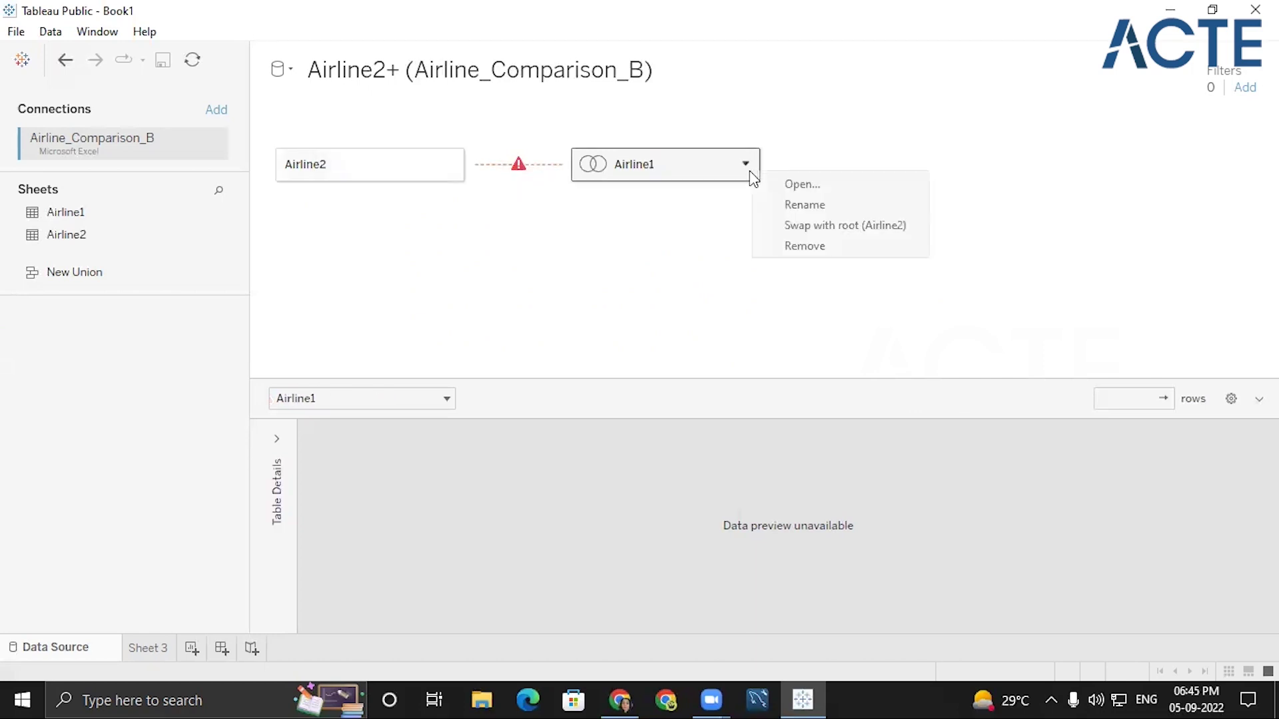
{"action": "left_click", "coordinate": [789, 245]}
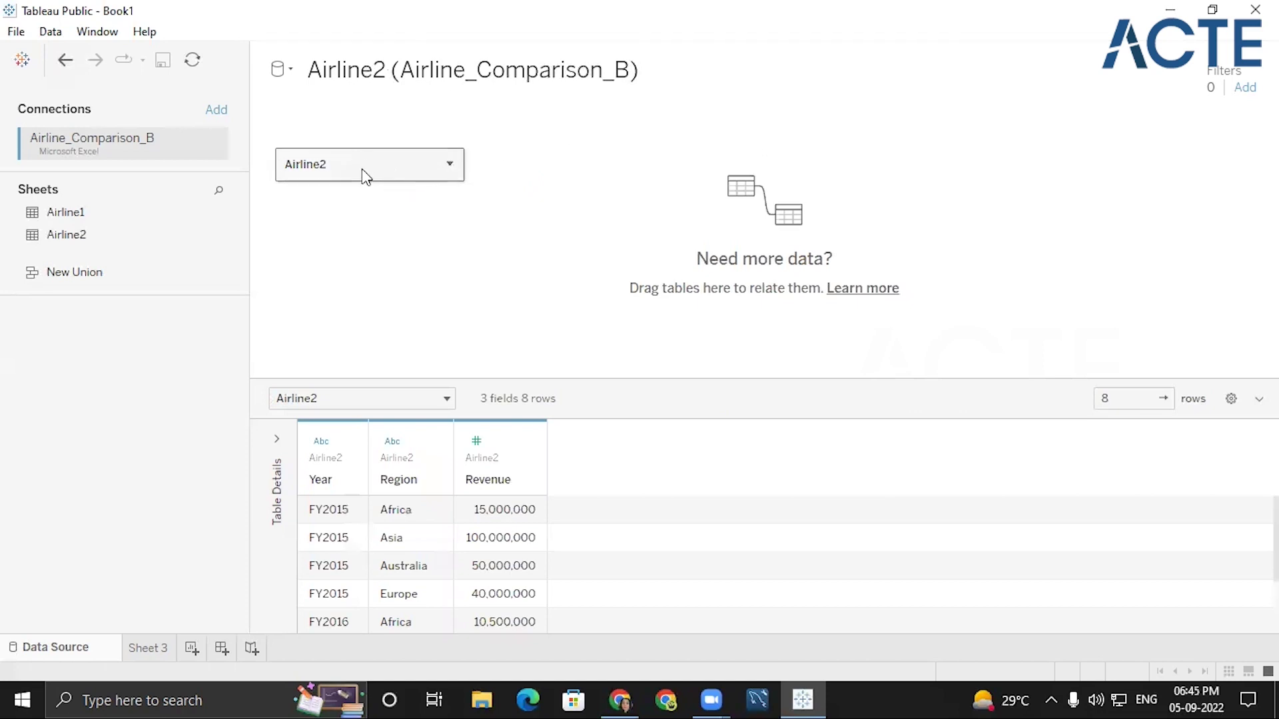
{"action": "left_click", "coordinate": [451, 167]}
{"action": "left_click", "coordinate": [509, 217]}
Add the Airline1 sheet to the empty canvas, open its physical table view and join the Airline2 sheet to it.
{"action": "left_click_drag", "start_coordinate": [100, 218], "coordinate": [309, 174]}
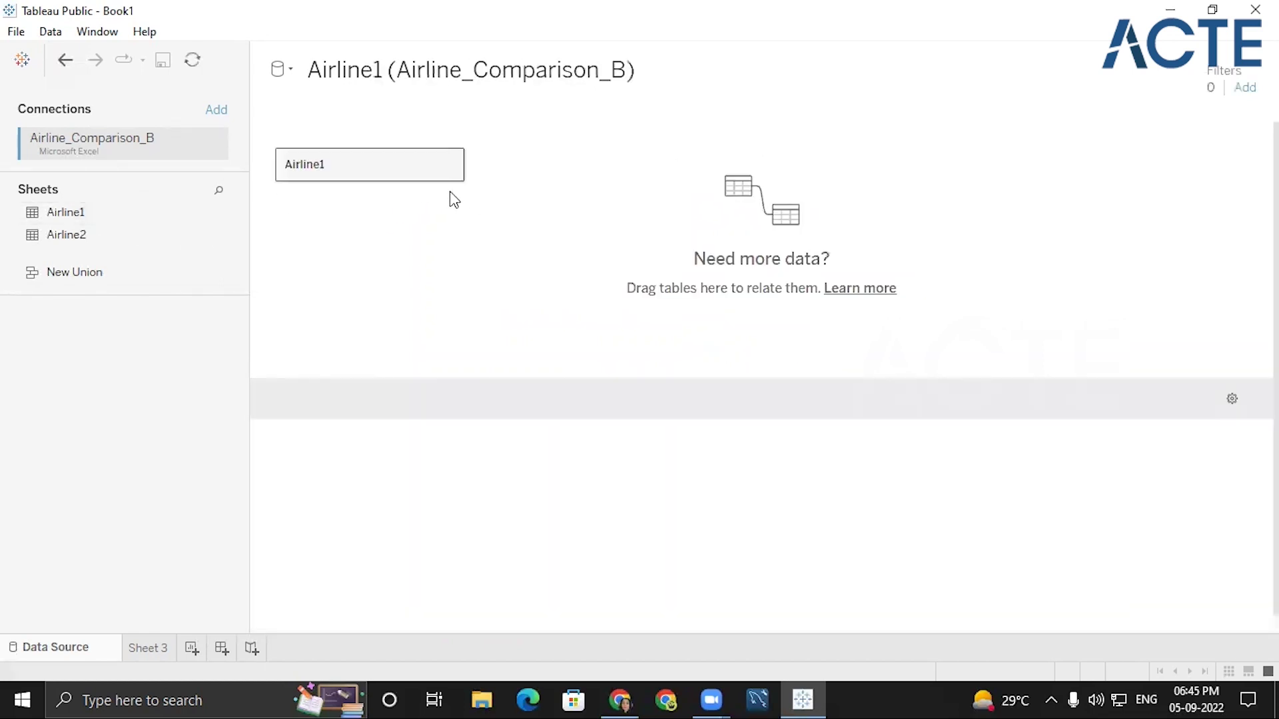
{"action": "double_click", "coordinate": [357, 172]}
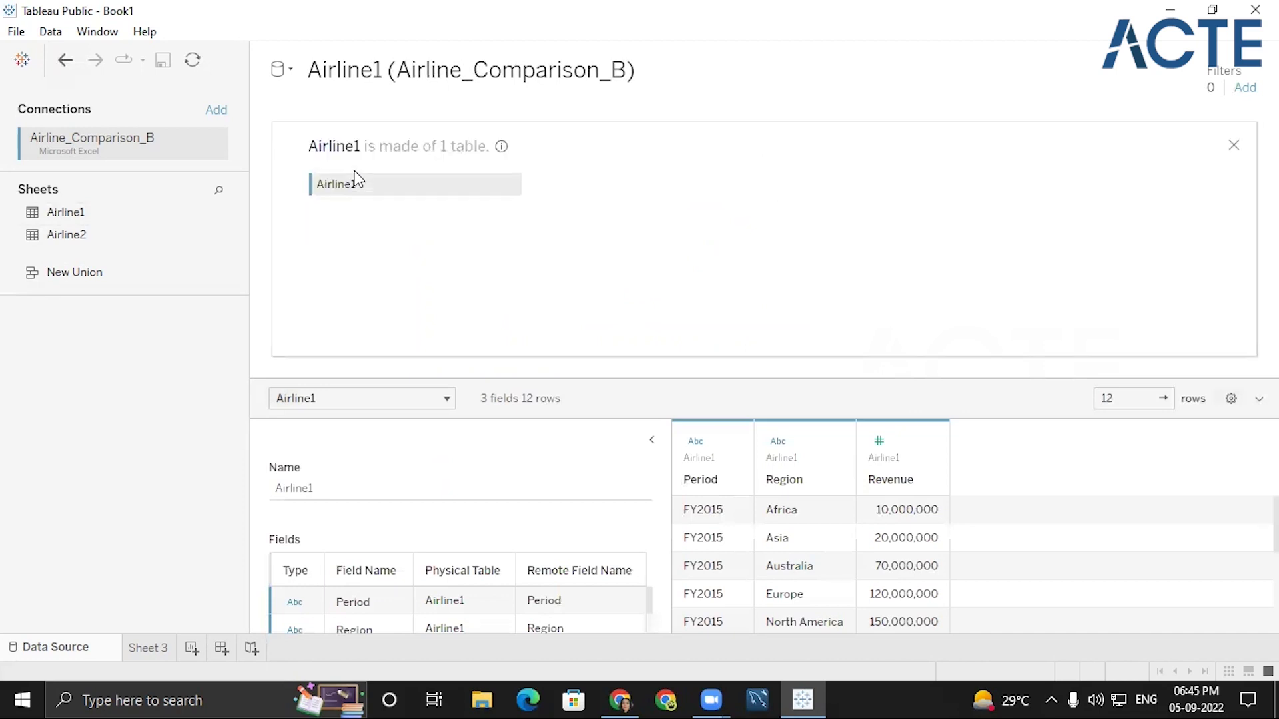
{"action": "left_click_drag", "start_coordinate": [80, 236], "coordinate": [573, 191]}
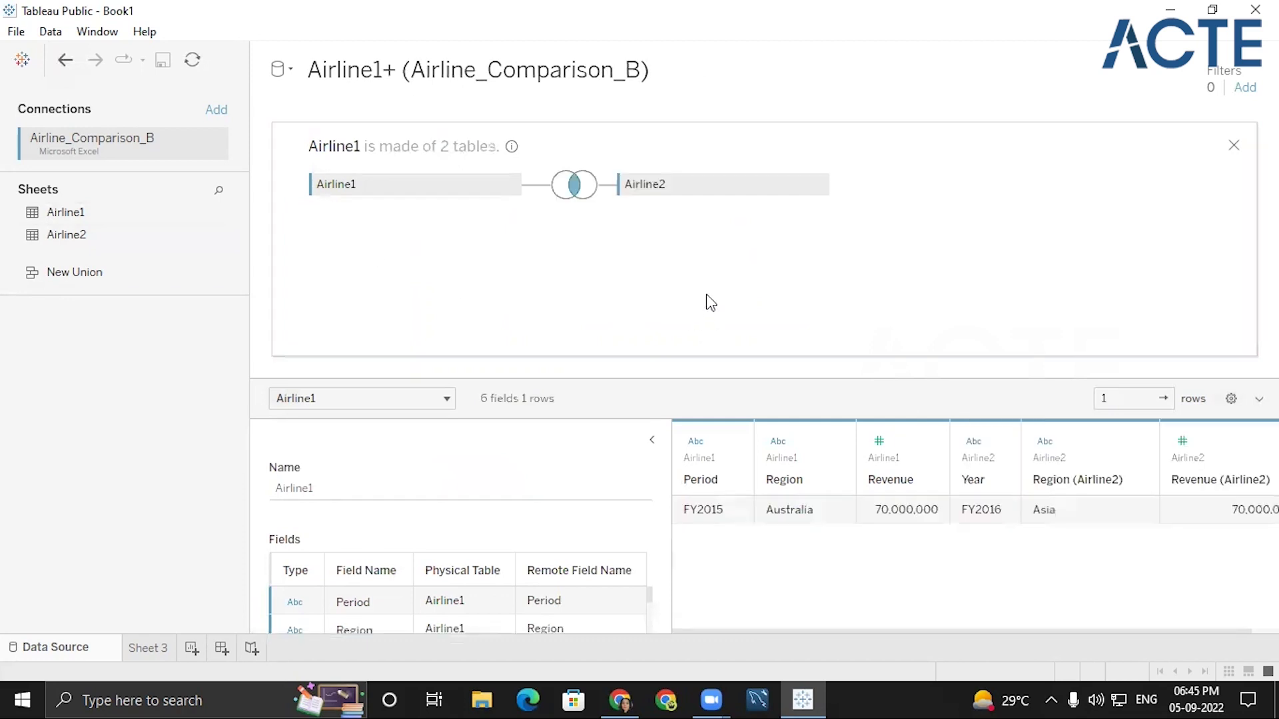
Change the join between Airline1 and Airline2 to a left join with the clause Region = Region (Airline2).
{"action": "left_click", "coordinate": [573, 186]}
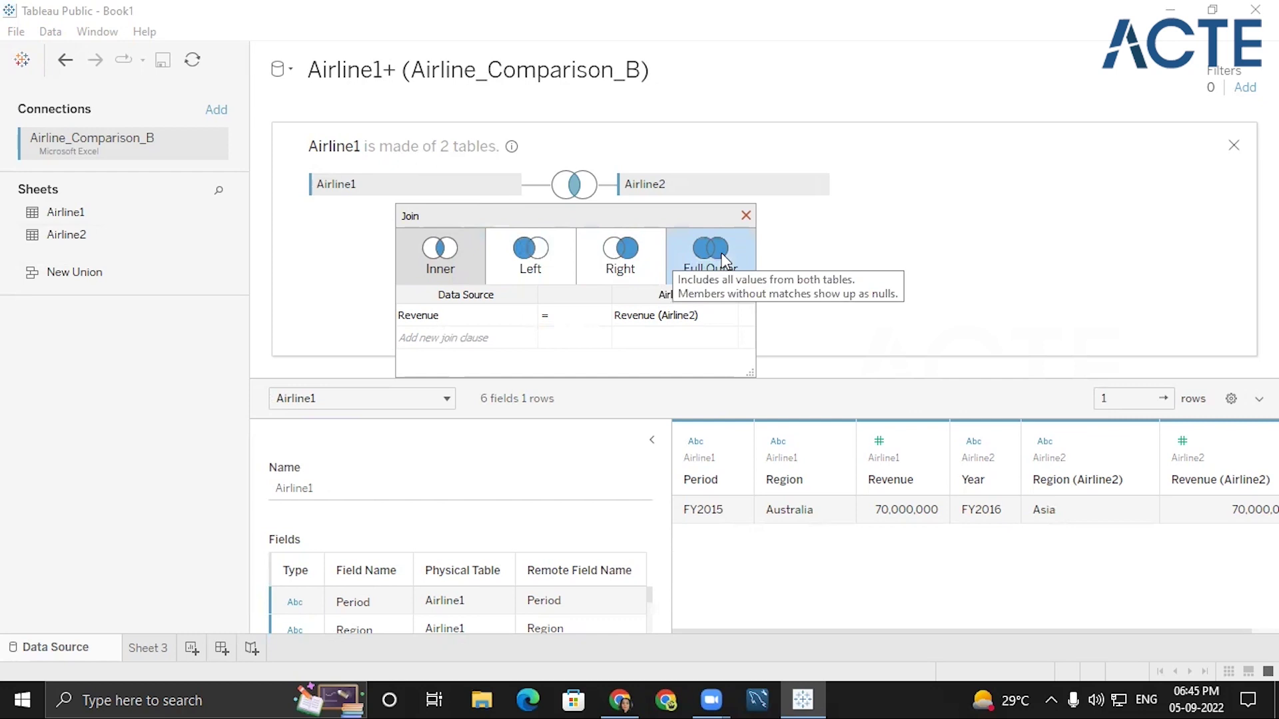
{"action": "left_click", "coordinate": [517, 251]}
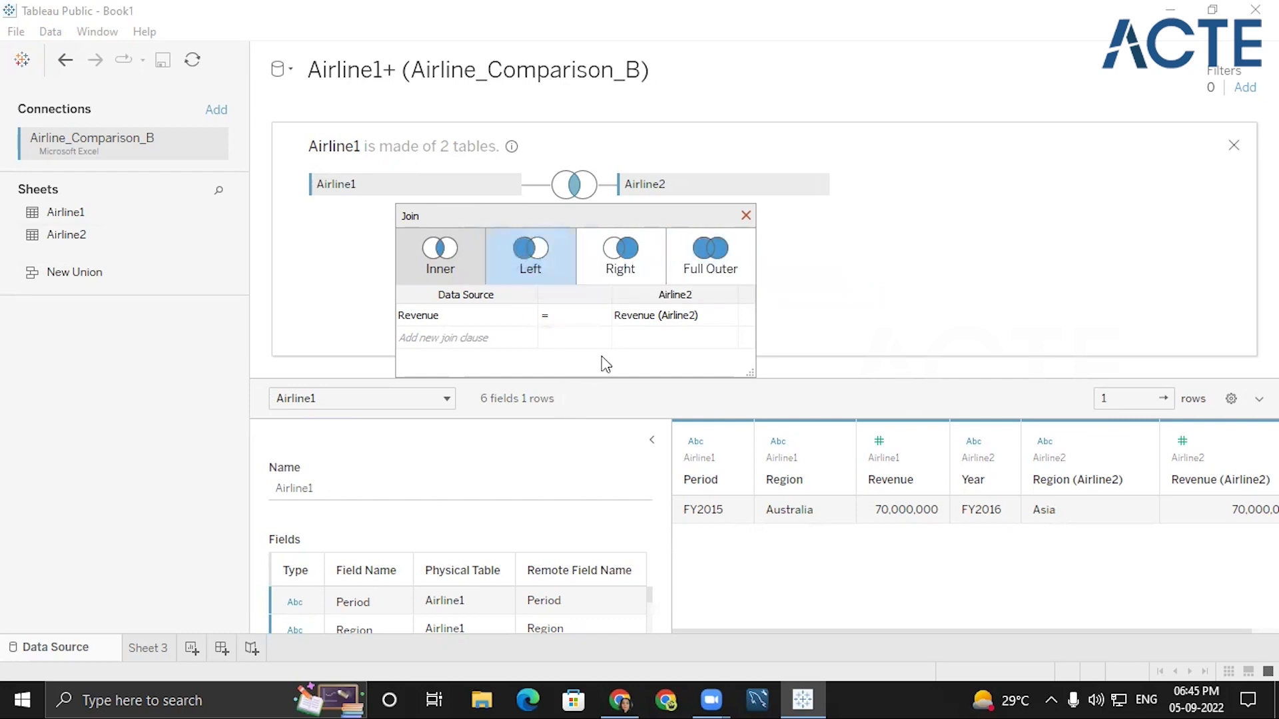
{"action": "left_click", "coordinate": [490, 317]}
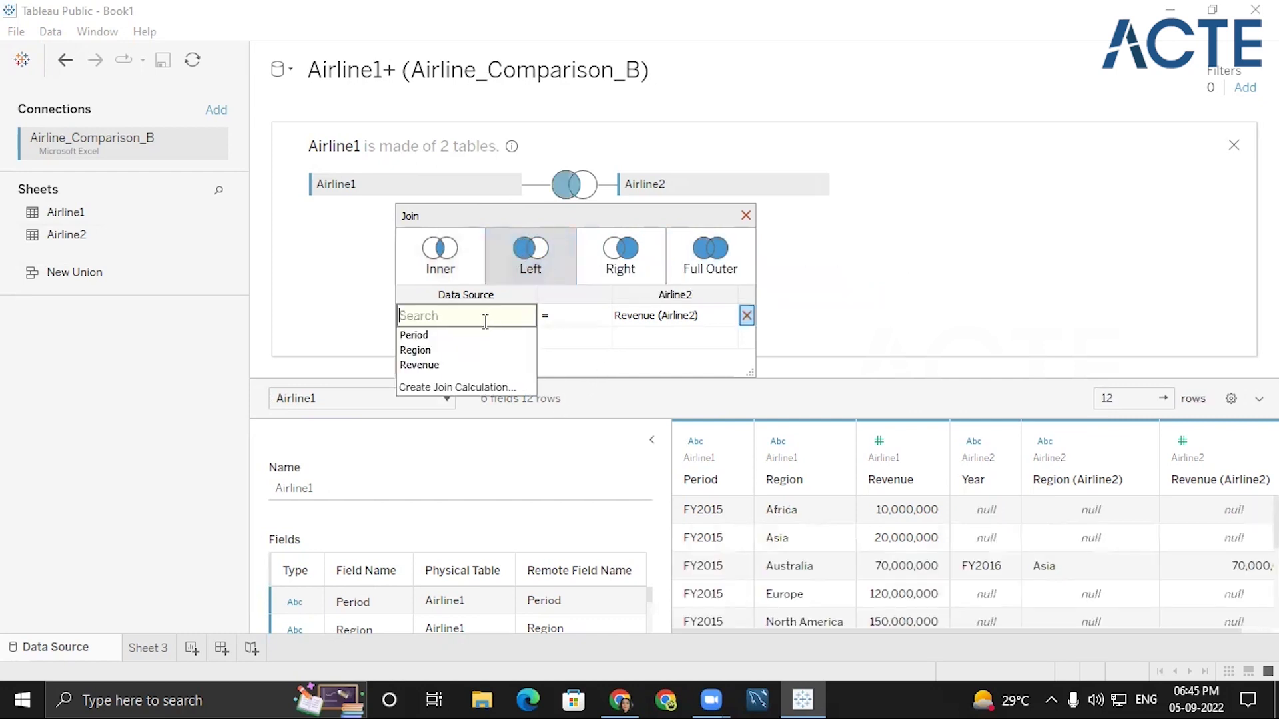
{"action": "left_click", "coordinate": [461, 351]}
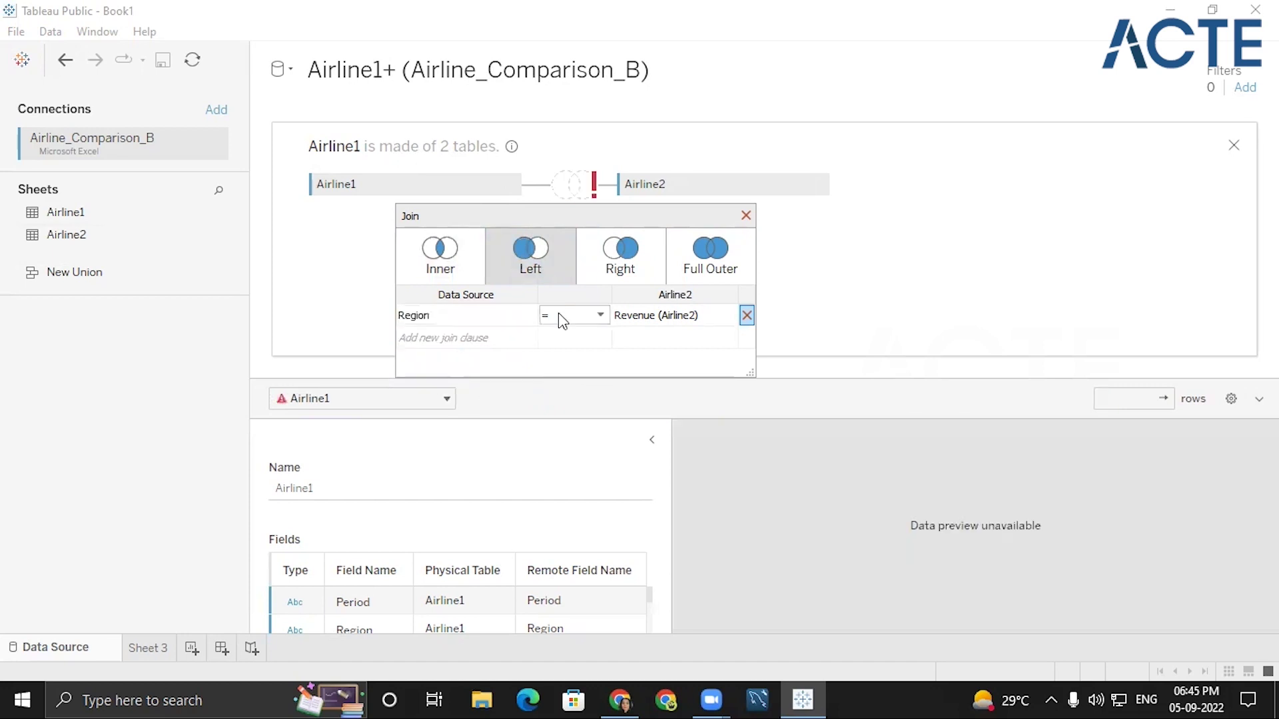
{"action": "left_click", "coordinate": [665, 318]}
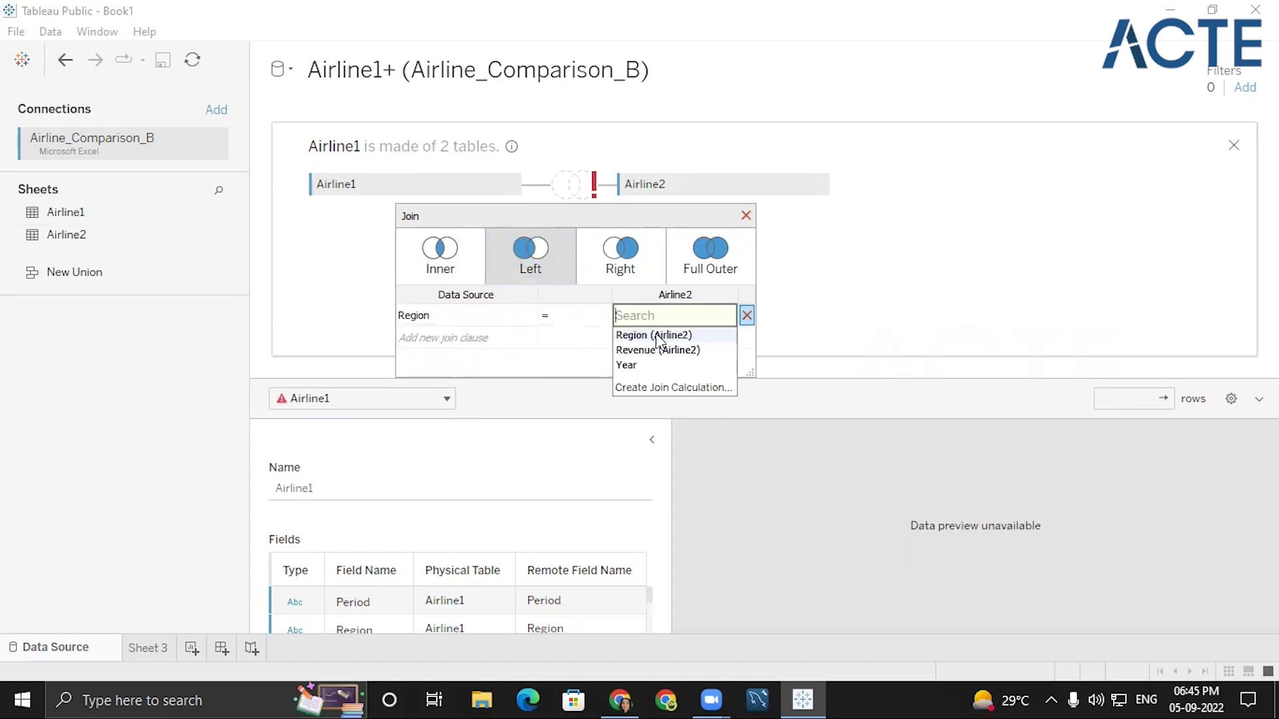
{"action": "left_click", "coordinate": [657, 335]}
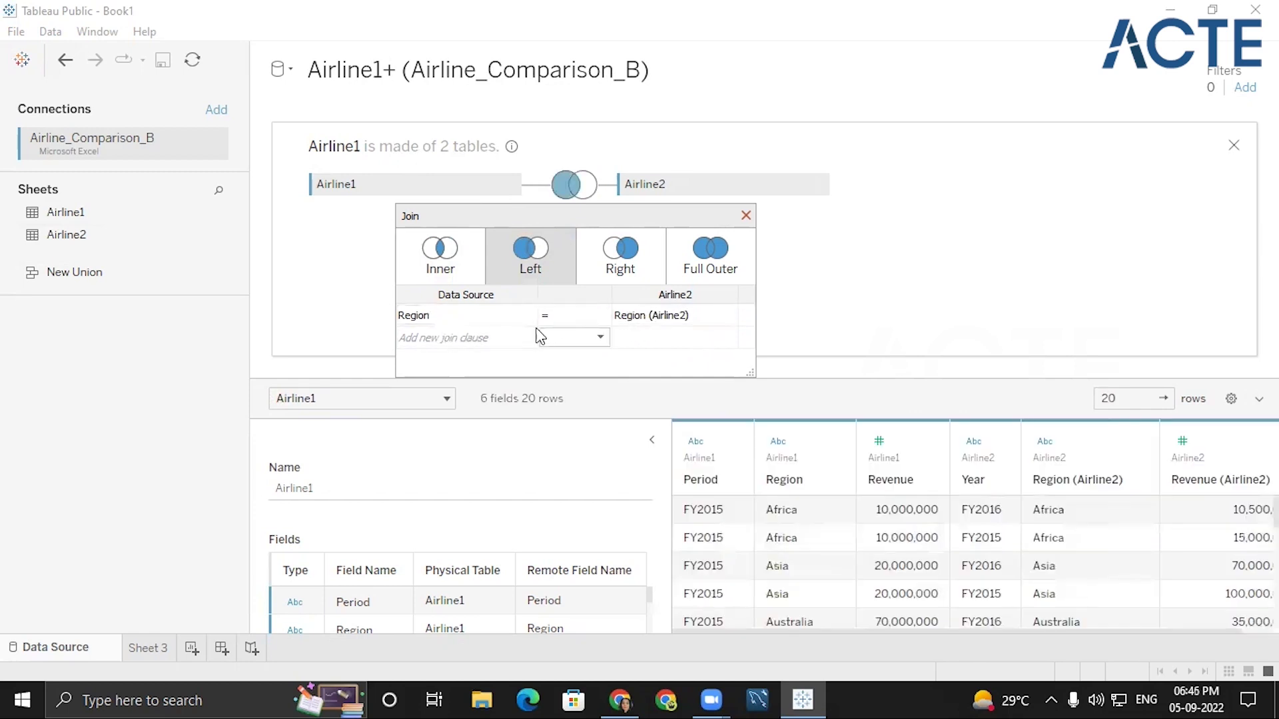
Collapse the table details, examine the left-joined rows in the data preview and close the join settings.
{"action": "left_click", "coordinate": [652, 439]}
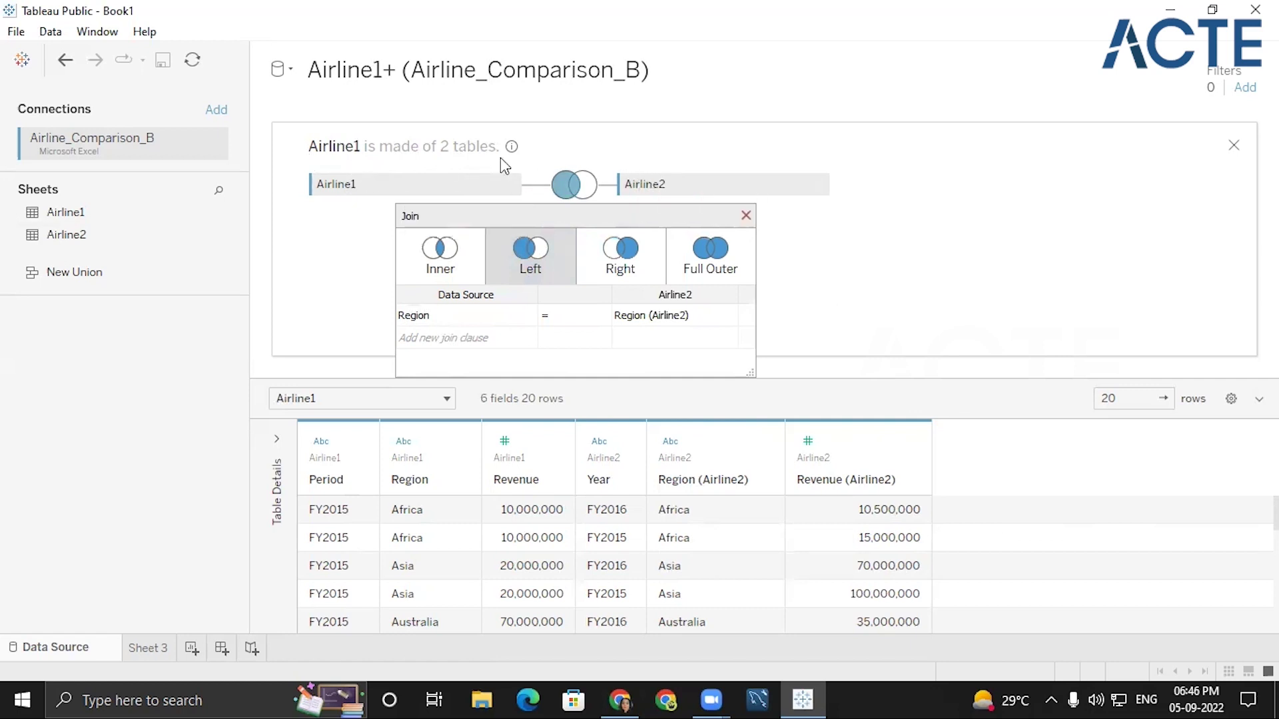
{"action": "scroll", "coordinate": [673, 512], "scroll_direction": "down", "scroll_amount": 5}
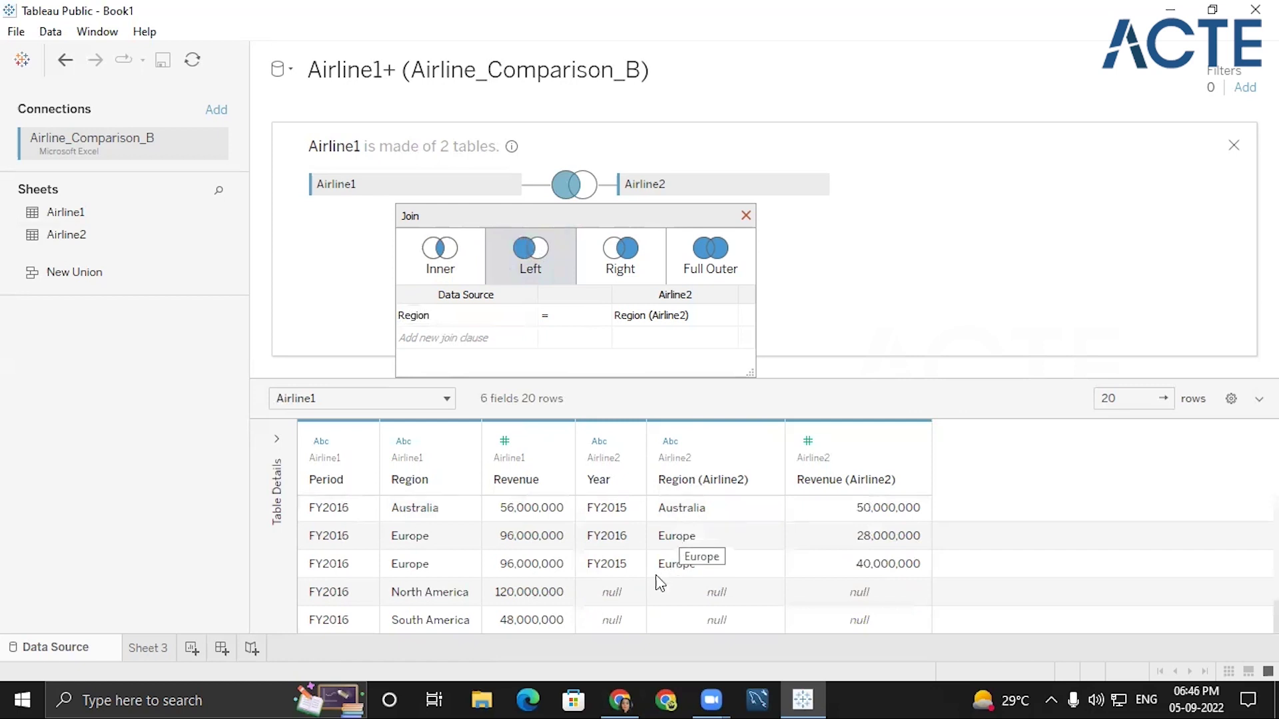
{"action": "scroll", "coordinate": [656, 583], "scroll_direction": "up", "scroll_amount": 5}
{"action": "scroll", "coordinate": [656, 583], "scroll_direction": "down", "scroll_amount": 5}
{"action": "left_click", "coordinate": [746, 216]}
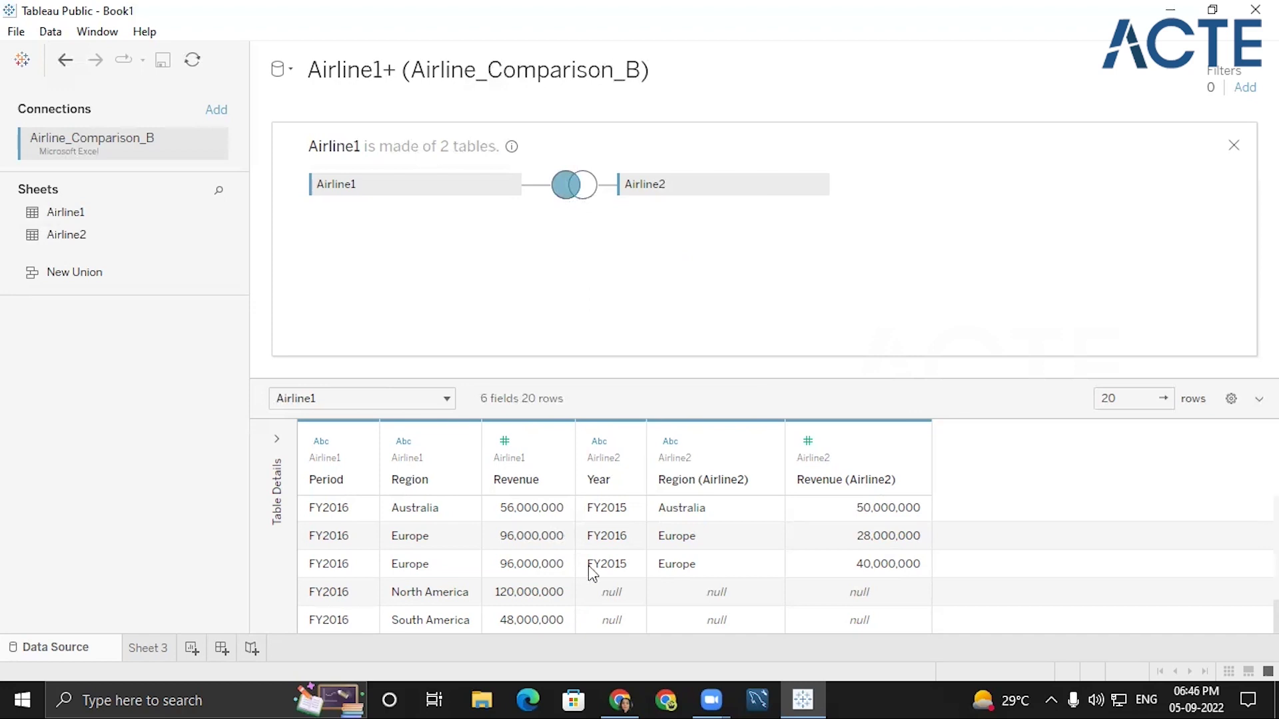
{"action": "scroll", "coordinate": [591, 568], "scroll_direction": "up", "scroll_amount": 5}
{"action": "scroll", "coordinate": [447, 564], "scroll_direction": "down", "scroll_amount": 5}
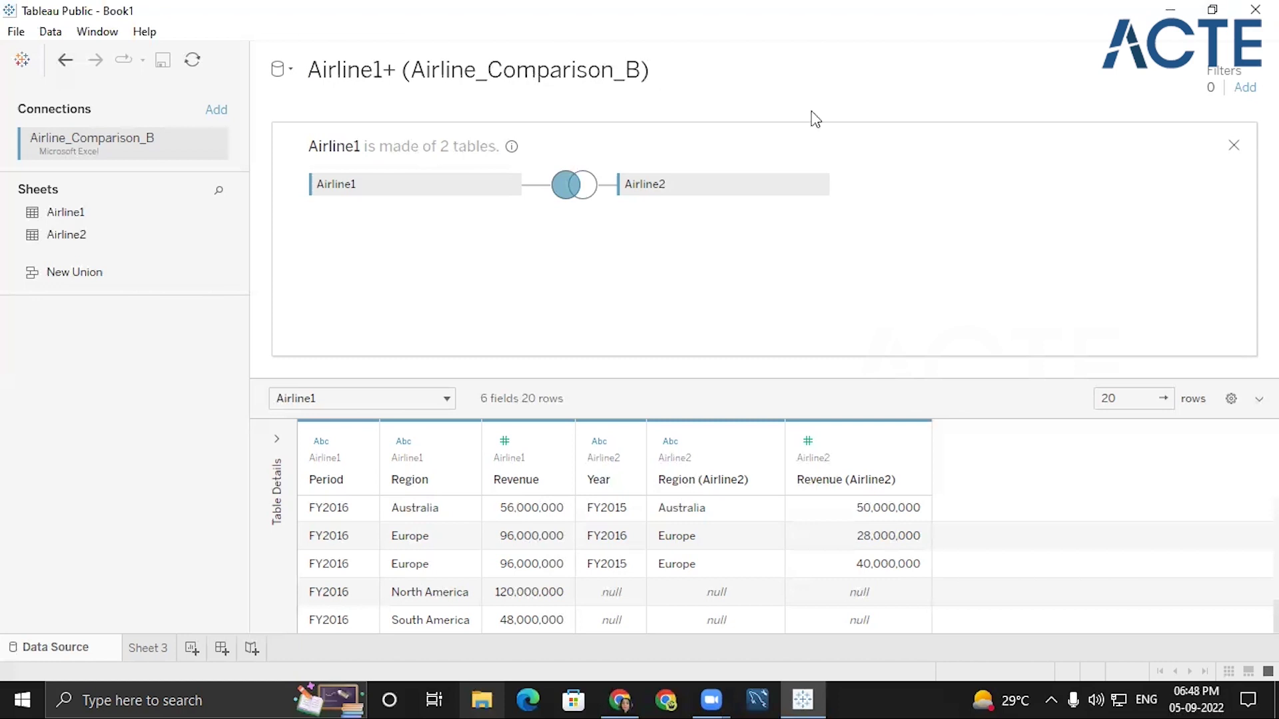
{"action": "mouse_move", "coordinate": [798, 175]}
{"action": "left_mouse_down"}
{"action": "mouse_move", "coordinate": [855, 152]}
{"action": "mouse_move", "coordinate": [893, 205]}
{"action": "left_mouse_up"}
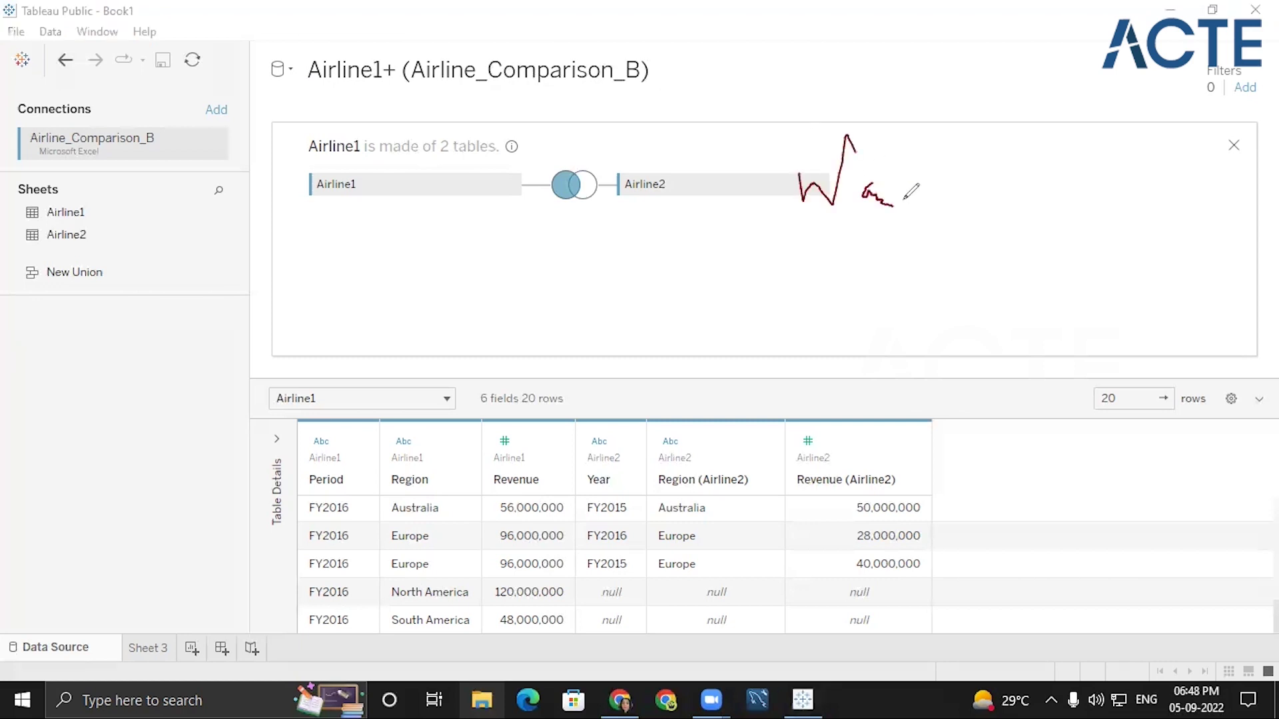
{"action": "mouse_move", "coordinate": [1001, 199]}
{"action": "left_mouse_down"}
{"action": "mouse_move", "coordinate": [1005, 175]}
{"action": "mouse_move", "coordinate": [1069, 181]}
{"action": "left_mouse_up"}
{"action": "left_click_drag", "start_coordinate": [961, 142], "coordinate": [953, 355]}
{"action": "left_click_drag", "start_coordinate": [1135, 86], "coordinate": [1107, 311]}
{"action": "mouse_move", "coordinate": [1171, 175]}
{"action": "left_mouse_down"}
{"action": "mouse_move", "coordinate": [1206, 169]}
{"action": "mouse_move", "coordinate": [1221, 190]}
{"action": "mouse_move", "coordinate": [1240, 179]}
{"action": "mouse_move", "coordinate": [1256, 214]}
{"action": "left_mouse_up"}
{"action": "mouse_move", "coordinate": [697, 214]}
{"action": "left_mouse_down"}
{"action": "mouse_move", "coordinate": [1140, 141]}
{"action": "mouse_move", "coordinate": [1278, 156]}
{"action": "left_mouse_up"}
{"action": "left_click_drag", "start_coordinate": [846, 244], "coordinate": [1274, 223]}
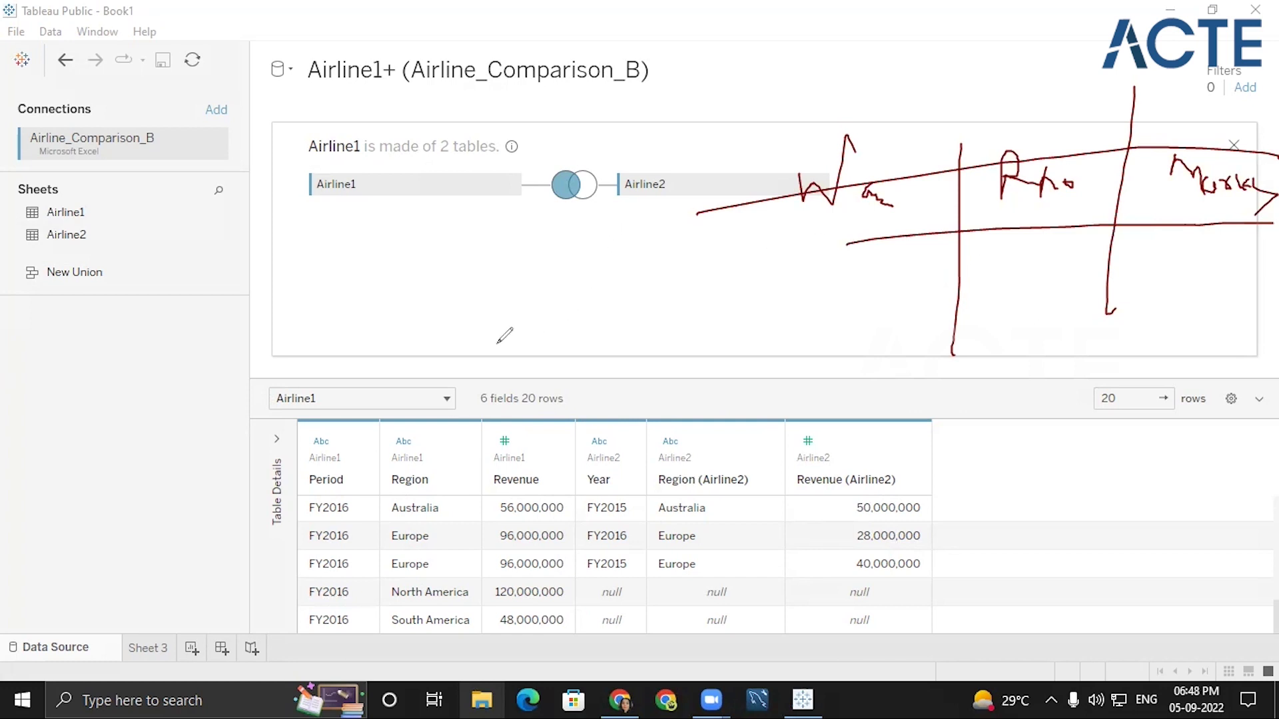
{"action": "mouse_move", "coordinate": [504, 325]}
{"action": "left_mouse_down"}
{"action": "mouse_move", "coordinate": [476, 328]}
{"action": "mouse_move", "coordinate": [506, 359]}
{"action": "left_mouse_up"}
{"action": "mouse_move", "coordinate": [597, 347]}
{"action": "left_mouse_down"}
{"action": "mouse_move", "coordinate": [630, 311]}
{"action": "mouse_move", "coordinate": [640, 345]}
{"action": "left_mouse_up"}
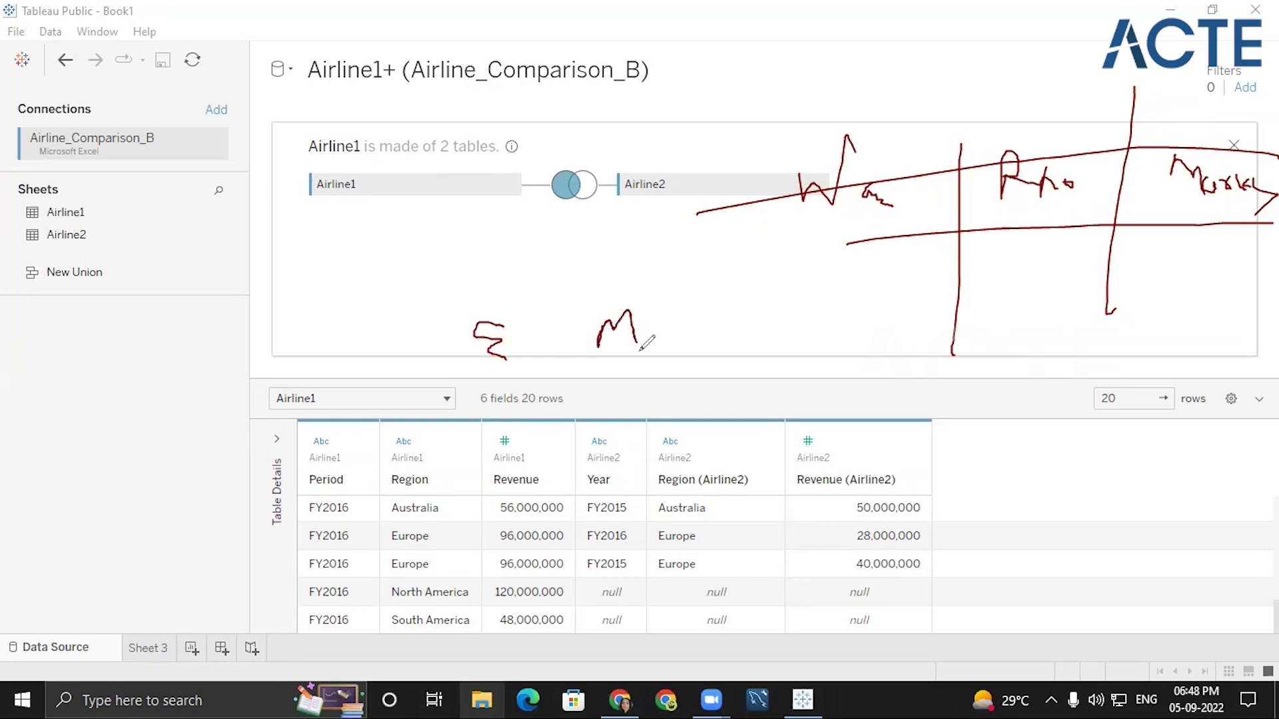
{"action": "key", "text": "e"}
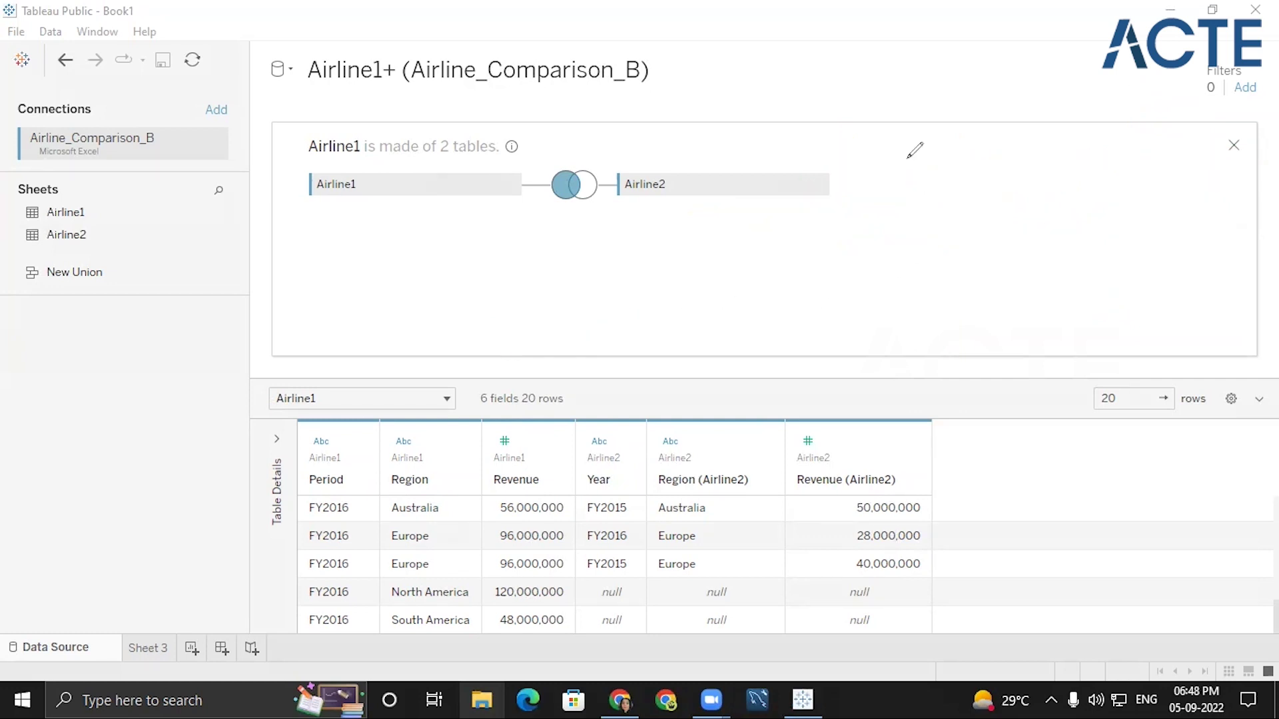
{"action": "key", "text": "Escape"}
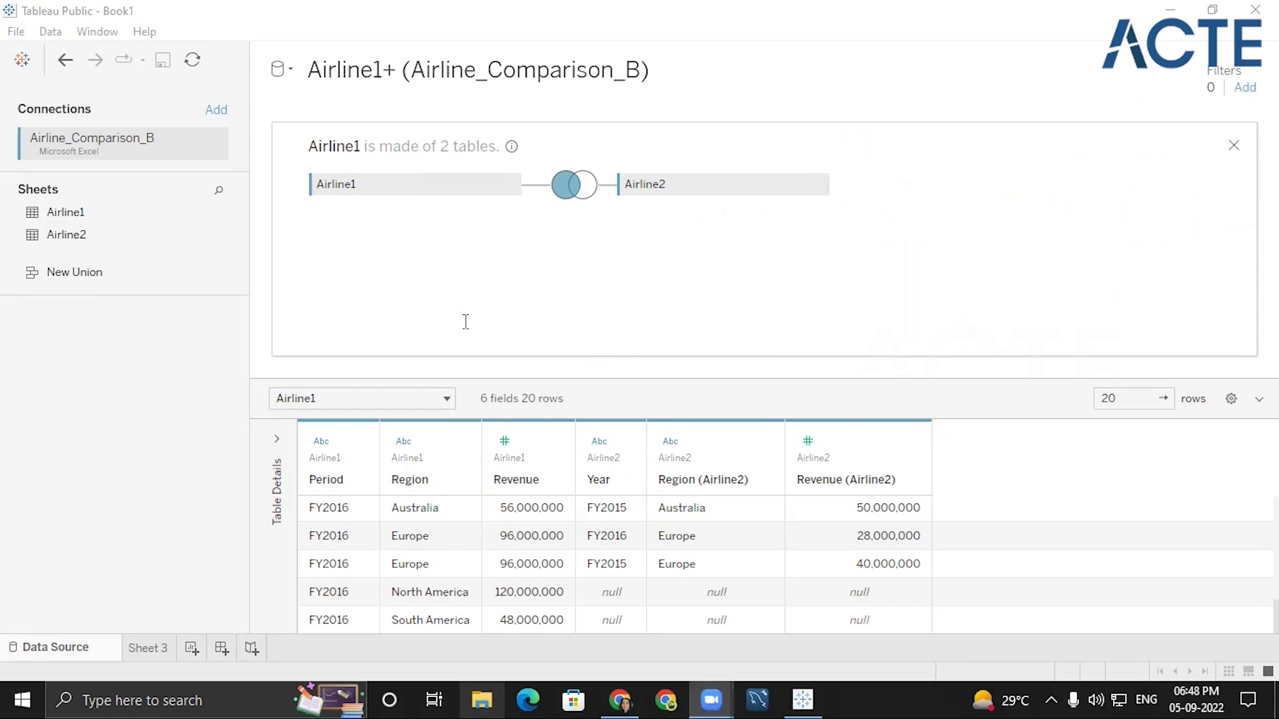
Add an on-screen text note headed t1 with the column names name, rollno, marks and t_id.
{"action": "left_click", "coordinate": [455, 286]}
{"action": "type", "text": "t1"}
{"action": "key", "text": "Return"}
{"action": "key", "text": "Return"}
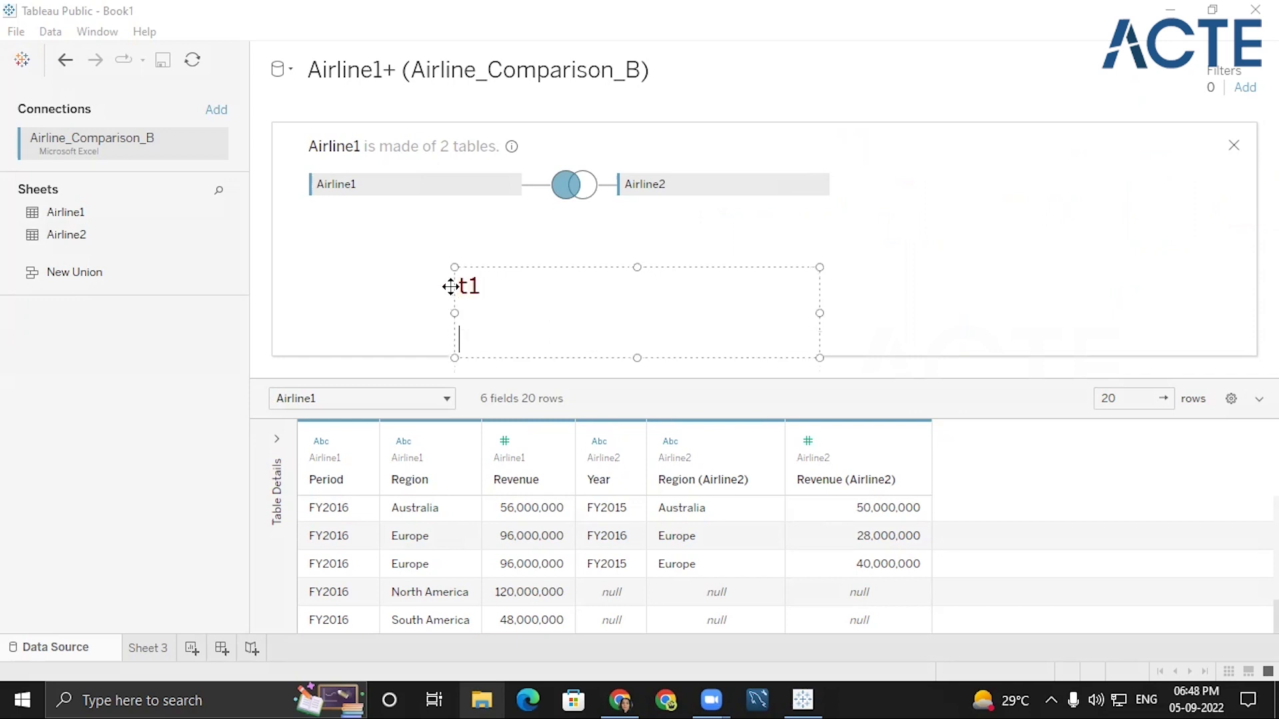
{"action": "type", "text": "name rollno"}
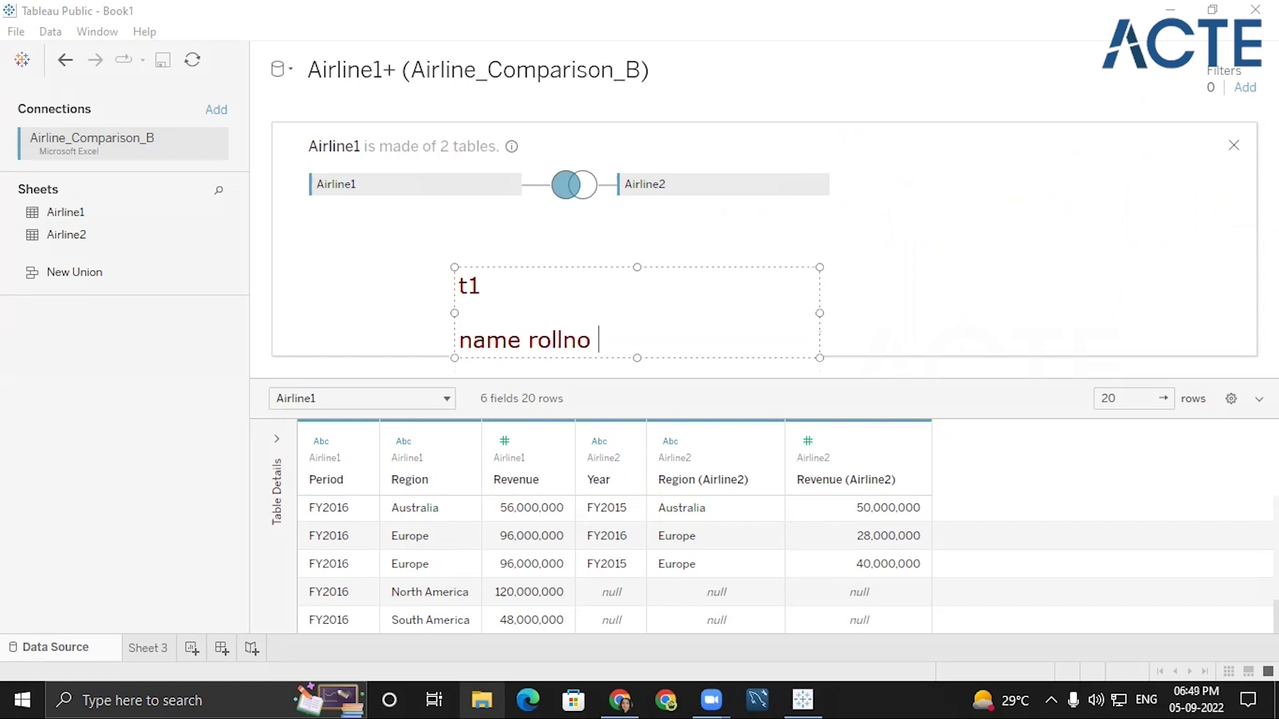
{"action": "type", "text": " marks"}
{"action": "type", "text": "t_id"}
{"action": "key", "text": "Return"}
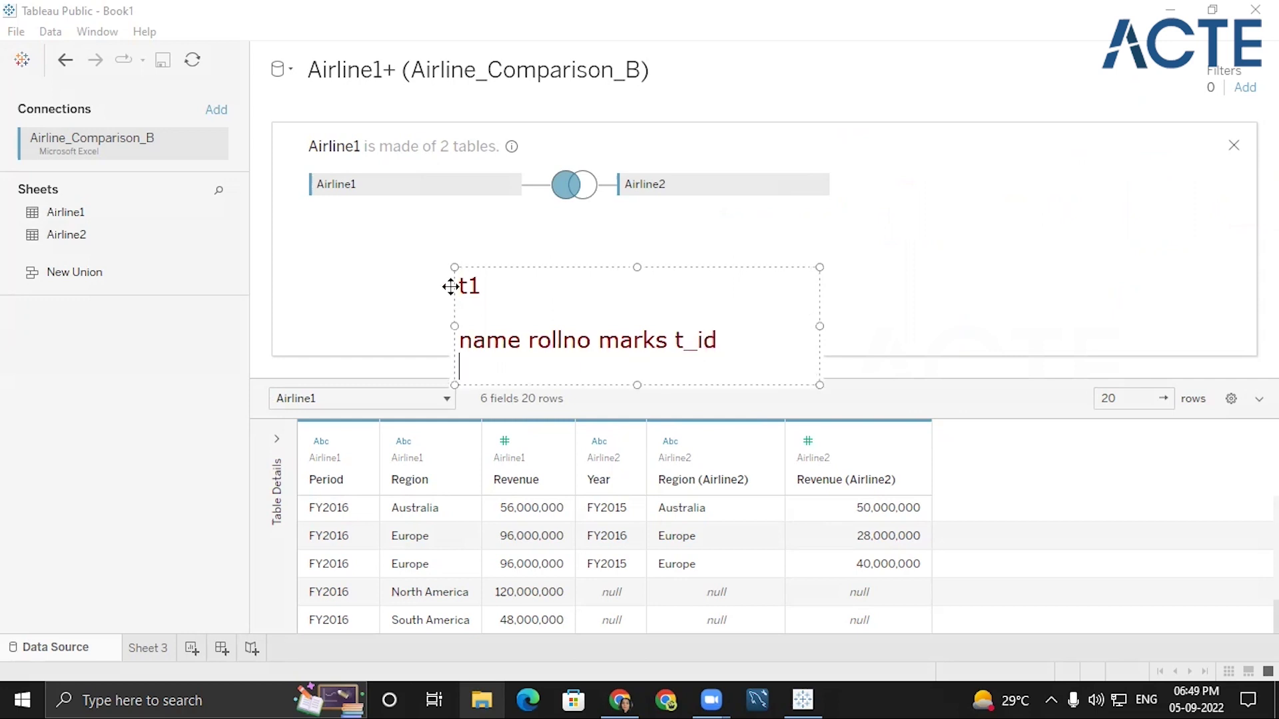
Add a second heading t2 further down the note with the column names t_id, subjectname and salary.
{"action": "key", "text": "Return"}
{"action": "key", "text": "Return"}
{"action": "key", "text": "Return"}
{"action": "key", "text": "Return"}
{"action": "key", "text": "Return"}
{"action": "key", "text": "Return"}
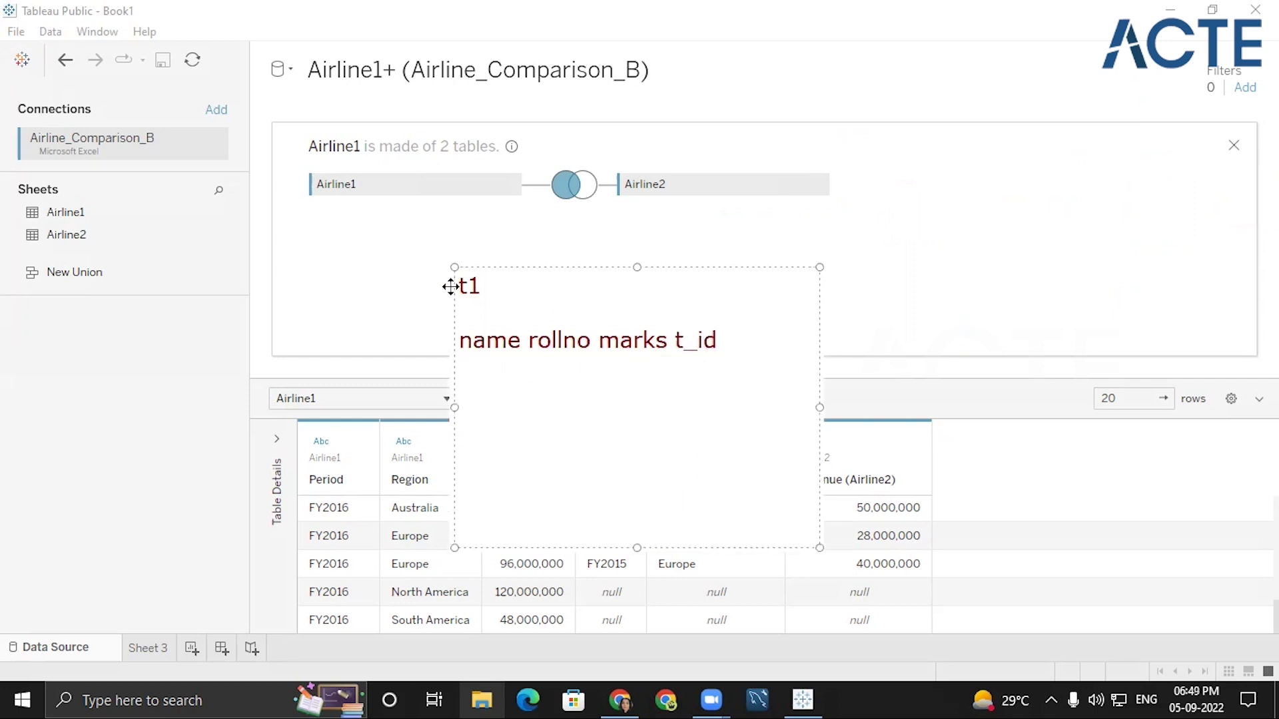
{"action": "type", "text": "t2"}
{"action": "key", "text": "Return"}
{"action": "key", "text": "Return"}
{"action": "type", "text": "t"}
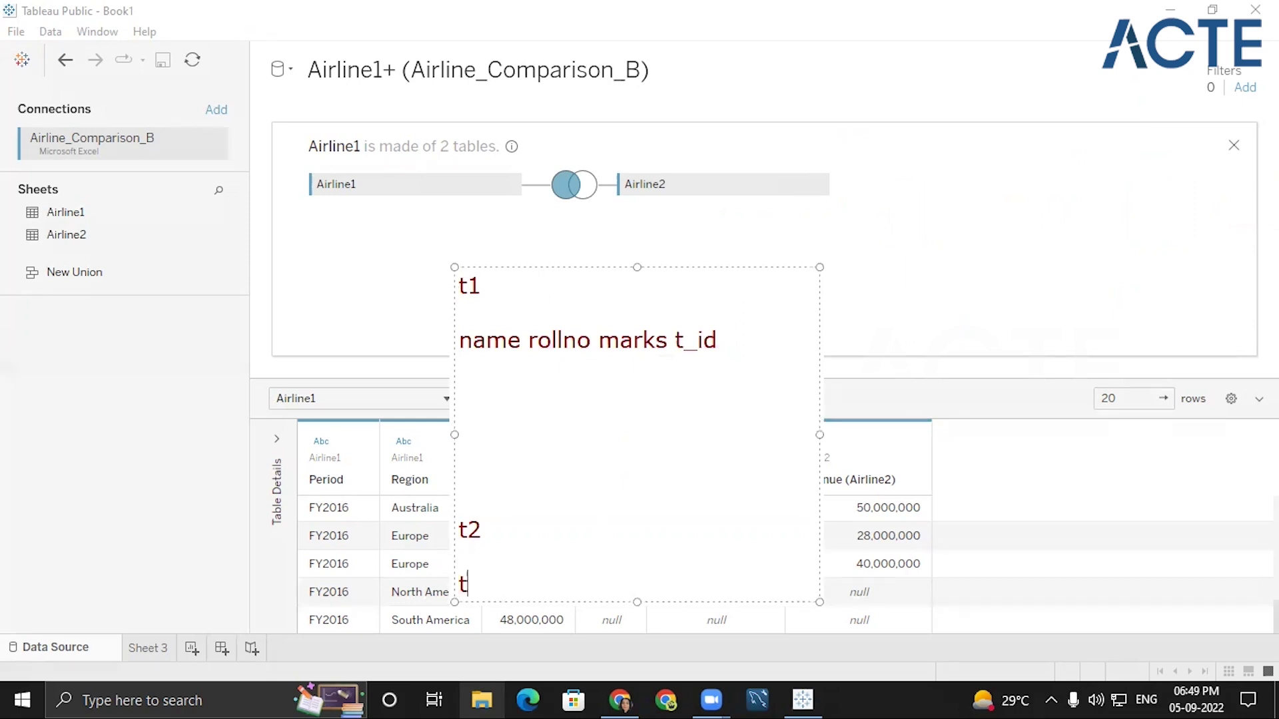
{"action": "type", "text": "_id   subject"}
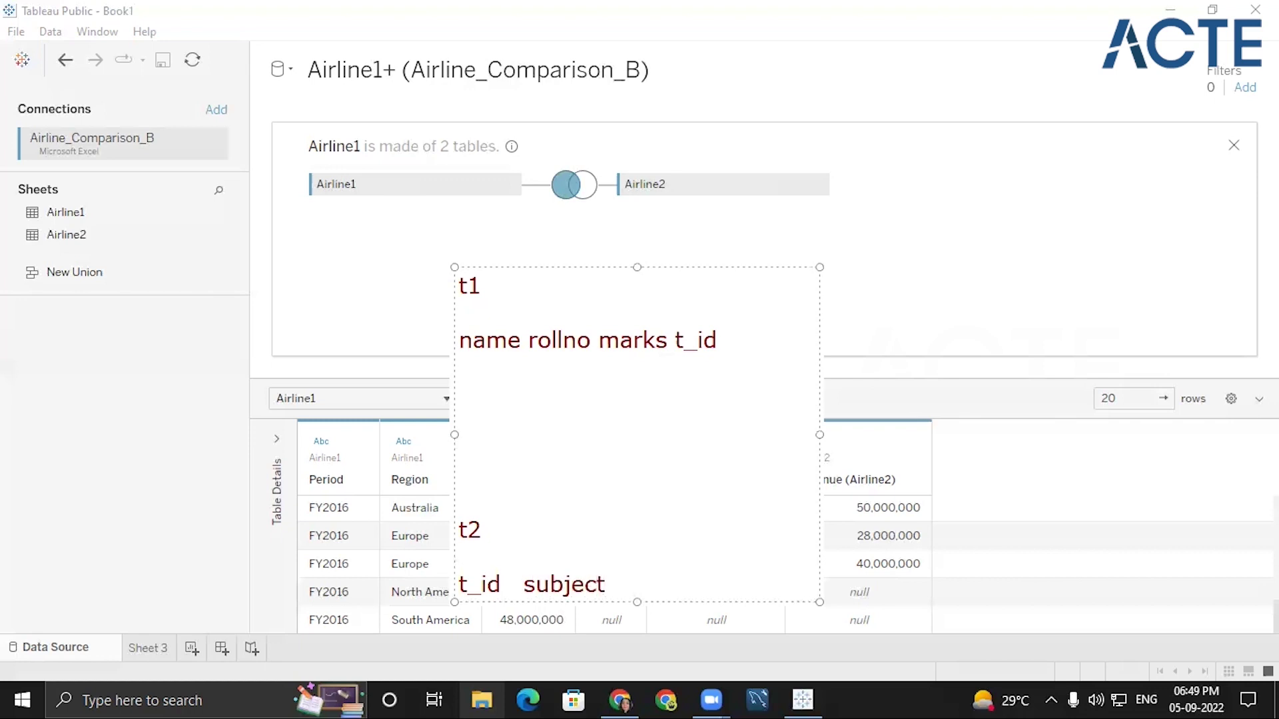
{"action": "type", "text": "name   slary"}
{"action": "left_click", "coordinate": [707, 584]}
{"action": "type", "text": "a"}
Move the text note over the Airline2 table and insert a name column before t_id under t2.
{"action": "left_click", "coordinate": [664, 266]}
{"action": "mouse_move", "coordinate": [665, 266]}
{"action": "left_mouse_down"}
{"action": "mouse_move", "coordinate": [798, 179]}
{"action": "mouse_move", "coordinate": [808, 157]}
{"action": "left_mouse_up"}
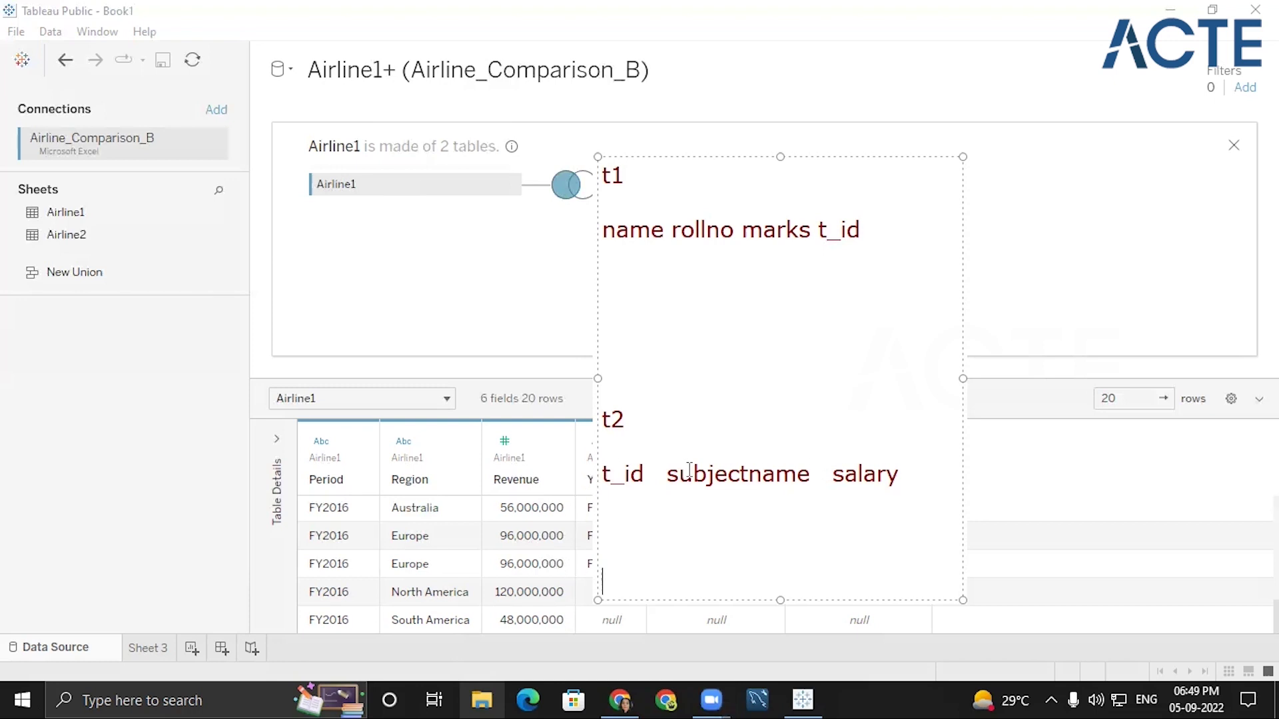
{"action": "key", "text": "Up"}
{"action": "key", "text": "Up"}
{"action": "key", "text": "Up"}
{"action": "key", "text": "Up"}
{"action": "key", "text": "Right"}
{"action": "key", "text": "Right"}
{"action": "key", "text": "Right"}
{"action": "key", "text": "Left"}
{"action": "key", "text": "Home"}
{"action": "type", "text": "nm="}
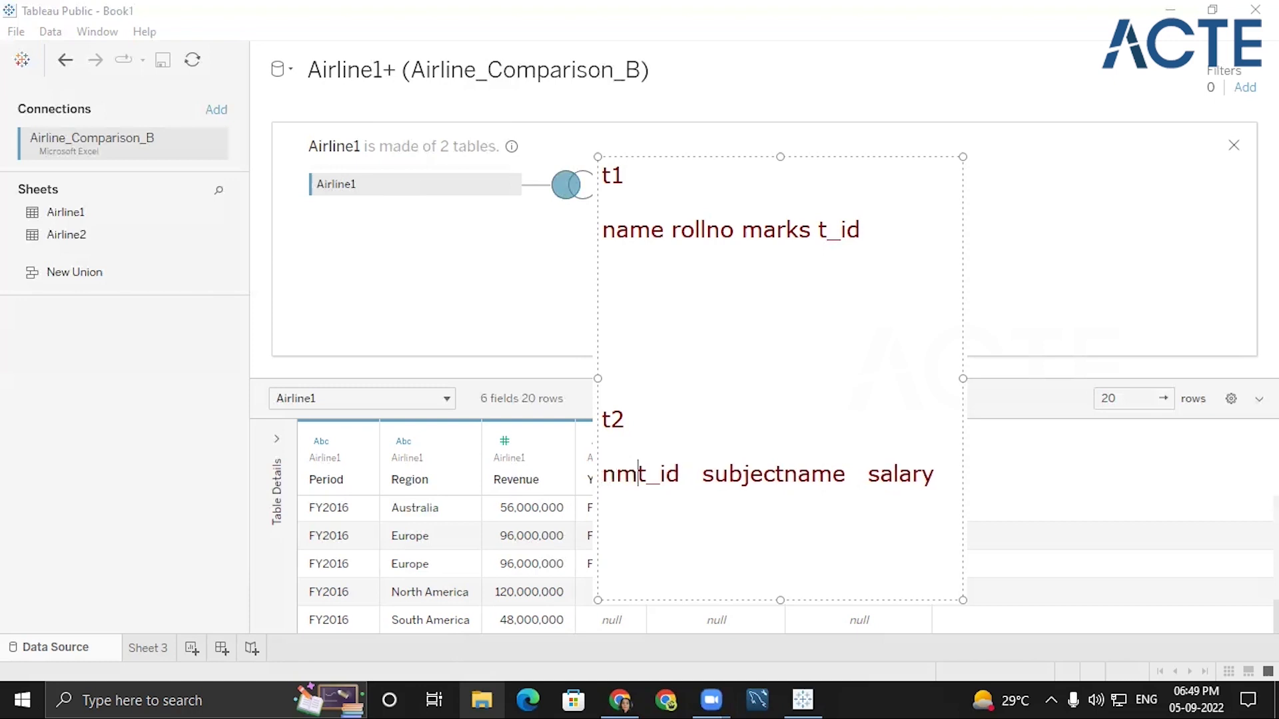
{"action": "type", "text": "amew"}
{"action": "key", "text": "BackSpace"}
{"action": "key", "text": "BackSpace"}
{"action": "key", "text": "BackSpace"}
{"action": "key", "text": "BackSpace"}
{"action": "key", "text": "BackSpace"}
{"action": "key", "text": "BackSpace"}
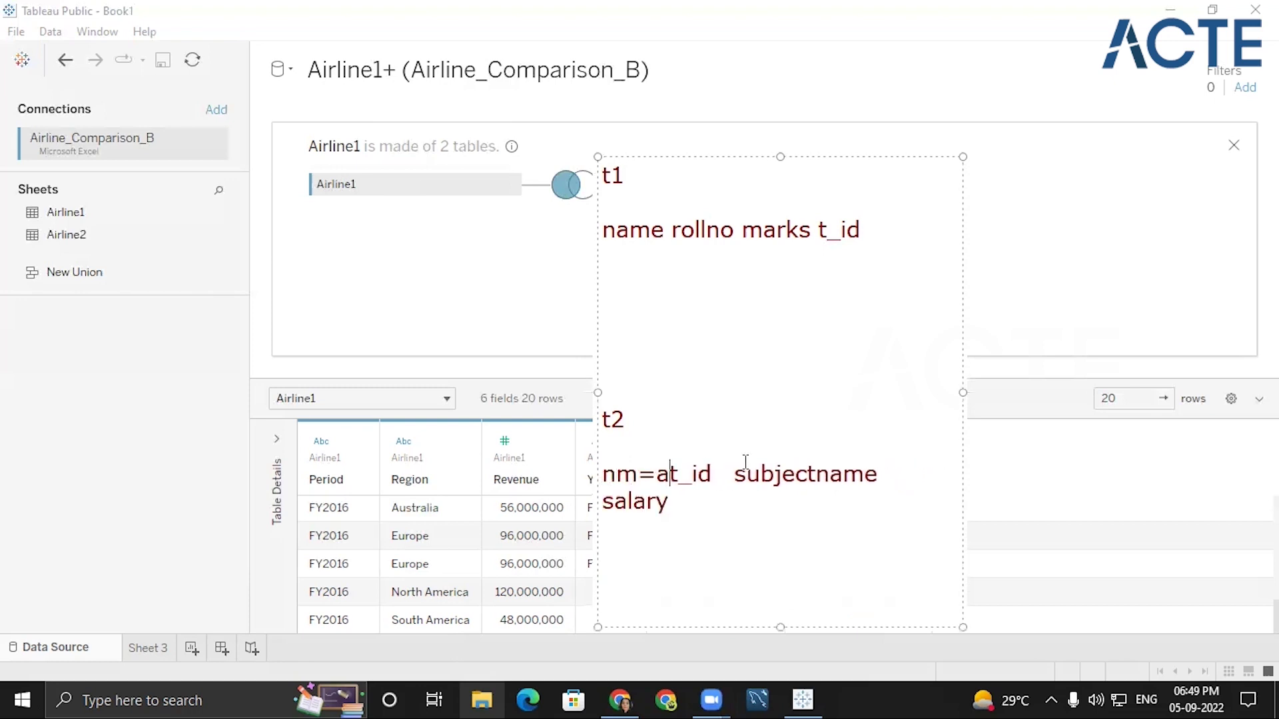
{"action": "type", "text": "ame"}
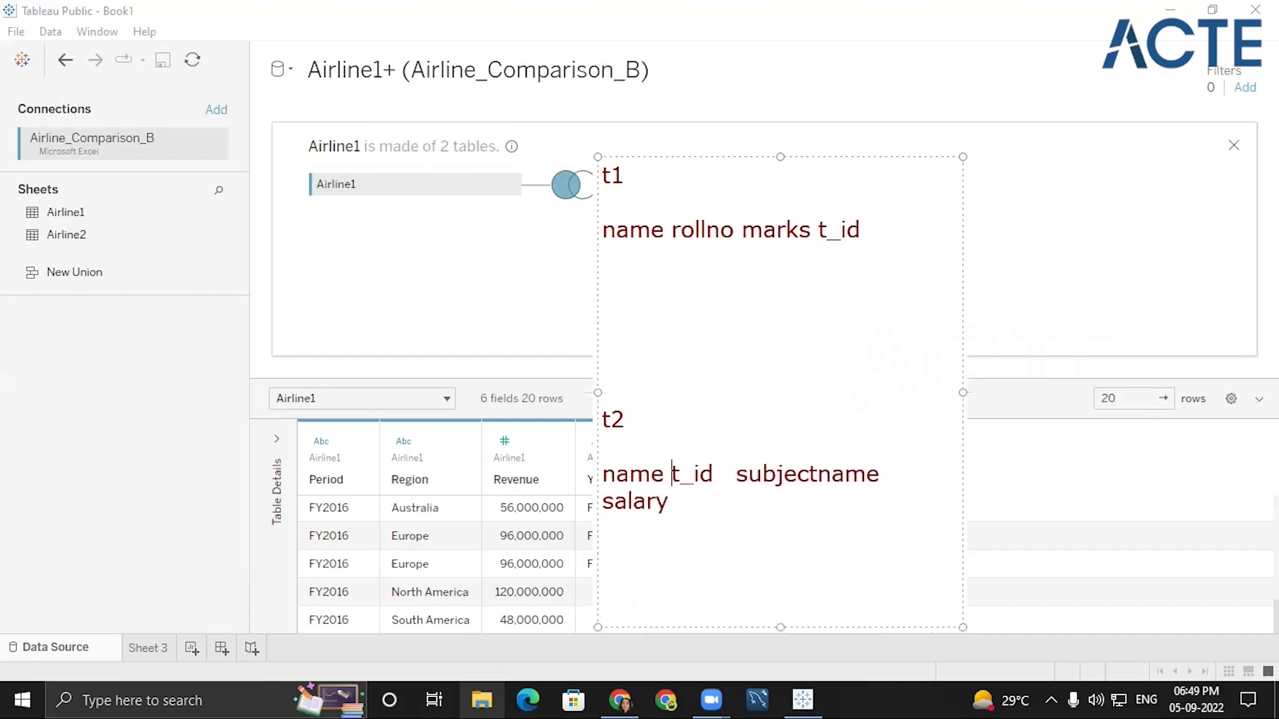
{"action": "key", "text": "Right"}
{"action": "key", "text": "Right"}
{"action": "key", "text": "Right"}
{"action": "key", "text": "Right"}
{"action": "key", "text": "Right"}
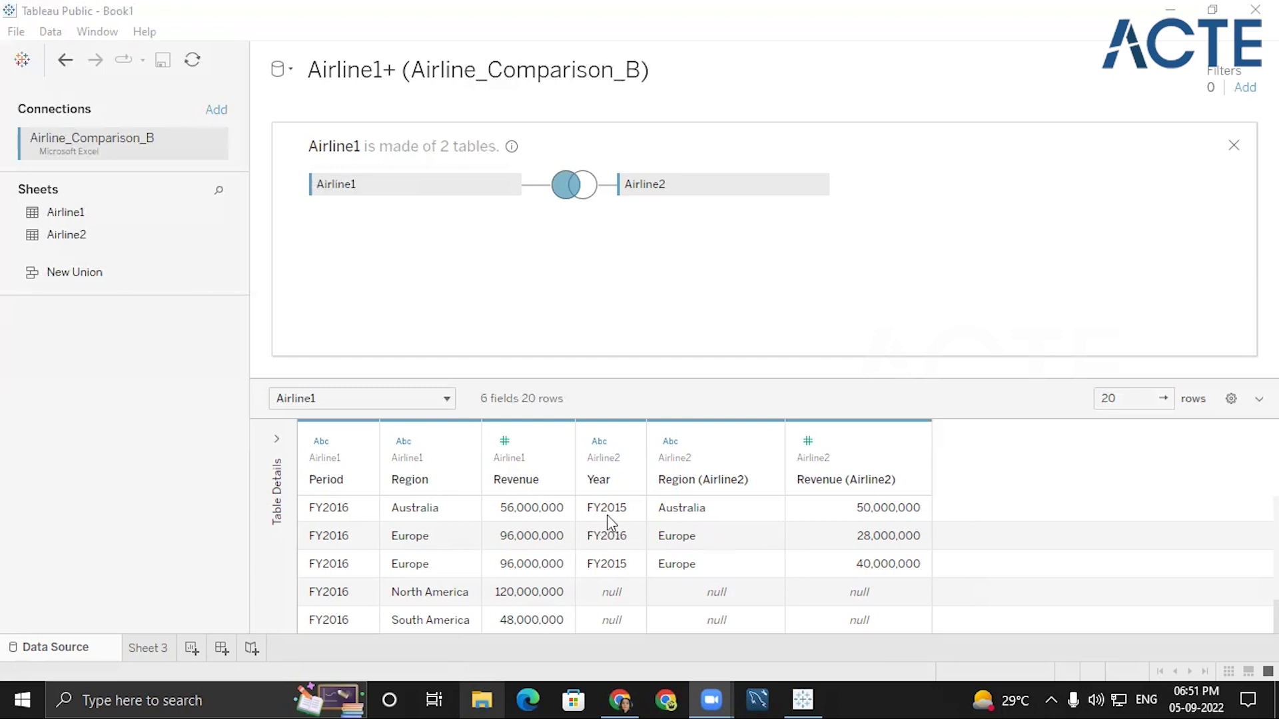
View the information on the physical tables that define the Airline1 logical table.
{"action": "left_click", "coordinate": [512, 146]}
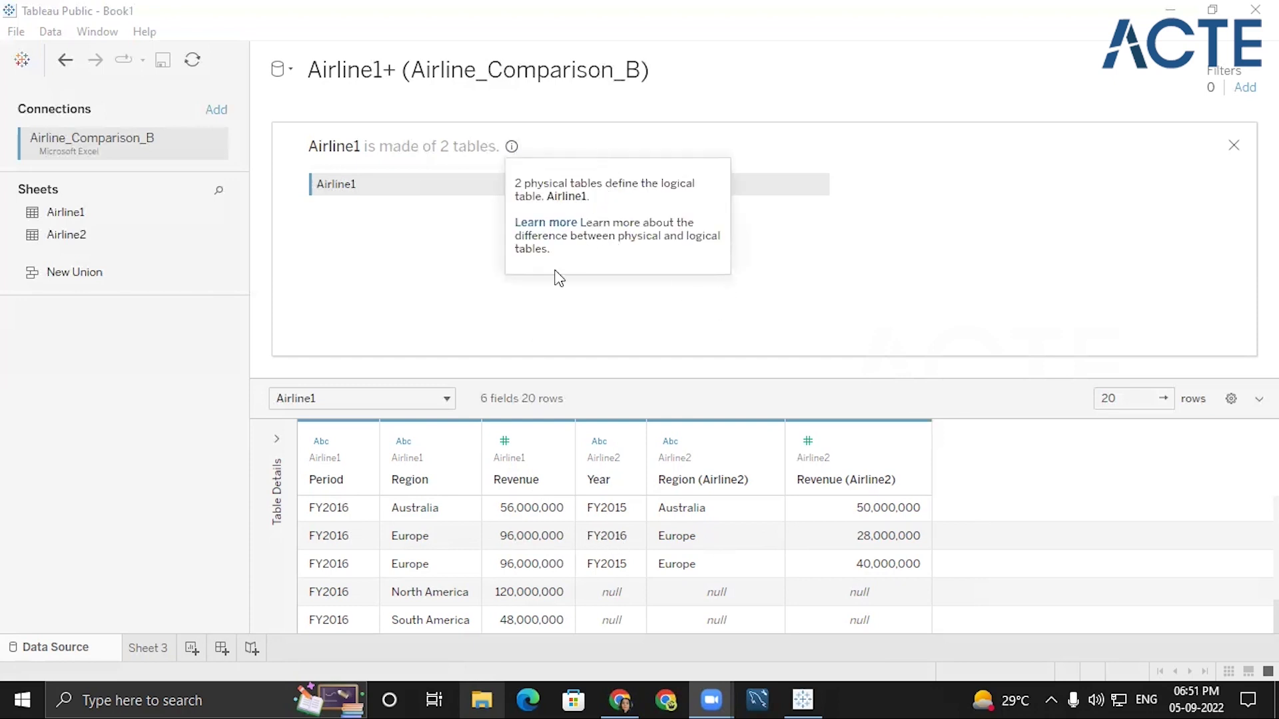
{"action": "left_click", "coordinate": [650, 371]}
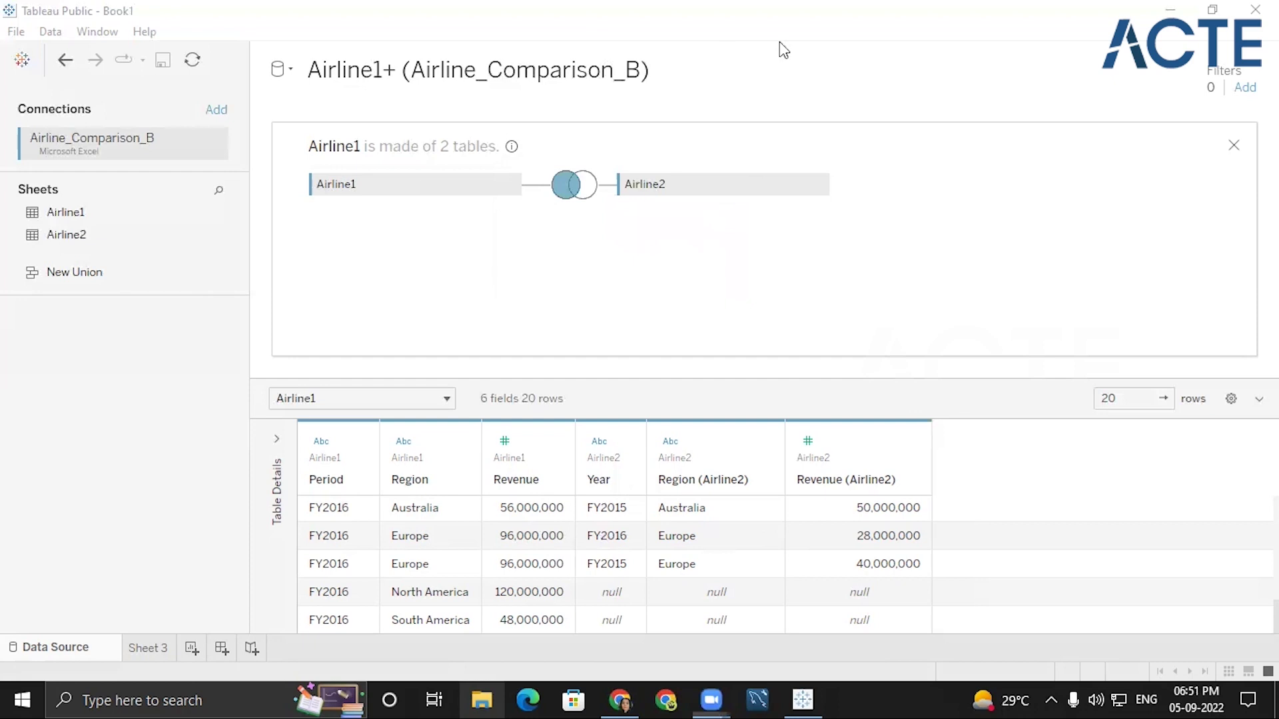
Bring back the t1 and t2 notes and mark the shared t_id column in both by hand.
{"action": "key", "text": "ctrl+z"}
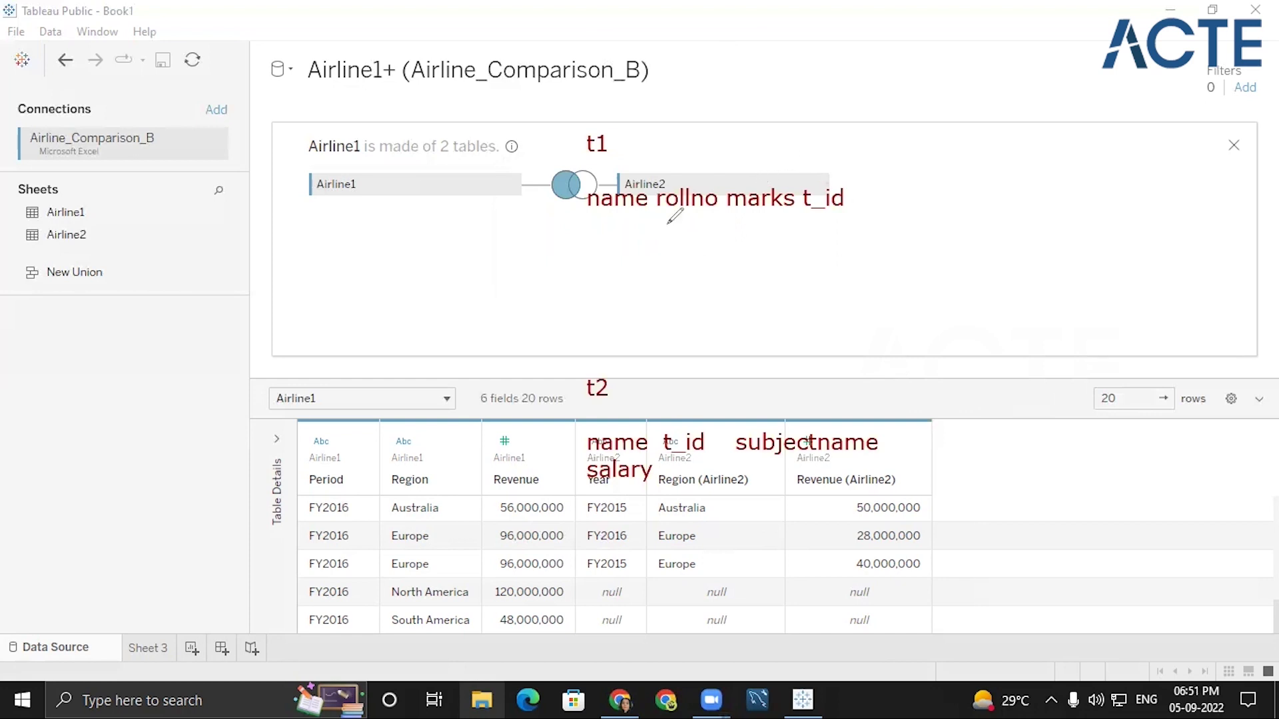
{"action": "left_click_drag", "start_coordinate": [803, 206], "coordinate": [849, 196]}
{"action": "mouse_move", "coordinate": [663, 448]}
{"action": "left_mouse_down"}
{"action": "mouse_move", "coordinate": [749, 421]}
{"action": "mouse_move", "coordinate": [656, 440]}
{"action": "left_mouse_up"}
{"action": "mouse_move", "coordinate": [836, 204]}
{"action": "left_mouse_down"}
{"action": "mouse_move", "coordinate": [808, 206]}
{"action": "mouse_move", "coordinate": [821, 209]}
{"action": "left_mouse_up"}
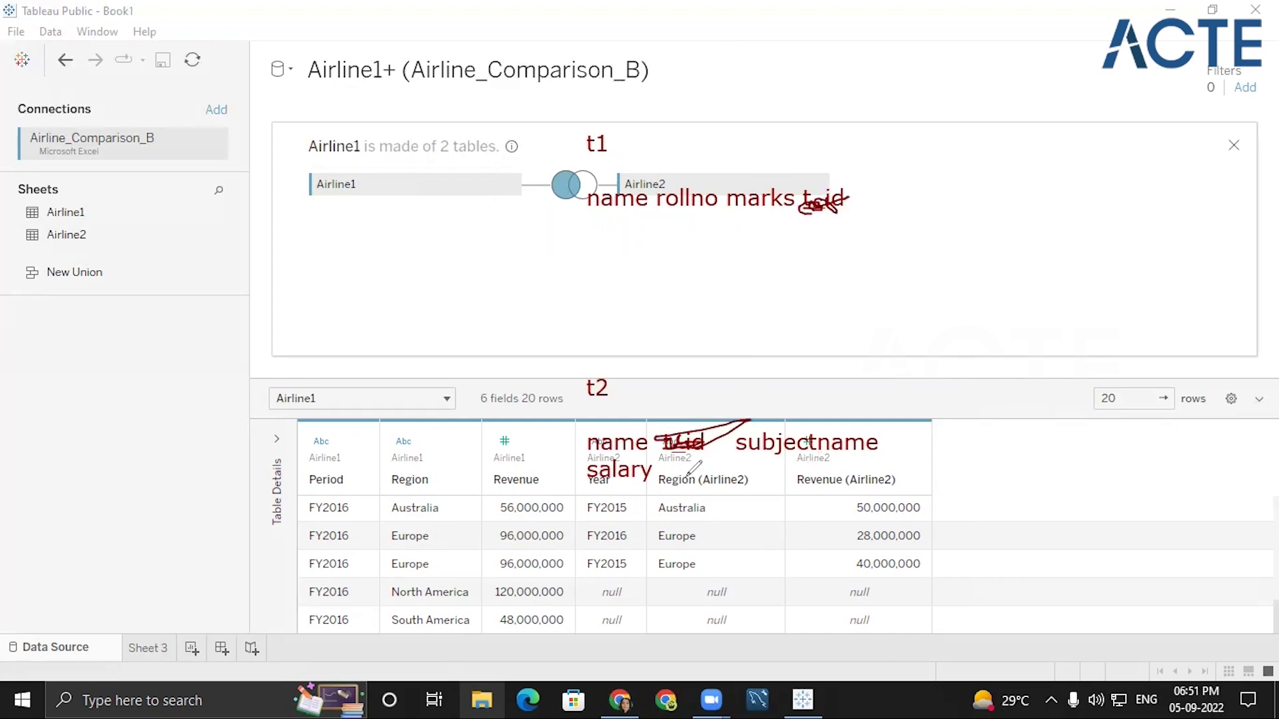
{"action": "mouse_move", "coordinate": [668, 480]}
{"action": "left_mouse_down"}
{"action": "mouse_move", "coordinate": [725, 474]}
{"action": "mouse_move", "coordinate": [746, 489]}
{"action": "left_mouse_up"}
Start a new on-screen text note listing the columns empid, ename, dob and salary.
{"action": "left_click", "coordinate": [712, 292]}
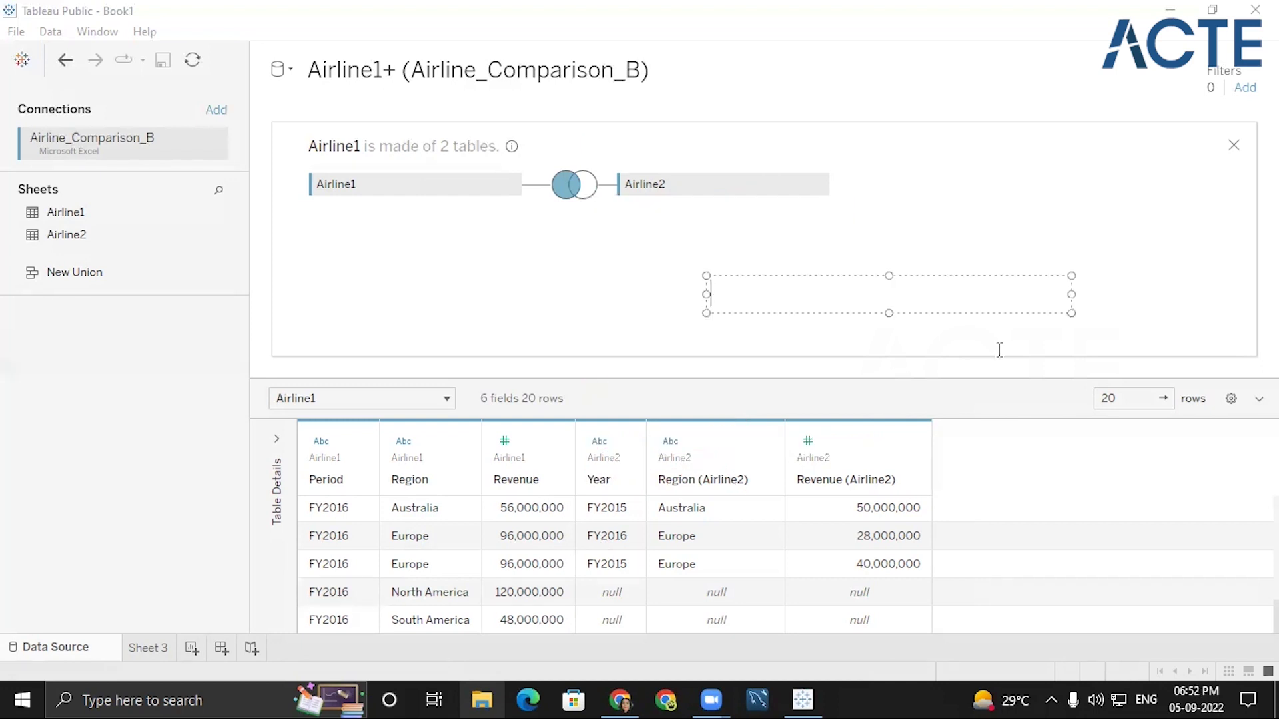
{"action": "type", "text": "emp "}
{"action": "type", "text": "od"}
{"action": "key", "text": "BackSpace"}
{"action": "key", "text": "BackSpace"}
{"action": "type", "text": "id enmae"}
{"action": "key", "text": "BackSpace"}
{"action": "key", "text": "BackSpace"}
{"action": "key", "text": "BackSpace"}
{"action": "type", "text": "ame "}
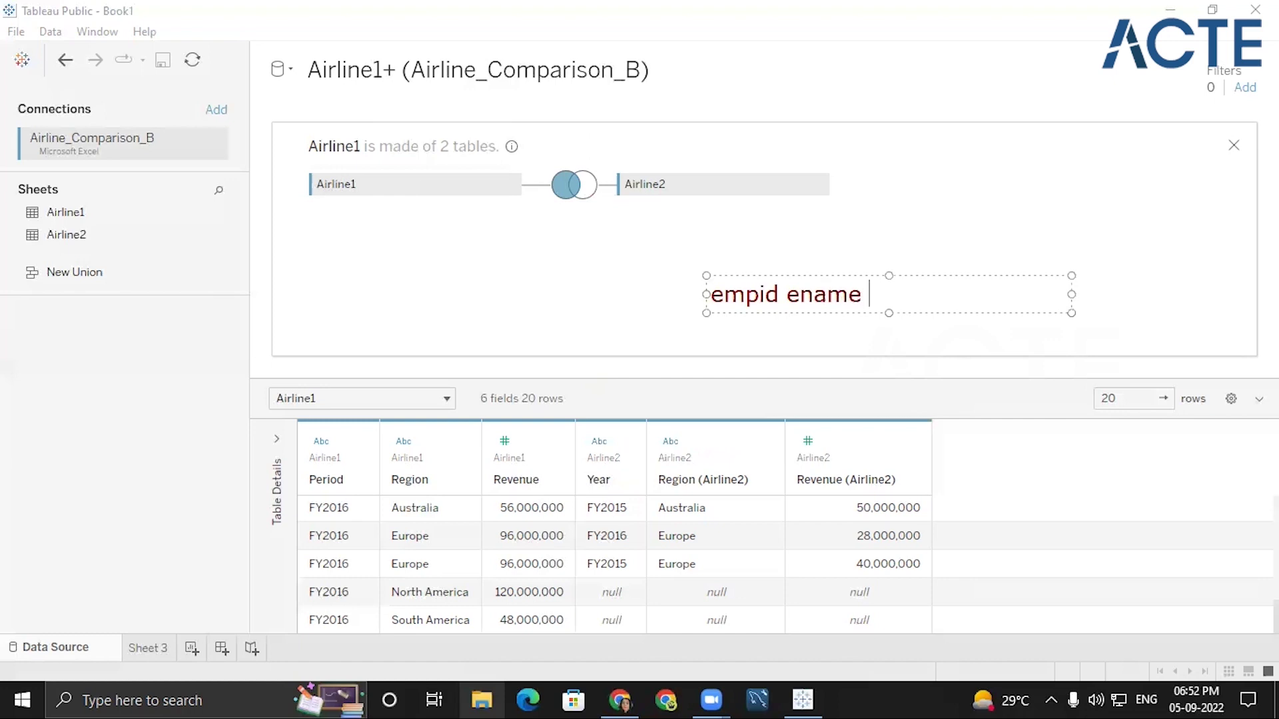
{"action": "type", "text": "dob"}
{"action": "type", "text": "salary"}
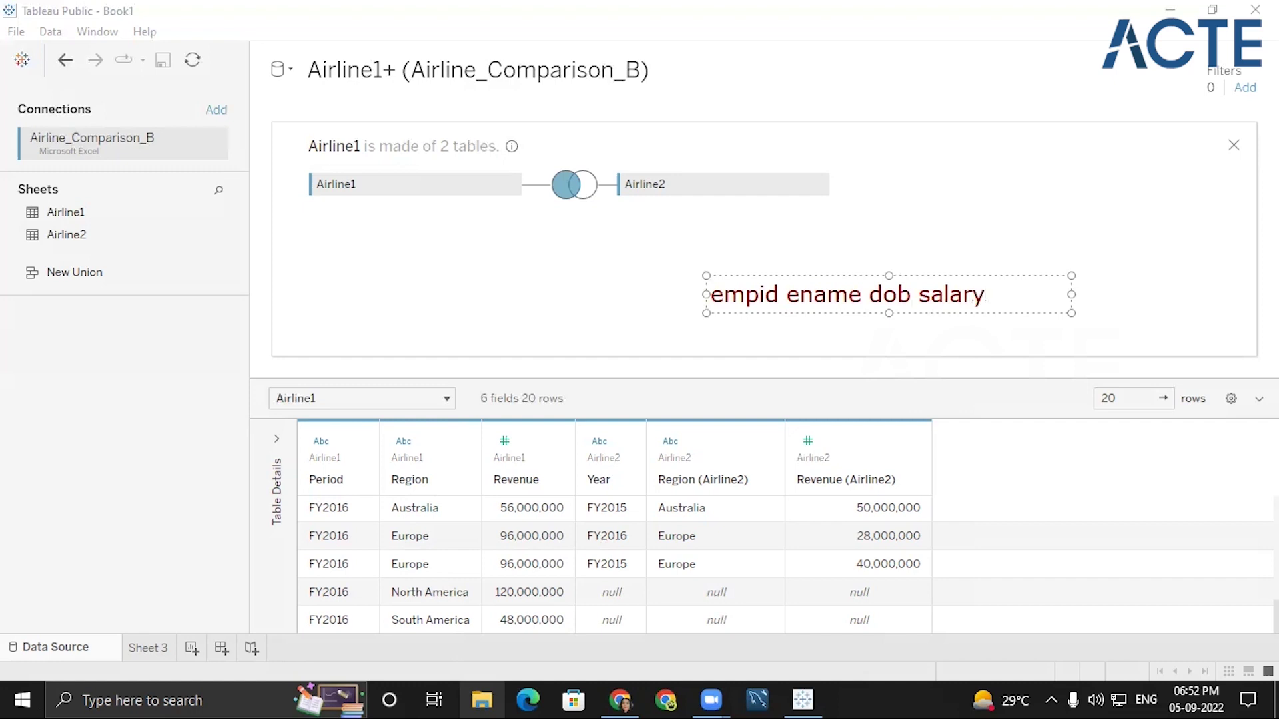
Insert a department column between dob and salary in the text note.
{"action": "left_click", "coordinate": [919, 293]}
{"action": "type", "text": "departm,em"}
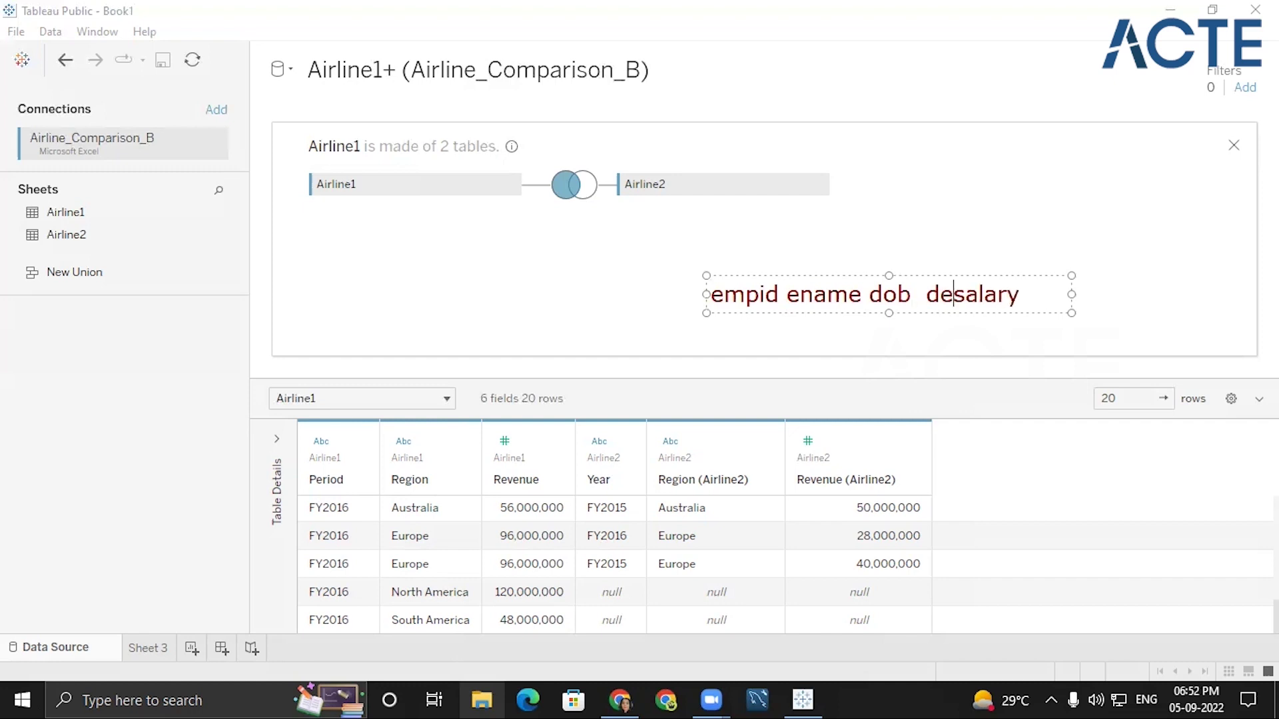
{"action": "type", "text": "ny"}
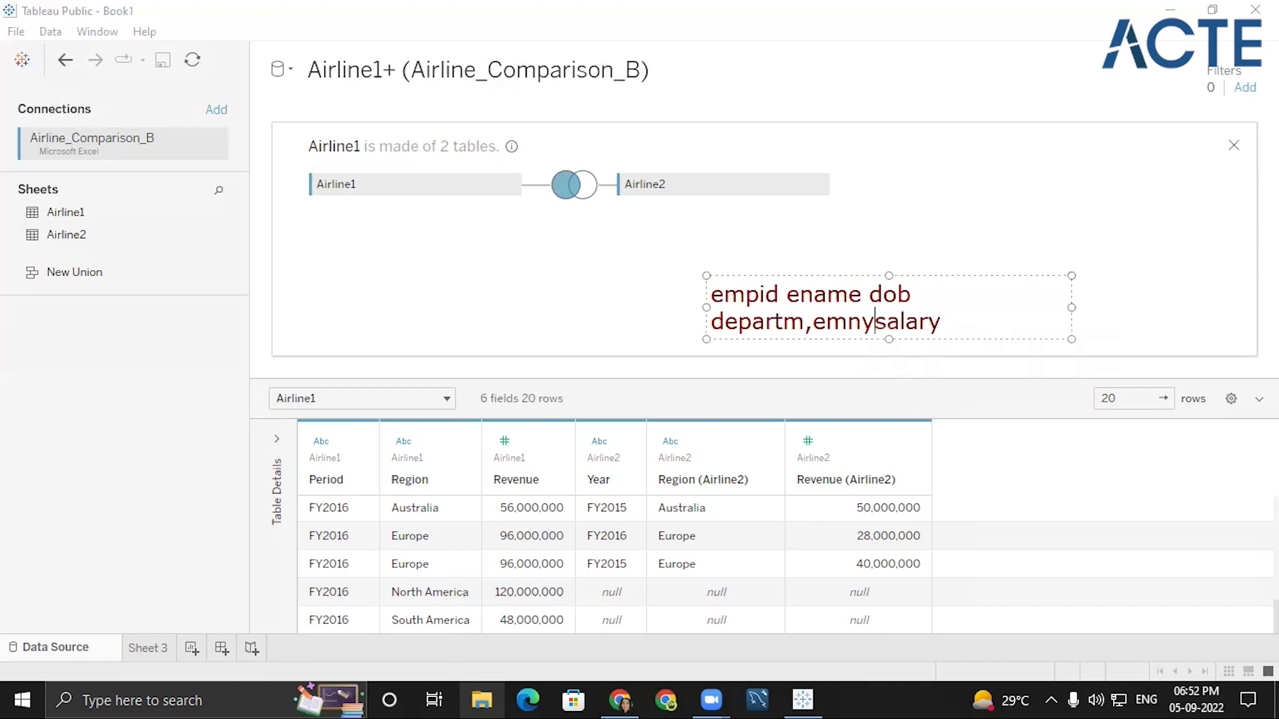
{"action": "key", "text": "BackSpace"}
{"action": "key", "text": "BackSpace"}
{"action": "key", "text": "BackSpace"}
{"action": "key", "text": "BackSpace"}
{"action": "key", "text": "BackSpace"}
{"action": "type", "text": "e"}
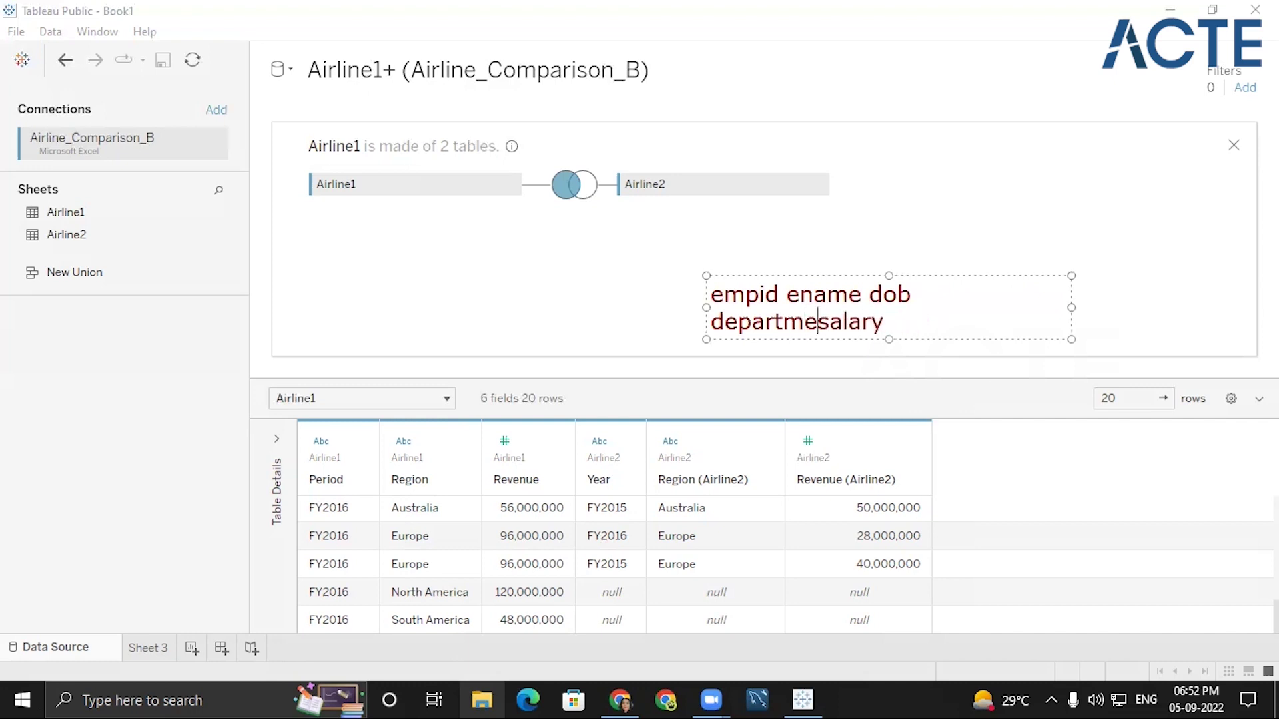
{"action": "type", "text": "nt"}
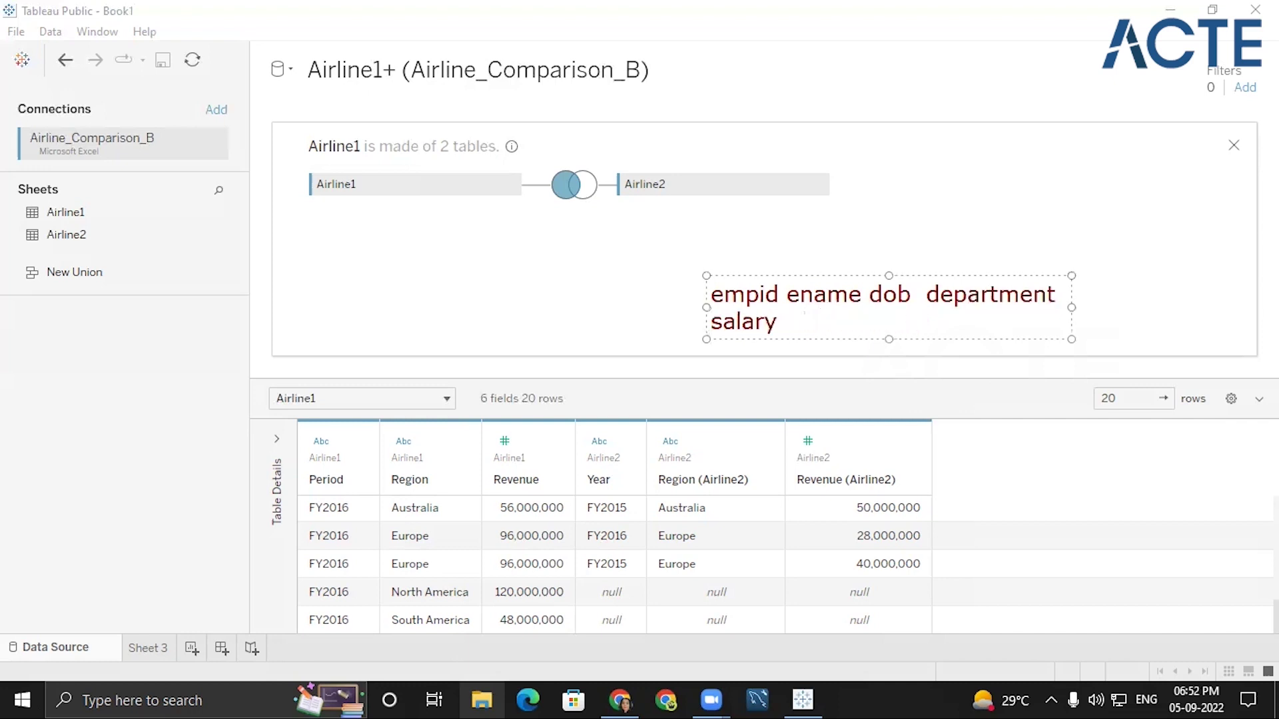
Insert a mailid column between ename and dob in the note's column list.
{"action": "key", "text": "Right"}
{"action": "key", "text": "Right"}
{"action": "key", "text": "Right"}
{"action": "key", "text": "Right"}
{"action": "key", "text": "Right"}
{"action": "key", "text": "Right"}
{"action": "key", "text": "Right"}
{"action": "key", "text": "Right"}
{"action": "key", "text": "Right"}
{"action": "key", "text": "Right"}
{"action": "key", "text": "Right"}
{"action": "type", "text": "mail"}
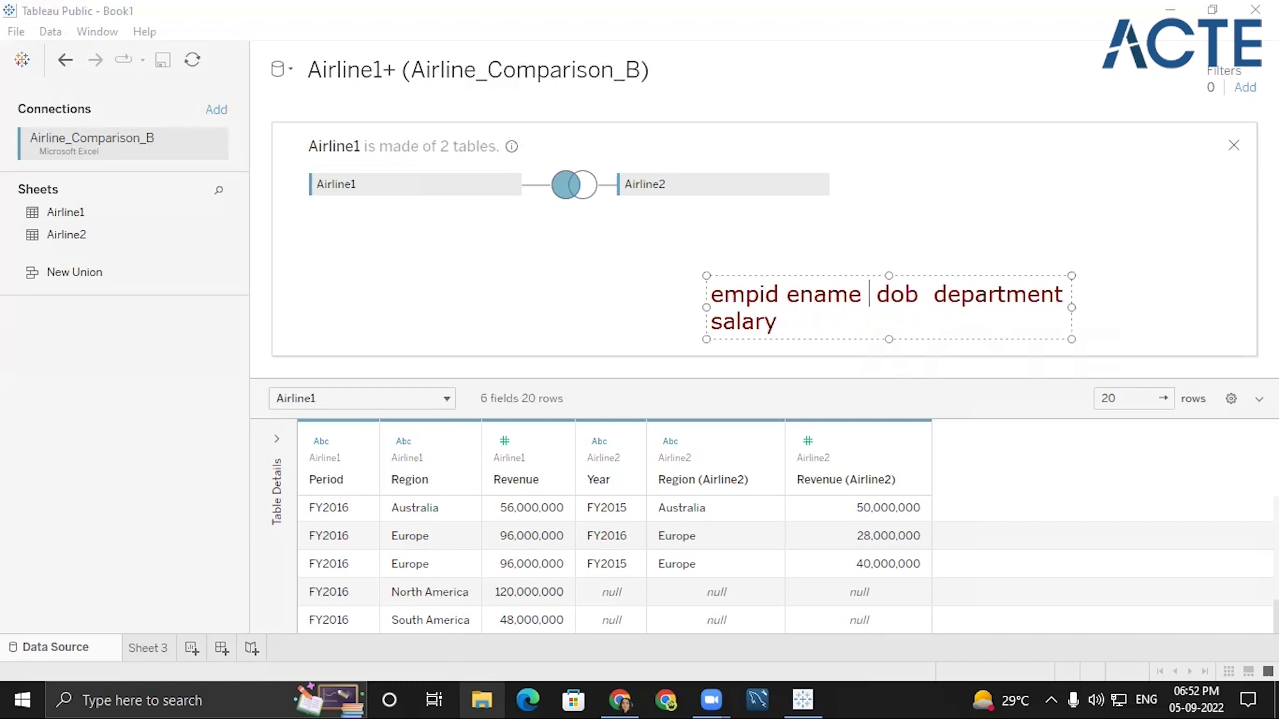
{"action": "type", "text": "id"}
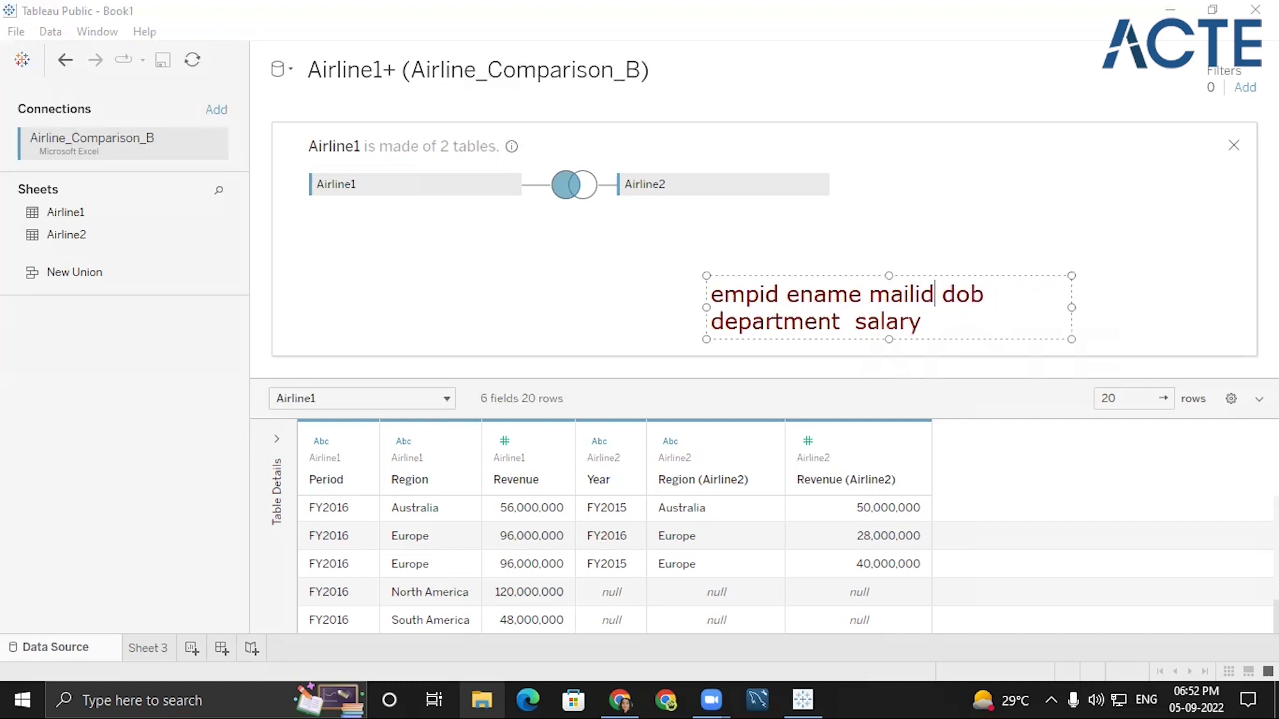
Leave several blank lines below the first column list and start a second list with depname, did and avgsalaru.
{"action": "key", "text": "Down"}
{"action": "key", "text": "Return"}
{"action": "key", "text": "Return"}
{"action": "key", "text": "Return"}
{"action": "key", "text": "Return"}
{"action": "key", "text": "Return"}
{"action": "key", "text": "Return"}
{"action": "key", "text": "Return"}
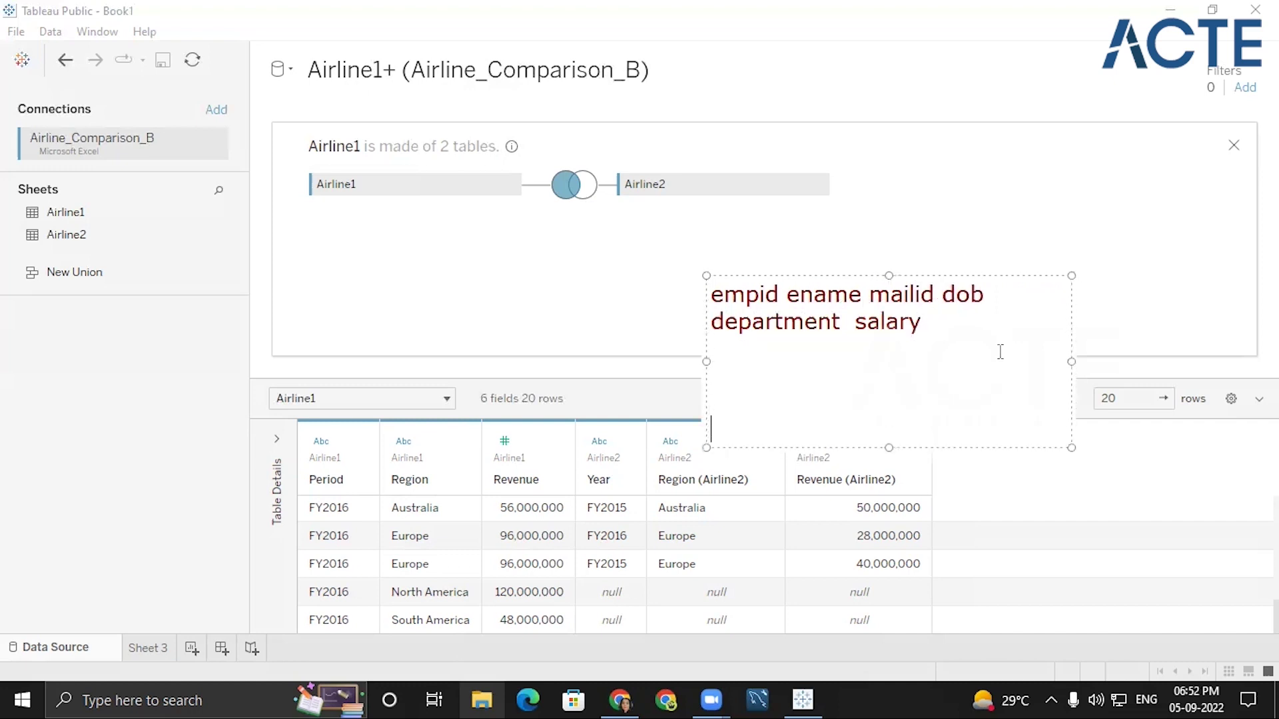
{"action": "type", "text": "de["}
{"action": "key", "text": "BackSpace"}
{"action": "type", "text": "p"}
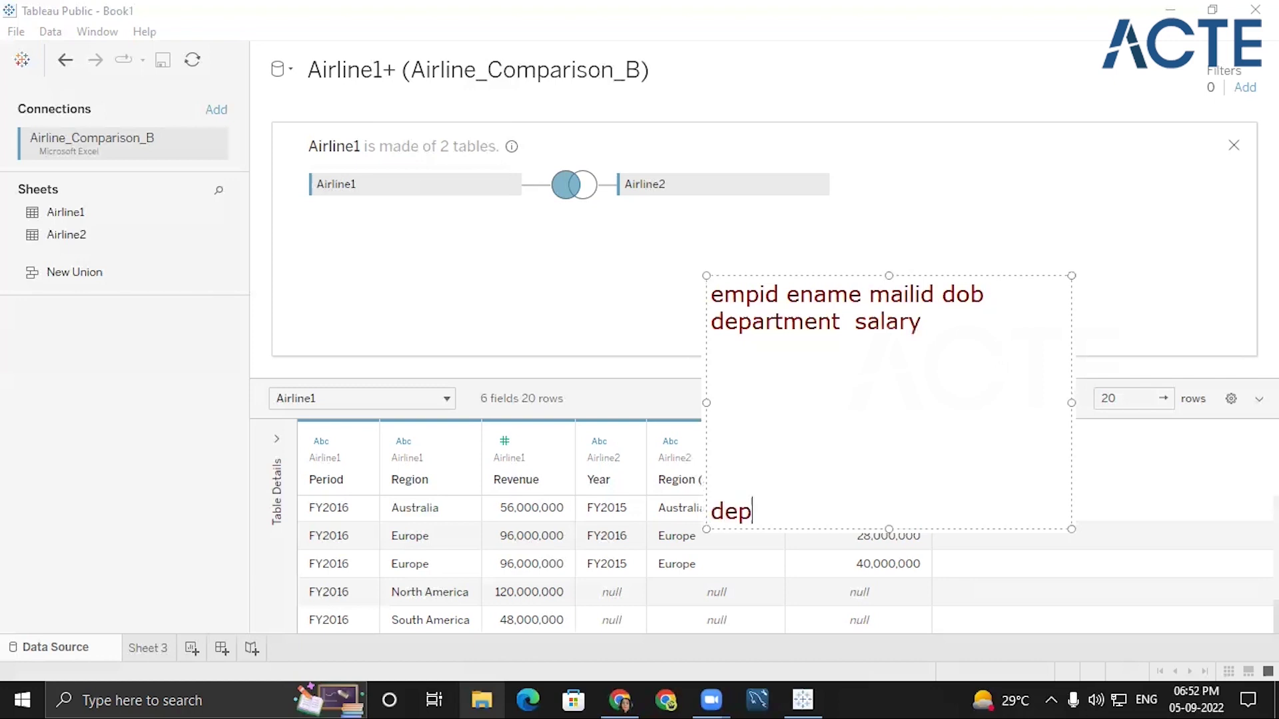
{"action": "type", "text": "name did "}
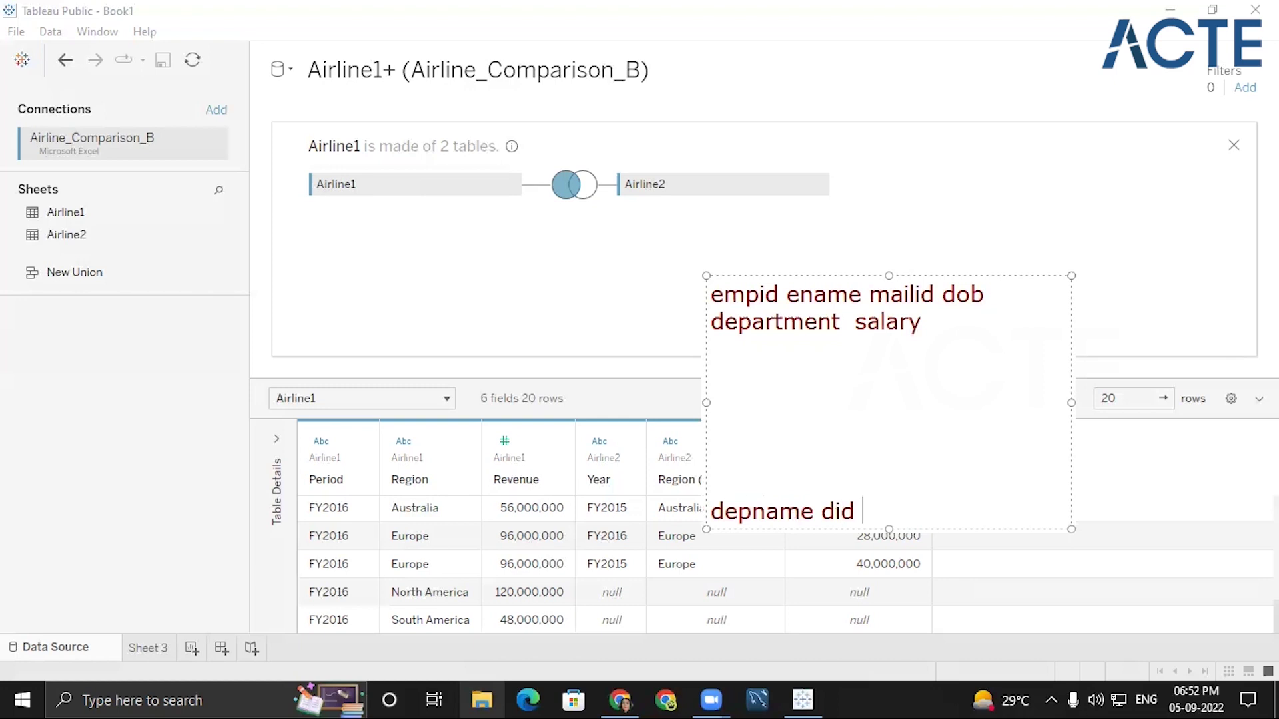
{"action": "type", "text": "a"}
{"action": "key", "text": "BackSpace"}
{"action": "type", "text": "ab"}
{"action": "key", "text": "BackSpace"}
{"action": "type", "text": "vgsale"}
{"action": "key", "text": "BackSpace"}
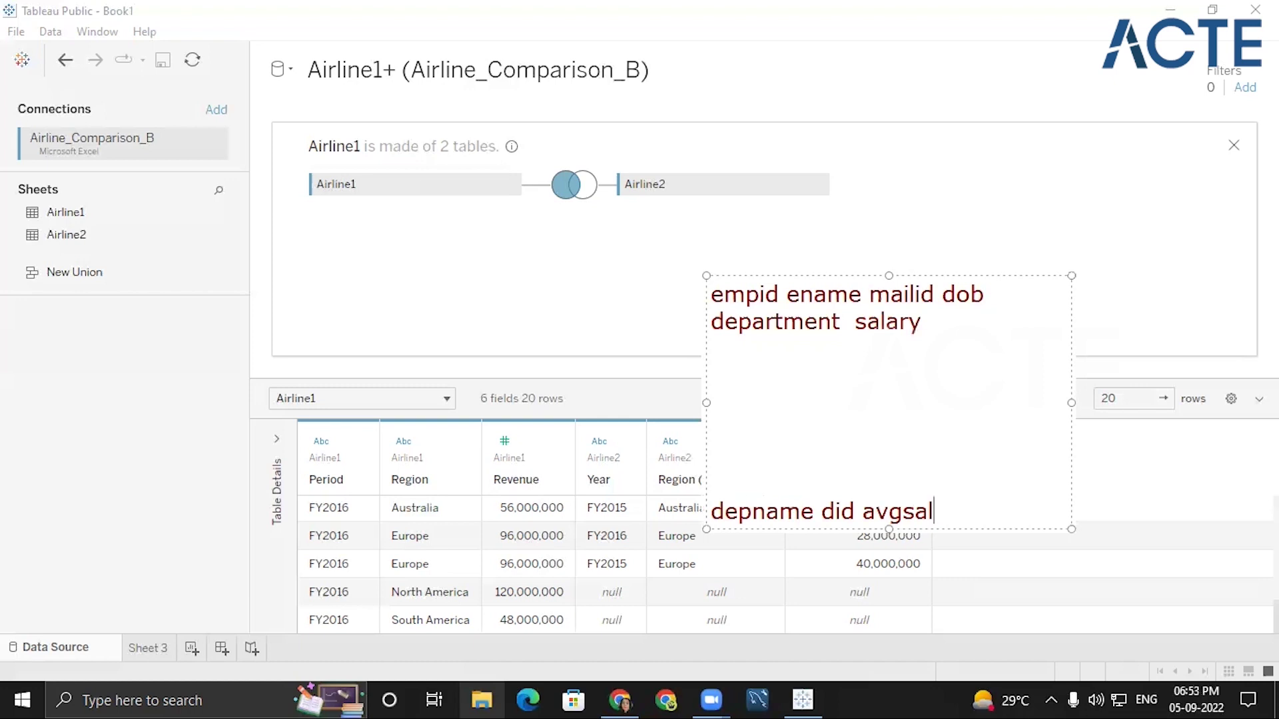
{"action": "type", "text": "aru"}
Extend the second column list with mailid and dob after avgsalaru.
{"action": "double_click", "coordinate": [841, 511]}
{"action": "left_click", "coordinate": [840, 512]}
{"action": "left_click_drag", "start_coordinate": [814, 512], "coordinate": [729, 519]}
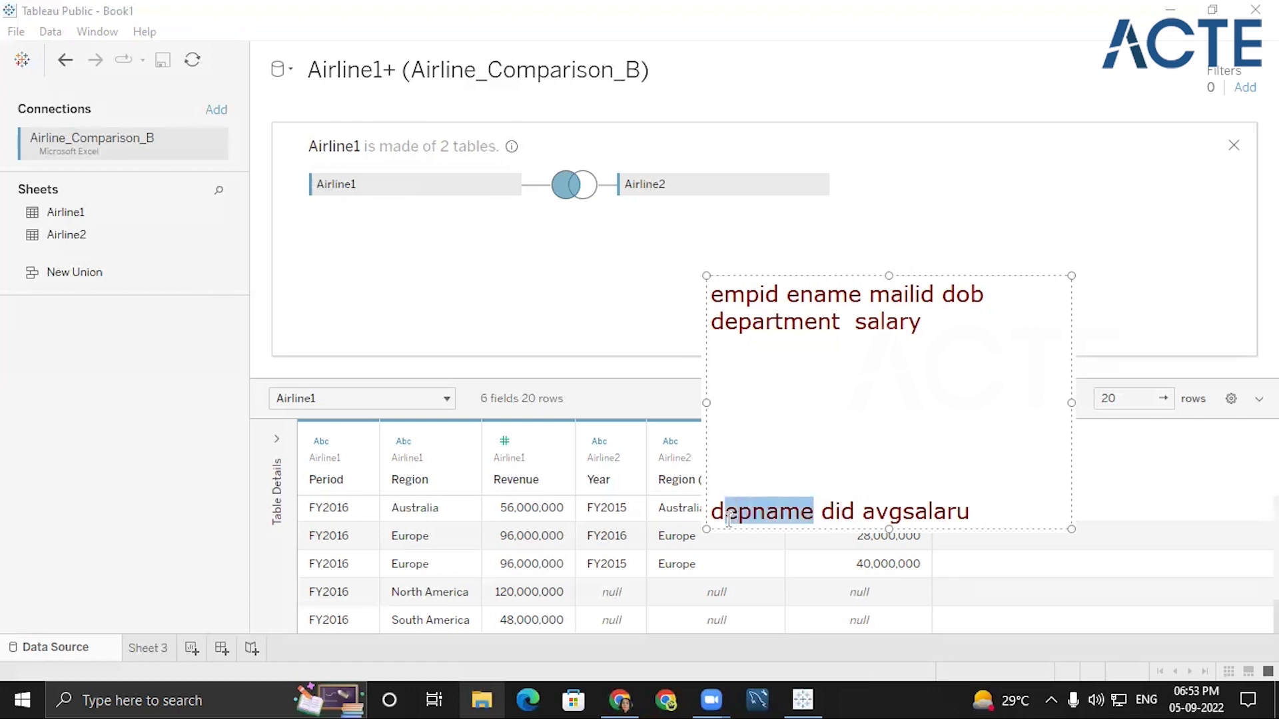
{"action": "left_click", "coordinate": [726, 521]}
{"action": "left_click", "coordinate": [987, 514]}
{"action": "type", "text": "ma"}
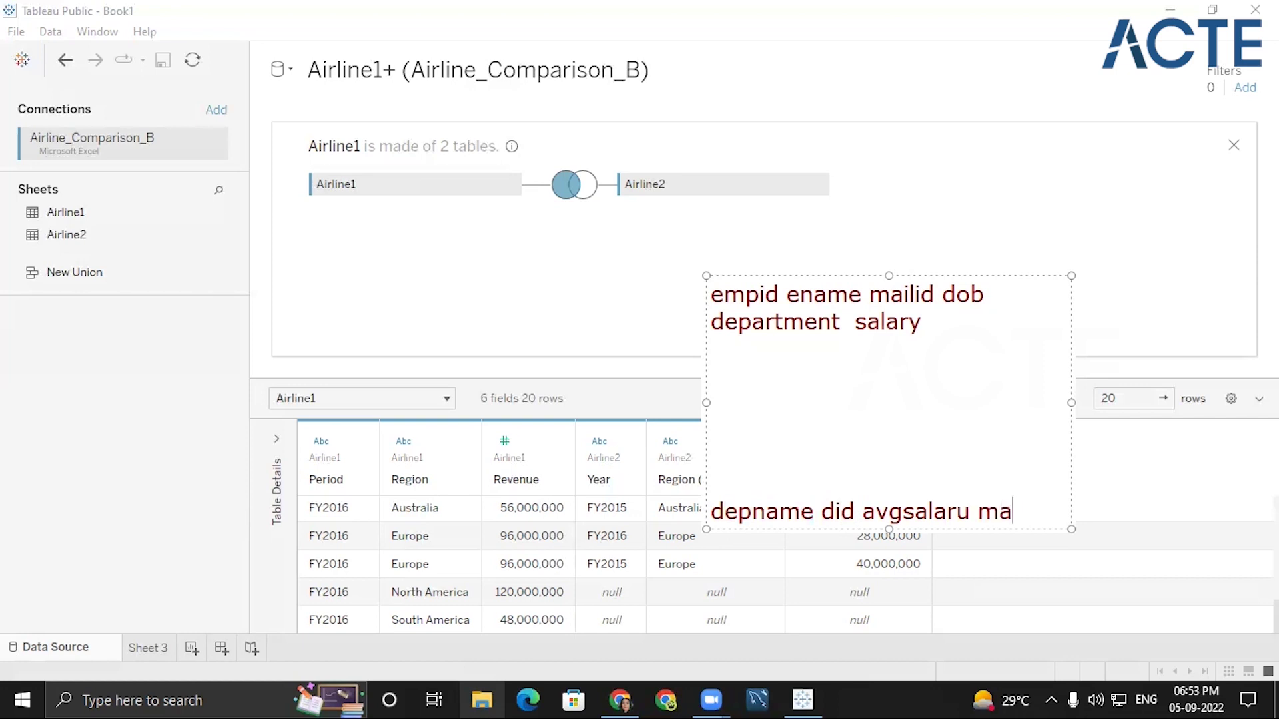
{"action": "type", "text": "ilid dob"}
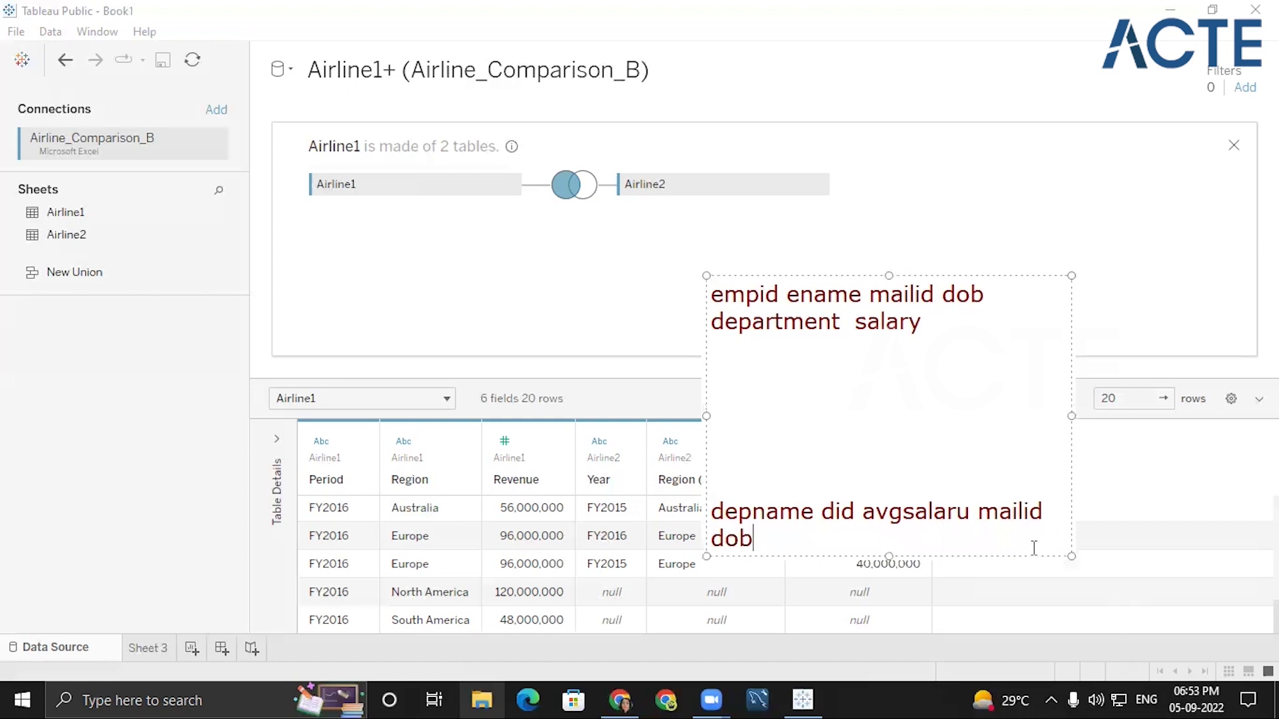
Move the note up over the Airline2 table and highlight depname in the second column list as the counterpart of department.
{"action": "left_click_drag", "start_coordinate": [877, 271], "coordinate": [816, 165]}
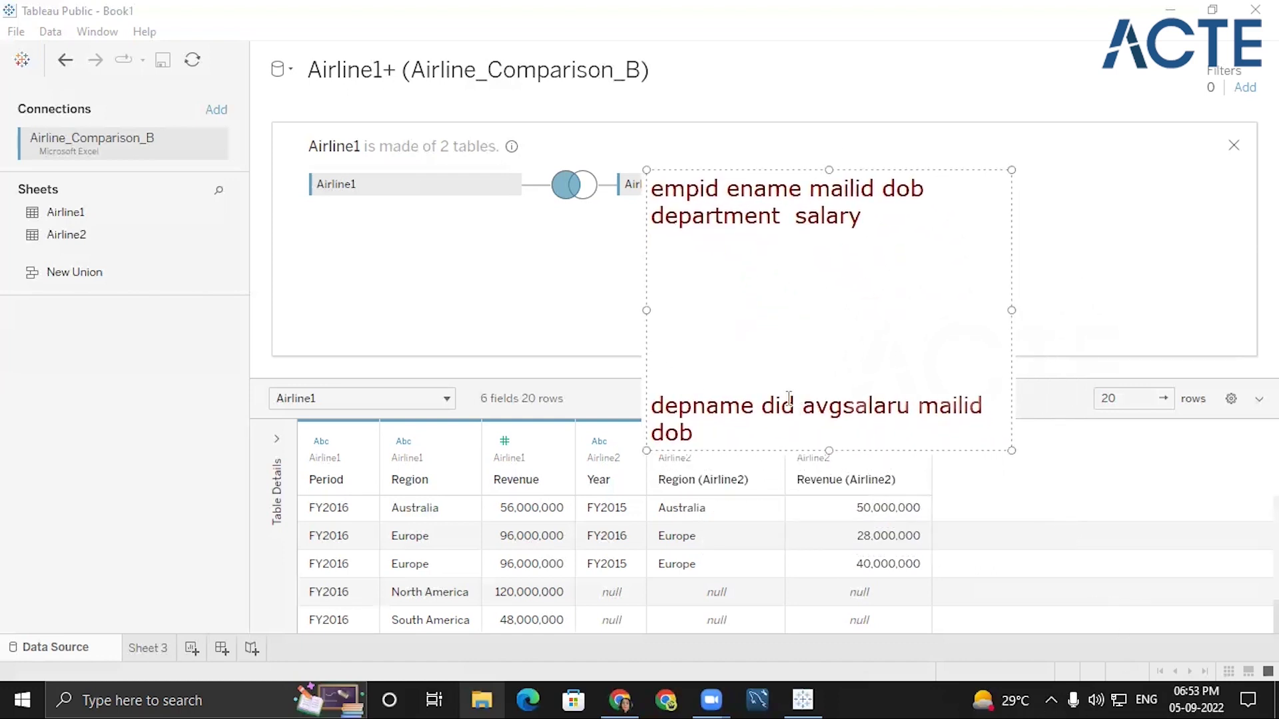
{"action": "left_click_drag", "start_coordinate": [678, 215], "coordinate": [719, 220]}
{"action": "left_click", "coordinate": [720, 220]}
{"action": "left_click_drag", "start_coordinate": [741, 405], "coordinate": [678, 407]}
{"action": "left_click", "coordinate": [732, 221]}
{"action": "double_click", "coordinate": [732, 220]}
{"action": "left_click_drag", "start_coordinate": [753, 406], "coordinate": [675, 408]}
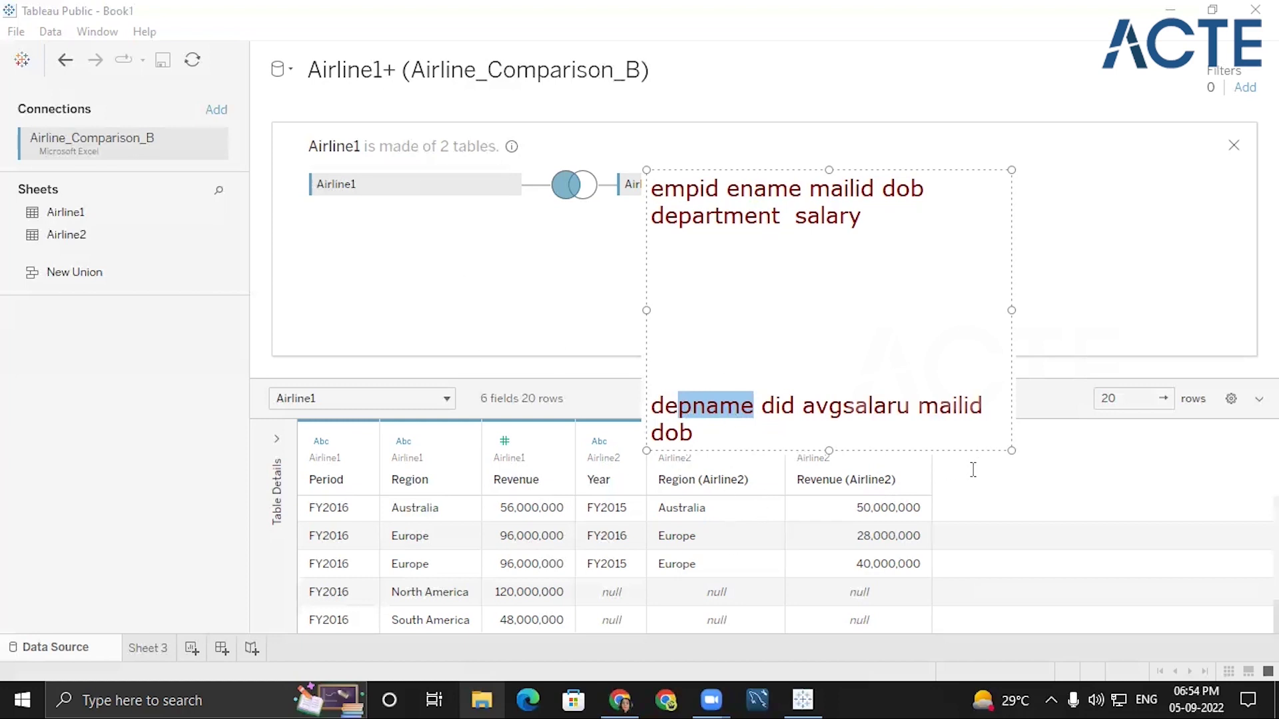
Add a sample row below the second column list with a, 100, 52000 and a sample e-mail address.
{"action": "left_click", "coordinate": [712, 436]}
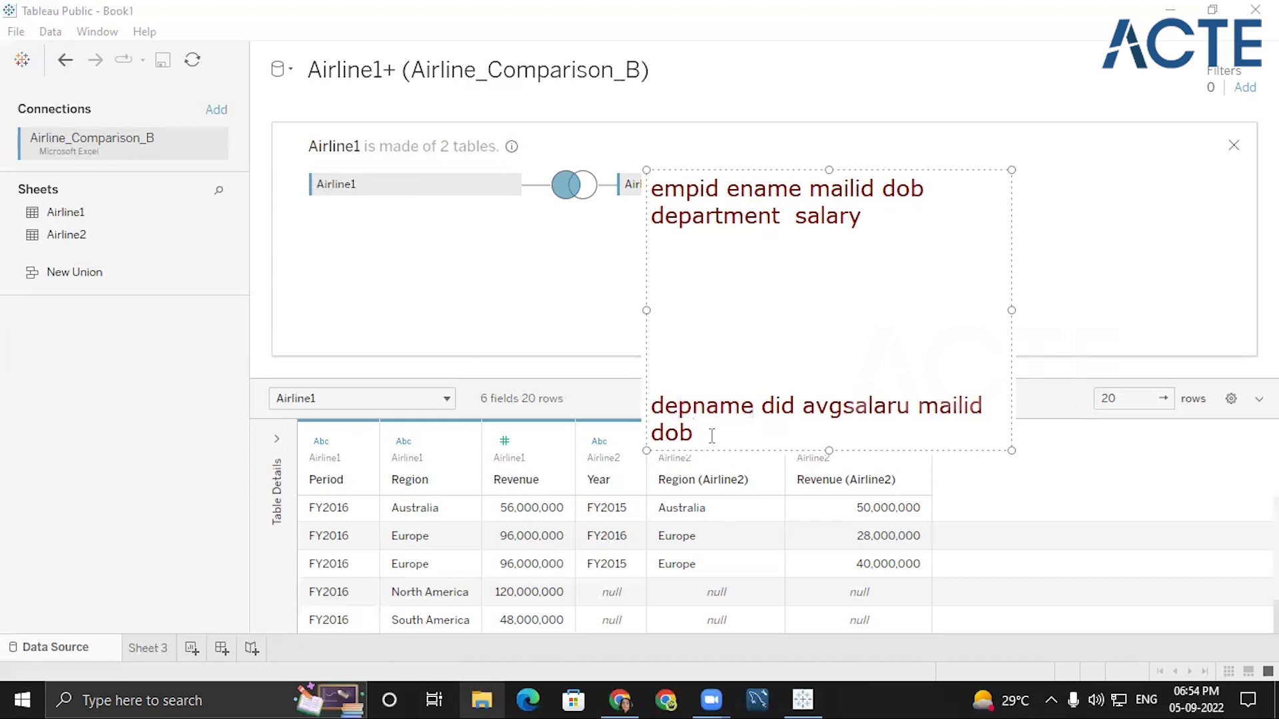
{"action": "key", "text": "Return"}
{"action": "key", "text": "Return"}
{"action": "key", "text": "Return"}
{"action": "type", "text": "a     100"}
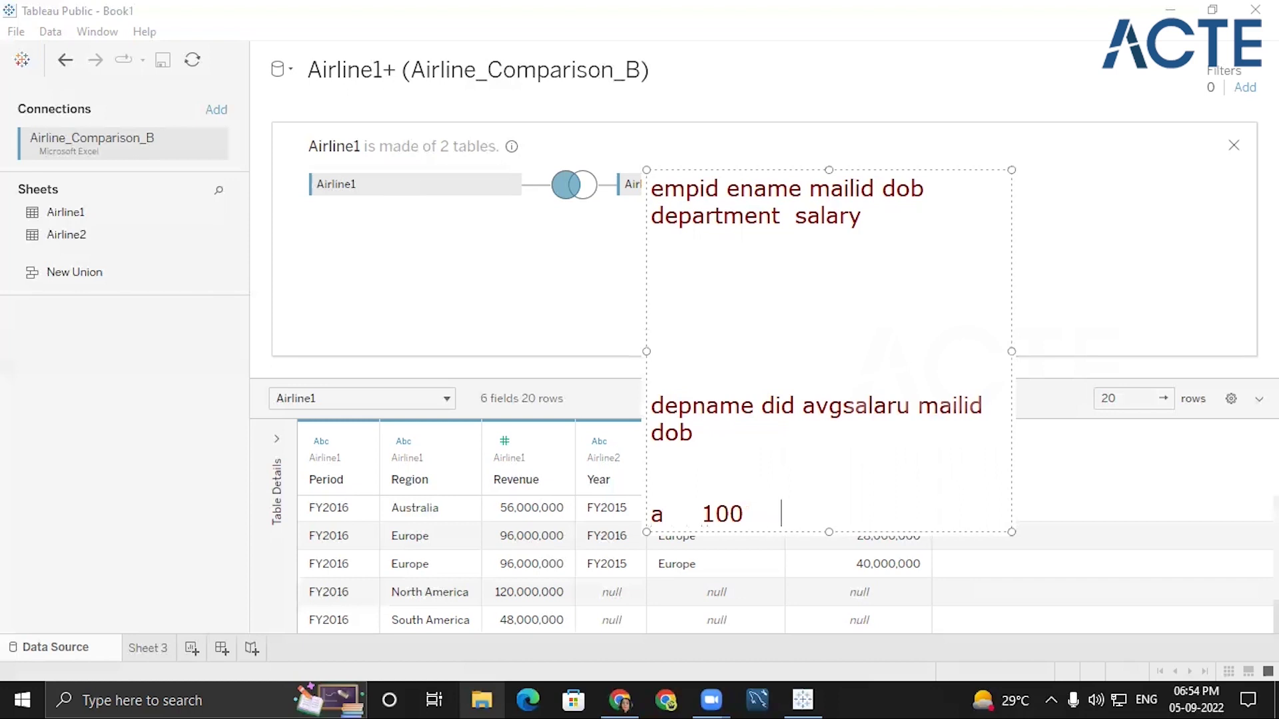
{"action": "type", "text": "     52000"}
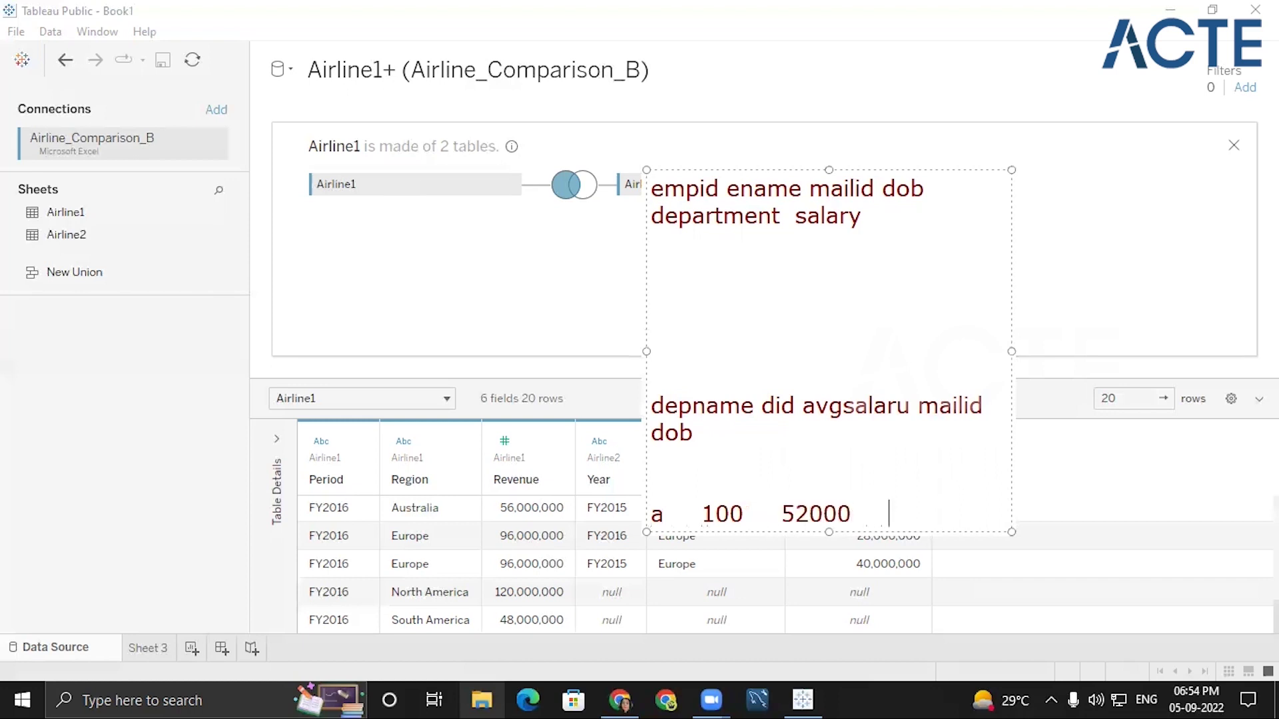
{"action": "type", "text": "    a@gmail.com   "}
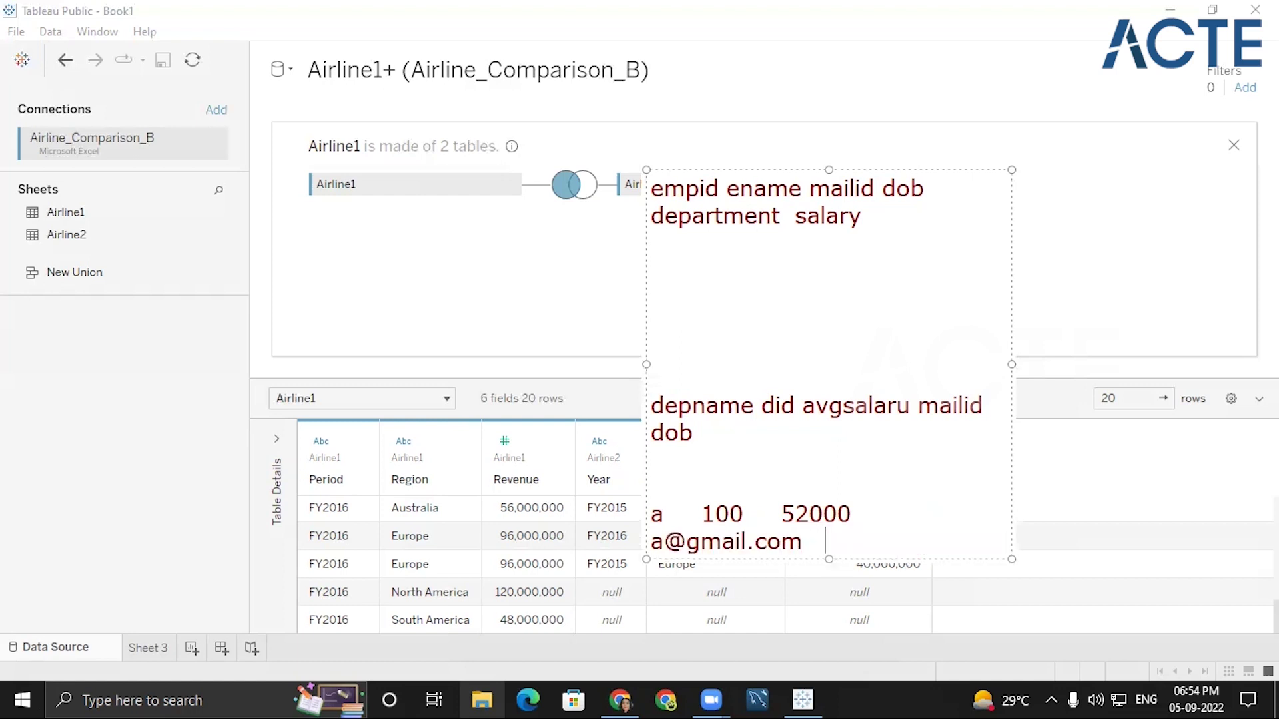
Complete the sample row under the second column list with a date of birth.
{"action": "type", "text": "15/12/2021"}
{"action": "key", "text": "BackSpace"}
{"action": "key", "text": "BackSpace"}
{"action": "key", "text": "BackSpace"}
{"action": "key", "text": "BackSpace"}
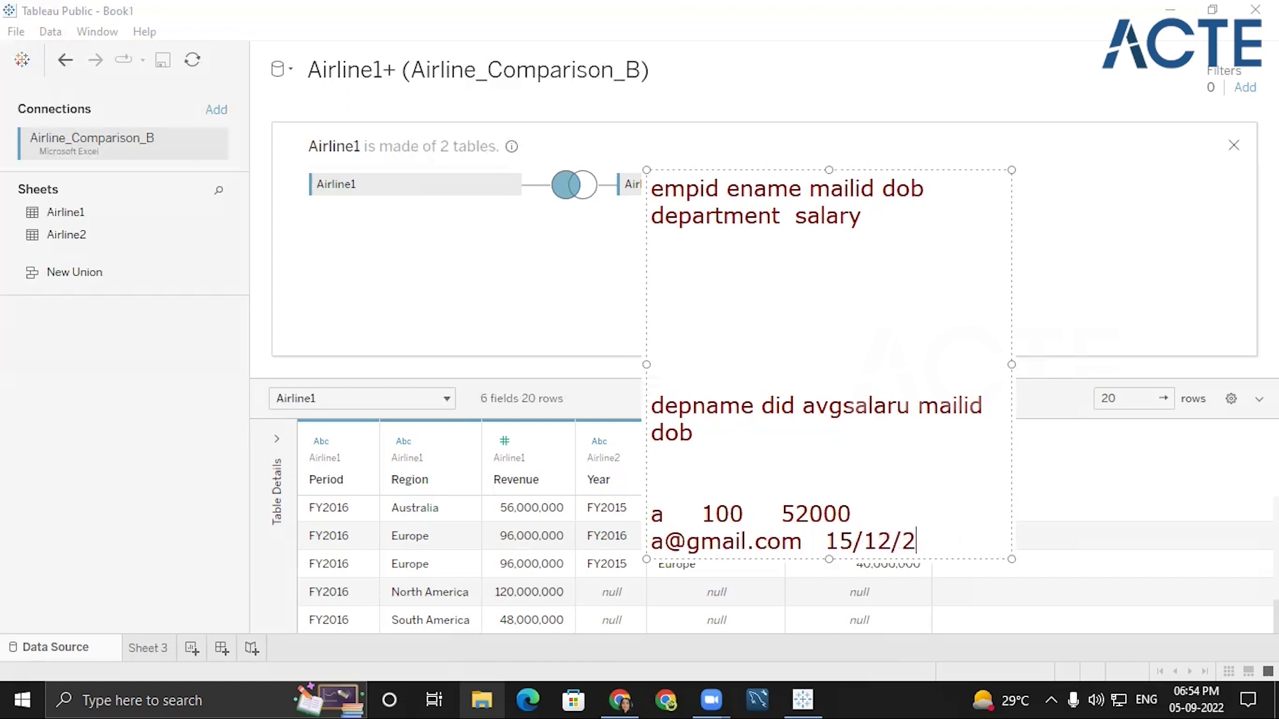
{"action": "type", "text": "1+9"}
{"action": "key", "text": "BackSpace"}
{"action": "key", "text": "BackSpace"}
{"action": "type", "text": "995"}
Add three sample rows labelled a, b and c below the first column list, after a blank line.
{"action": "left_click", "coordinate": [915, 223]}
{"action": "key", "text": "Return"}
{"action": "key", "text": "Return"}
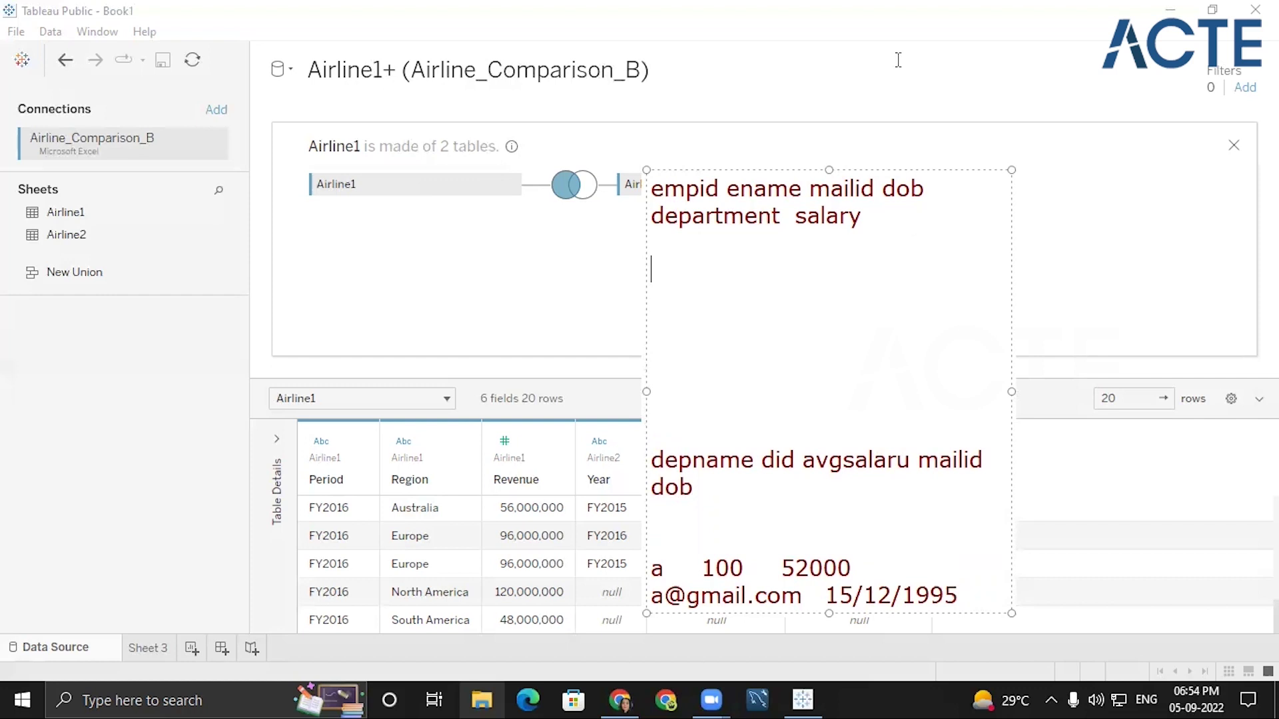
{"action": "type", "text": "a"}
{"action": "key", "text": "Return"}
{"action": "type", "text": "b"}
{"action": "key", "text": "Return"}
{"action": "type", "text": "b"}
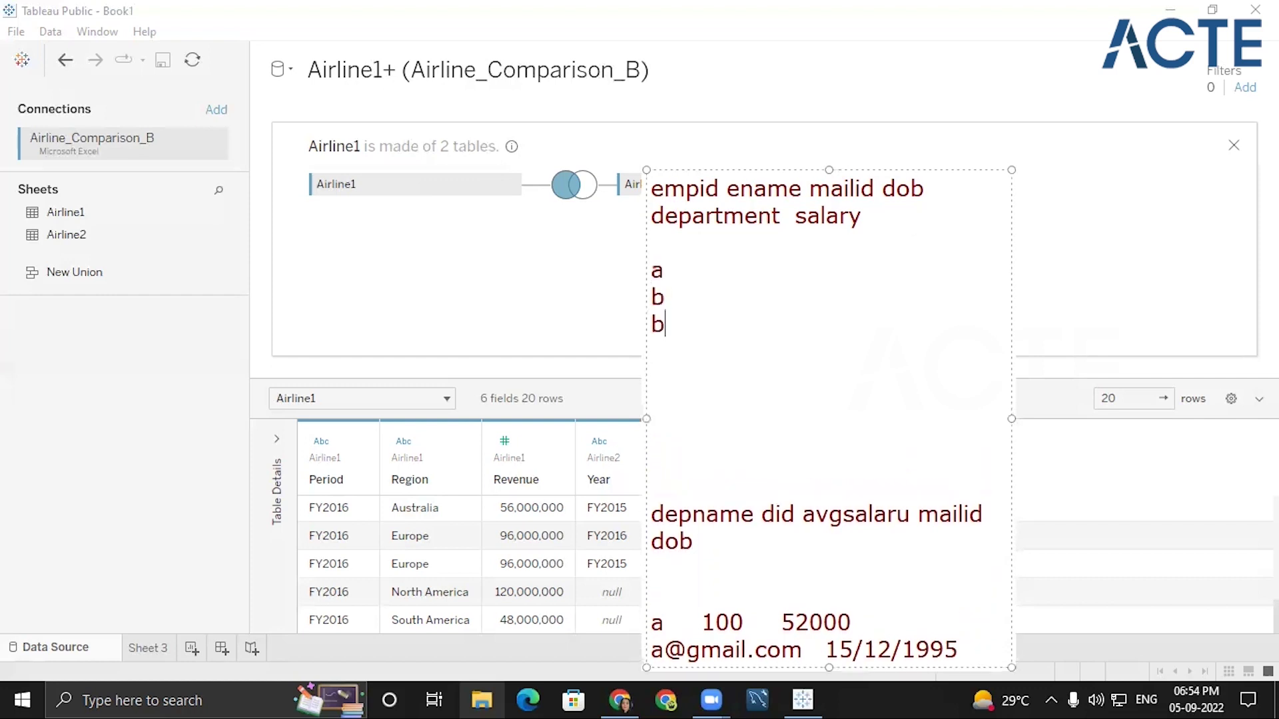
{"action": "key", "text": "BackSpace"}
{"action": "type", "text": "c"}
Enter the shortened department value fin in row a of the first table.
{"action": "left_click", "coordinate": [702, 270]}
{"action": "type", "text": "finanace"}
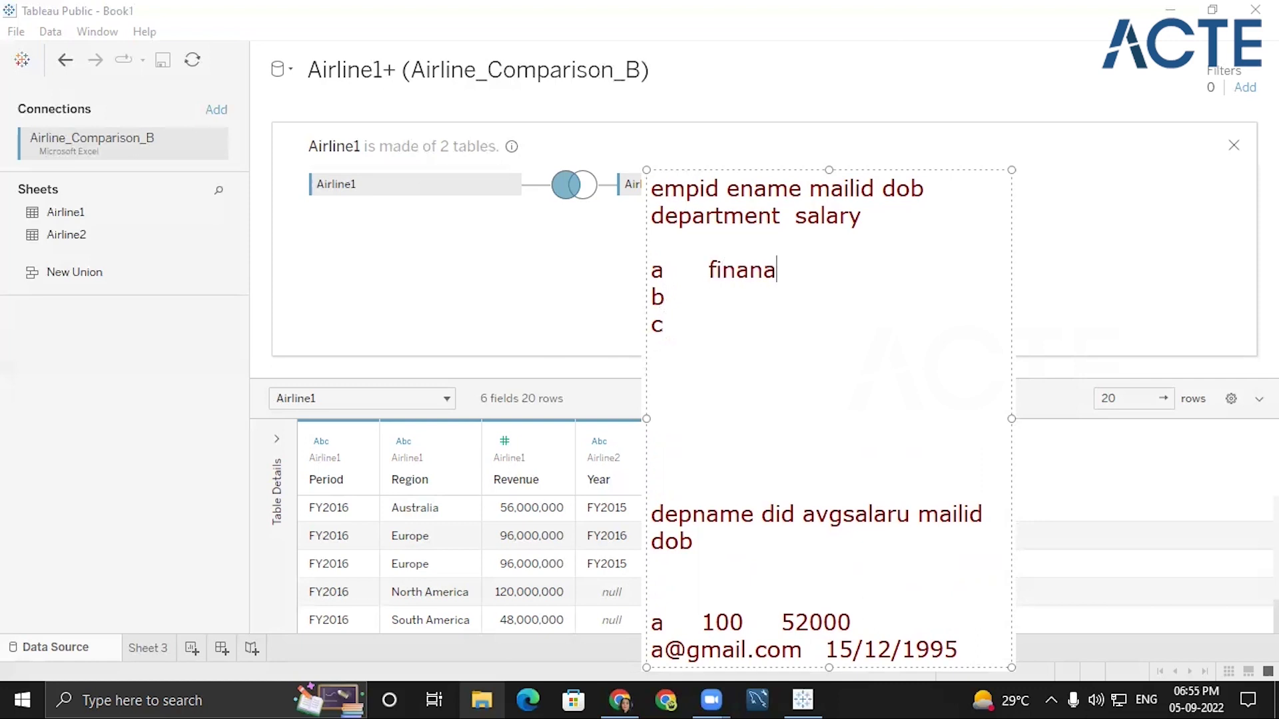
{"action": "key", "text": "BackSpace"}
{"action": "key", "text": "BackSpace"}
{"action": "key", "text": "BackSpace"}
{"action": "key", "text": "BackSpace"}
{"action": "key", "text": "BackSpace"}
{"action": "key", "text": "BackSpace"}
Replace the did column with ename in the second list and insert finance at the start of its sample row.
{"action": "left_click", "coordinate": [794, 516]}
{"action": "key", "text": "BackSpace"}
{"action": "key", "text": "BackSpace"}
{"action": "key", "text": "BackSpace"}
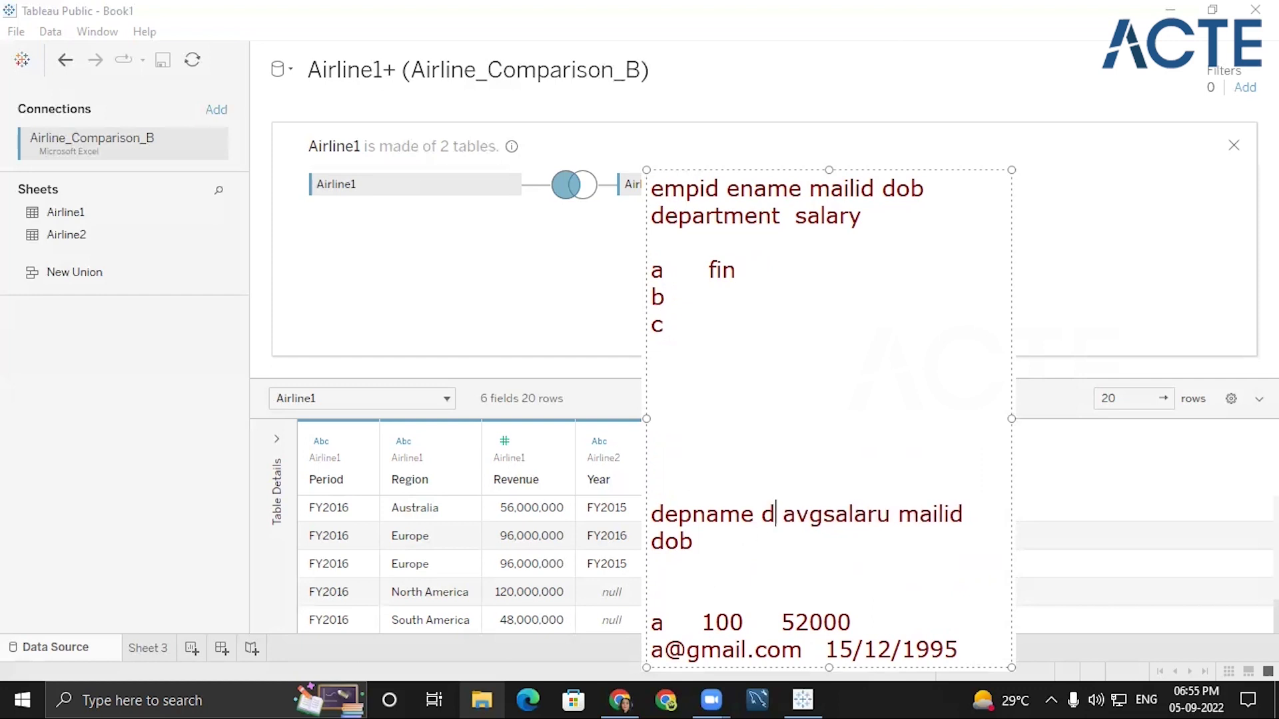
{"action": "type", "text": "ename"}
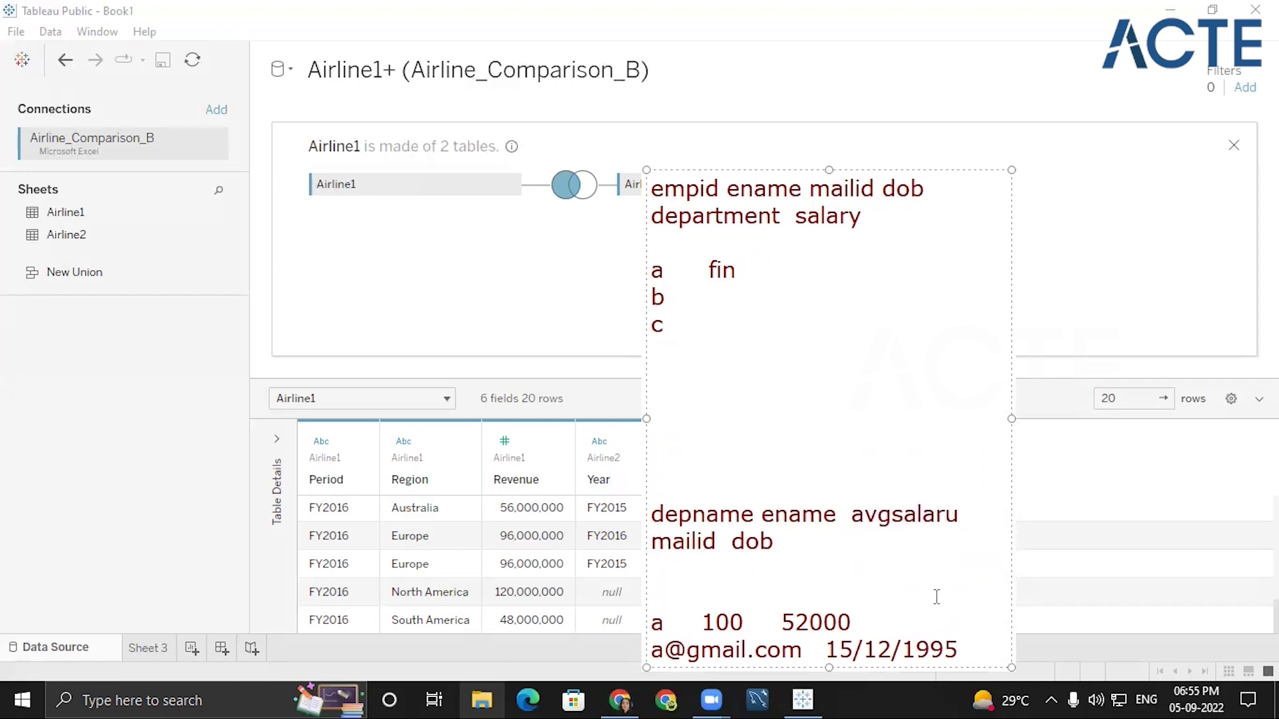
{"action": "left_click", "coordinate": [657, 624]}
{"action": "type", "text": "finance"}
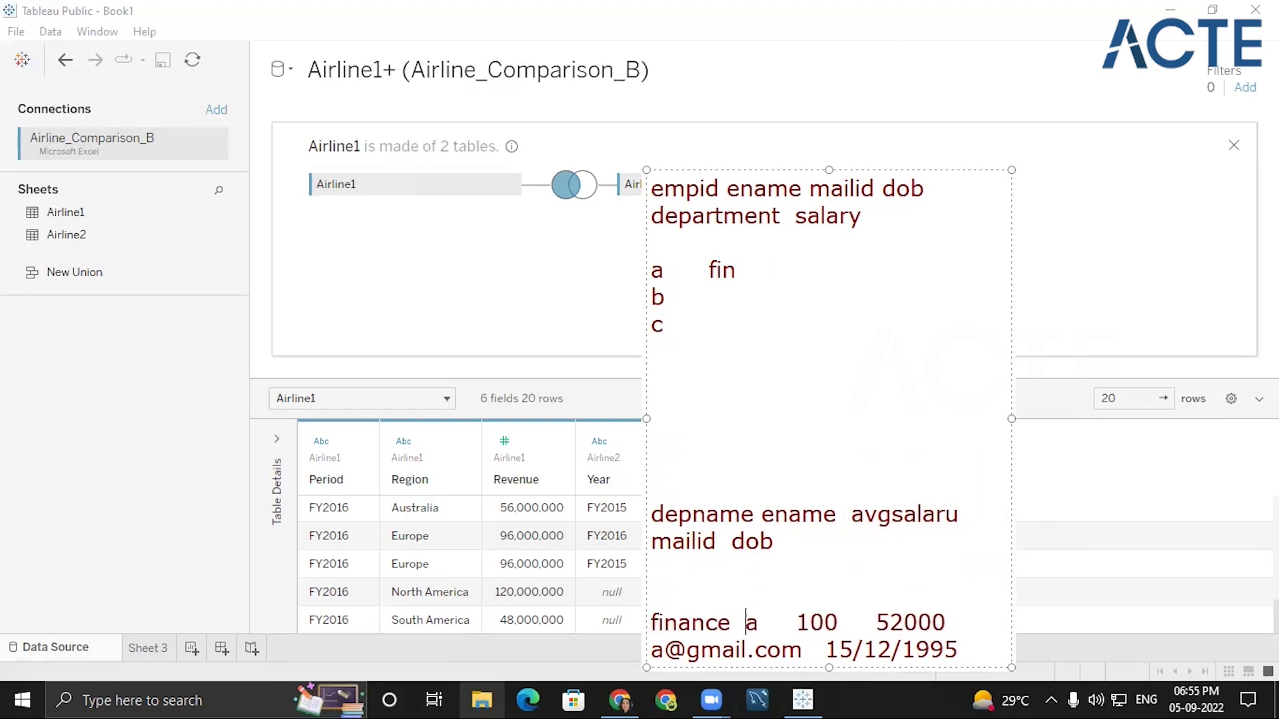
Complete the department in row a of the first table as finance and add the date of birth and e-mail address.
{"action": "left_click", "coordinate": [746, 271]}
{"action": "type", "text": "ance 15/12/2"}
{"action": "key", "text": "BackSpace"}
{"action": "type", "text": "1995"}
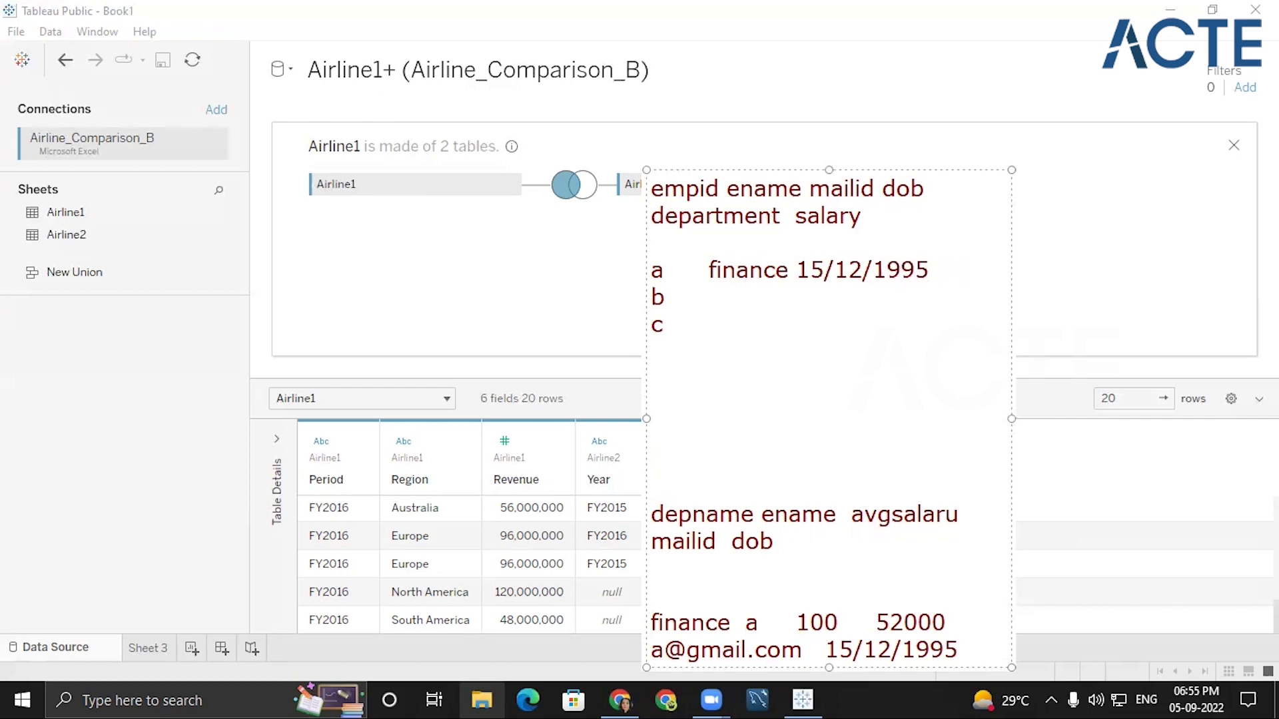
{"action": "type", "text": "a@gmail.com"}
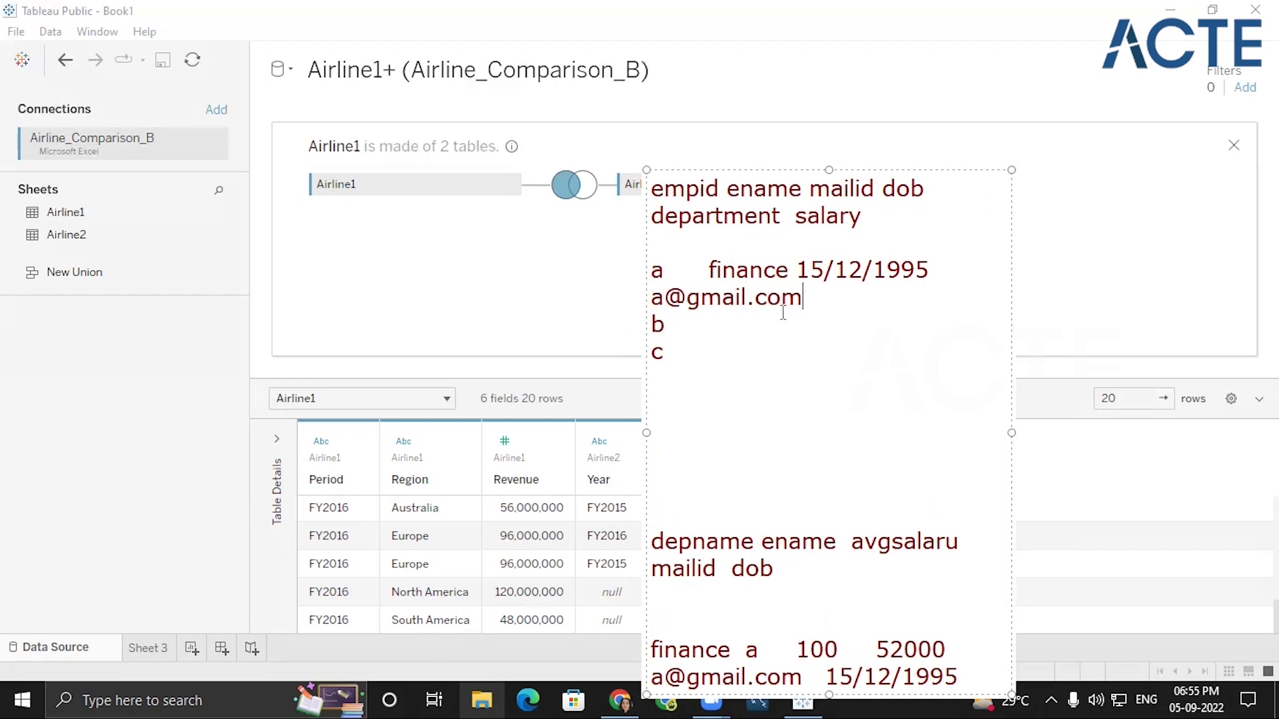
Move the note further up and widen it on both sides so each column list and sample row fits on one line.
{"action": "left_click", "coordinate": [696, 353]}
{"action": "left_click_drag", "start_coordinate": [834, 172], "coordinate": [836, 110]}
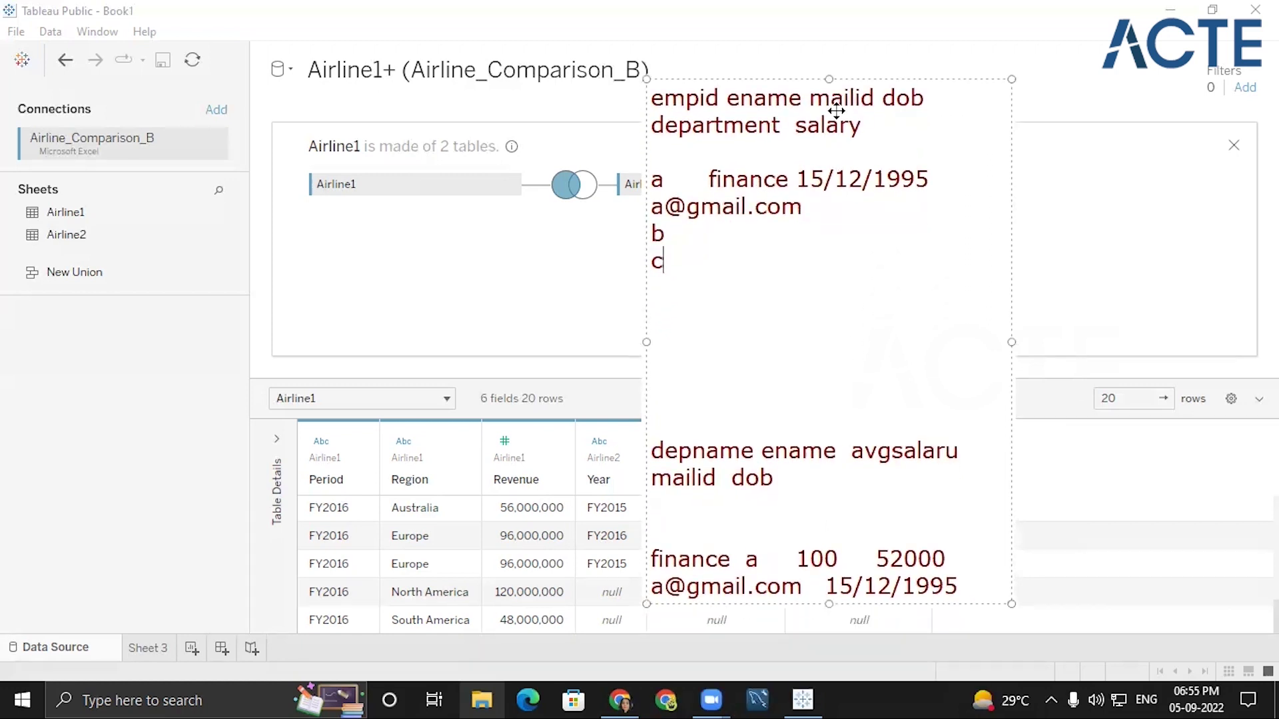
{"action": "left_click_drag", "start_coordinate": [1011, 338], "coordinate": [1276, 338]}
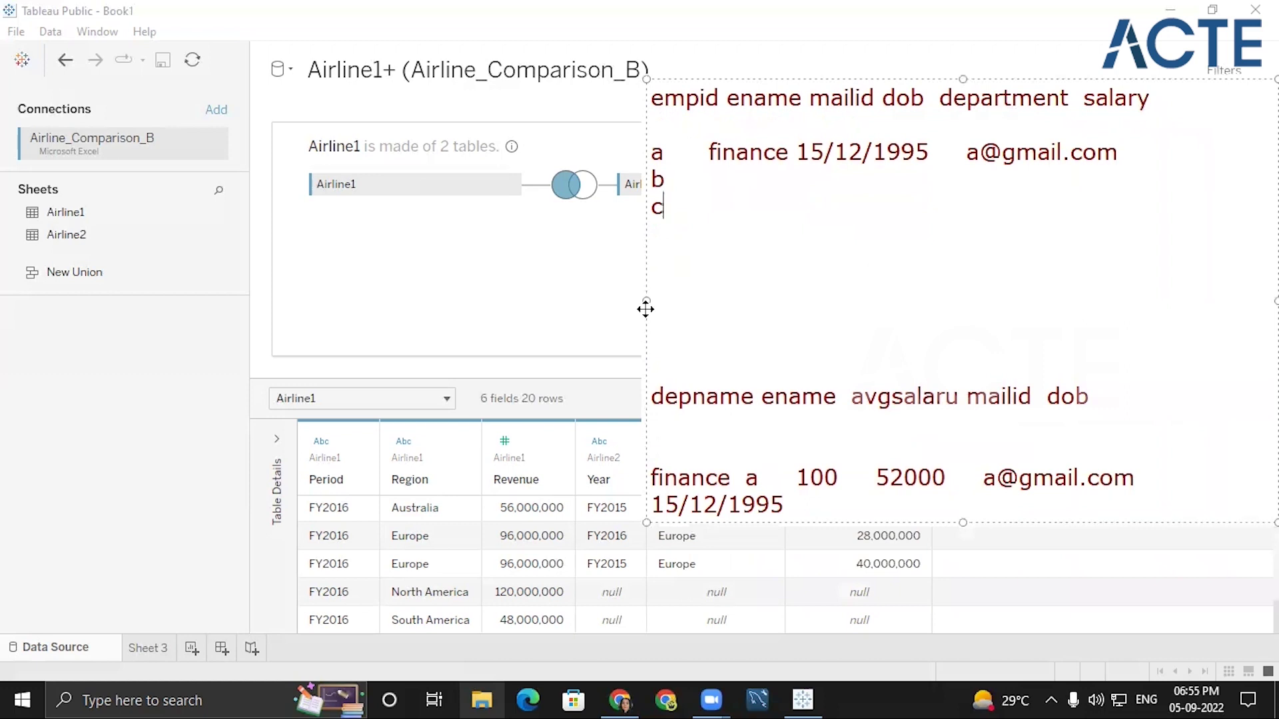
{"action": "left_click_drag", "start_coordinate": [646, 308], "coordinate": [496, 308]}
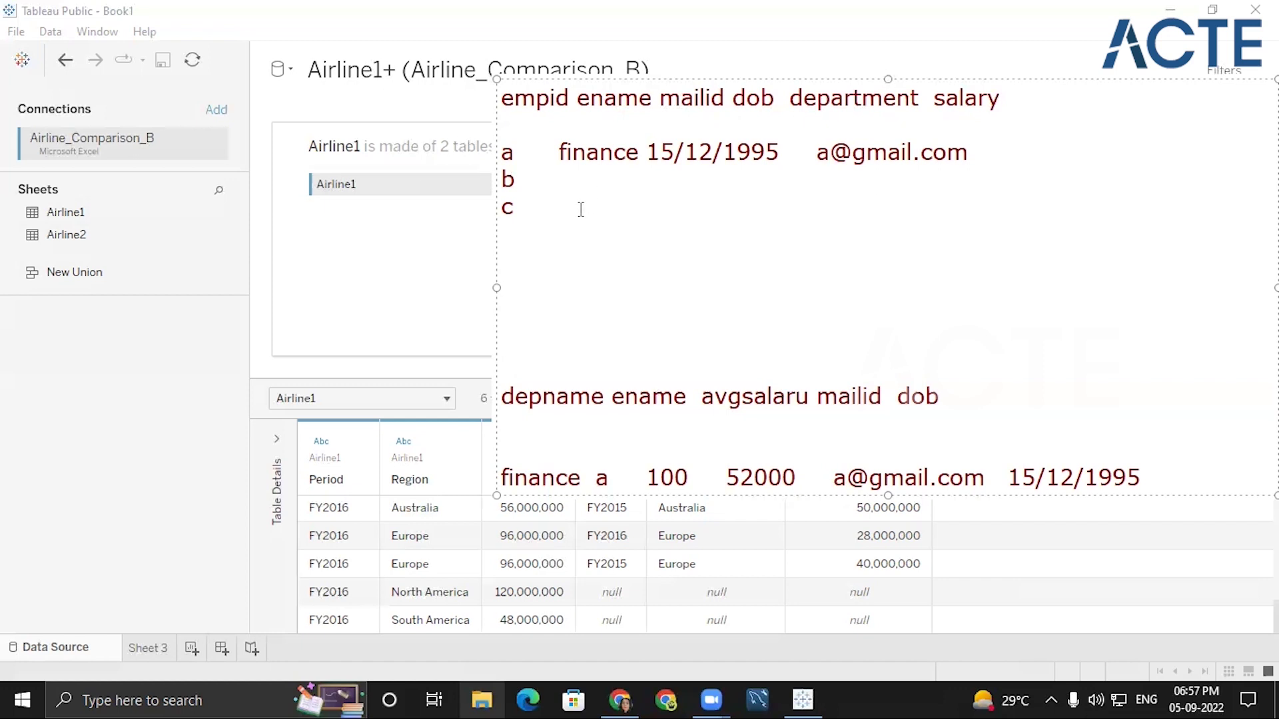
Highlight the name, department, date of birth and e-mail values in row a to point out the fields both tables share.
{"action": "left_click_drag", "start_coordinate": [553, 153], "coordinate": [753, 155]}
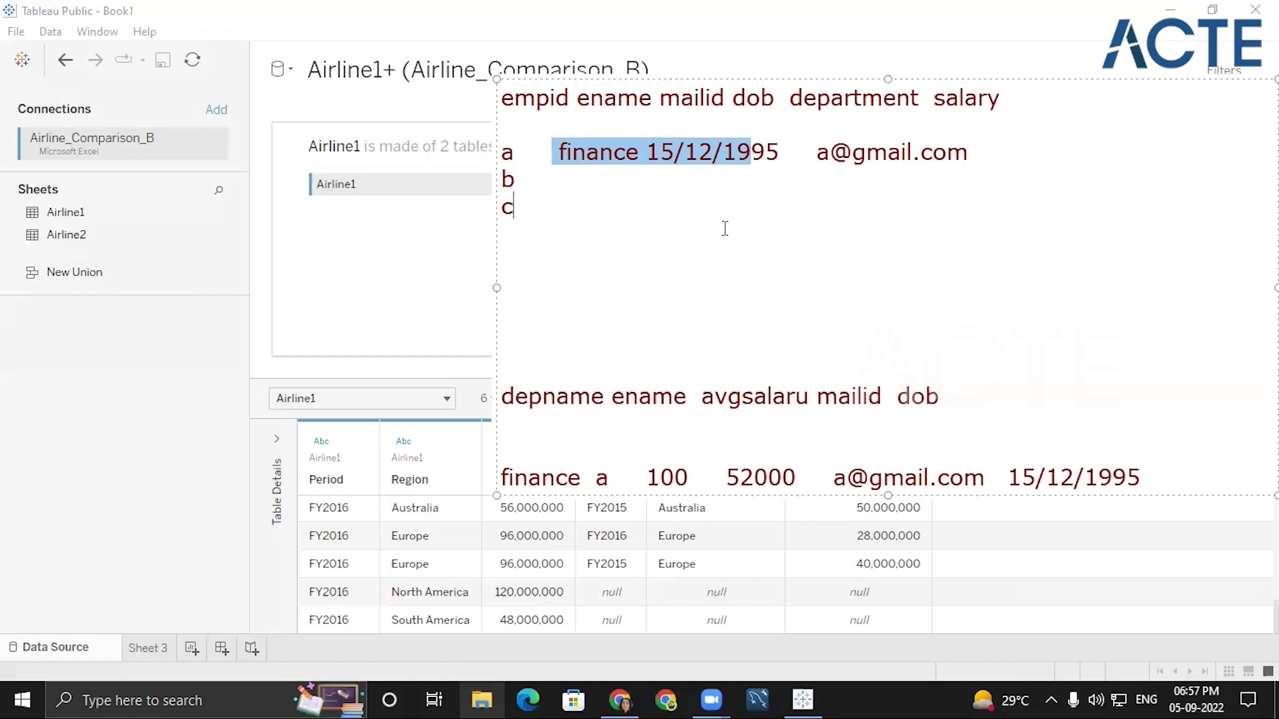
{"action": "left_click", "coordinate": [545, 183]}
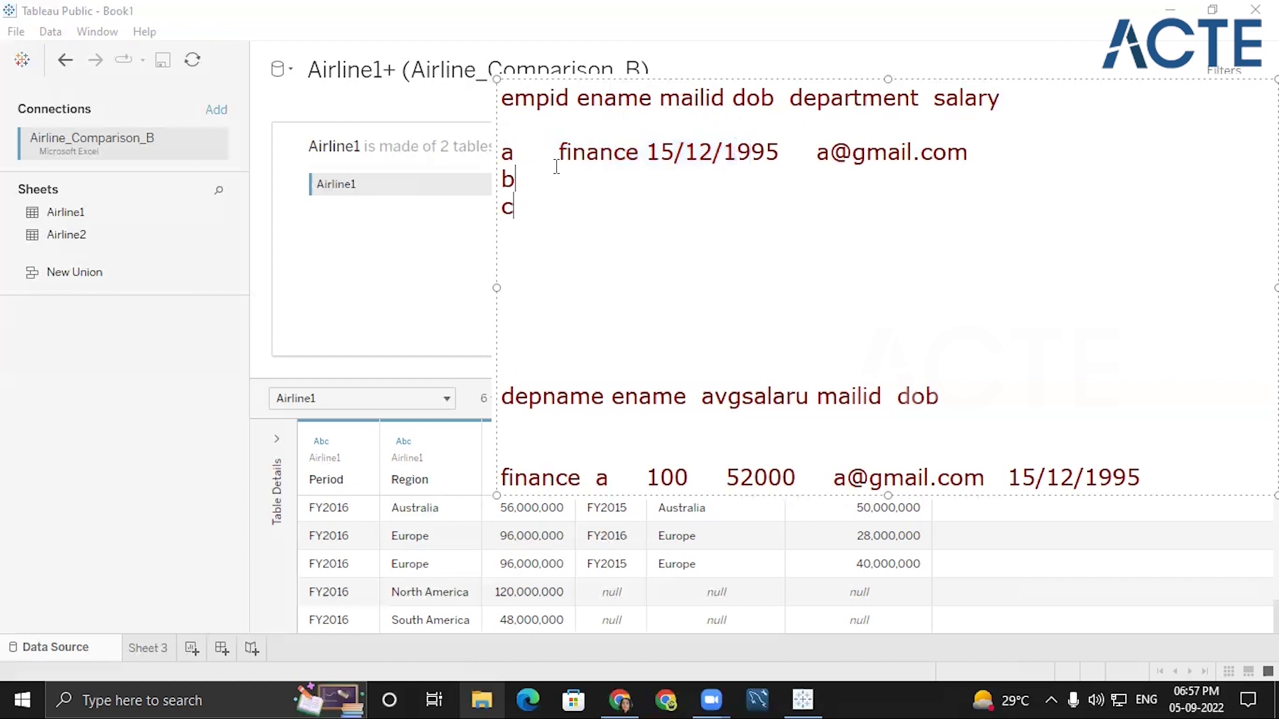
{"action": "double_click", "coordinate": [517, 154]}
{"action": "left_click_drag", "start_coordinate": [518, 154], "coordinate": [679, 160]}
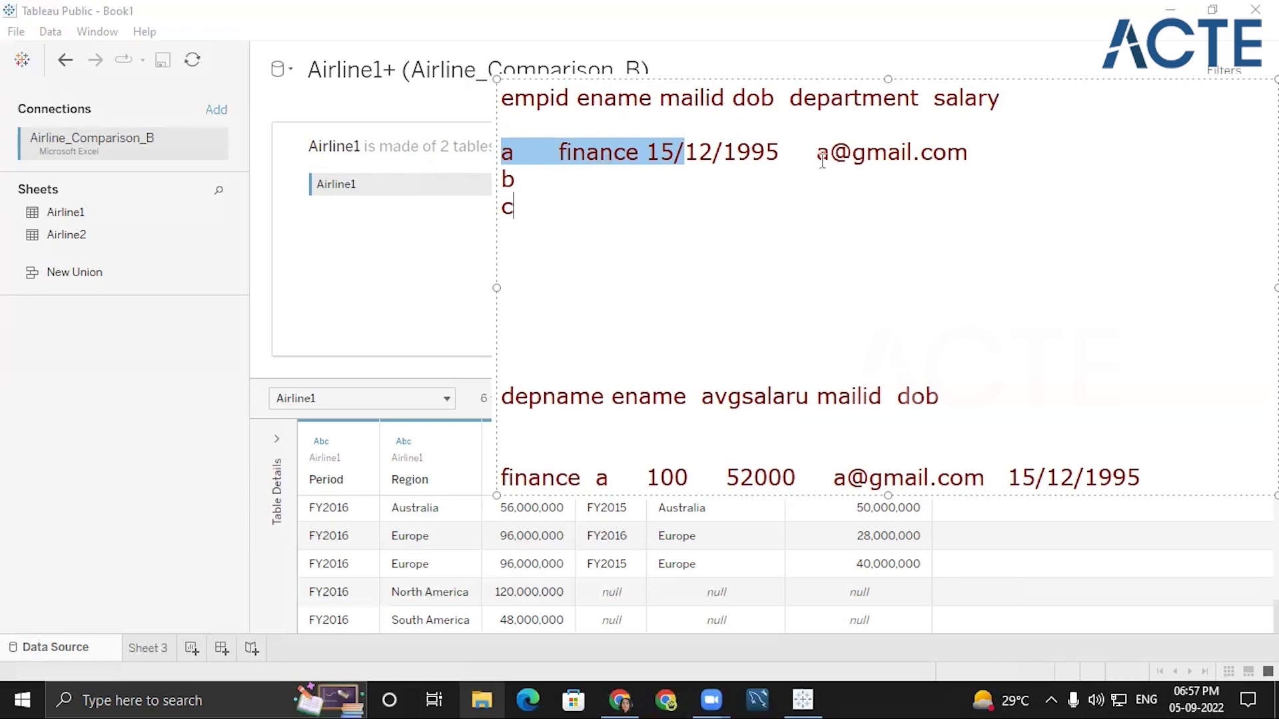
{"action": "left_click_drag", "start_coordinate": [830, 155], "coordinate": [1006, 148]}
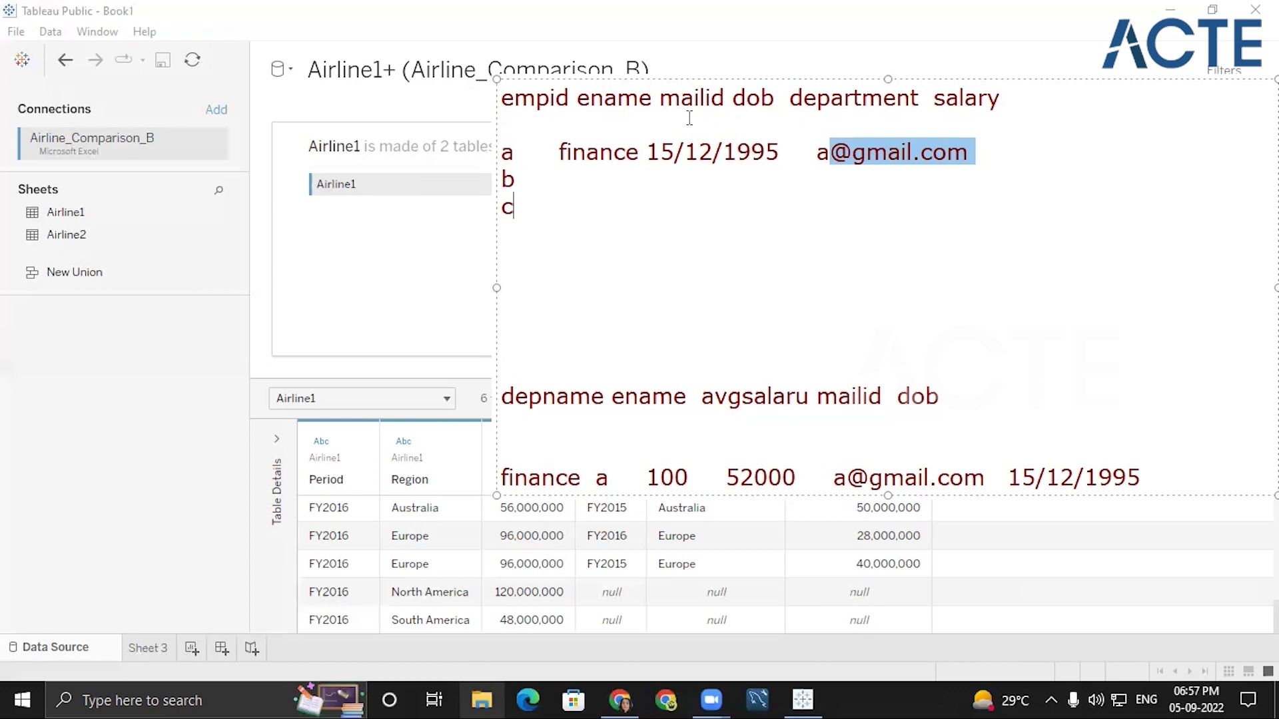
Highlight the empid, ename and mailid column names in the first table's header to point them out.
{"action": "left_click_drag", "start_coordinate": [515, 100], "coordinate": [711, 100]}
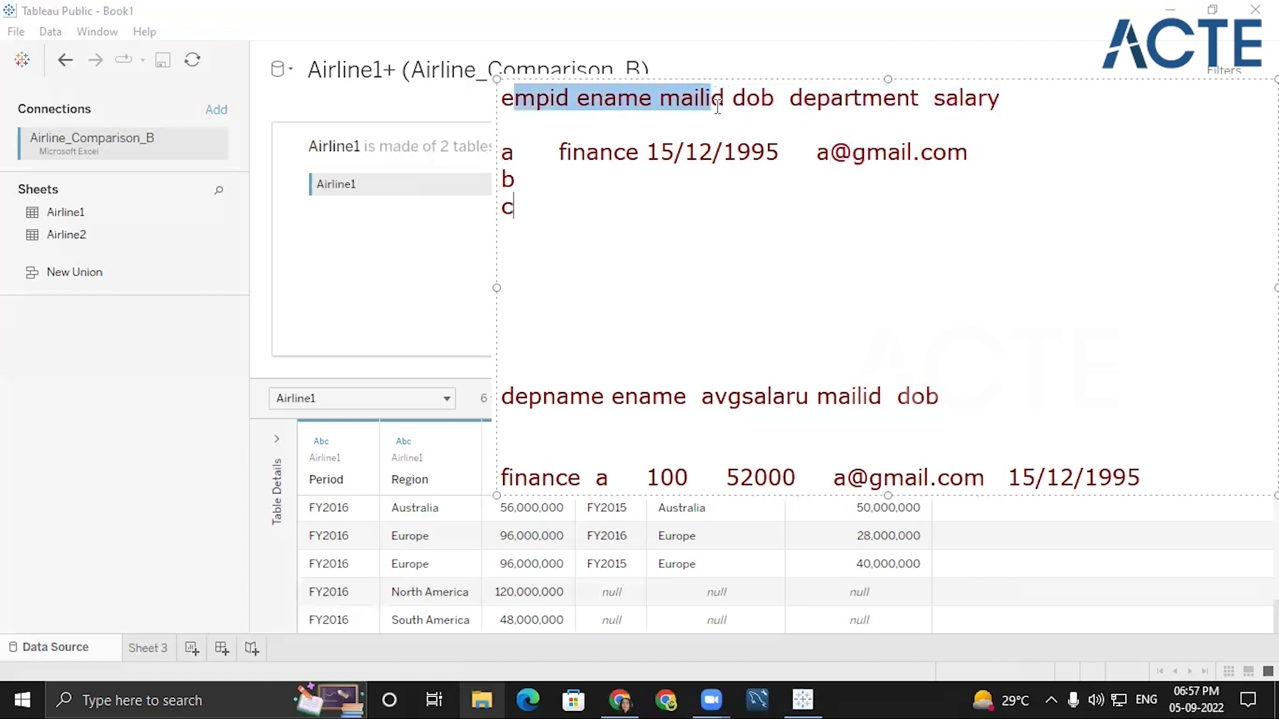
{"action": "left_click", "coordinate": [530, 150]}
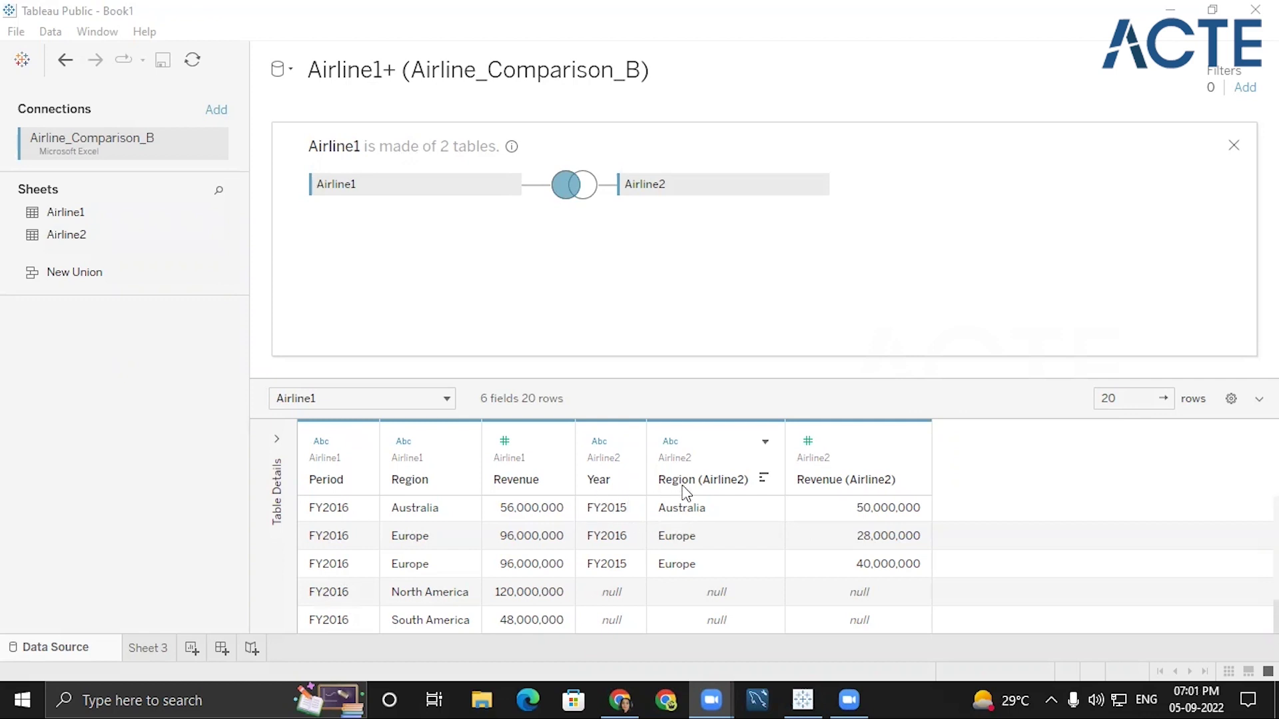
Add a second clause to the left join that matches Period with the Airline2 Year field.
{"action": "left_click", "coordinate": [576, 196]}
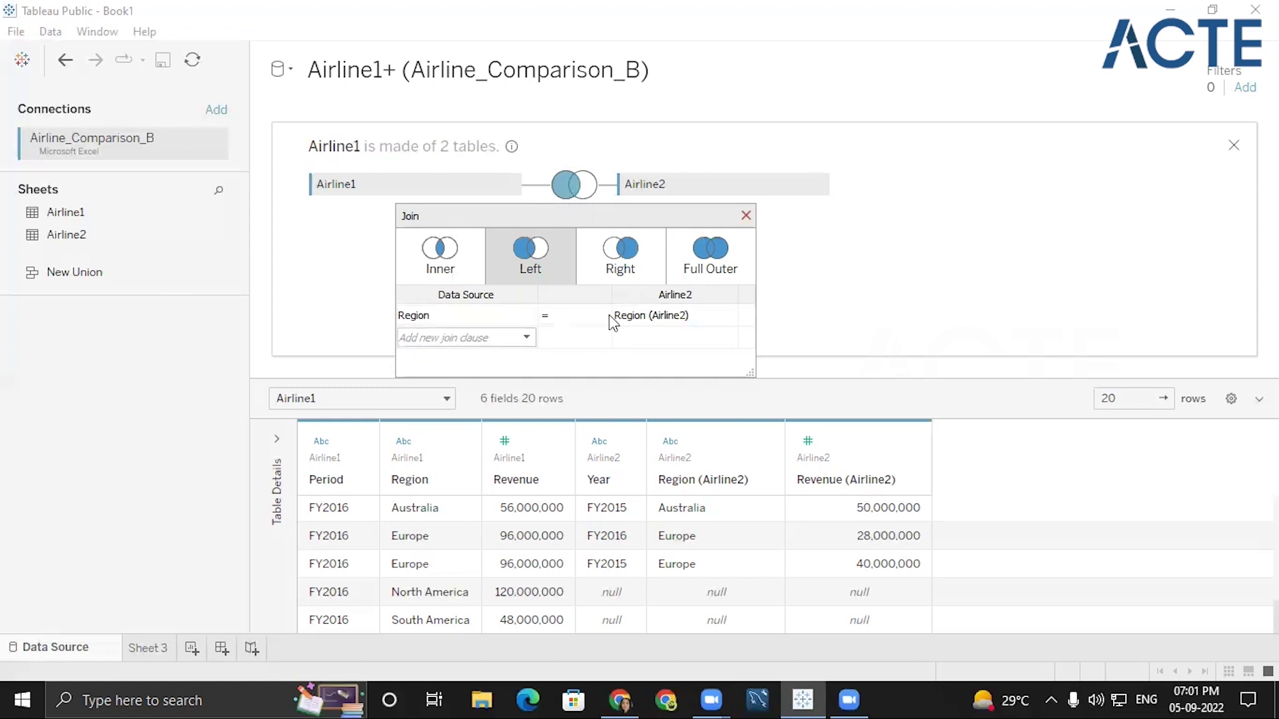
{"action": "left_click", "coordinate": [495, 339]}
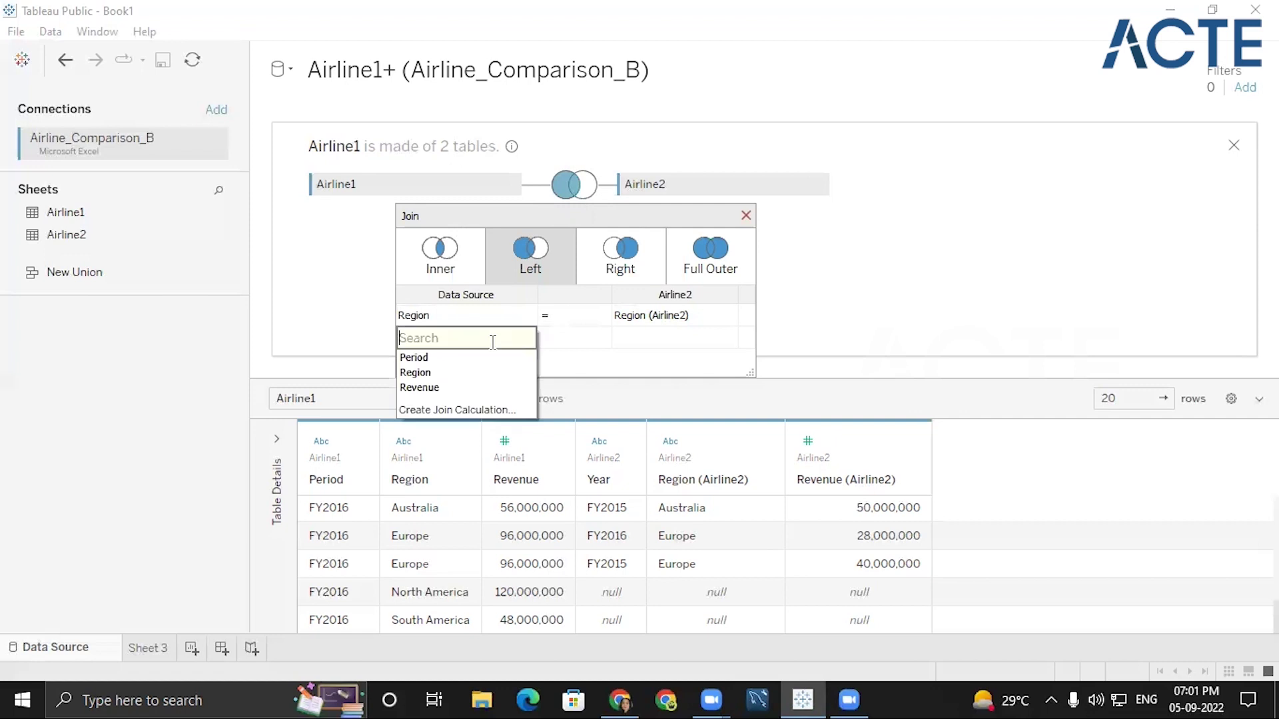
{"action": "left_click", "coordinate": [429, 361]}
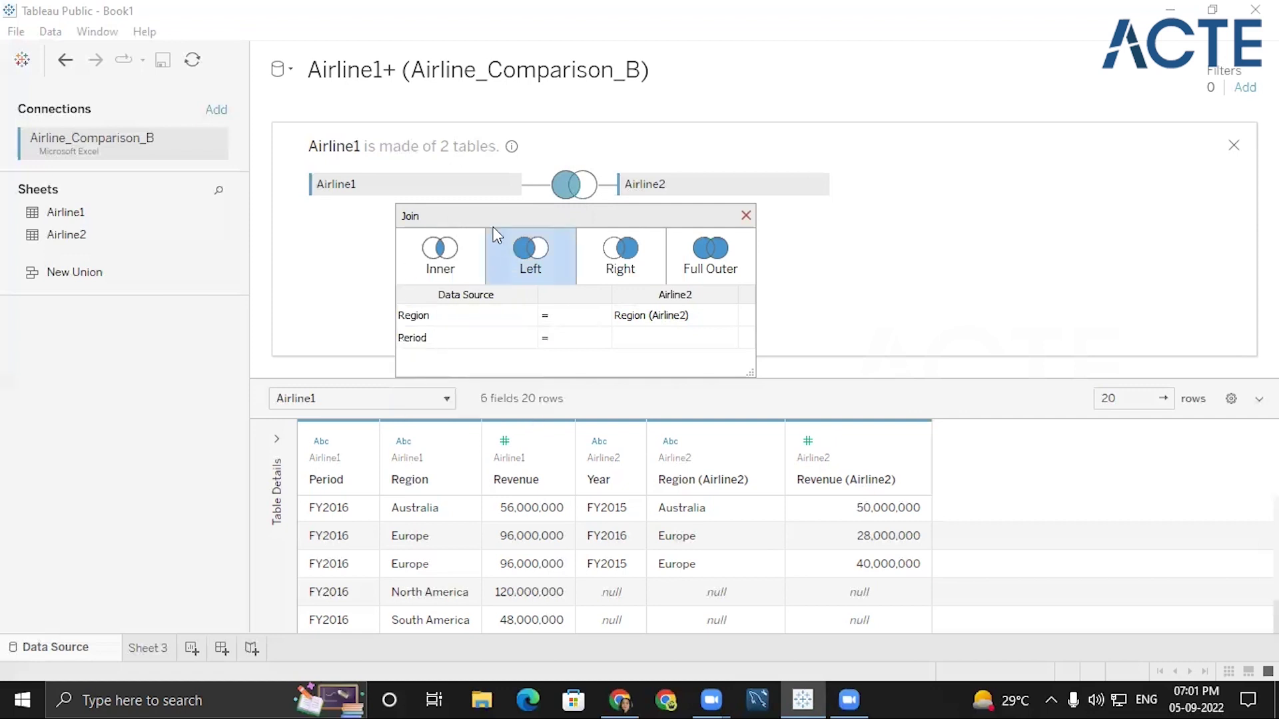
{"action": "left_click", "coordinate": [628, 337]}
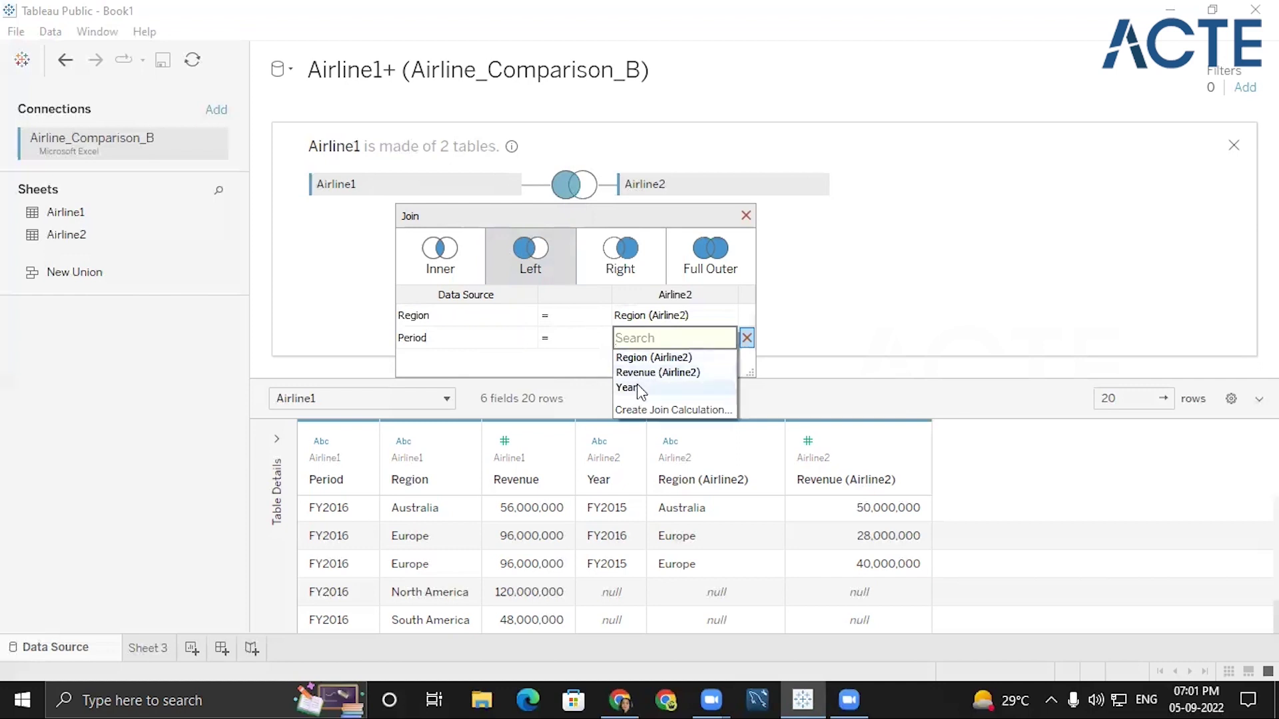
{"action": "left_click", "coordinate": [636, 387]}
{"action": "left_click", "coordinate": [644, 346]}
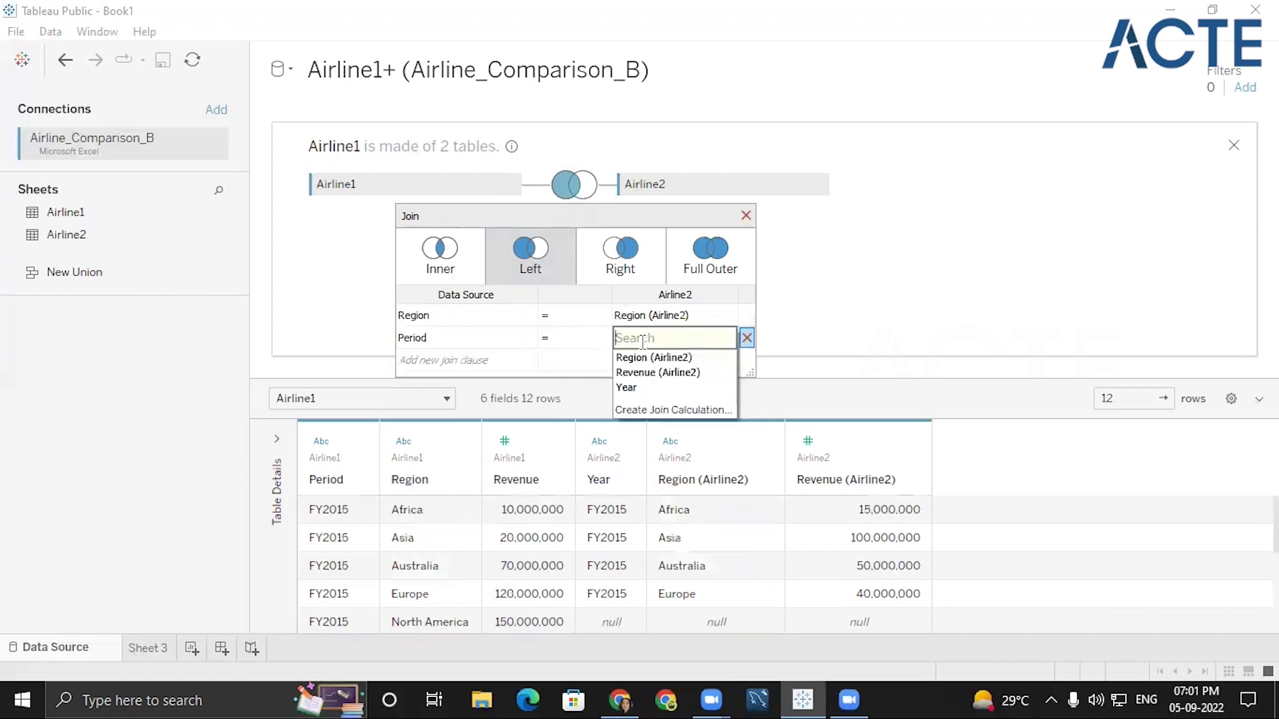
{"action": "left_click", "coordinate": [568, 361]}
{"action": "left_click", "coordinate": [896, 328]}
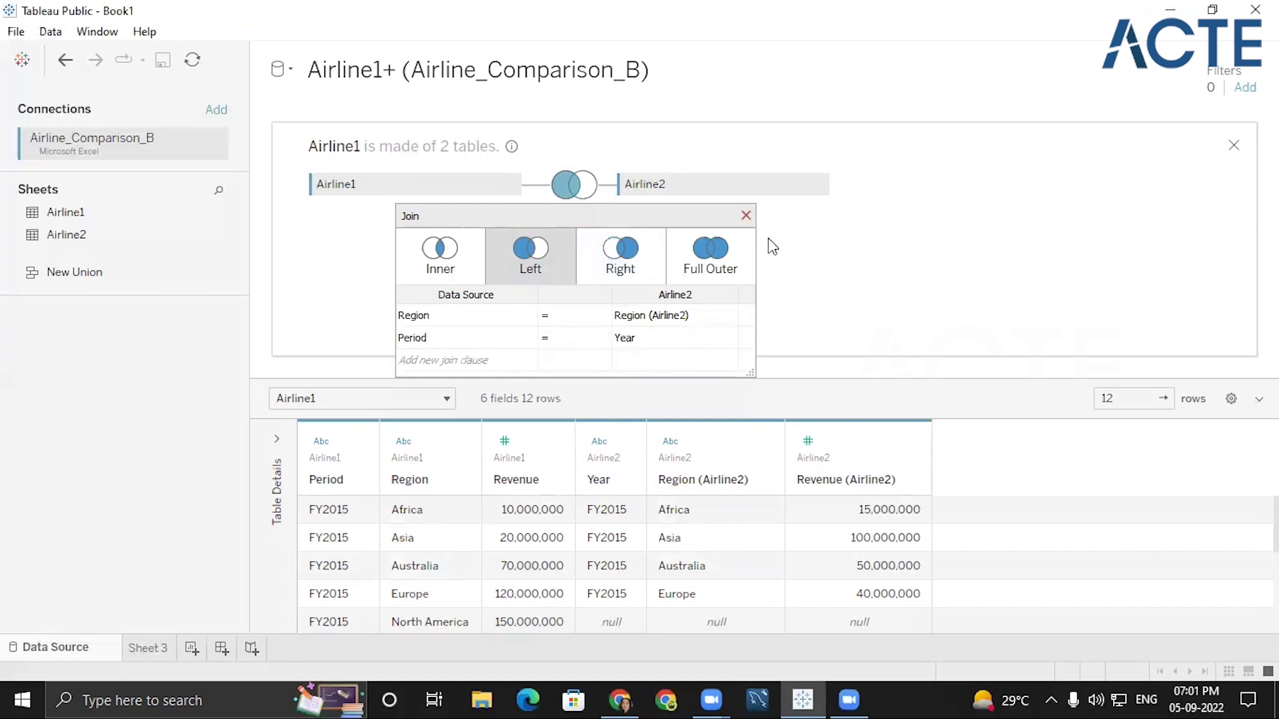
{"action": "left_click", "coordinate": [746, 216]}
Look through the joined rows in the data preview and review the clauses of the join.
{"action": "scroll", "coordinate": [695, 545], "scroll_direction": "down", "scroll_amount": 3}
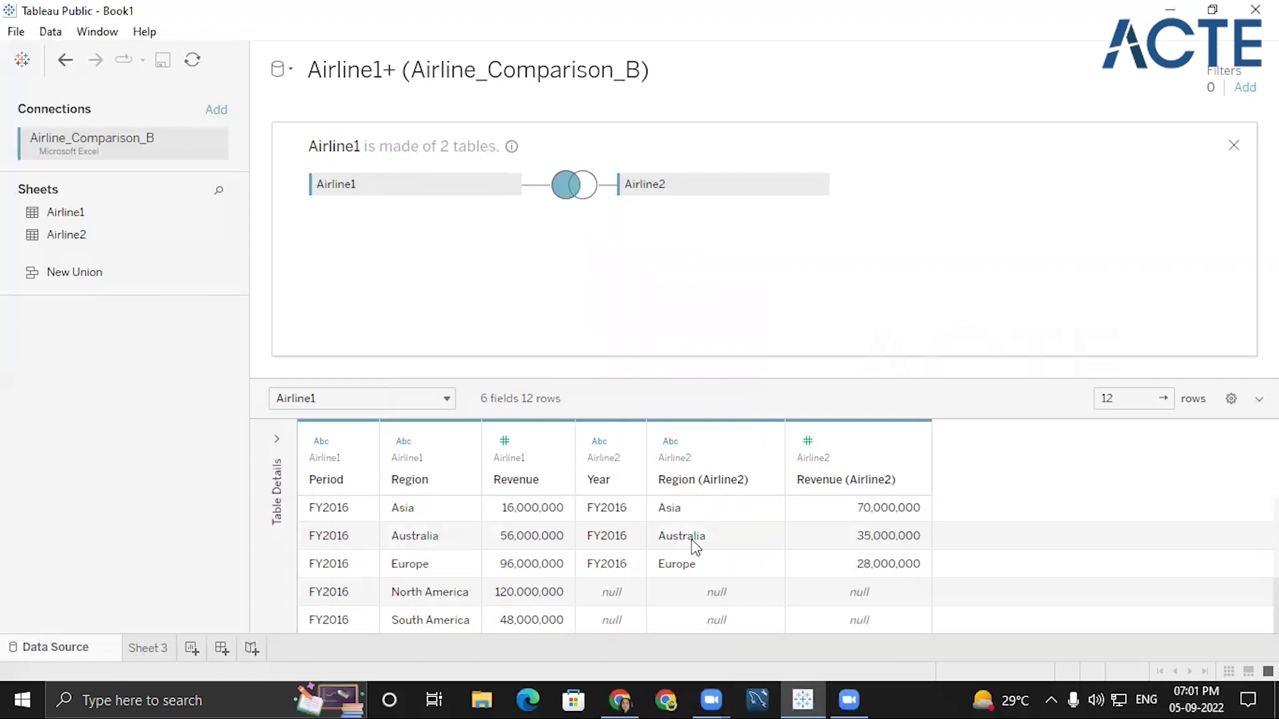
{"action": "scroll", "coordinate": [688, 545], "scroll_direction": "up", "scroll_amount": 3}
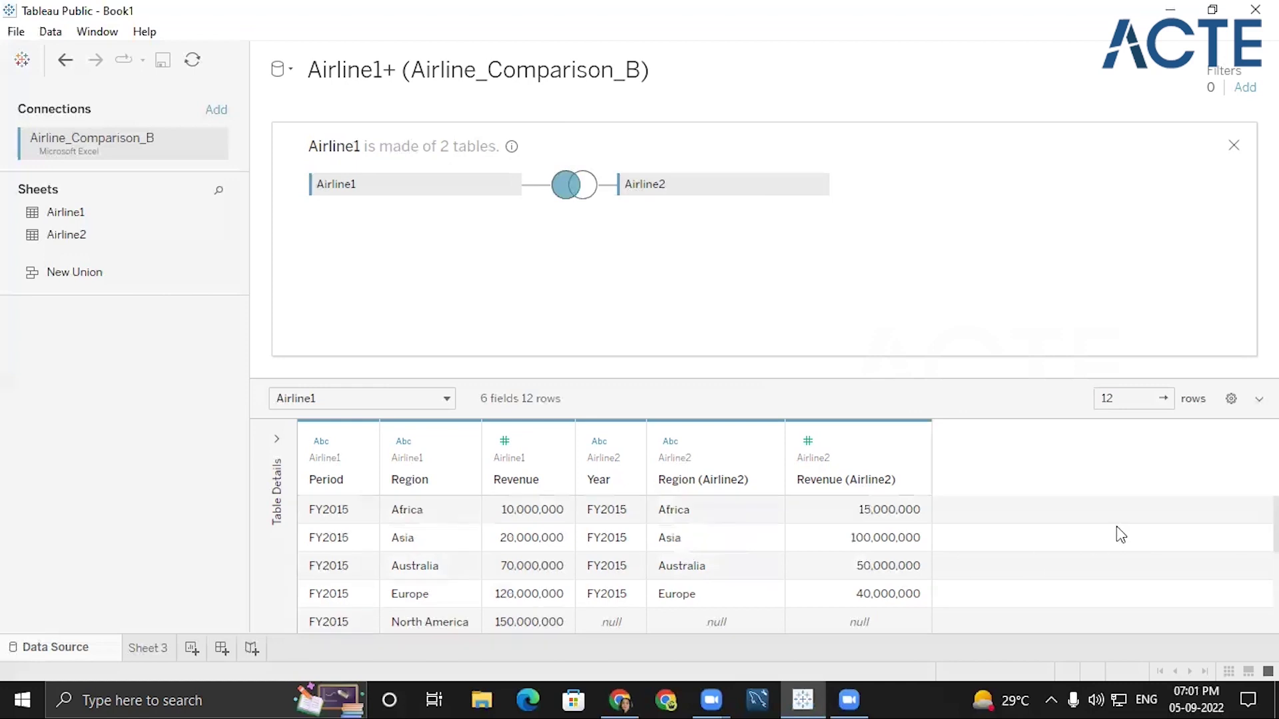
{"action": "scroll", "coordinate": [733, 536], "scroll_direction": "down", "scroll_amount": 3}
{"action": "left_click", "coordinate": [573, 193]}
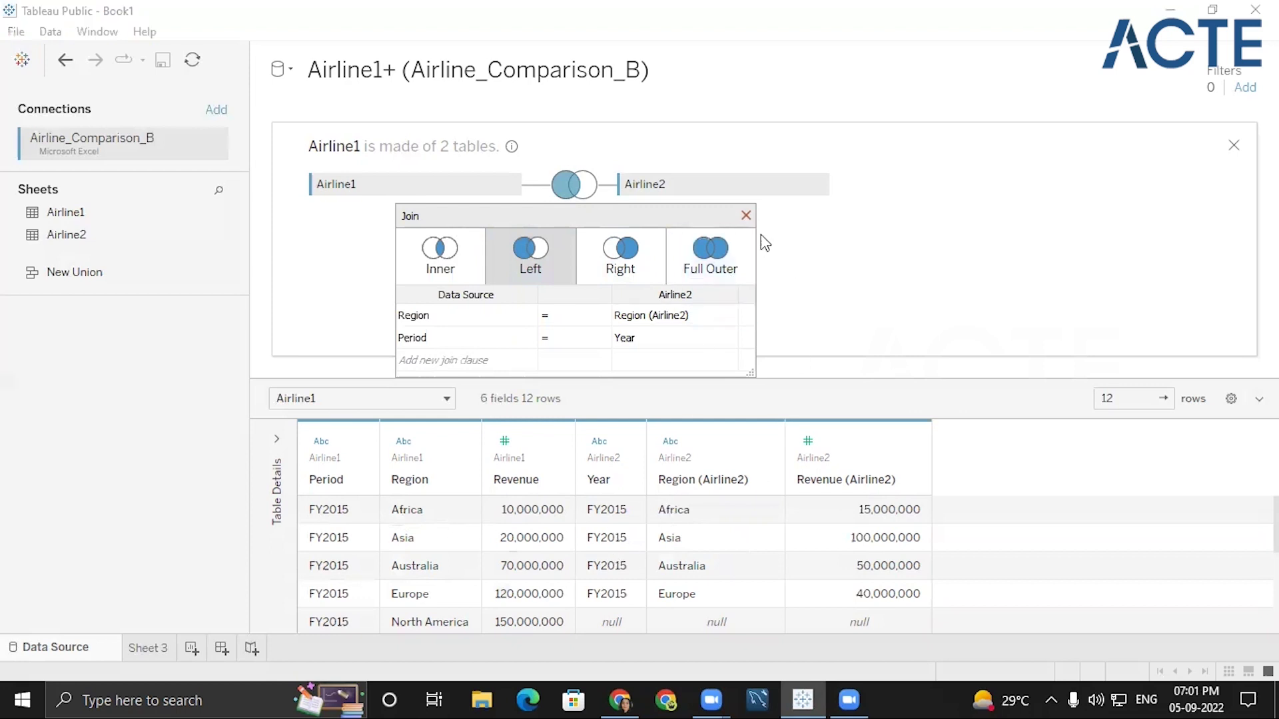
{"action": "left_click", "coordinate": [746, 216]}
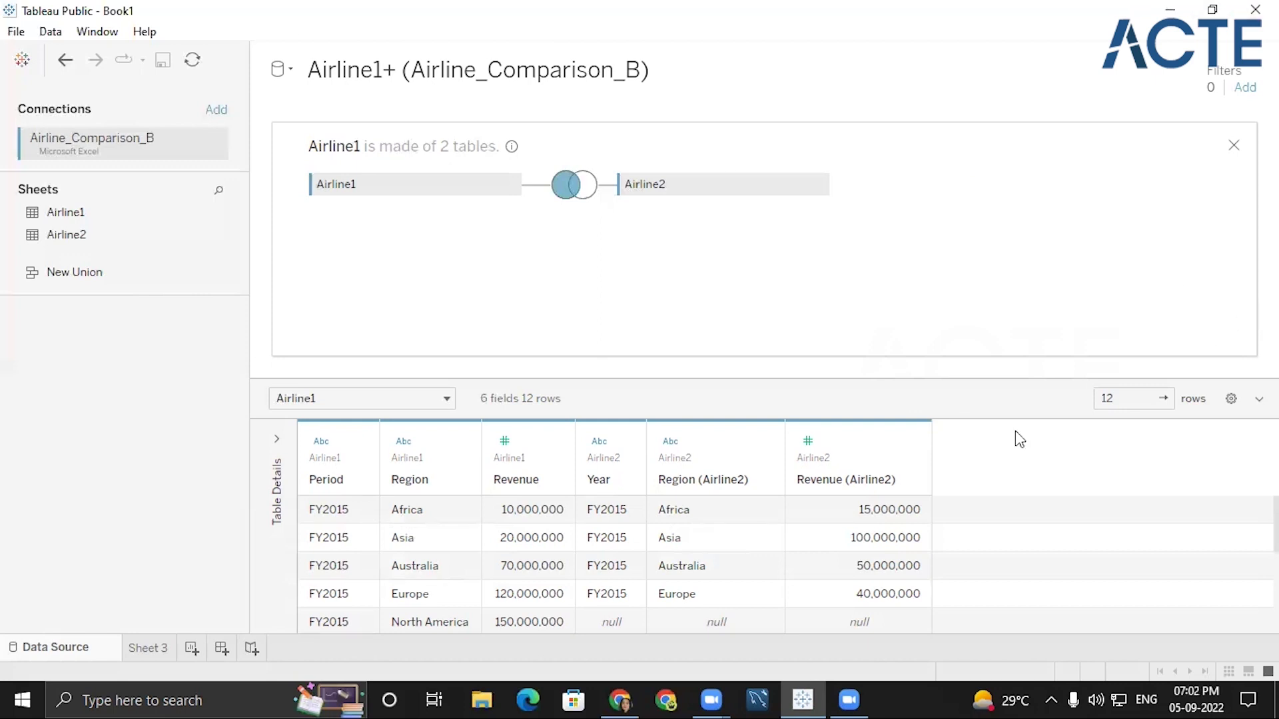
On Sheet 3, build a text table of Revenue (Airline2) with Region (Airline2) as the rows.
{"action": "left_click", "coordinate": [141, 655]}
{"action": "left_click", "coordinate": [129, 258]}
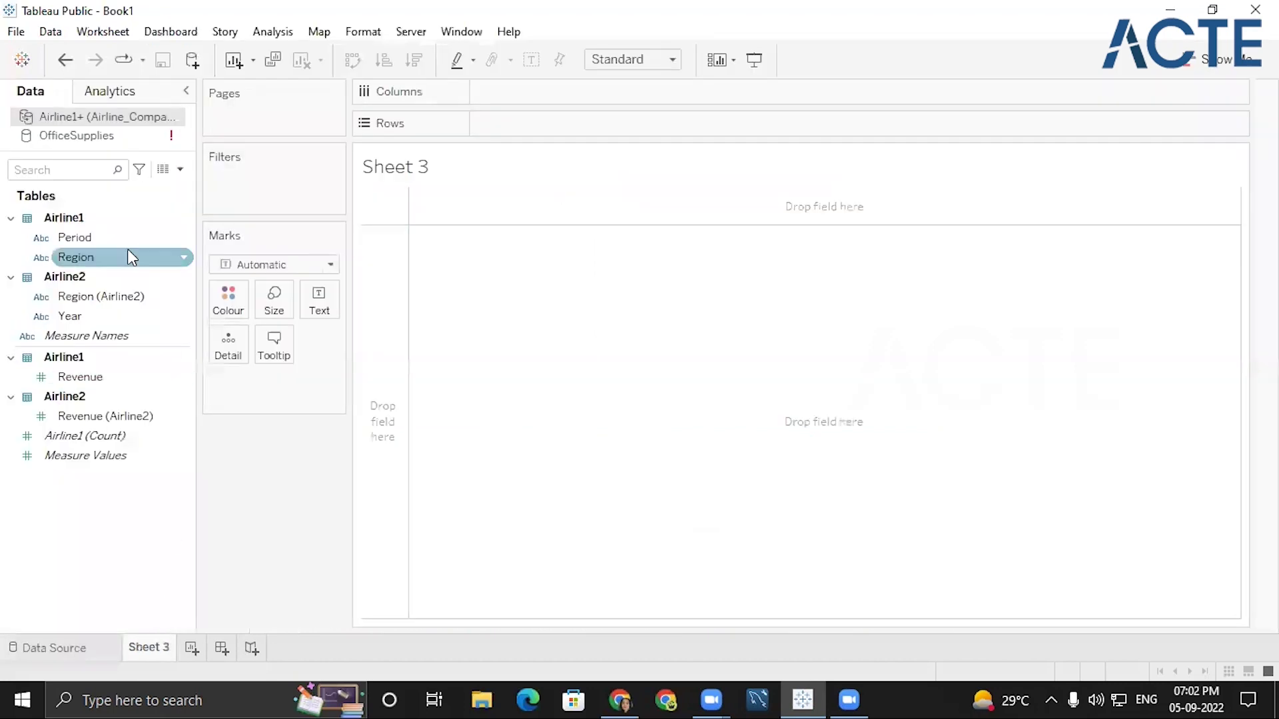
{"action": "left_click", "coordinate": [60, 335]}
{"action": "left_click", "coordinate": [100, 243]}
{"action": "left_click", "coordinate": [93, 290]}
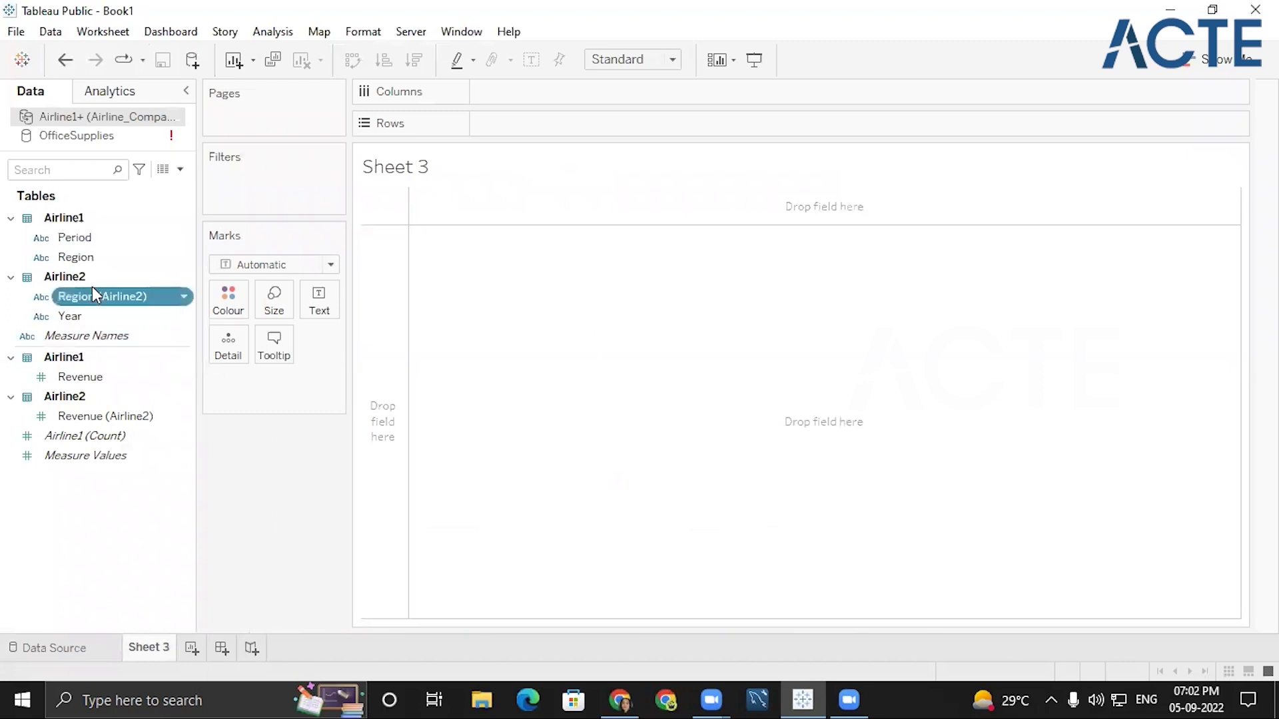
{"action": "double_click", "coordinate": [93, 294]}
{"action": "left_click", "coordinate": [94, 416]}
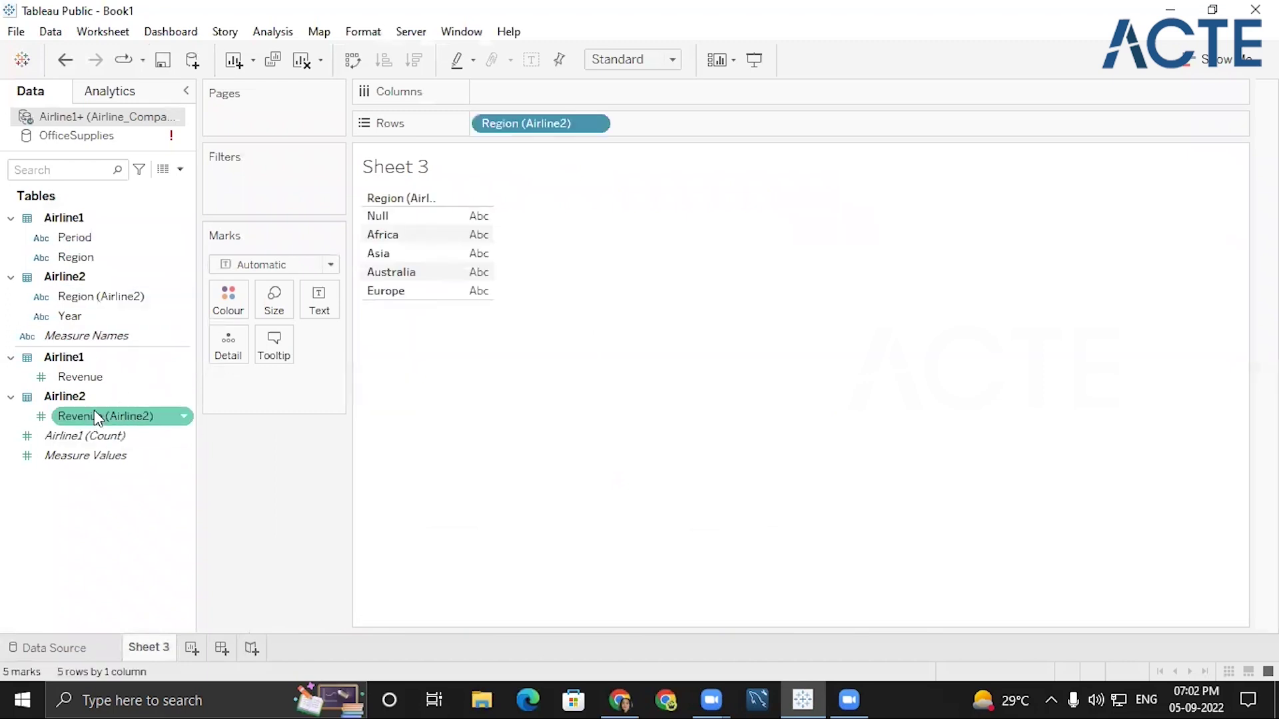
{"action": "left_click", "coordinate": [94, 415]}
{"action": "double_click", "coordinate": [94, 412]}
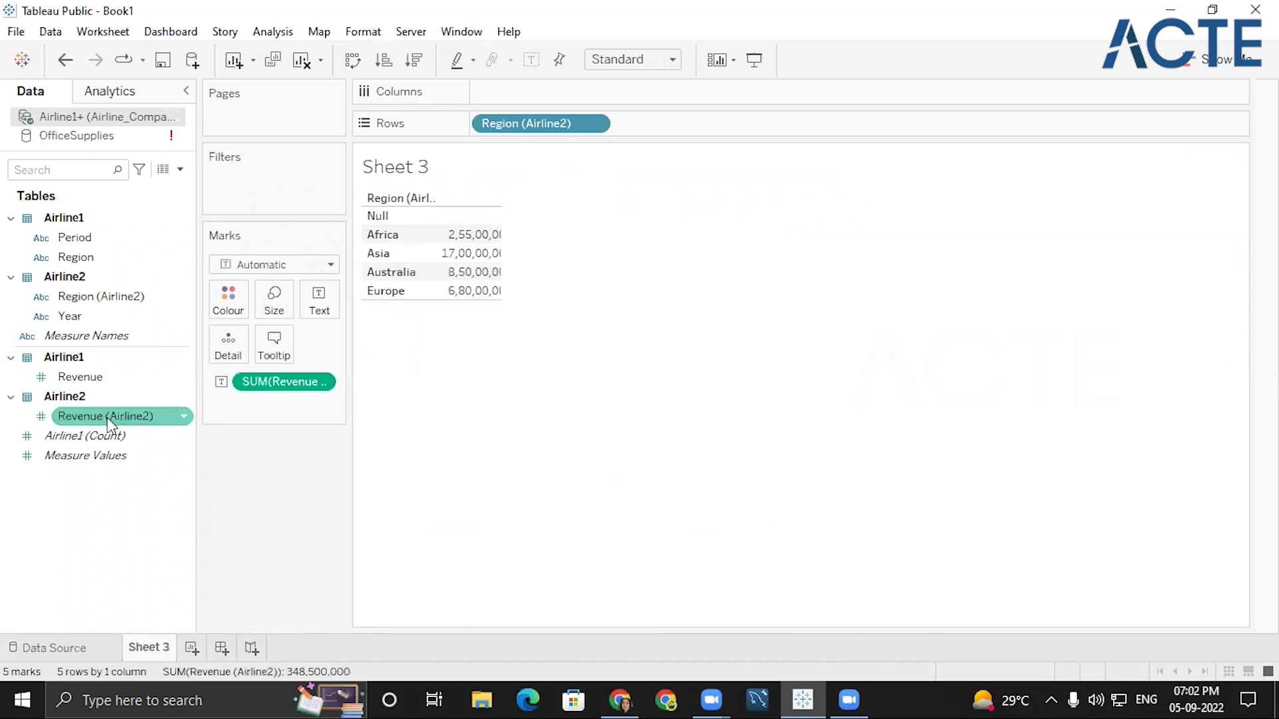
Add the Airline1 Revenue measure to the region table beside Revenue (Airline2).
{"action": "left_click", "coordinate": [86, 381]}
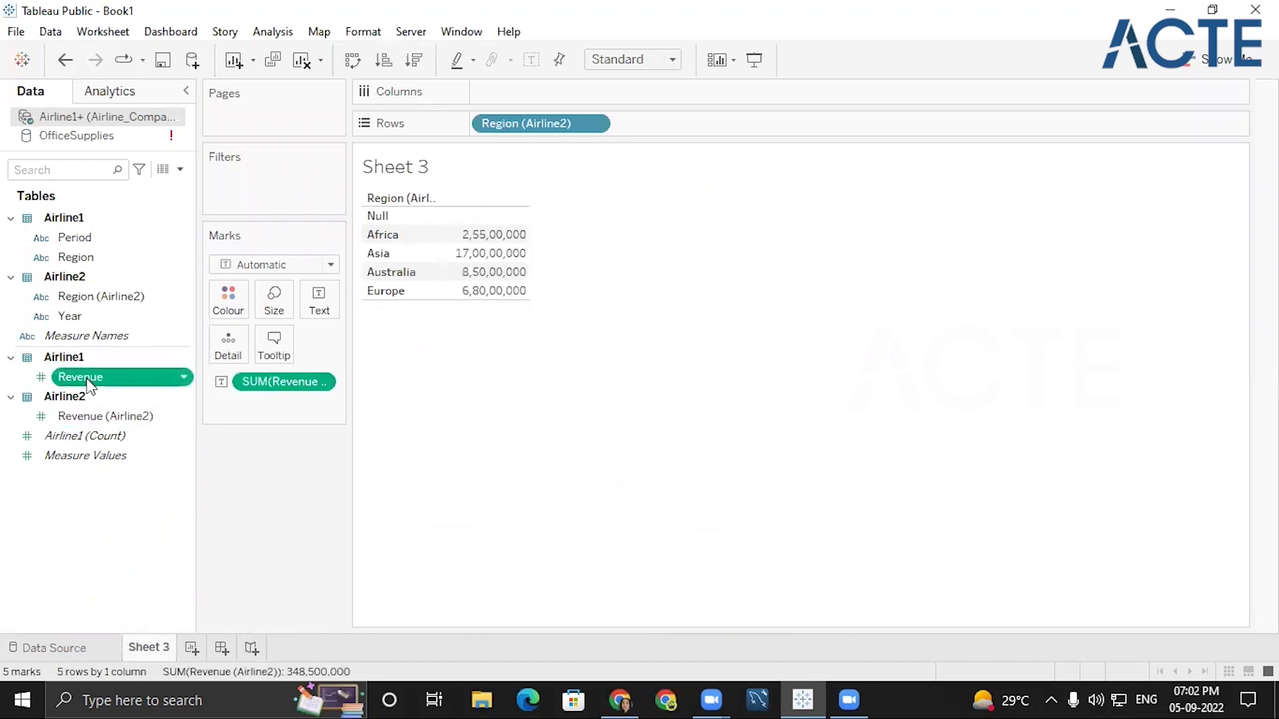
{"action": "double_click", "coordinate": [86, 381]}
{"action": "left_click", "coordinate": [585, 288]}
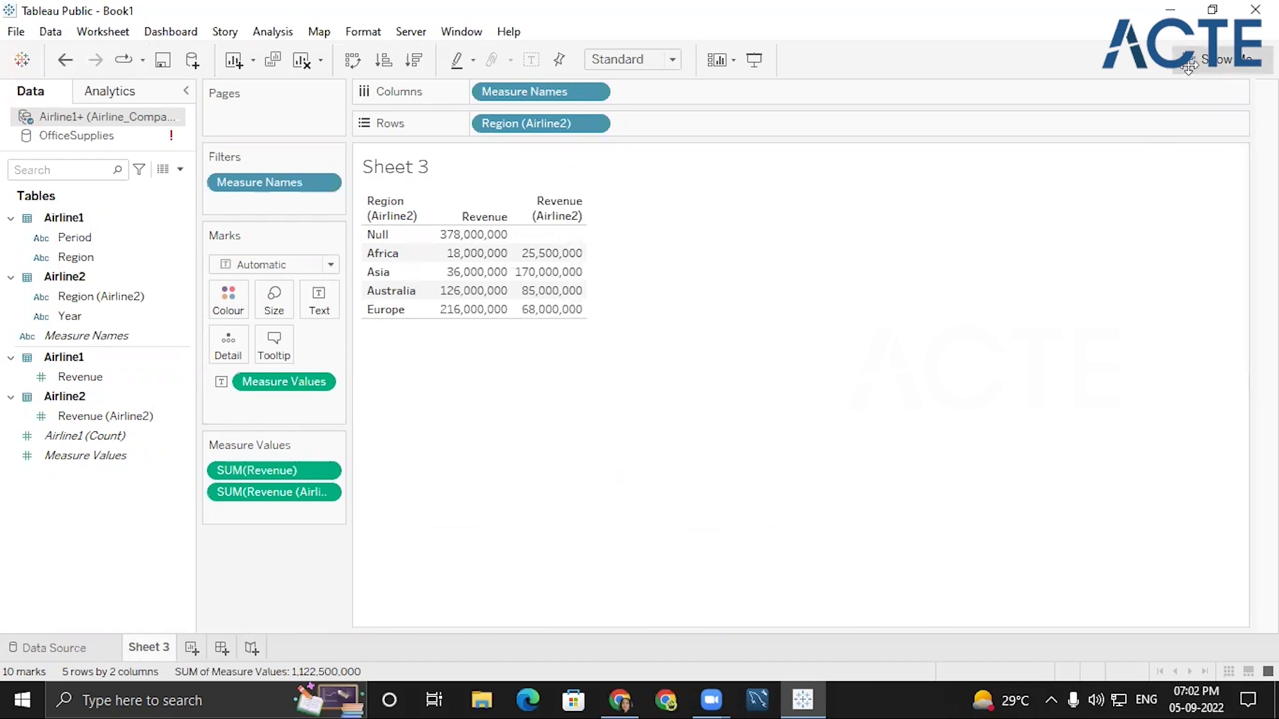
Remove the Airline1 Revenue measure and display Revenue (Airline2) by region as a horizontal bar chart.
{"action": "left_click", "coordinate": [1189, 64]}
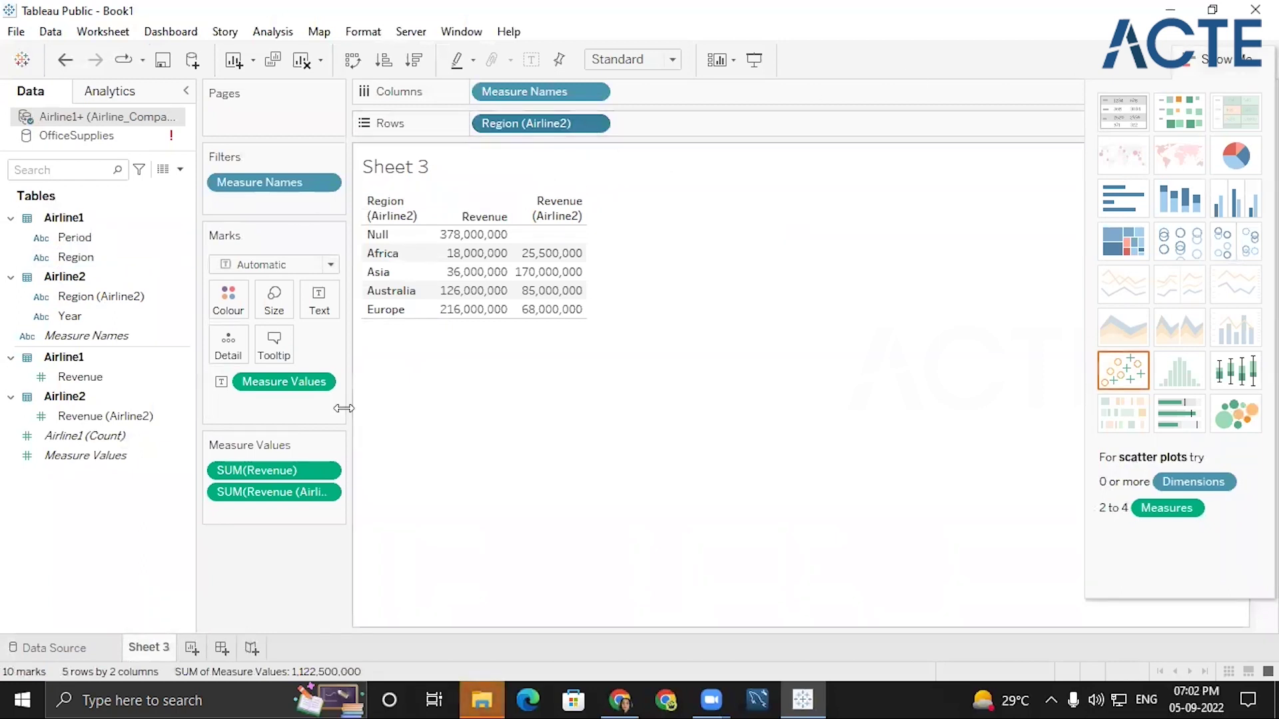
{"action": "left_click", "coordinate": [332, 470]}
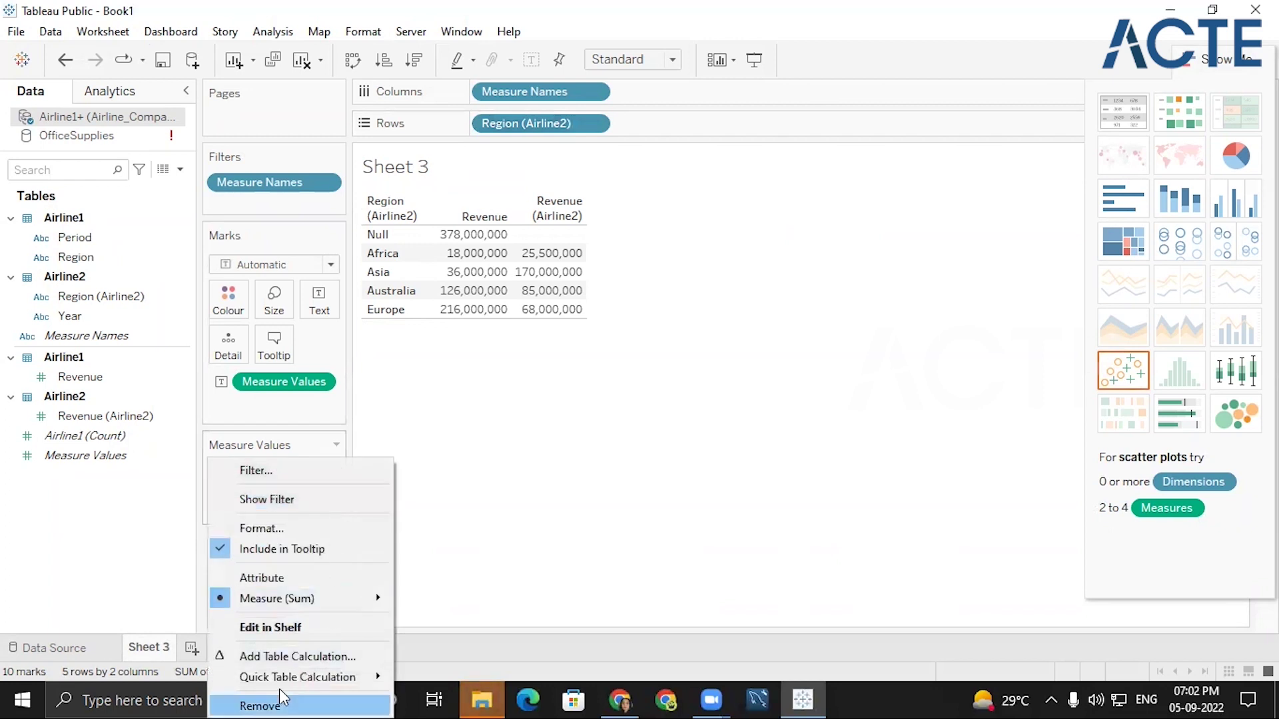
{"action": "left_click", "coordinate": [280, 697]}
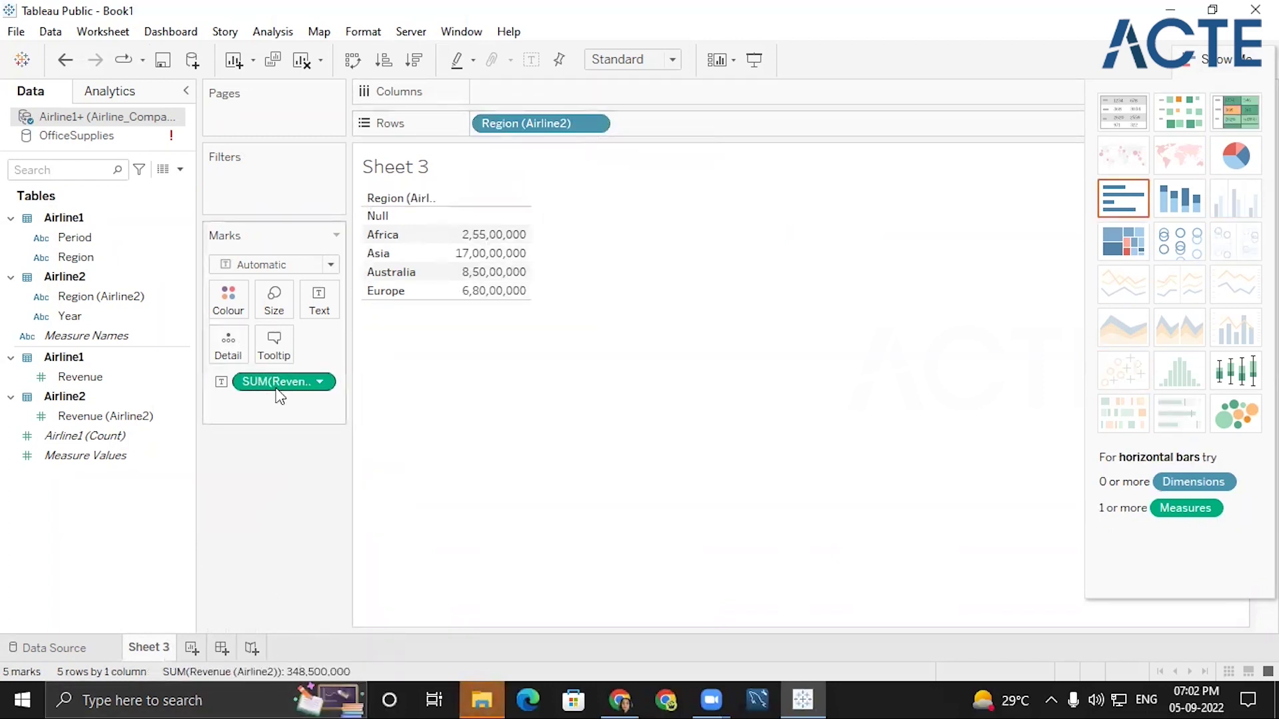
{"action": "mouse_move", "coordinate": [459, 245]}
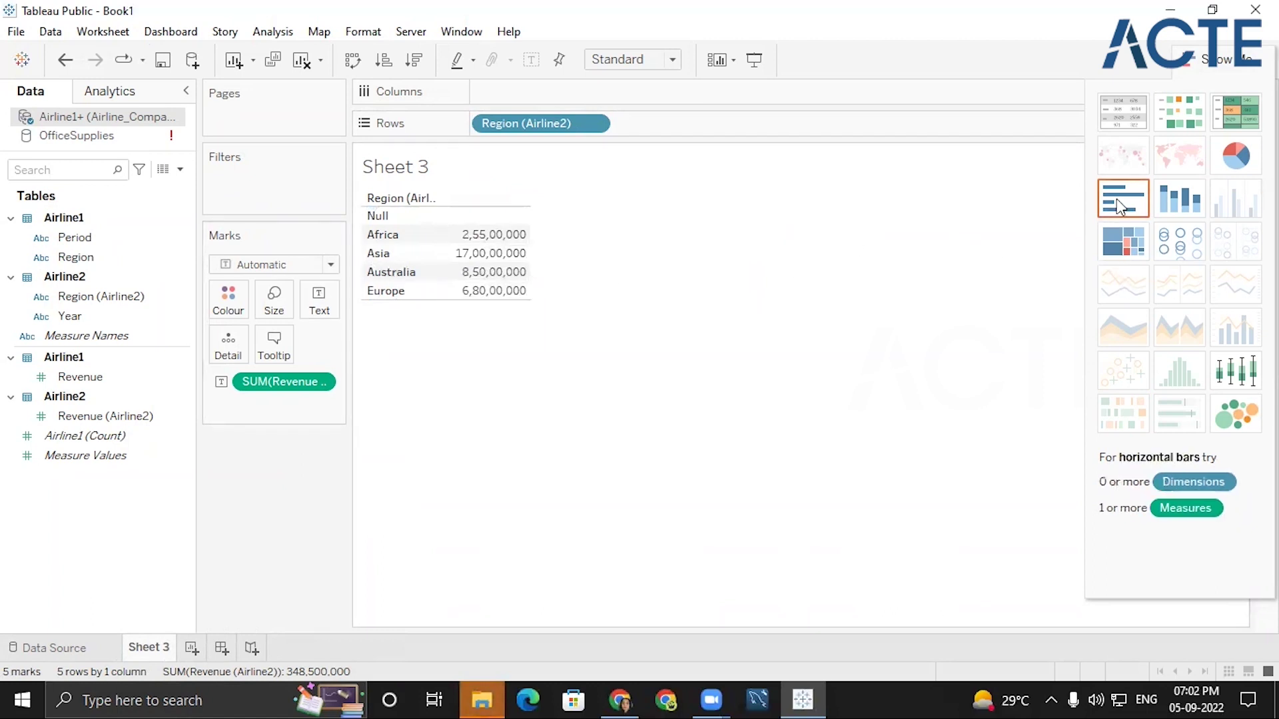
{"action": "left_click", "coordinate": [1119, 206]}
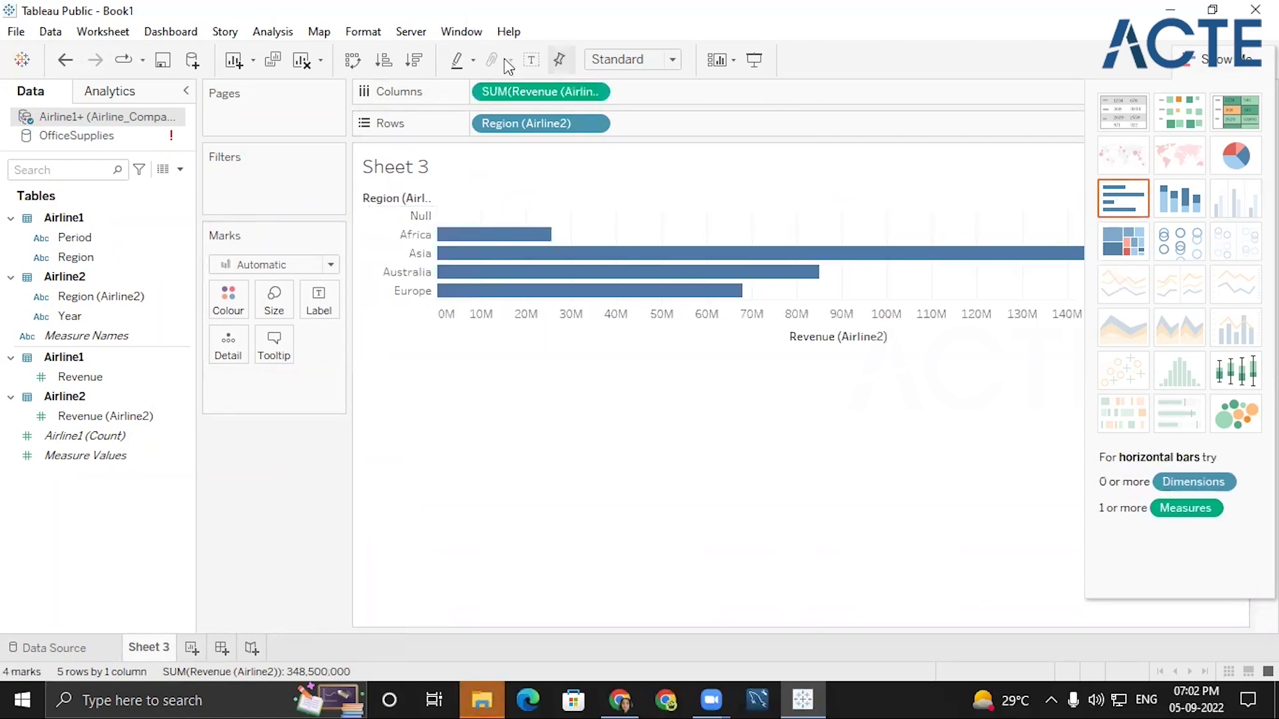
Close the OfficeSupplies data source and remove the joined Airline1 table from the Airline1+ data source.
{"action": "right_click", "coordinate": [176, 141]}
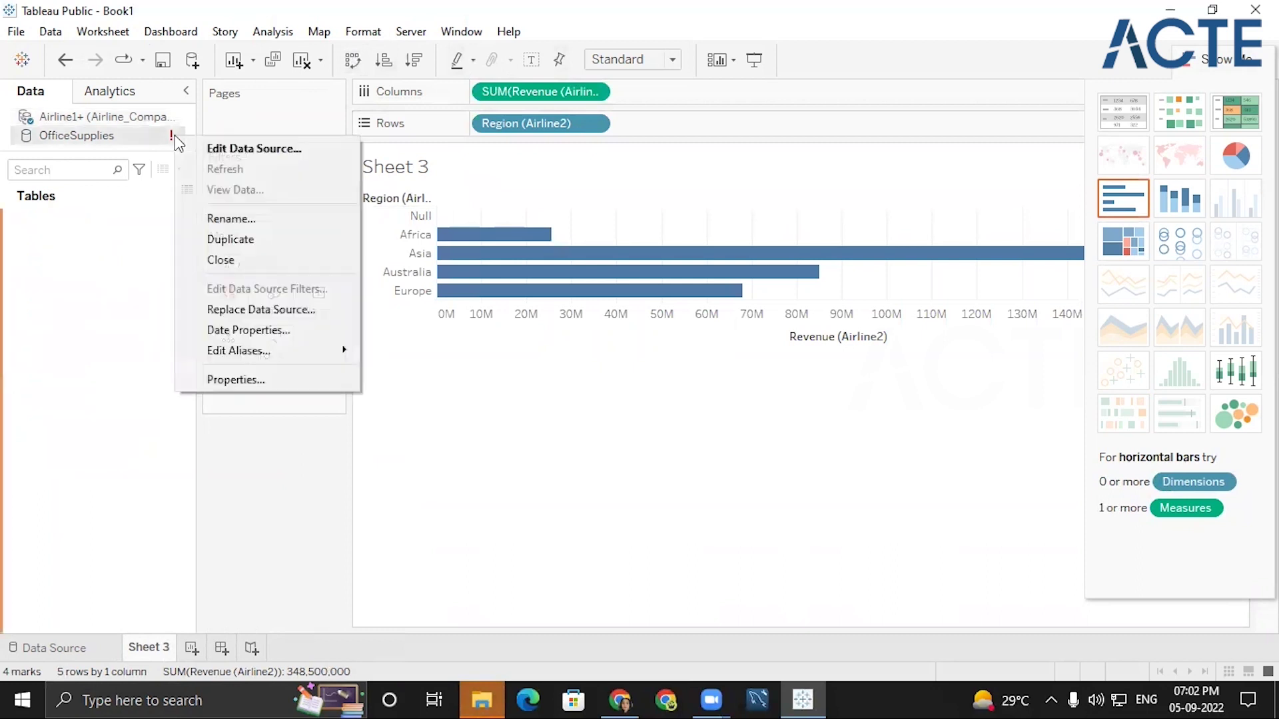
{"action": "left_click", "coordinate": [227, 261]}
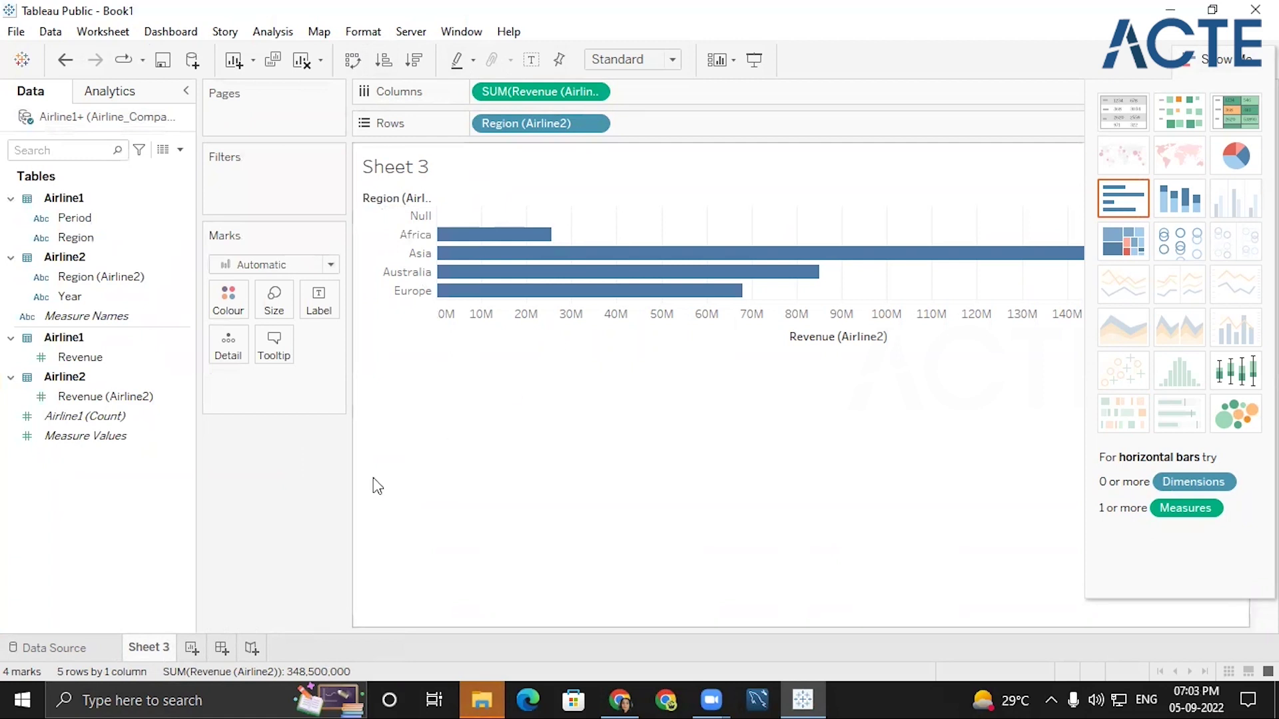
{"action": "left_click", "coordinate": [73, 645]}
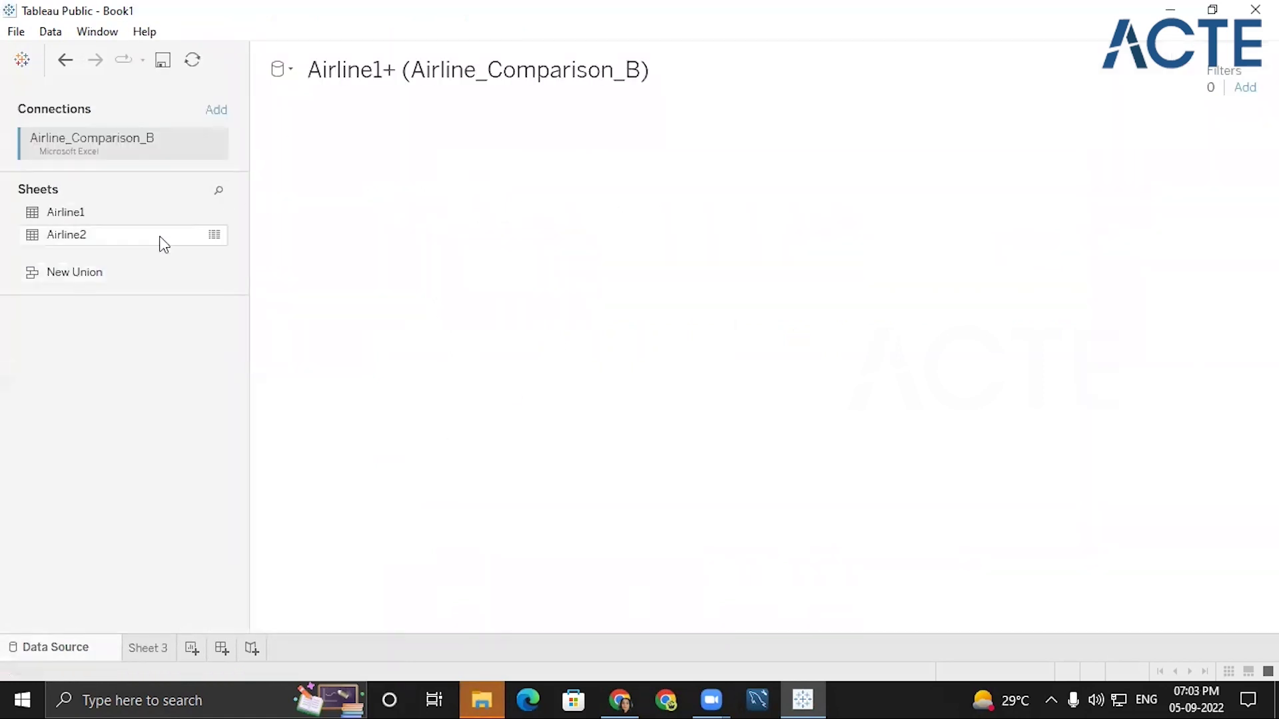
{"action": "left_click_drag", "start_coordinate": [66, 211], "coordinate": [543, 183]}
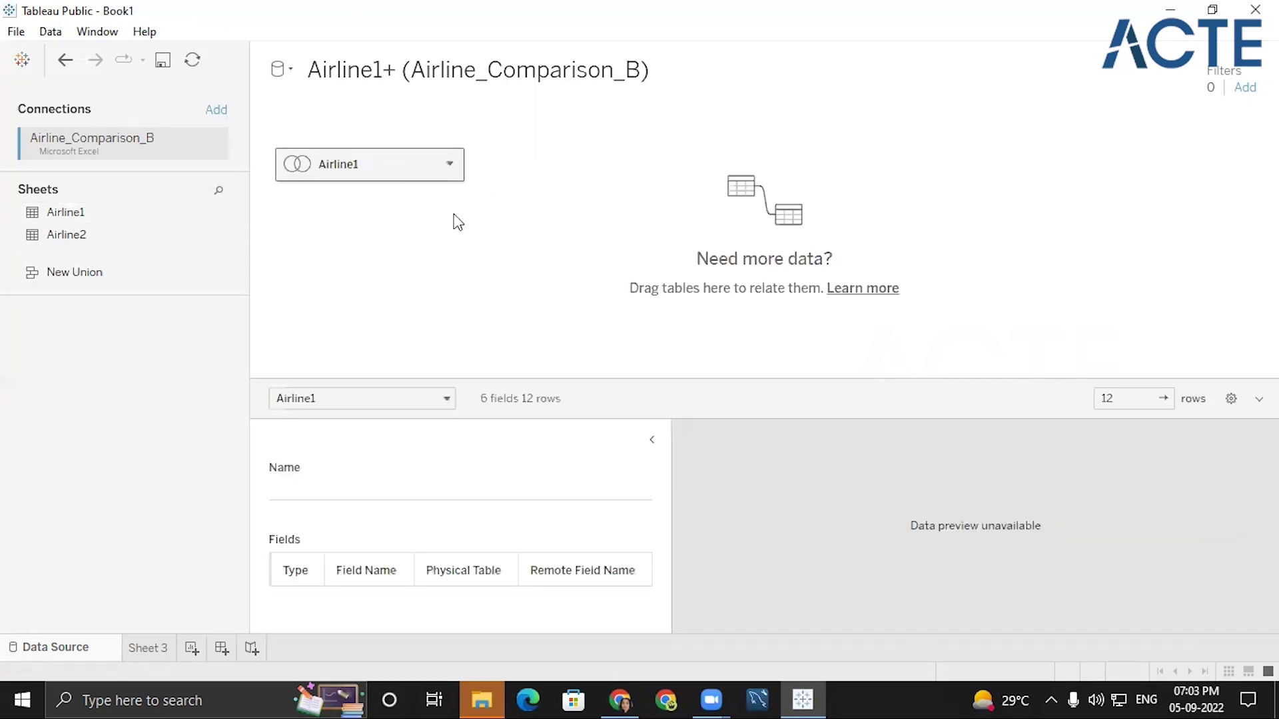
{"action": "left_click", "coordinate": [450, 165]}
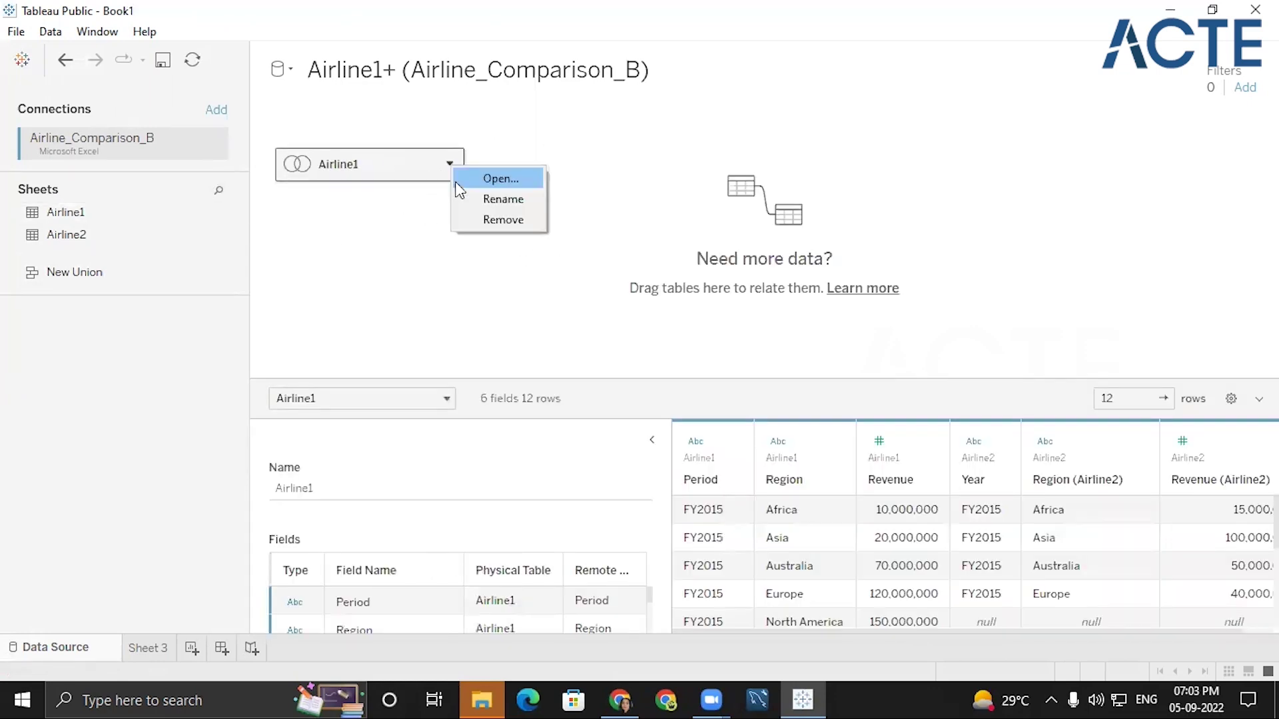
{"action": "left_click", "coordinate": [497, 218]}
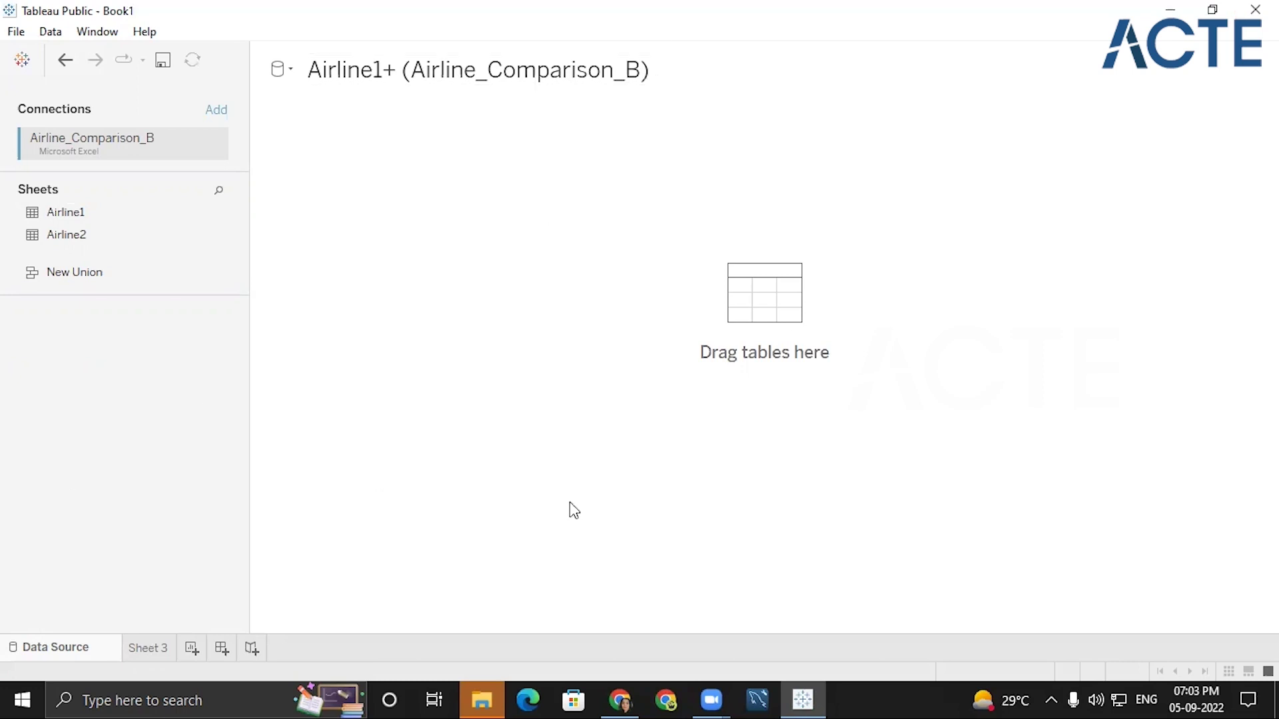
{"action": "left_click", "coordinate": [150, 650]}
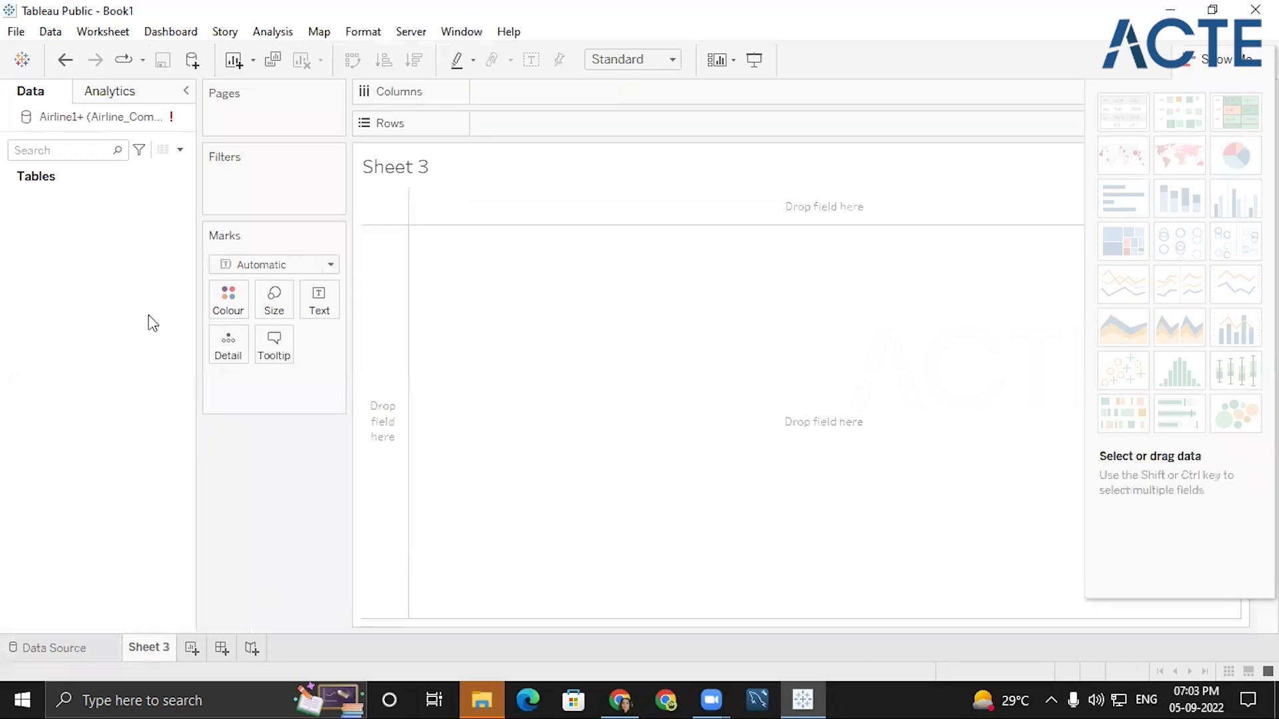
{"action": "left_click", "coordinate": [82, 654]}
{"action": "left_click", "coordinate": [150, 647]}
{"action": "right_click", "coordinate": [161, 649]}
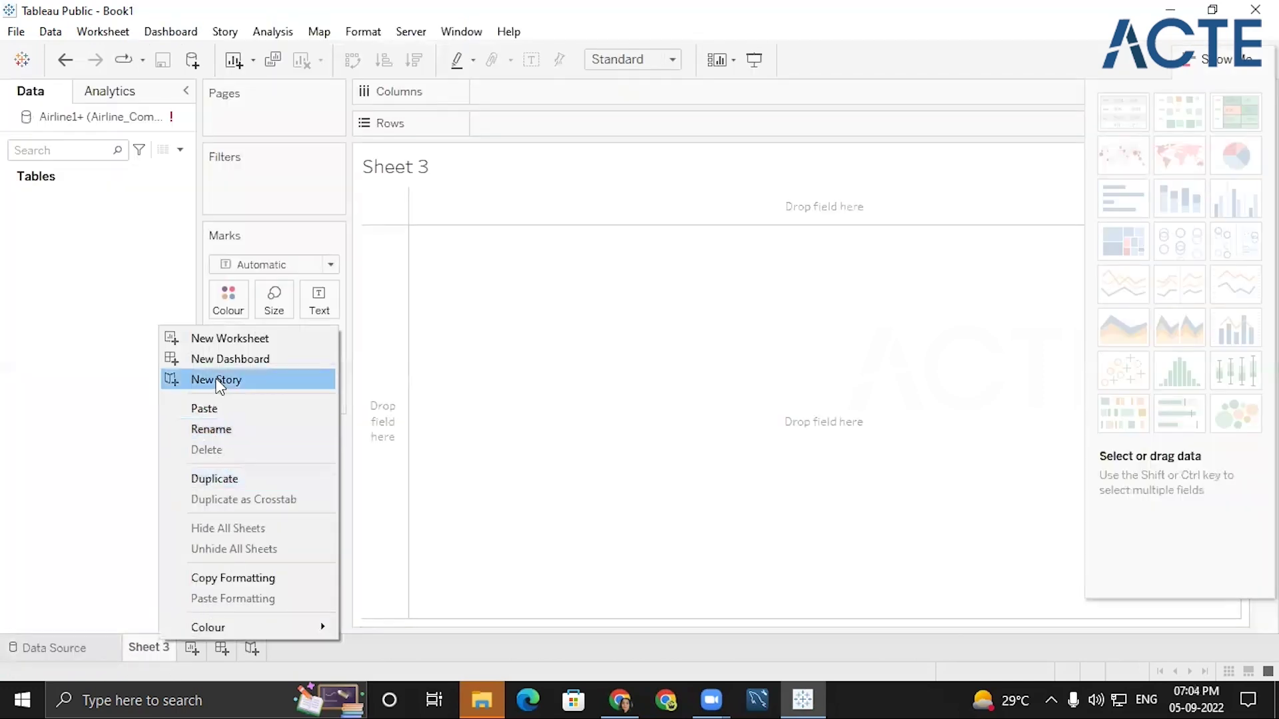
{"action": "right_click", "coordinate": [143, 649]}
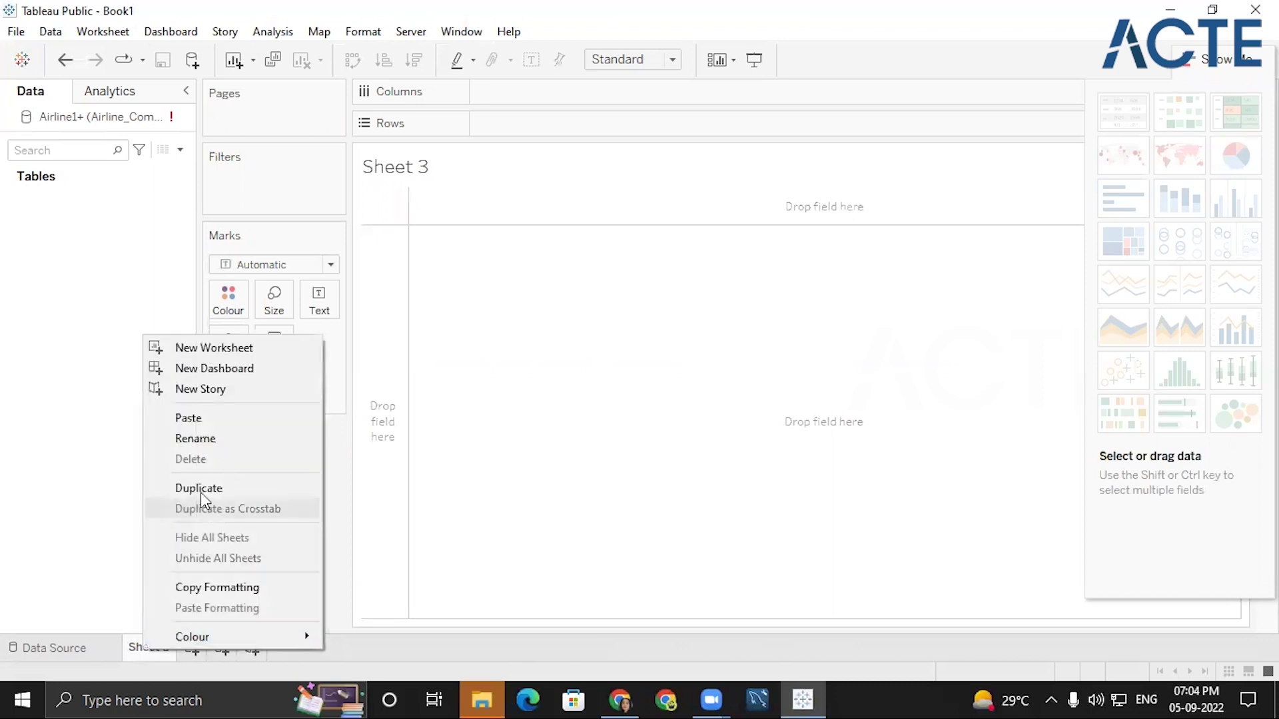
{"action": "left_click", "coordinate": [517, 508]}
Add a new worksheet, place it before Sheet 3, and go back to the data source.
{"action": "left_click", "coordinate": [233, 62]}
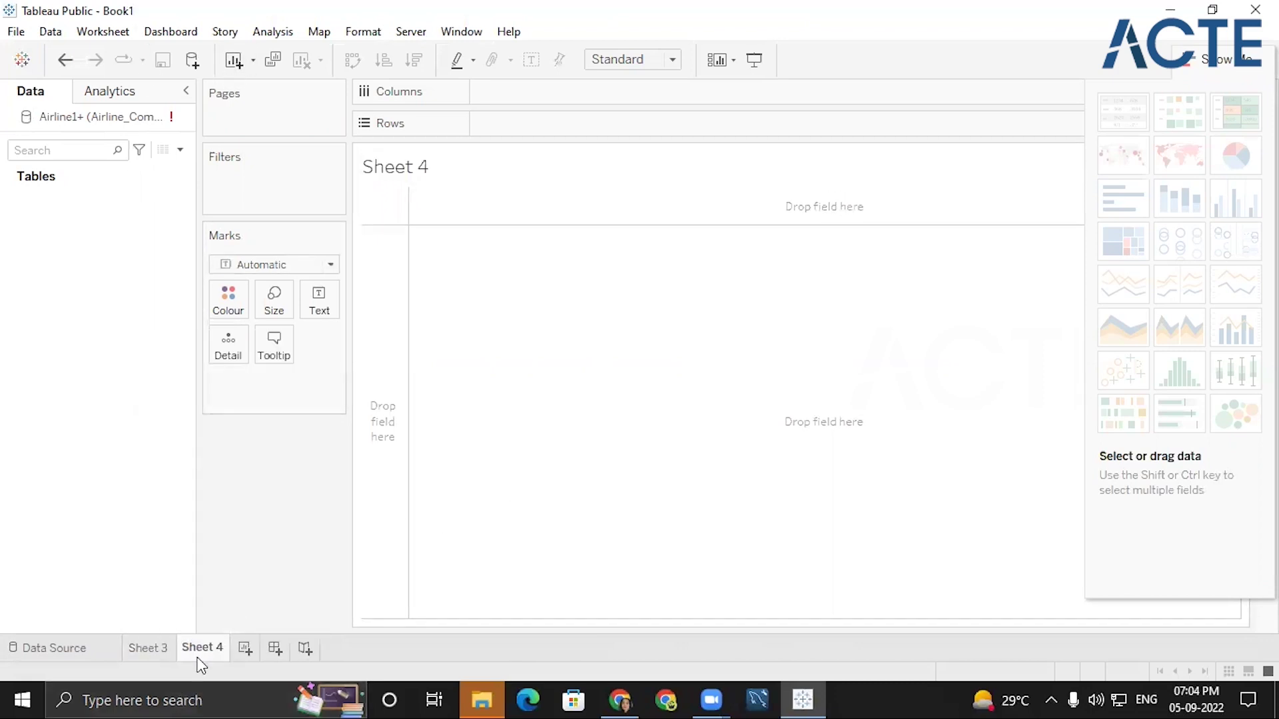
{"action": "left_click_drag", "start_coordinate": [211, 655], "coordinate": [143, 650]}
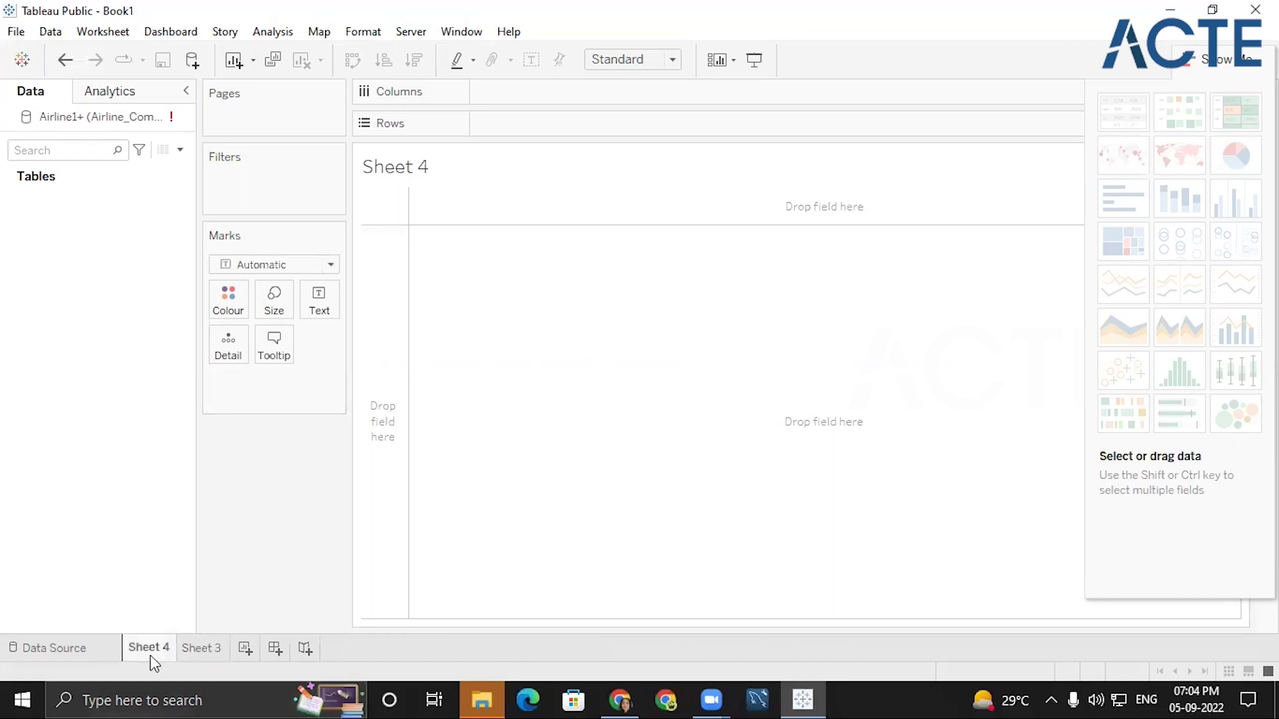
{"action": "left_click", "coordinate": [71, 651]}
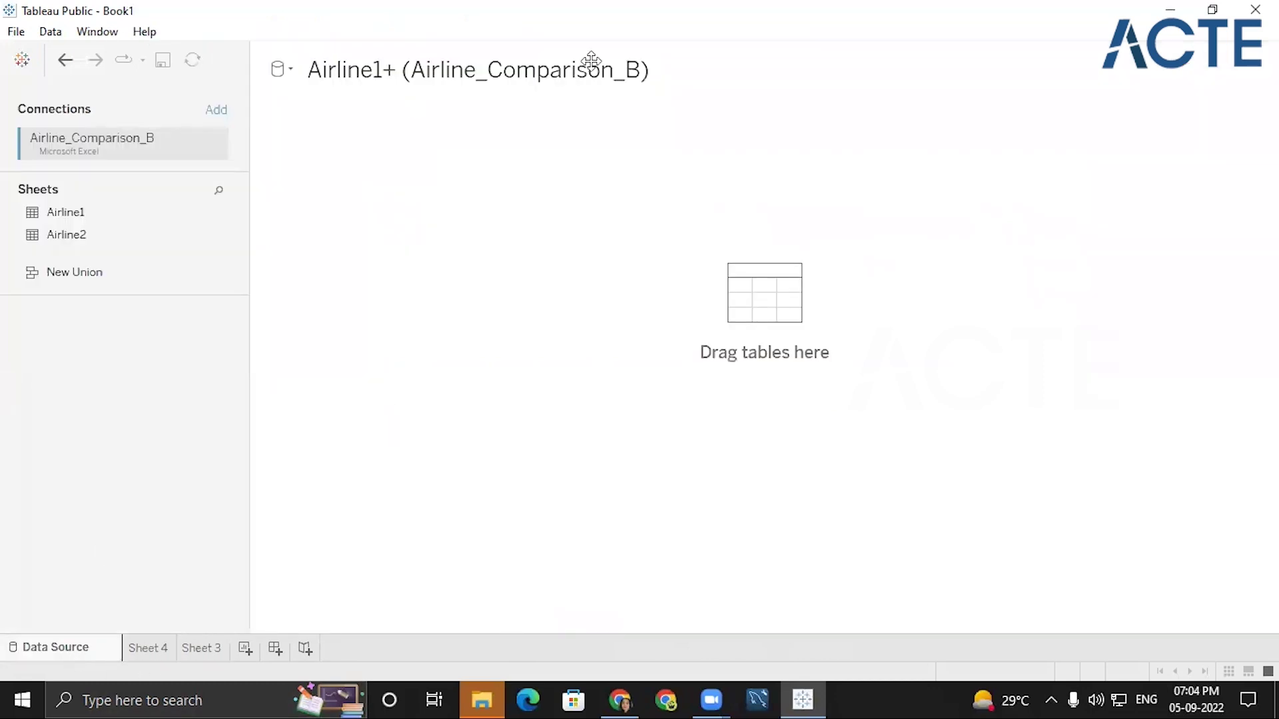
Add the Airline1 table to the empty Airline1+ data source and collapse its table details.
{"action": "left_click", "coordinate": [603, 82]}
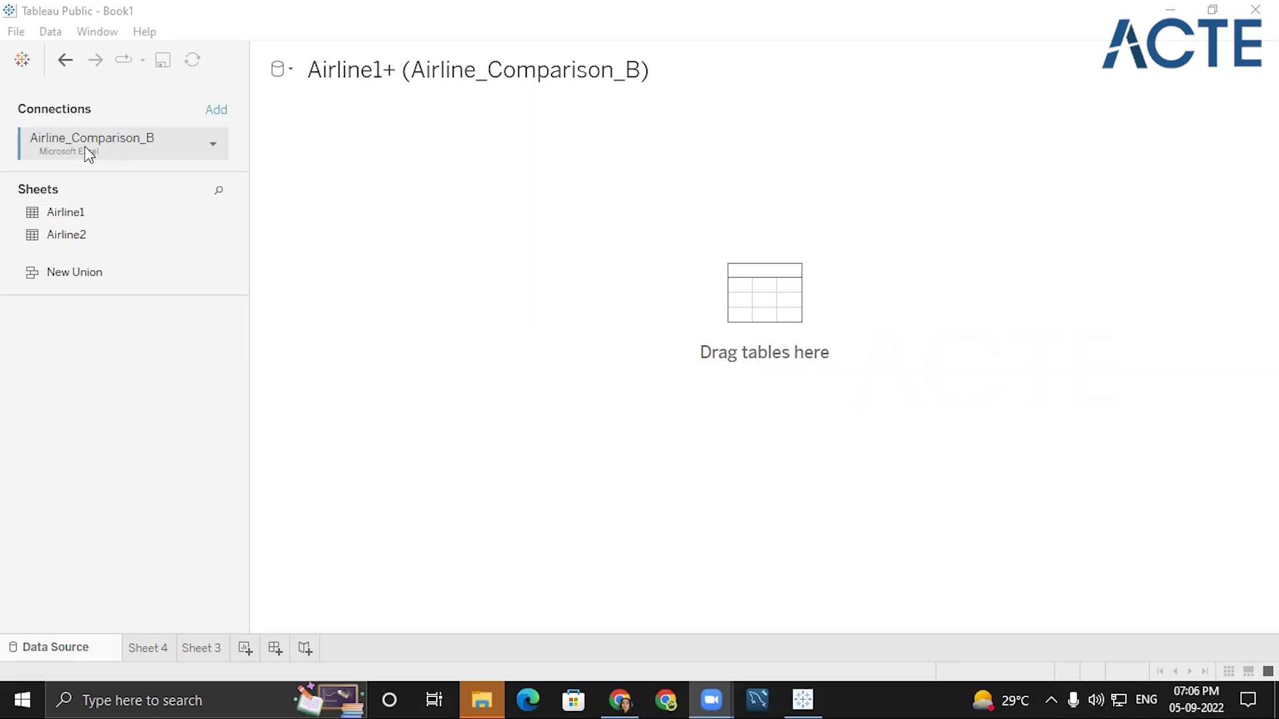
{"action": "left_click_drag", "start_coordinate": [58, 213], "coordinate": [299, 172]}
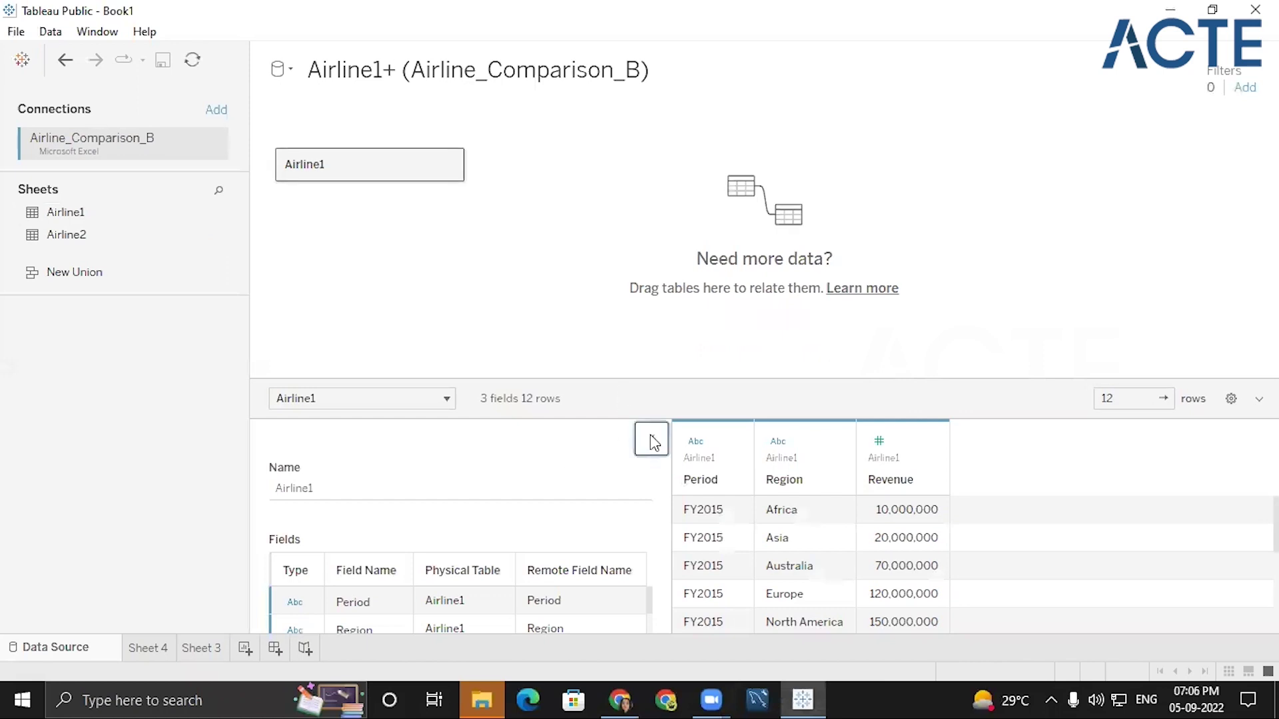
{"action": "left_click", "coordinate": [651, 439]}
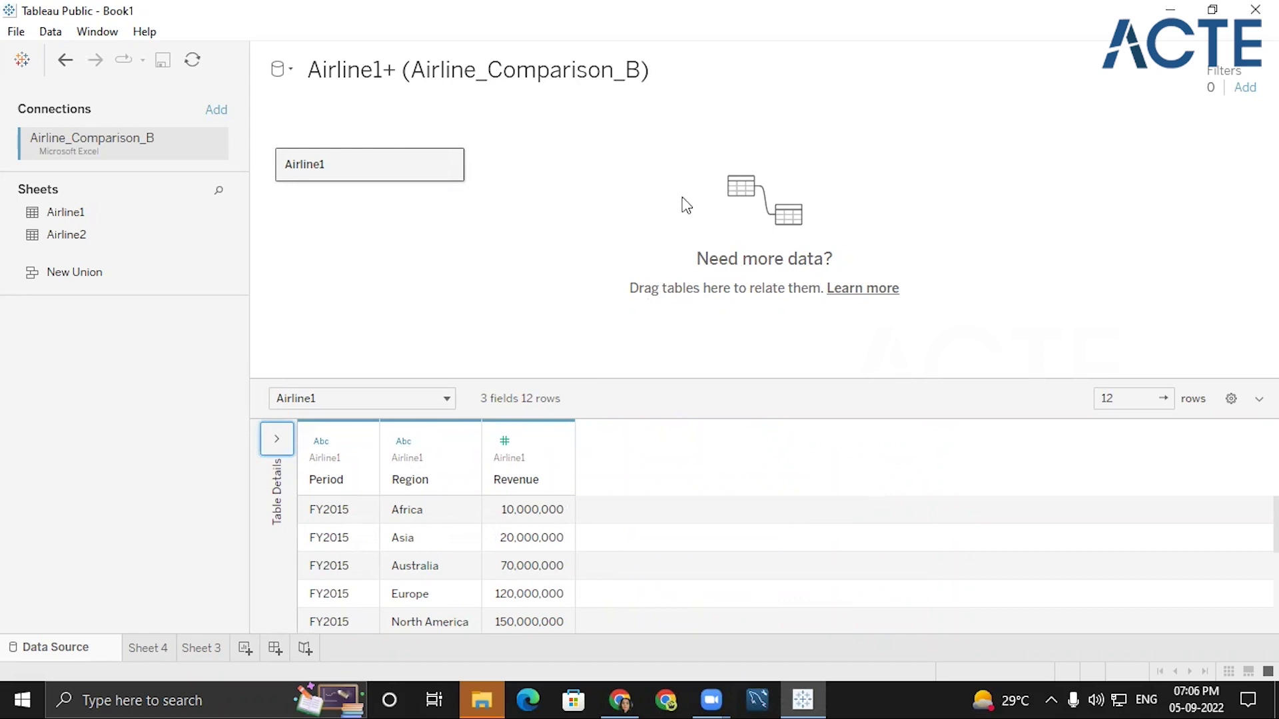
Connect to the Airline_Comparison_B Excel file as a second data source and add the Airline2 table to it.
{"action": "left_click", "coordinate": [20, 68]}
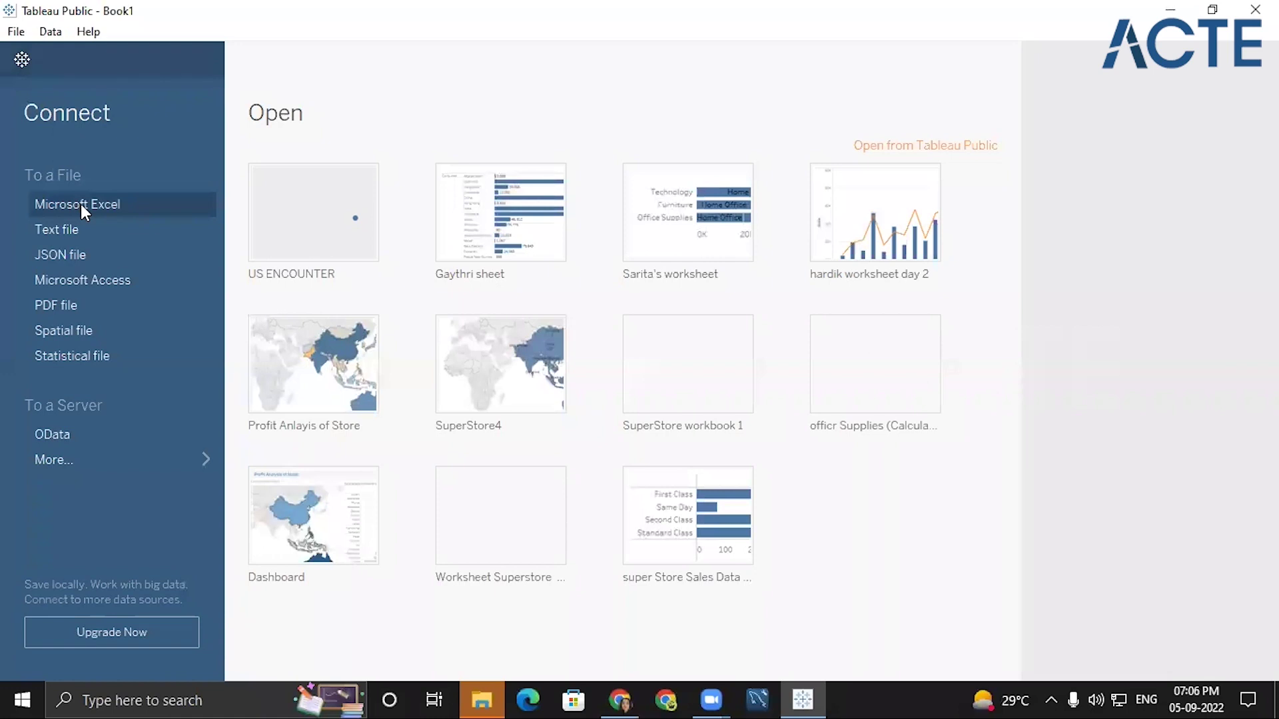
{"action": "left_click", "coordinate": [81, 204]}
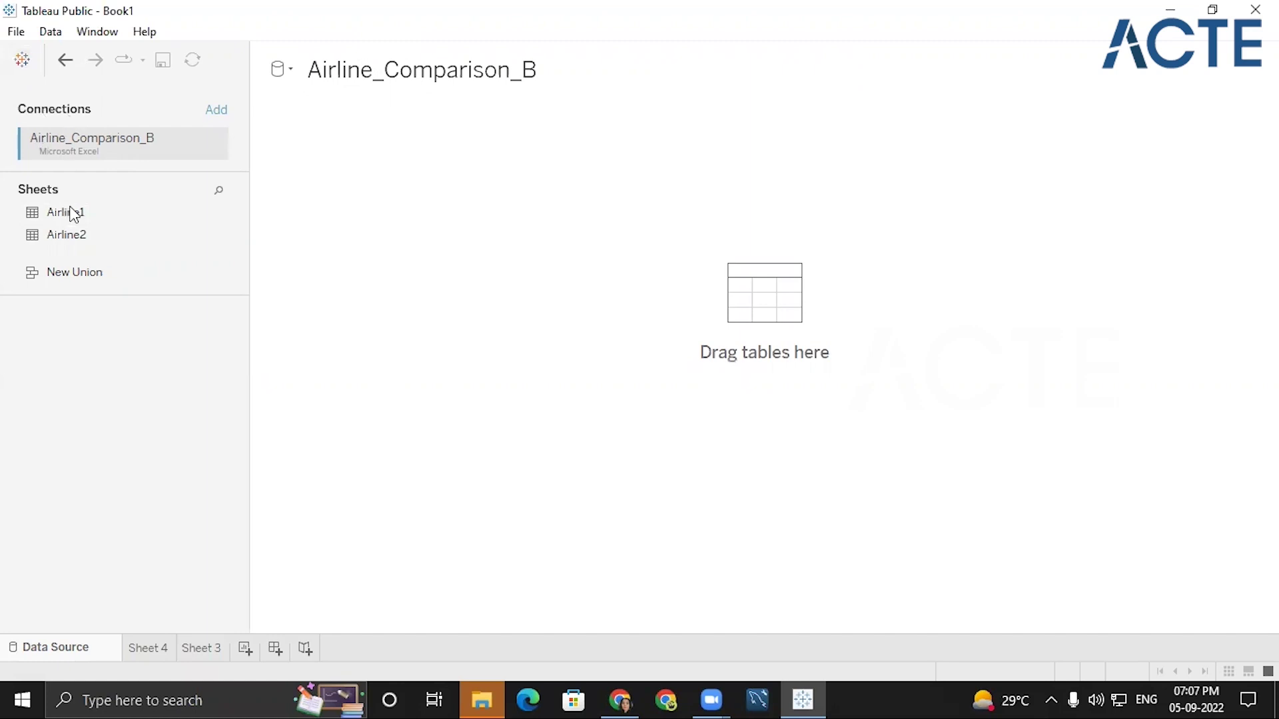
{"action": "left_click_drag", "start_coordinate": [75, 237], "coordinate": [429, 180]}
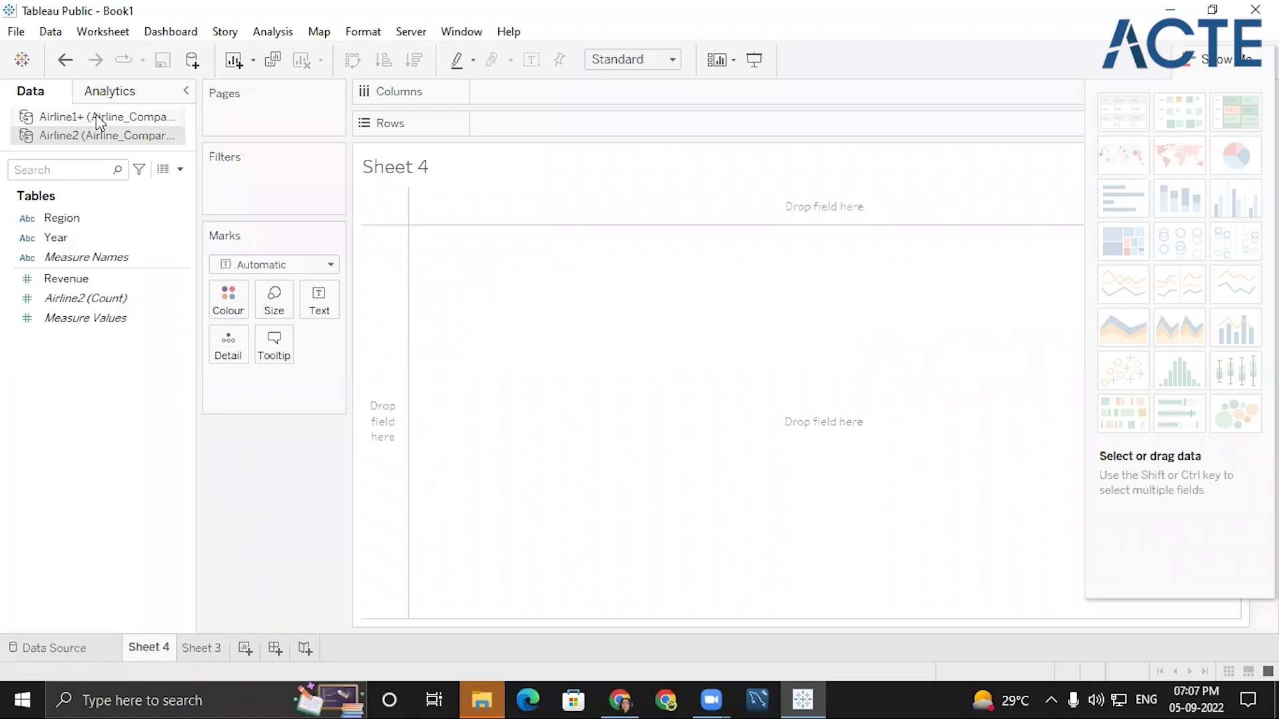
Review the fields and source tables of the Airline1+ and Airline2 data sources in turn.
{"action": "left_click", "coordinate": [98, 120]}
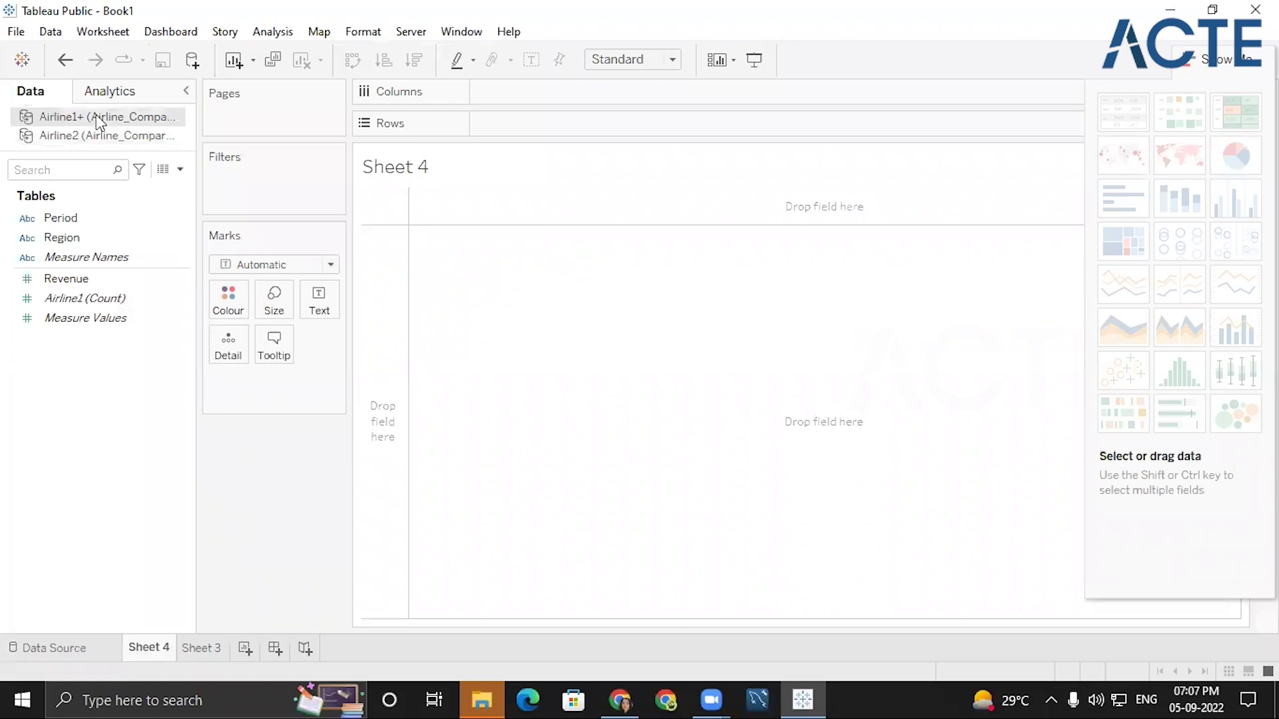
{"action": "left_click", "coordinate": [62, 654]}
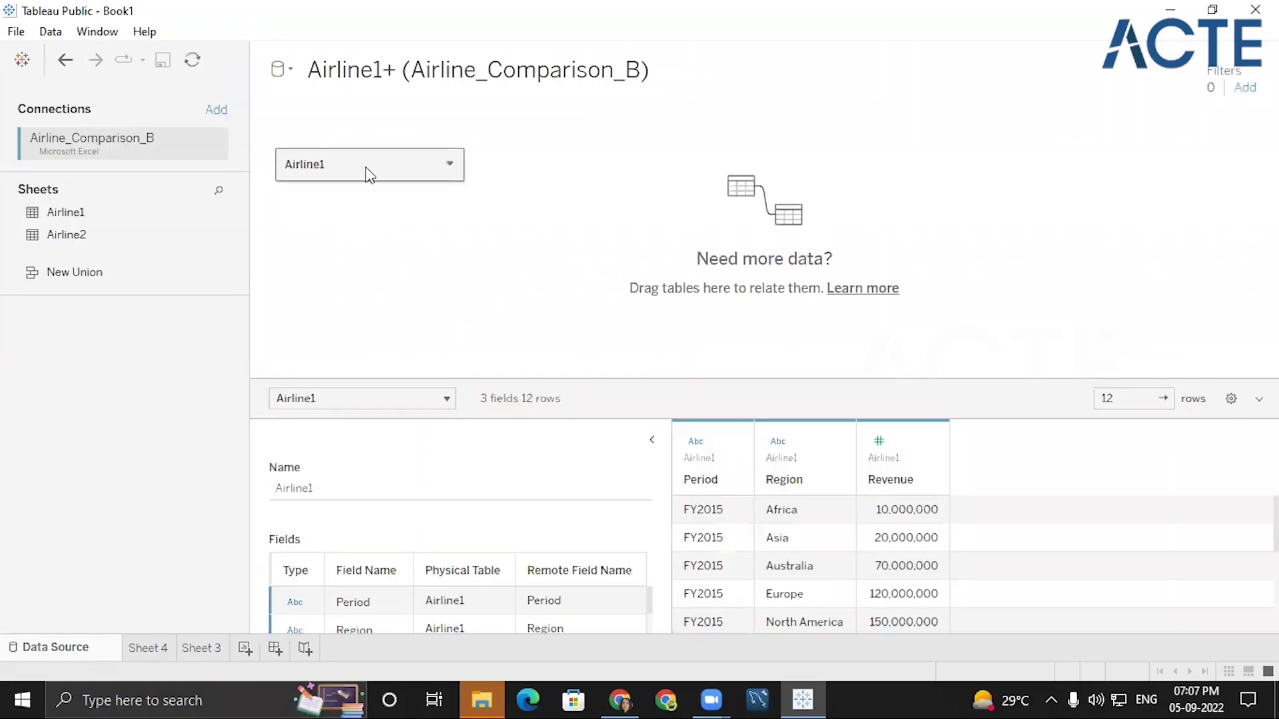
{"action": "left_click", "coordinate": [152, 648]}
{"action": "left_click", "coordinate": [50, 140]}
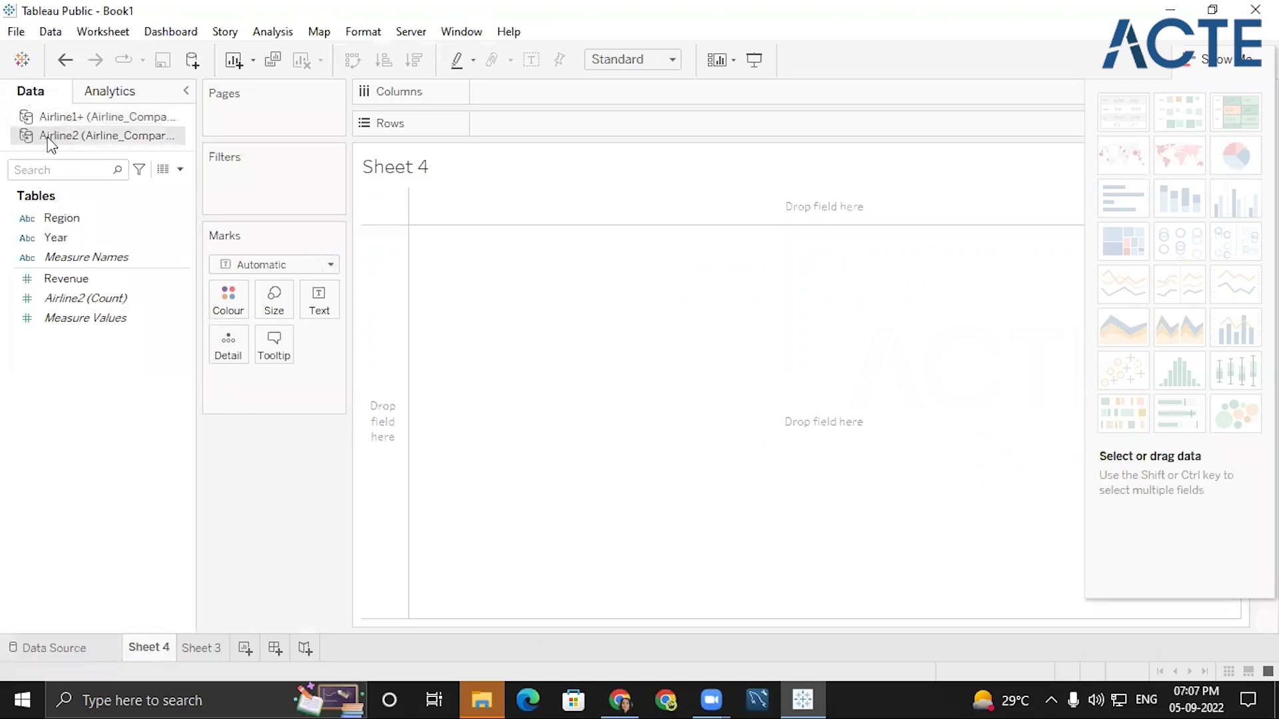
{"action": "left_click", "coordinate": [41, 658]}
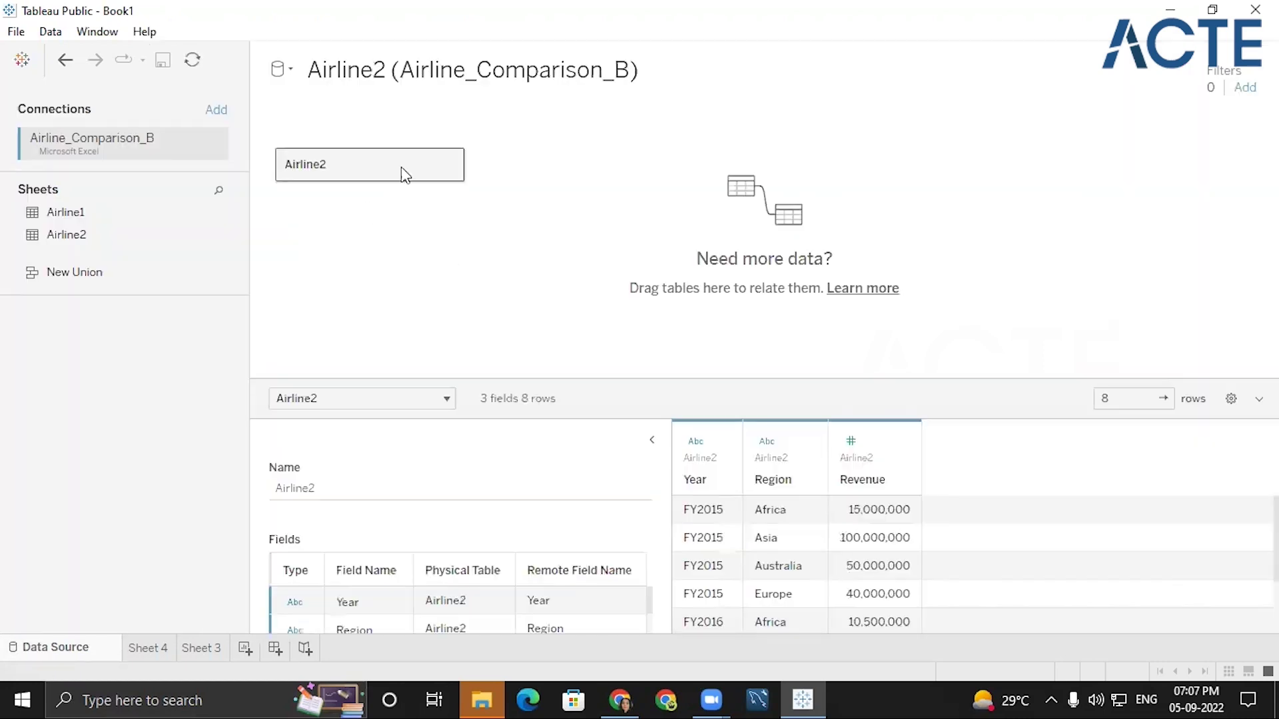
{"action": "left_click", "coordinate": [145, 646]}
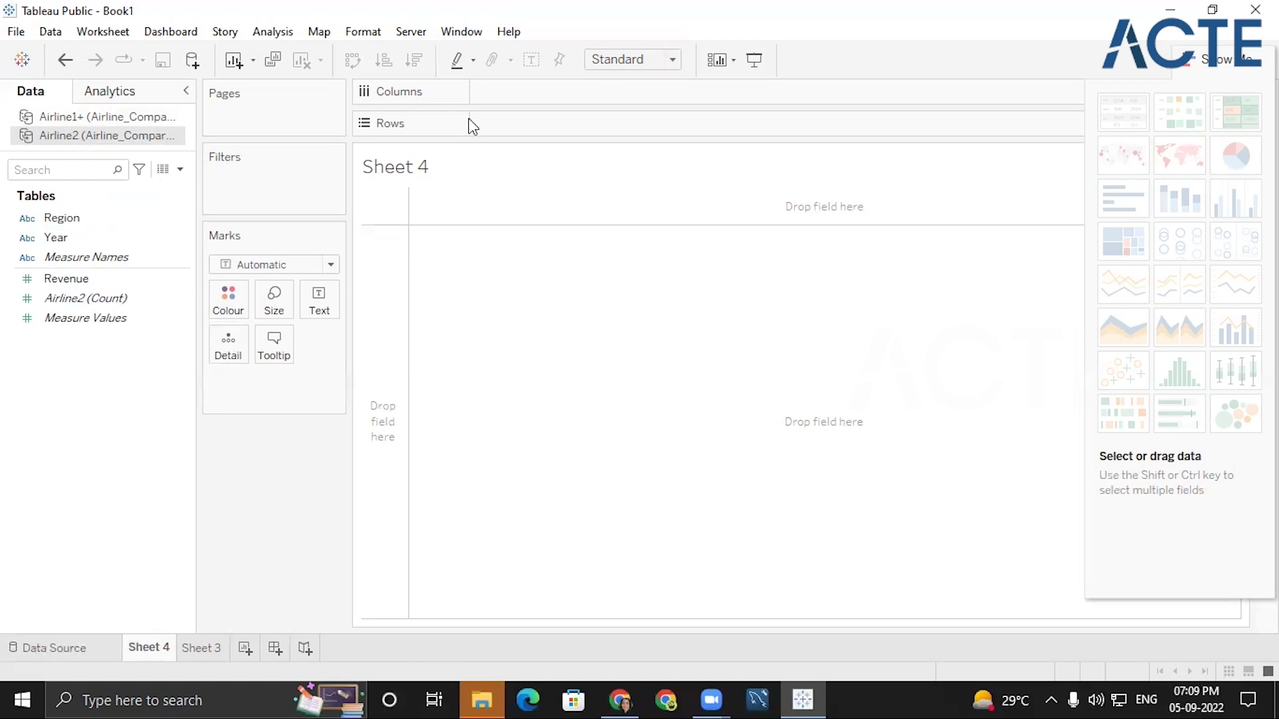
Start an on-screen text annotation headed "t1 t2" over the empty Sheet 4 view.
{"action": "double_click", "coordinate": [641, 240]}
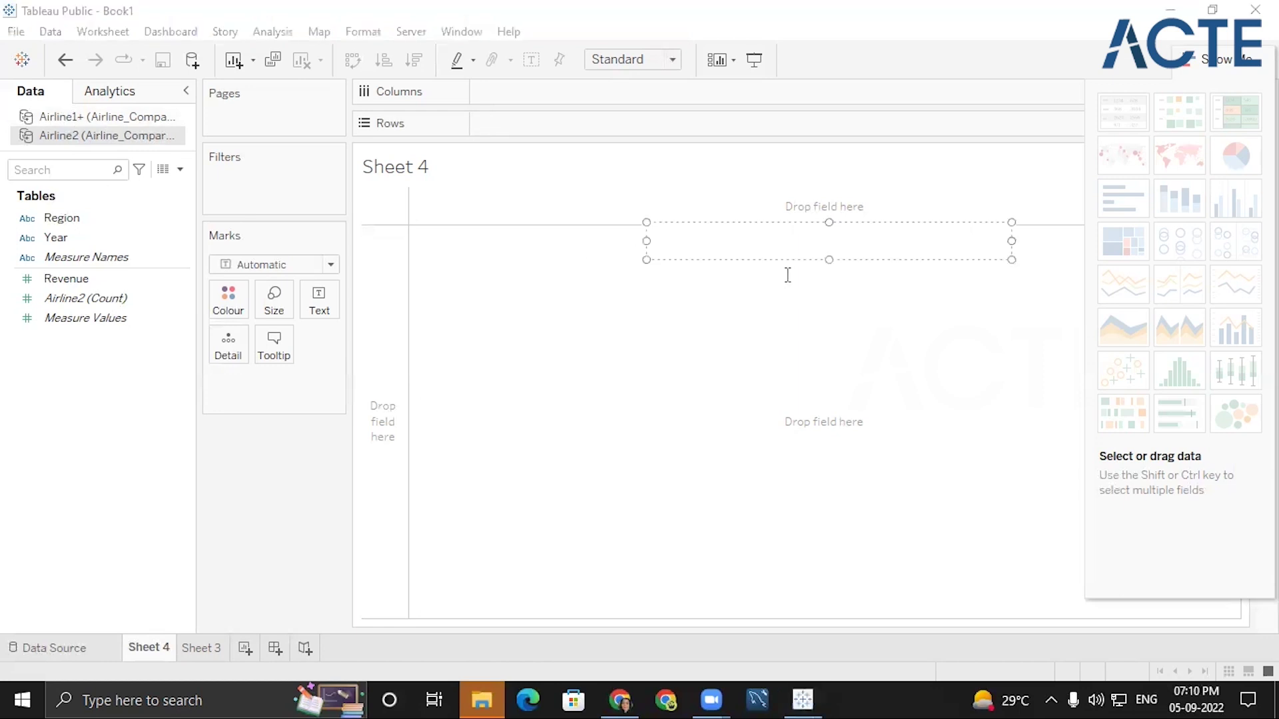
{"action": "type", "text": "t1 t2"}
{"action": "key", "text": "Return"}
{"action": "key", "text": "Return"}
{"action": "key", "text": "Up"}
{"action": "key", "text": "Up"}
{"action": "key", "text": "Tab"}
{"action": "key", "text": "Down"}
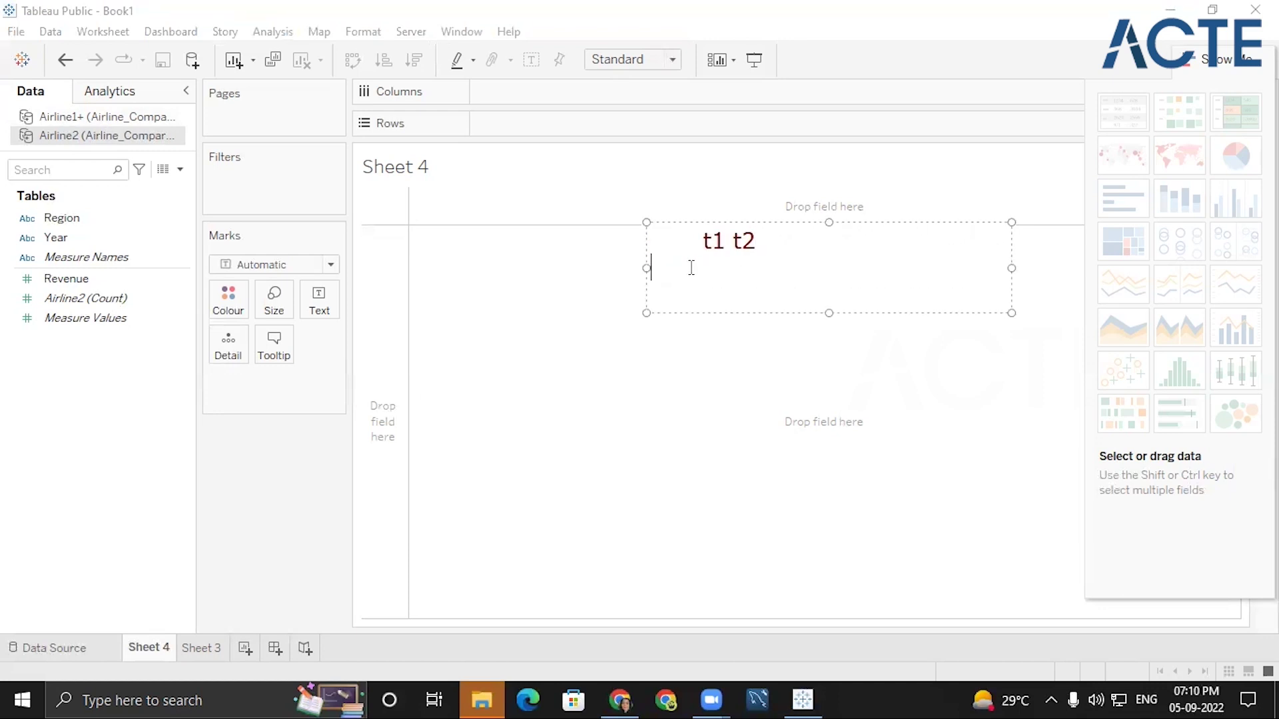
List "inner", "outer yes", "left yes" and "right no" beneath the annotation's heading, and clear the annotation.
{"action": "type", "text": "inner co"}
{"action": "key", "text": "BackSpace"}
{"action": "key", "text": "BackSpace"}
{"action": "key", "text": "Return"}
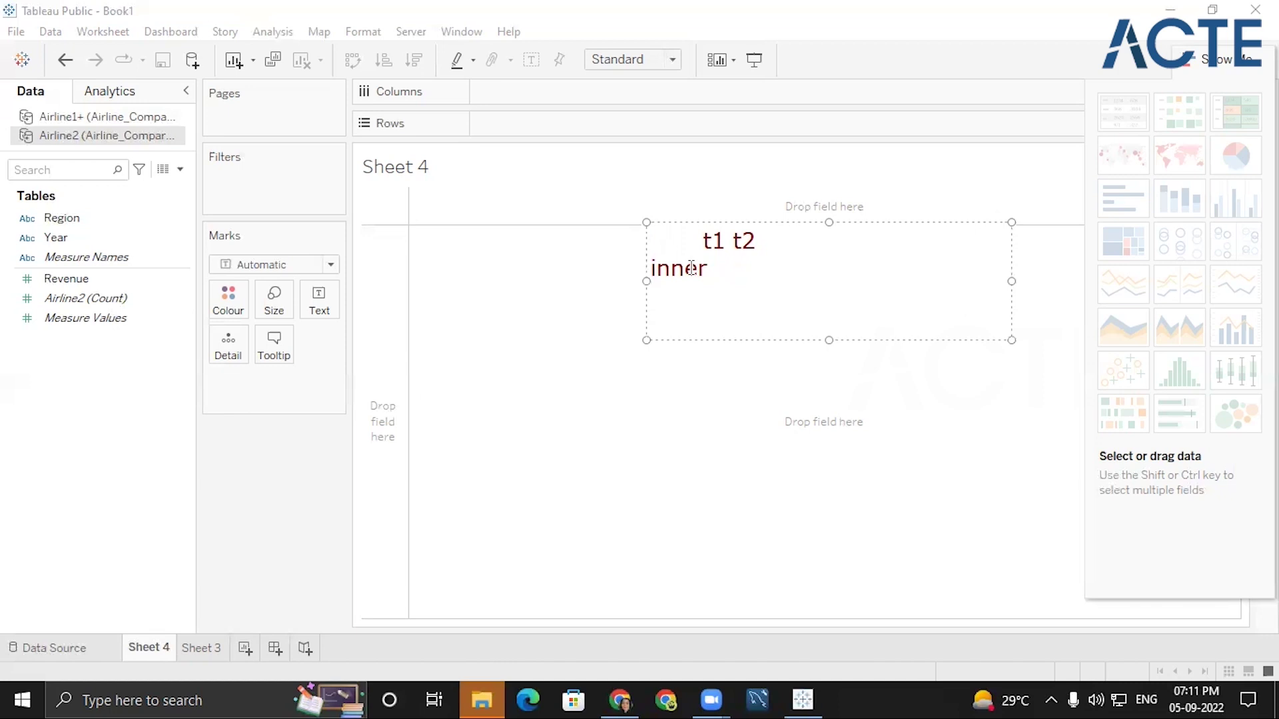
{"action": "type", "text": "outer yes"}
{"action": "key", "text": "Return"}
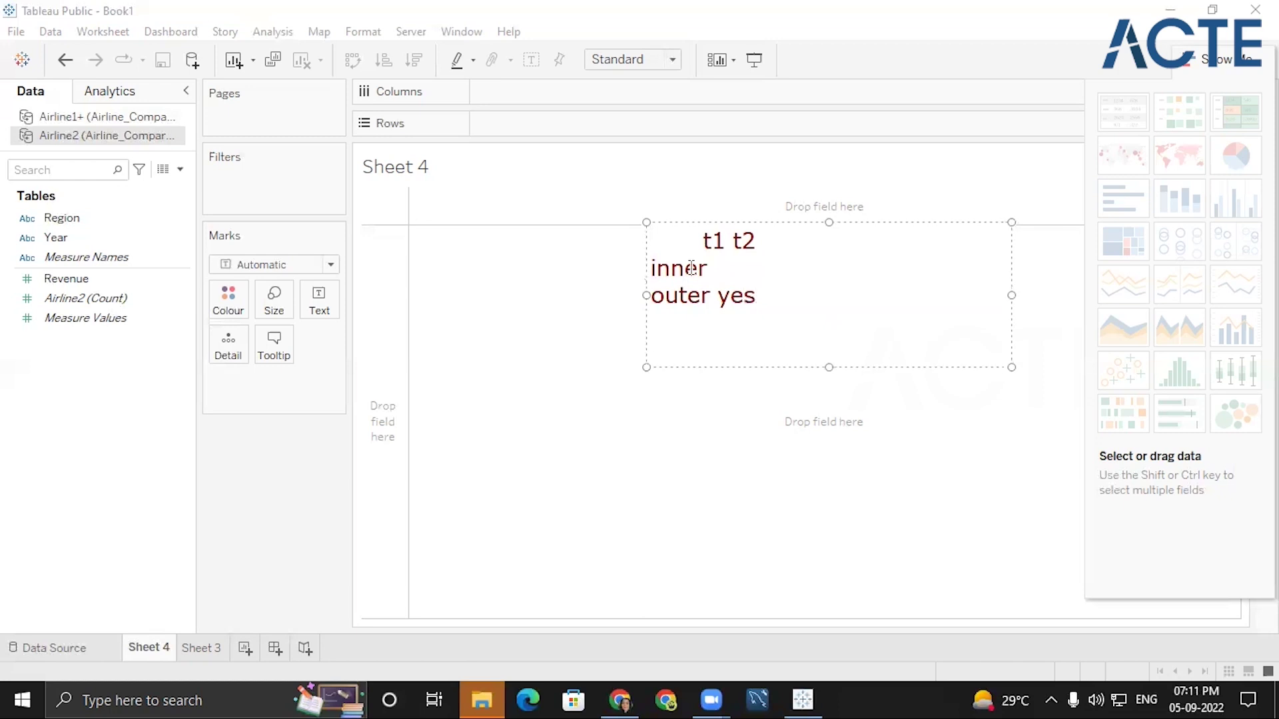
{"action": "type", "text": "left yes"}
{"action": "key", "text": "Return"}
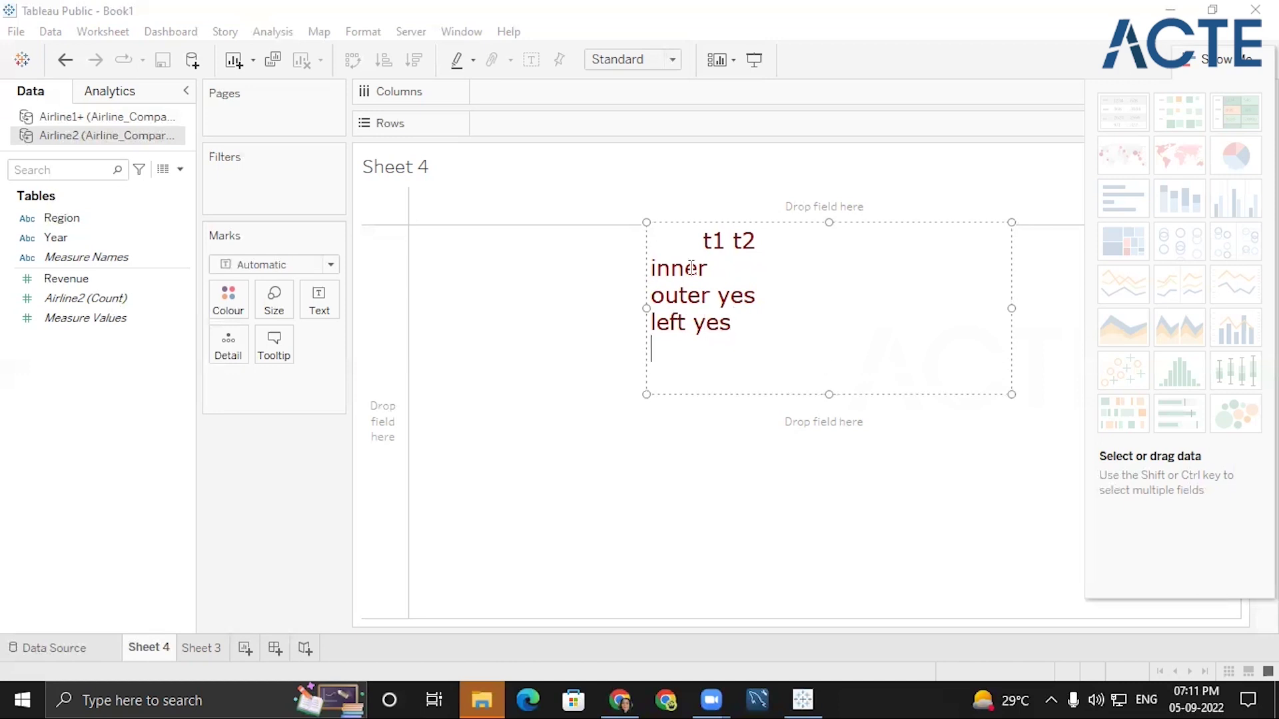
{"action": "type", "text": "right"}
{"action": "type", "text": "no"}
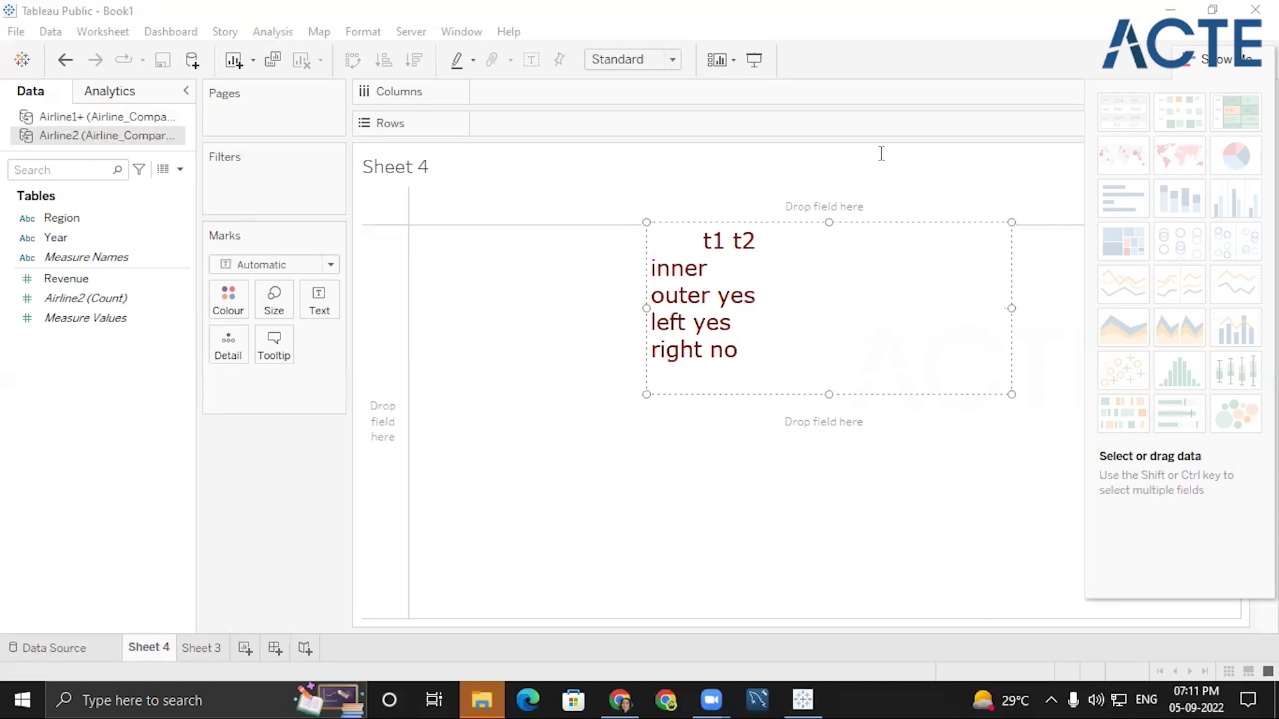
{"action": "key", "text": "Escape"}
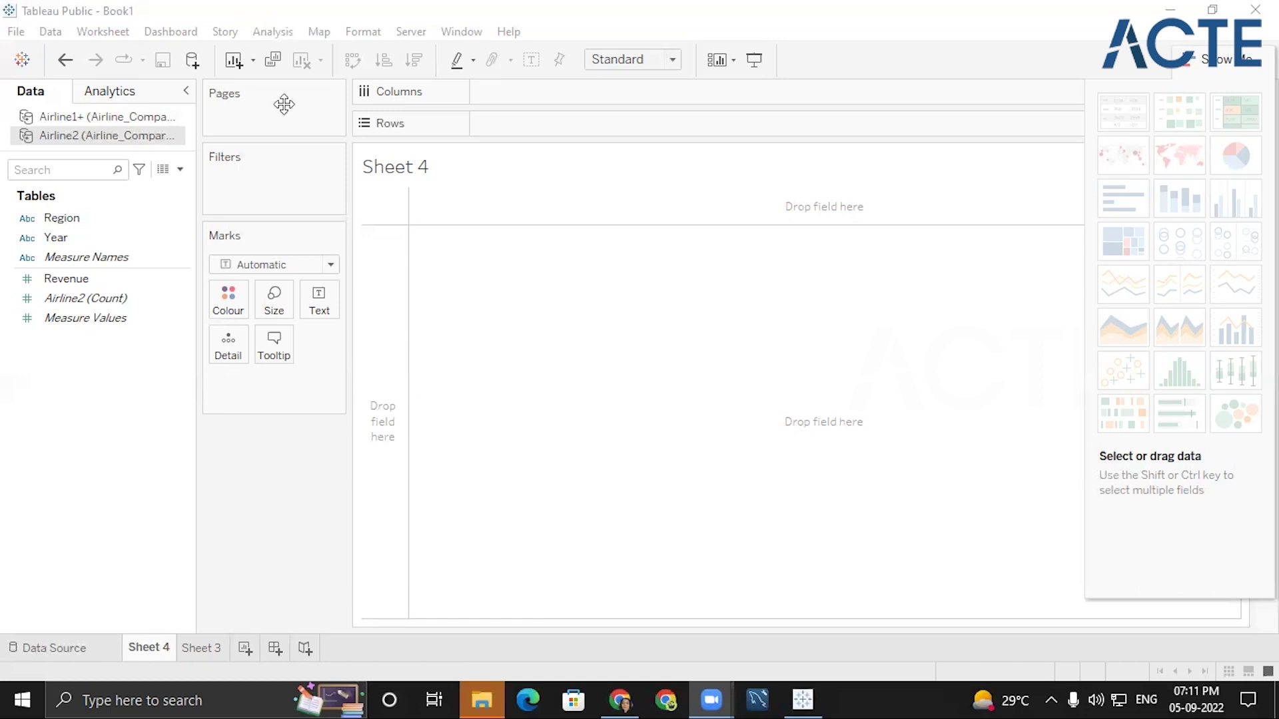
Build a table from the Airline1+ data source with Region and Period both placed on rows.
{"action": "left_click", "coordinate": [119, 120]}
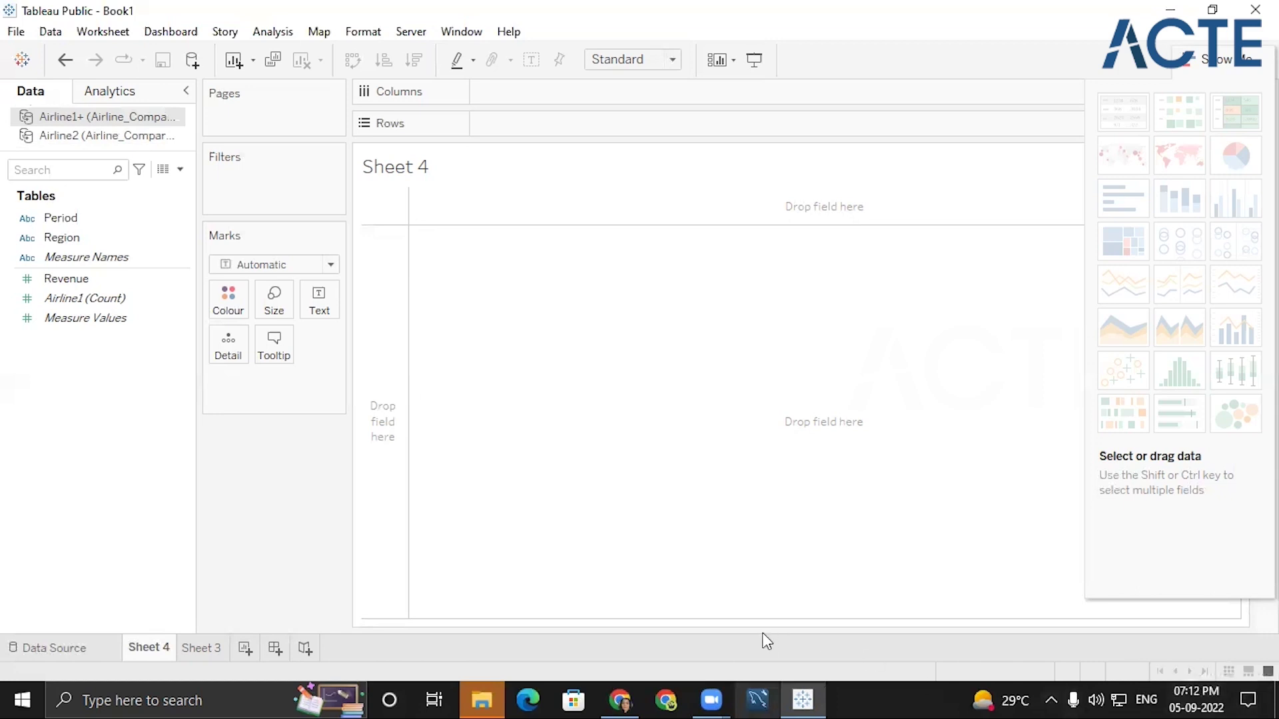
{"action": "left_click", "coordinate": [70, 225]}
{"action": "double_click", "coordinate": [73, 238]}
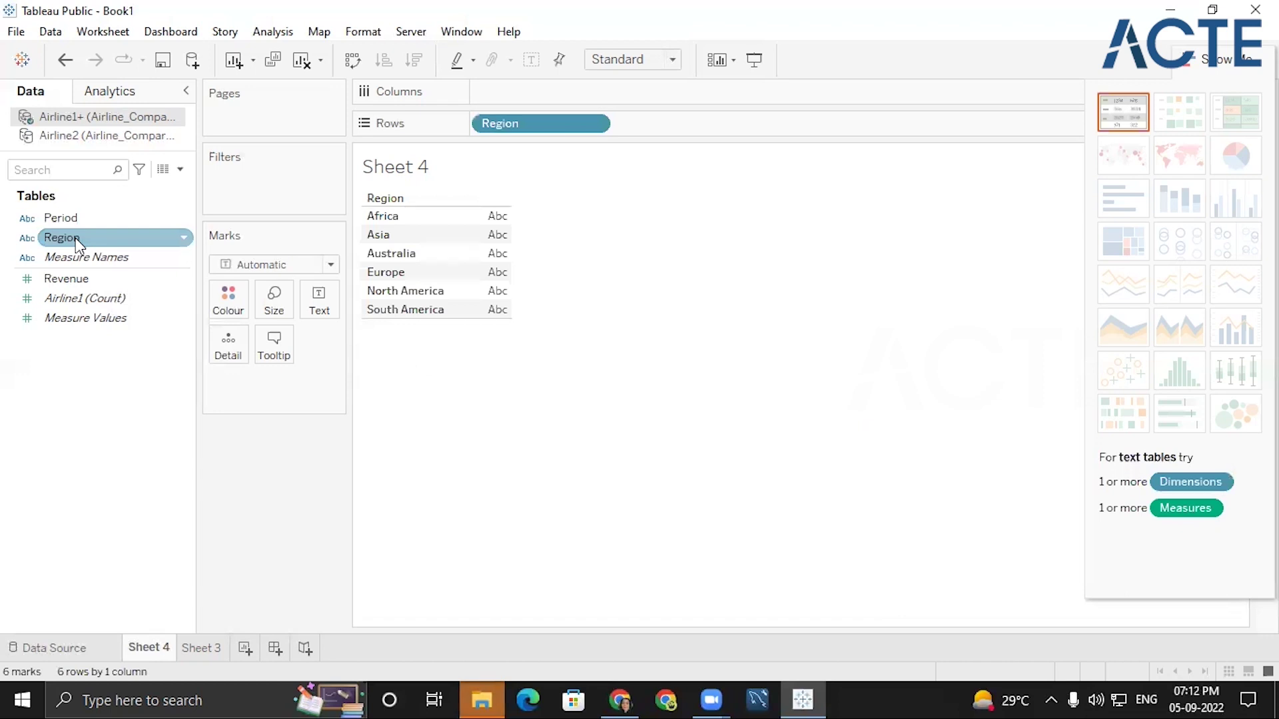
{"action": "double_click", "coordinate": [71, 225]}
{"action": "left_click_drag", "start_coordinate": [517, 88], "coordinate": [698, 122]}
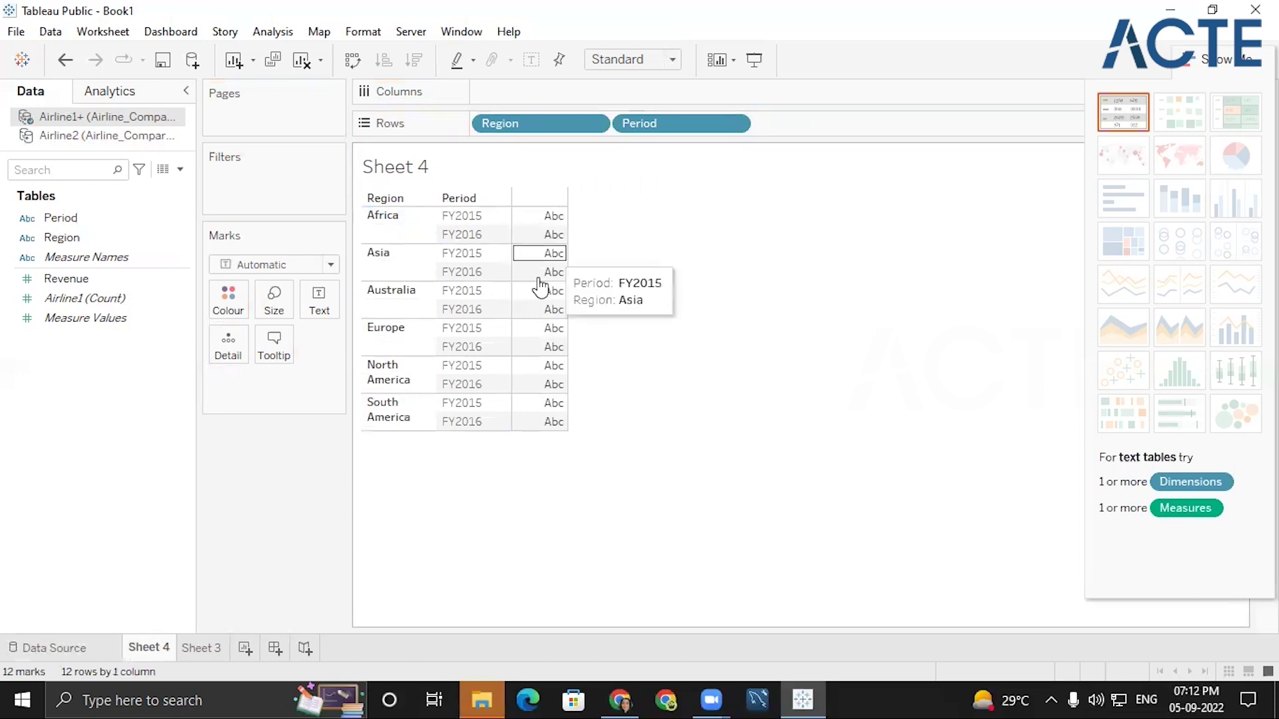
Add the Airline1+ Revenue measure to the region and period table, and remove it again.
{"action": "left_click", "coordinate": [102, 278]}
{"action": "double_click", "coordinate": [101, 278]}
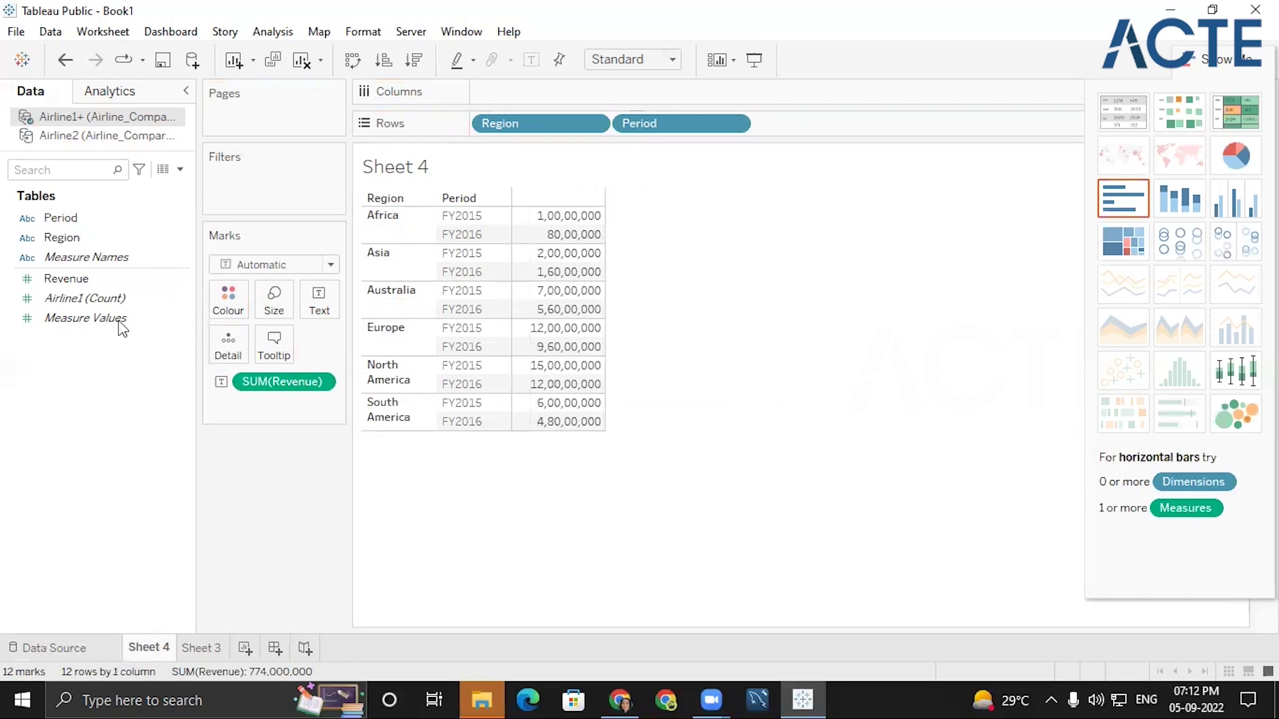
{"action": "left_click", "coordinate": [100, 281]}
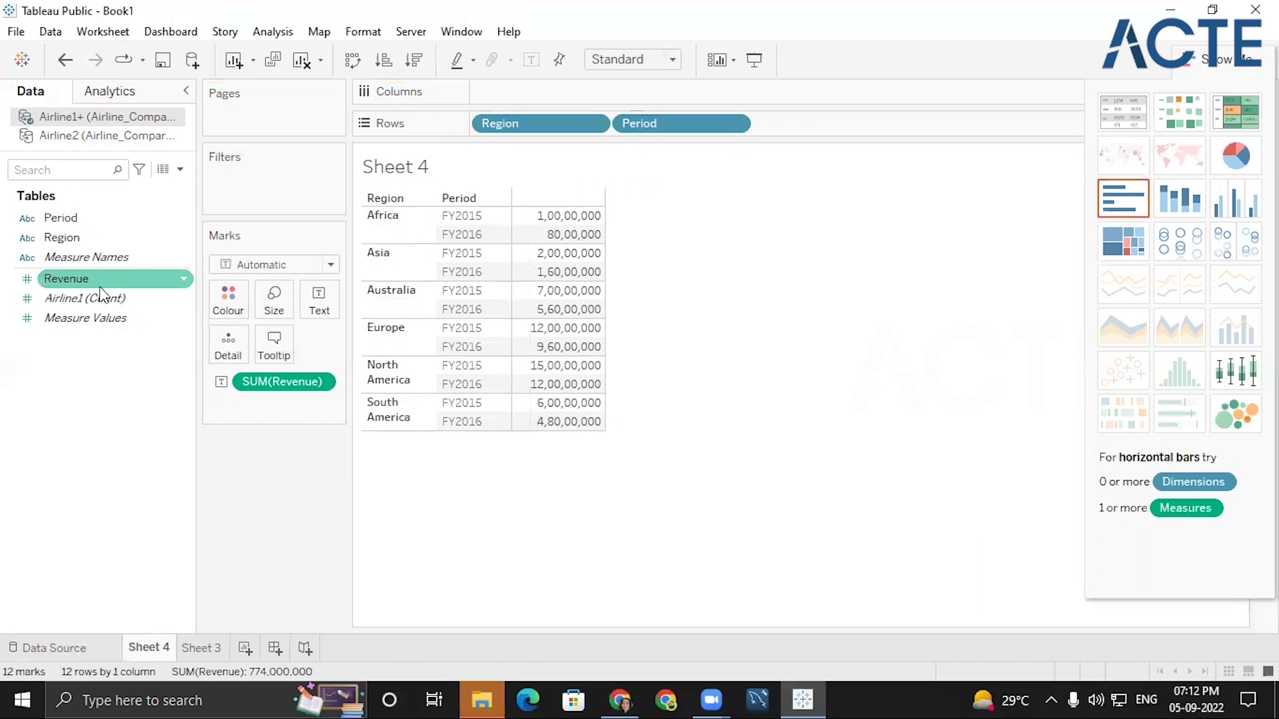
{"action": "left_click", "coordinate": [182, 279]}
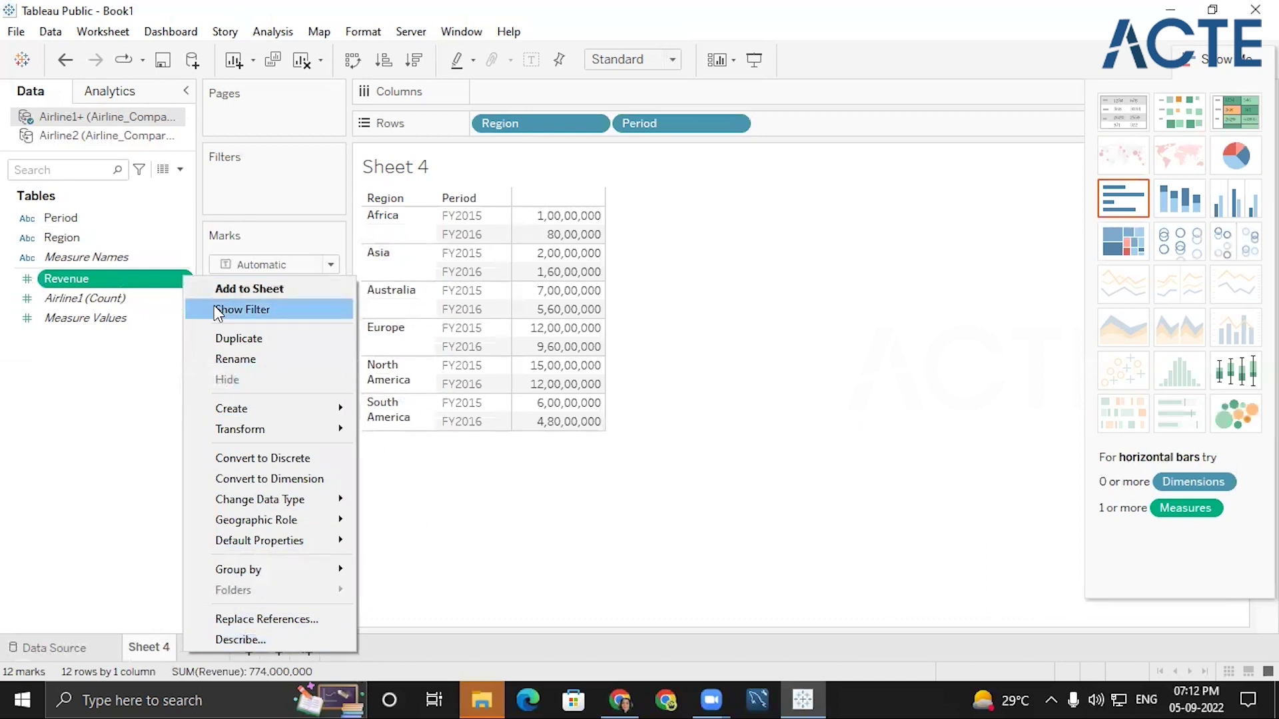
{"action": "left_click", "coordinate": [249, 288]}
{"action": "left_click", "coordinate": [321, 382]}
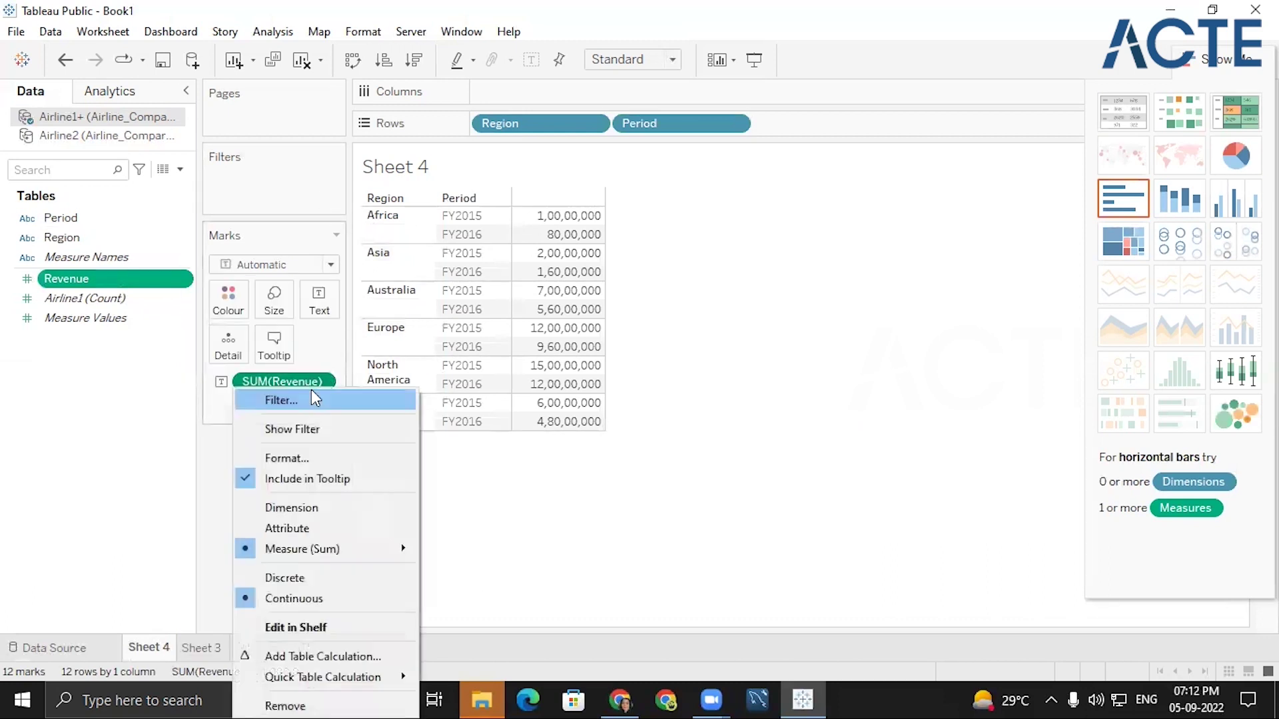
{"action": "left_click", "coordinate": [294, 695]}
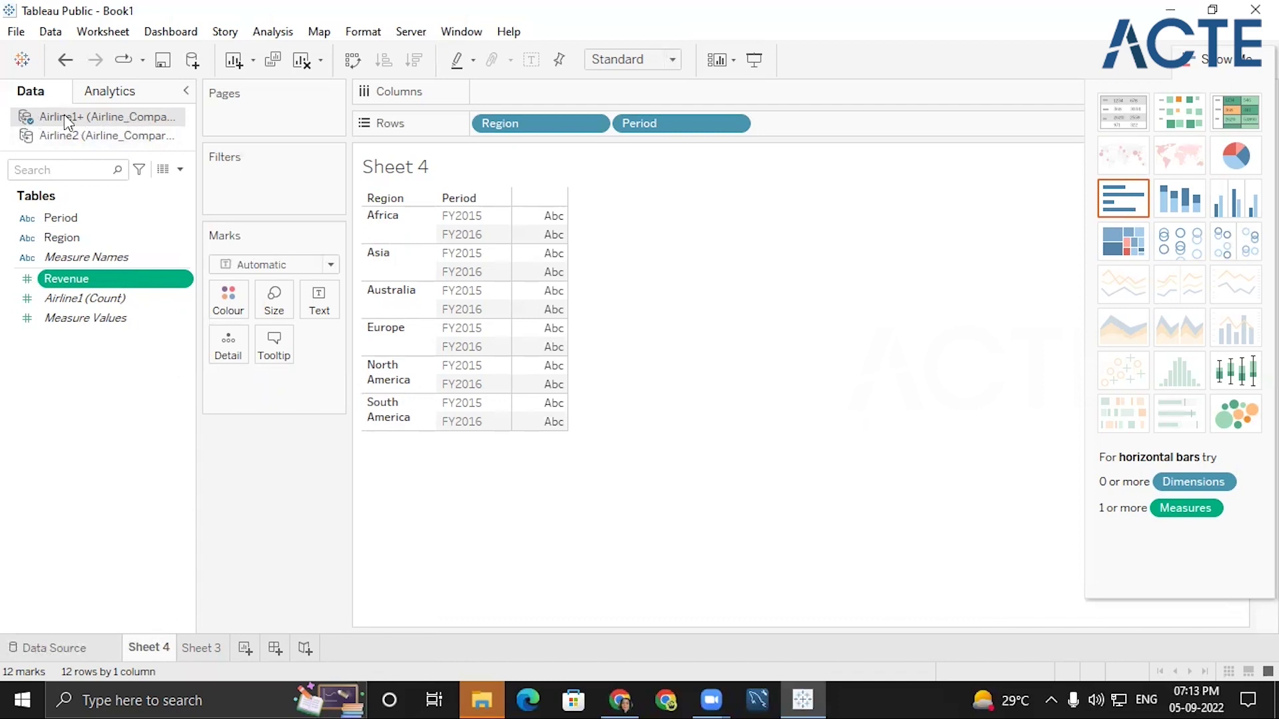
Add Region from the Airline2 data source to the columns of the table, and remove it again.
{"action": "left_click", "coordinate": [74, 140]}
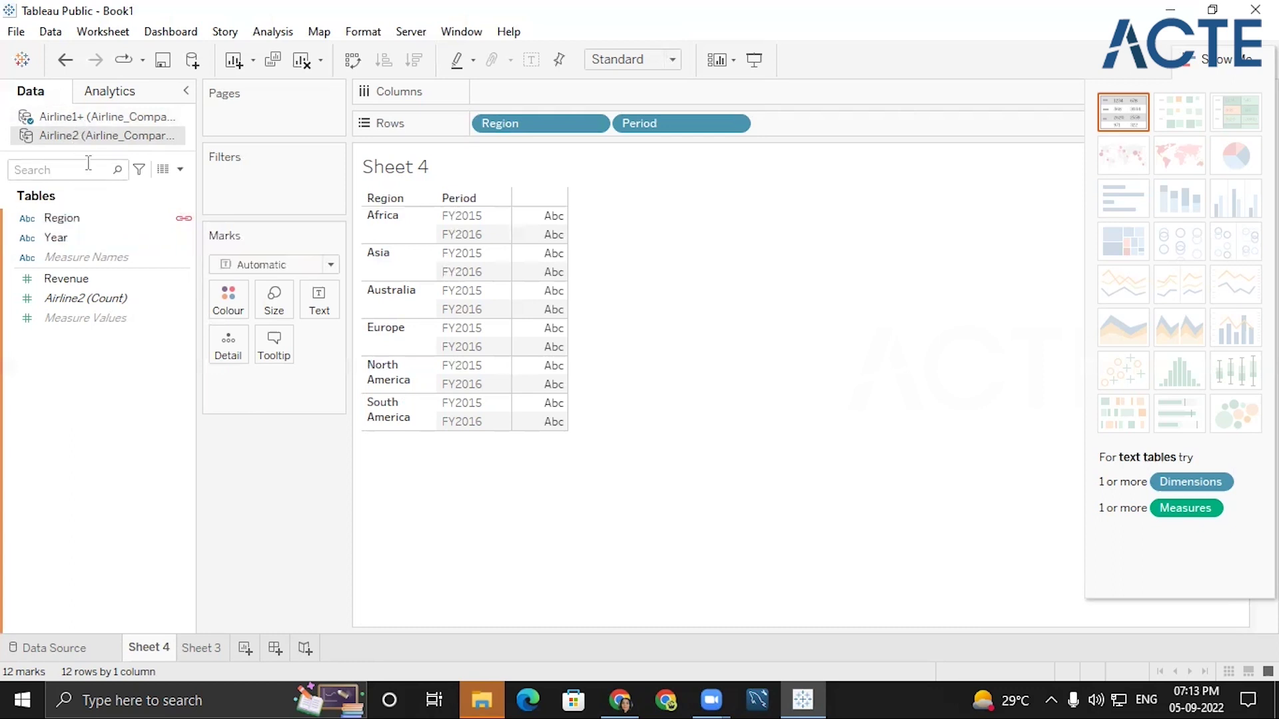
{"action": "left_click", "coordinate": [99, 216]}
{"action": "double_click", "coordinate": [98, 215]}
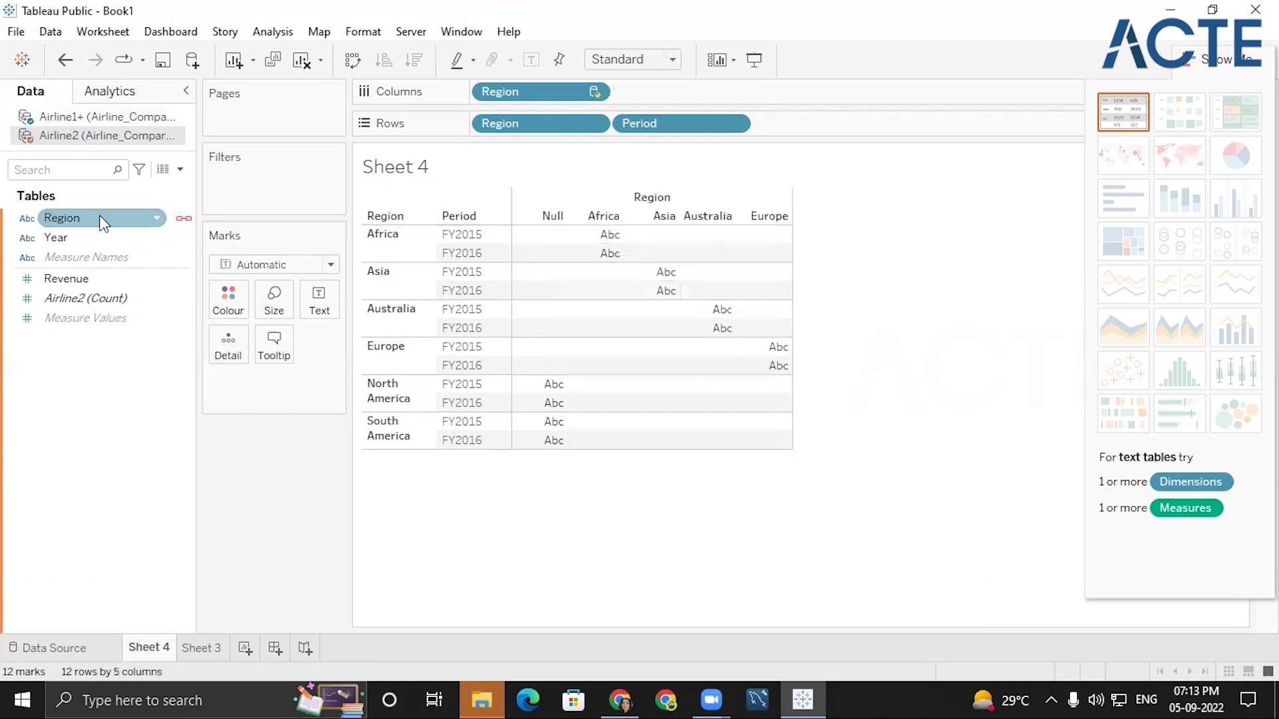
{"action": "left_click", "coordinate": [595, 93]}
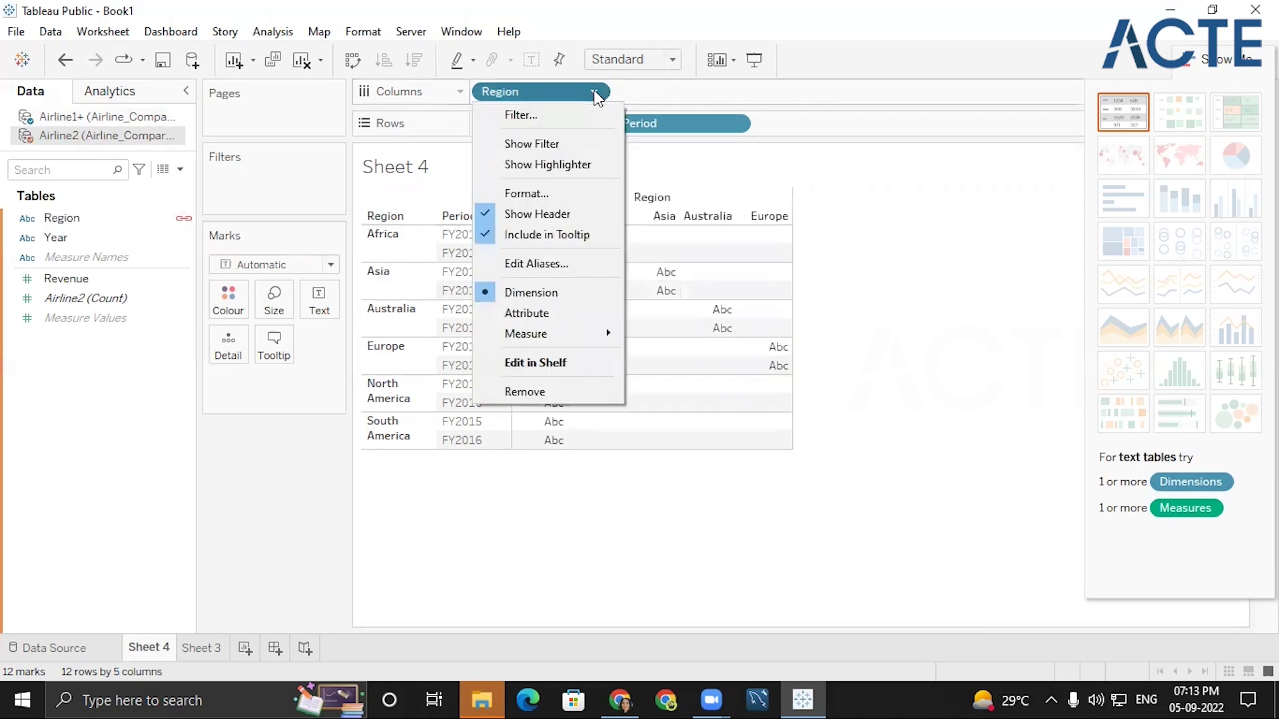
{"action": "left_click", "coordinate": [537, 391]}
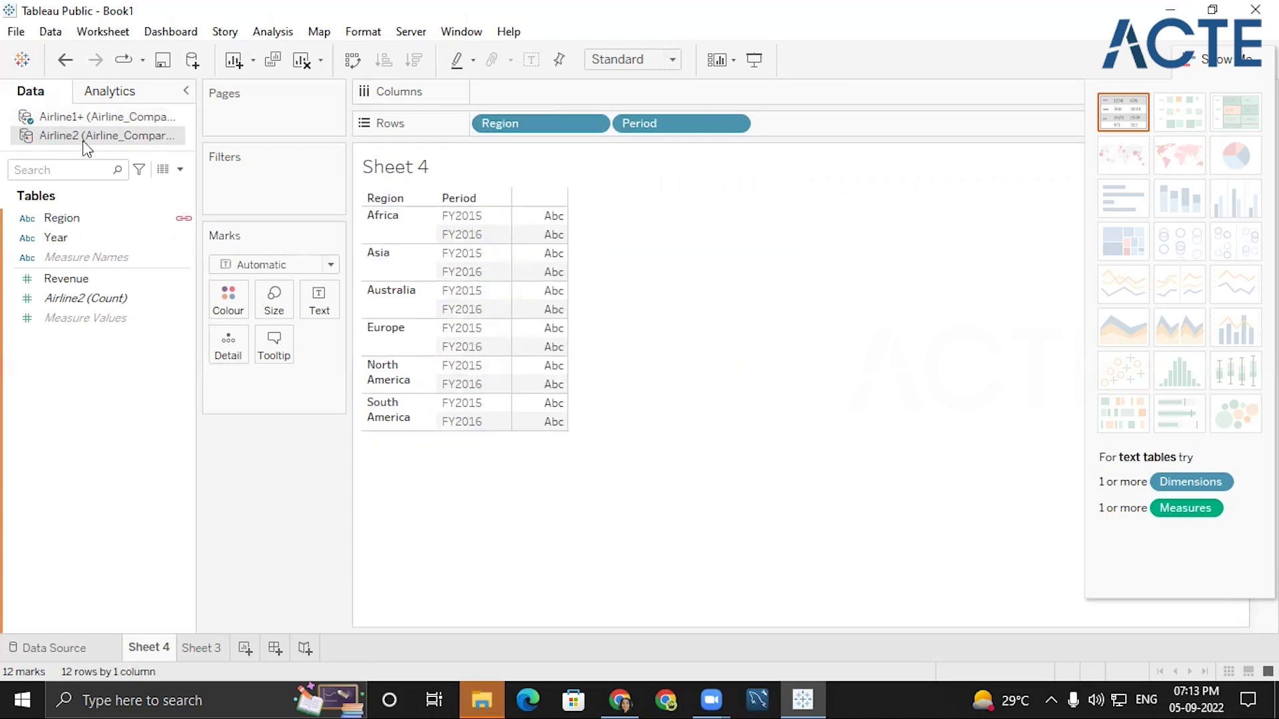
{"action": "left_click", "coordinate": [100, 217]}
{"action": "left_click", "coordinate": [187, 240]}
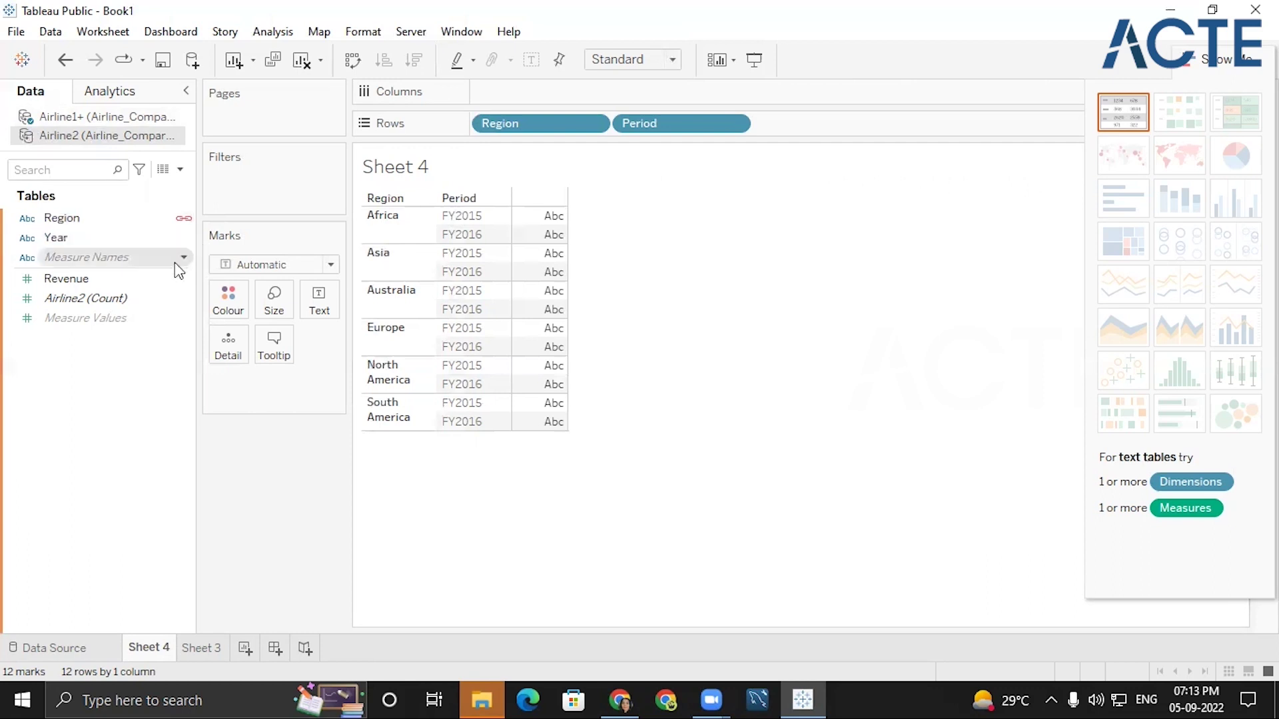
{"action": "left_click", "coordinate": [129, 222]}
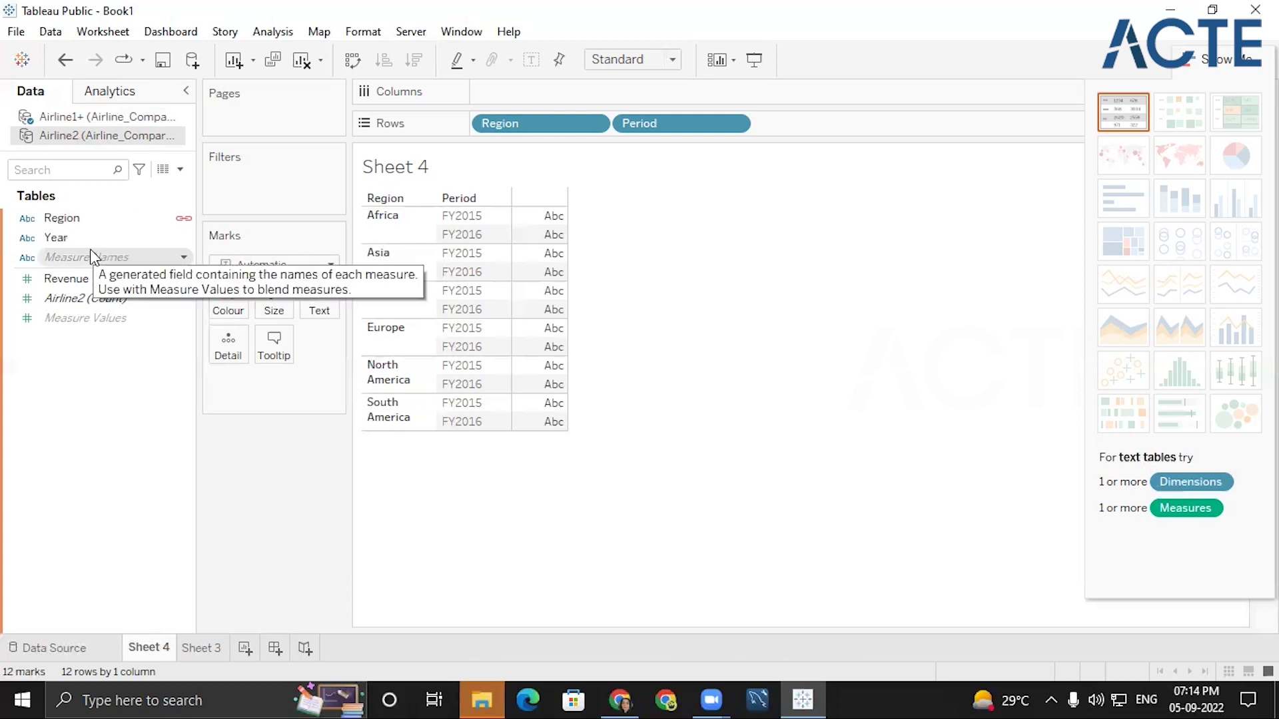
Define a custom blend relationship between Airline1+ and Airline2 that maps Period to Year in addition to Region.
{"action": "left_click", "coordinate": [47, 32]}
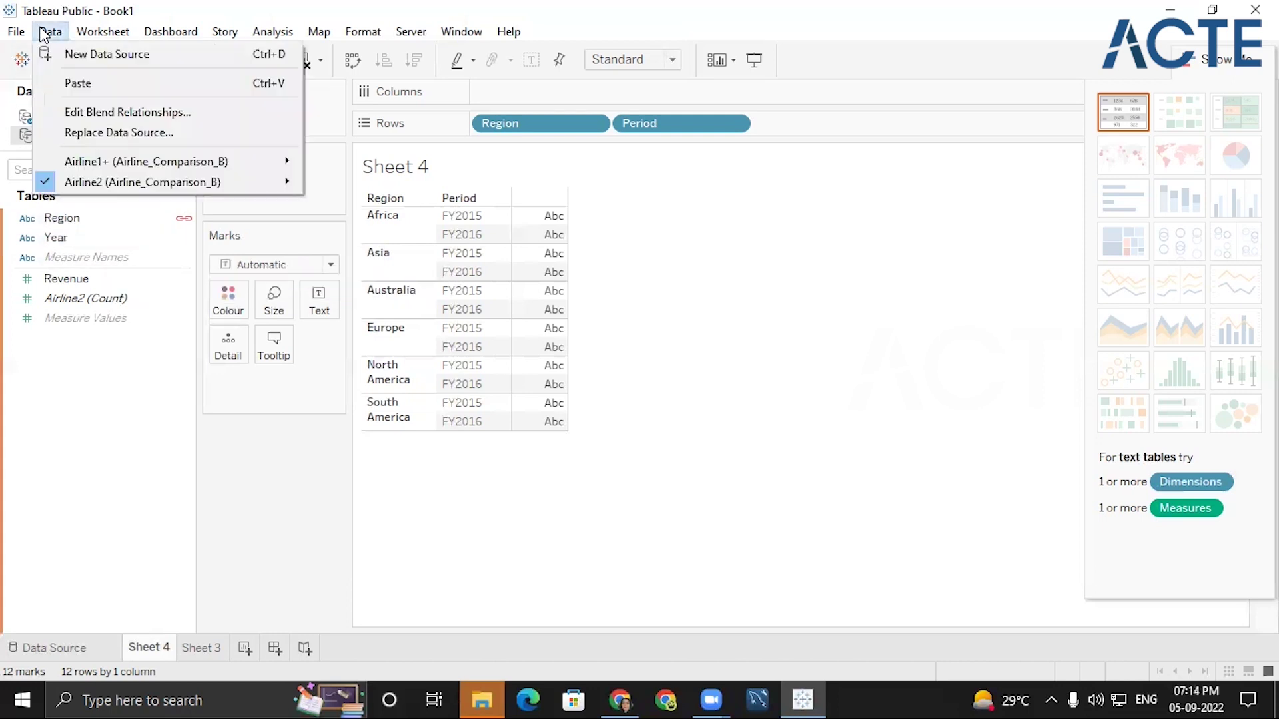
{"action": "left_click", "coordinate": [101, 114]}
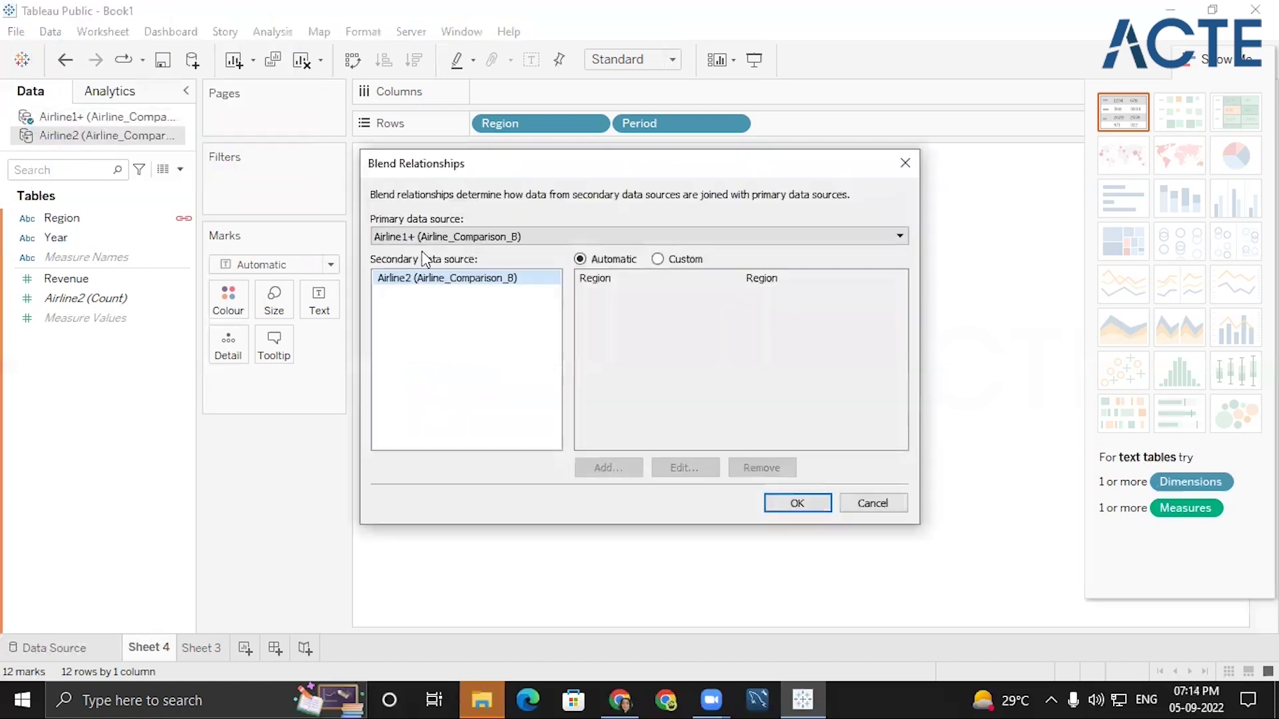
{"action": "left_click", "coordinate": [666, 260]}
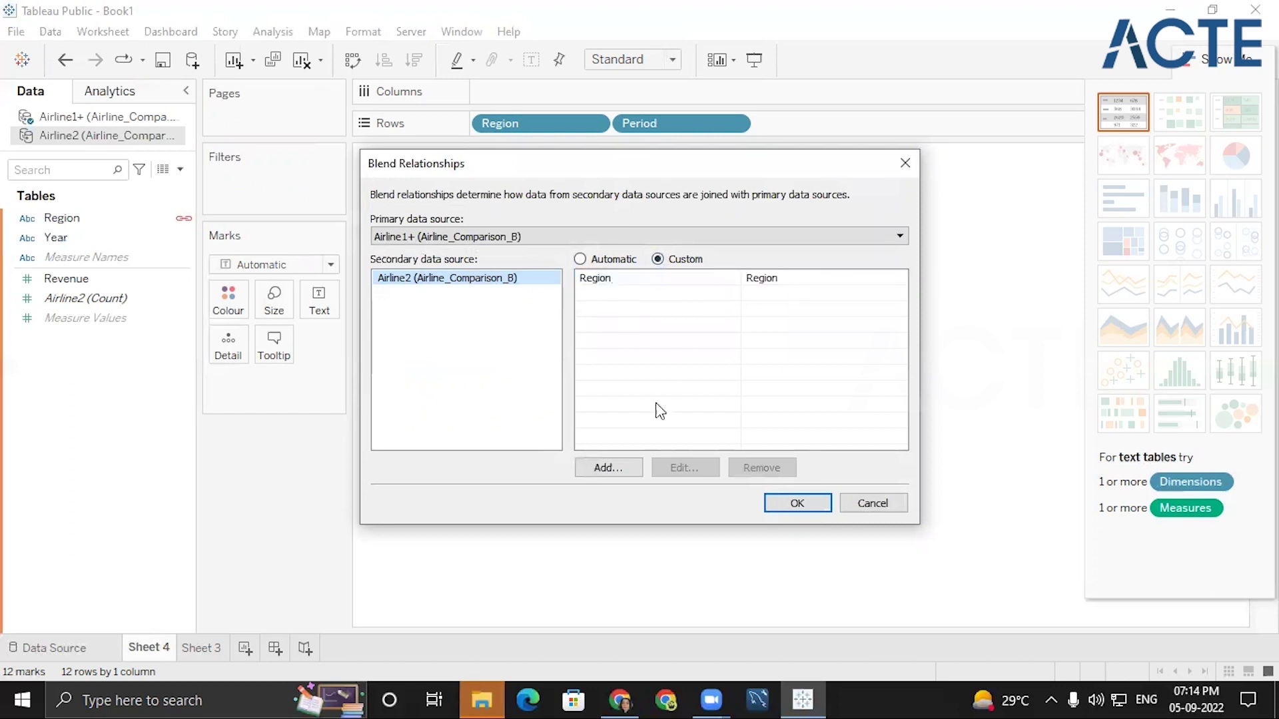
{"action": "left_click", "coordinate": [609, 468]}
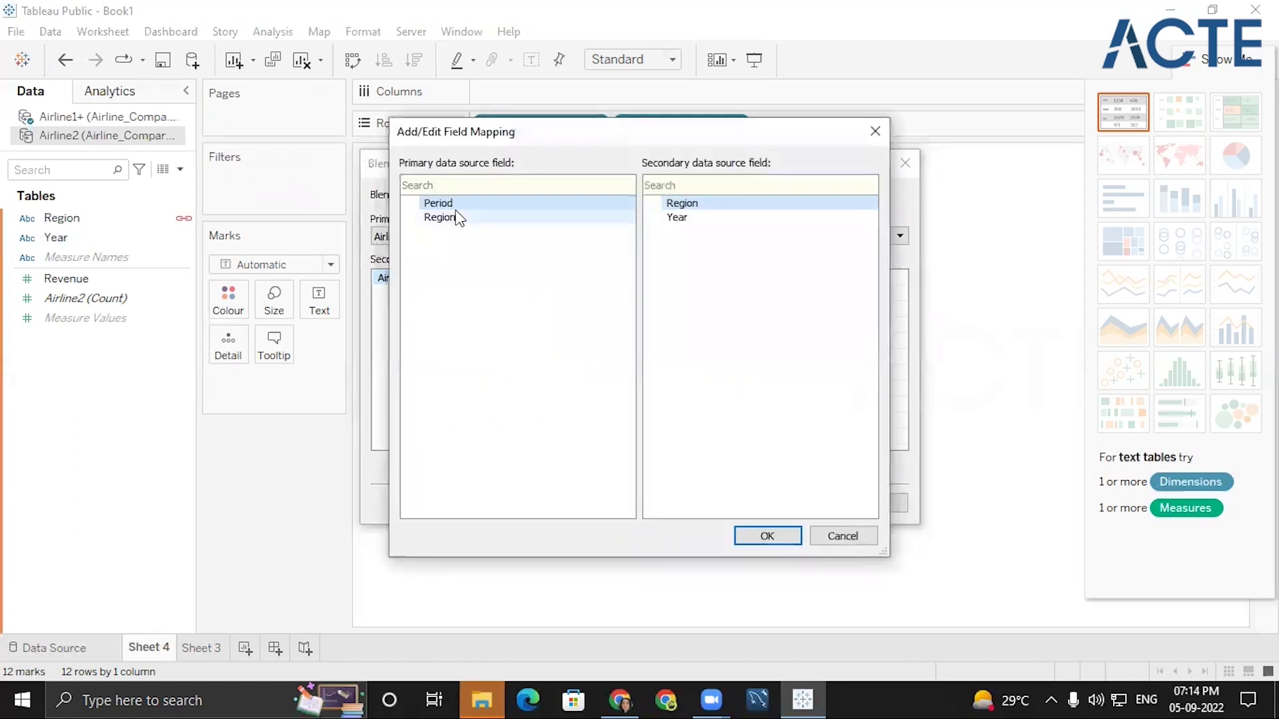
{"action": "left_click", "coordinate": [677, 218]}
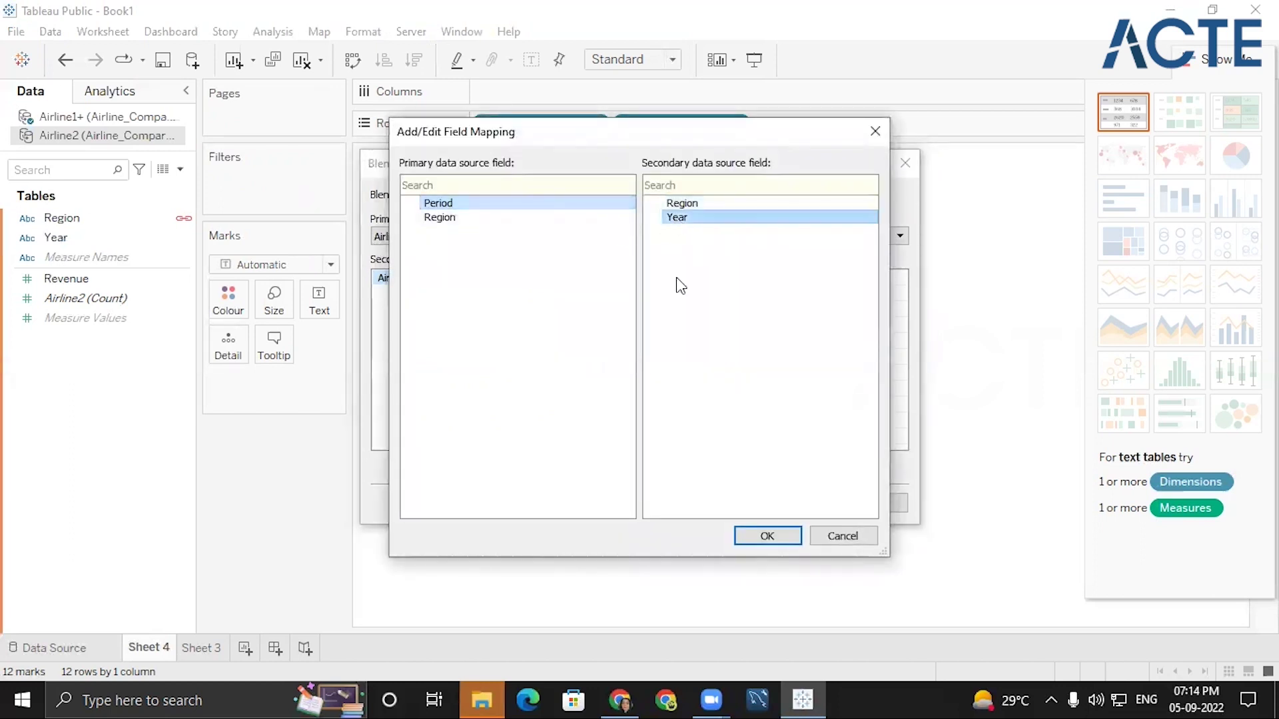
{"action": "left_click", "coordinate": [753, 537]}
{"action": "left_click", "coordinate": [626, 278]}
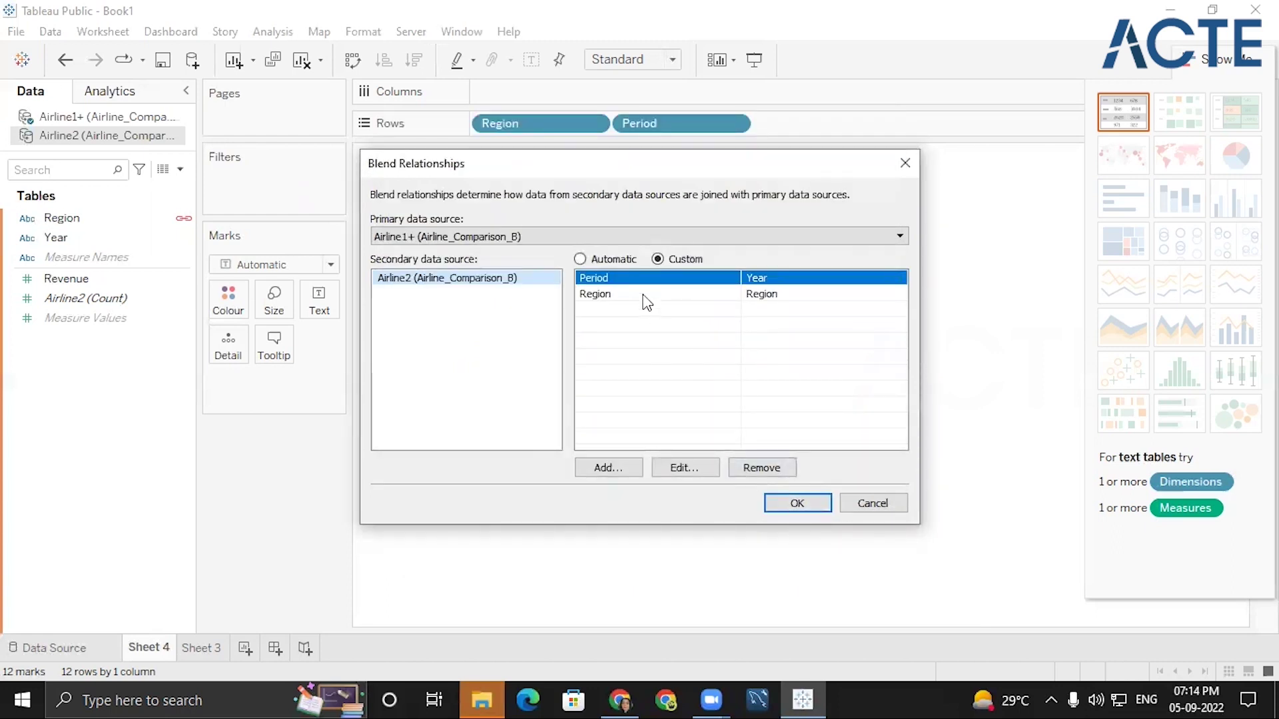
{"action": "left_click", "coordinate": [786, 505]}
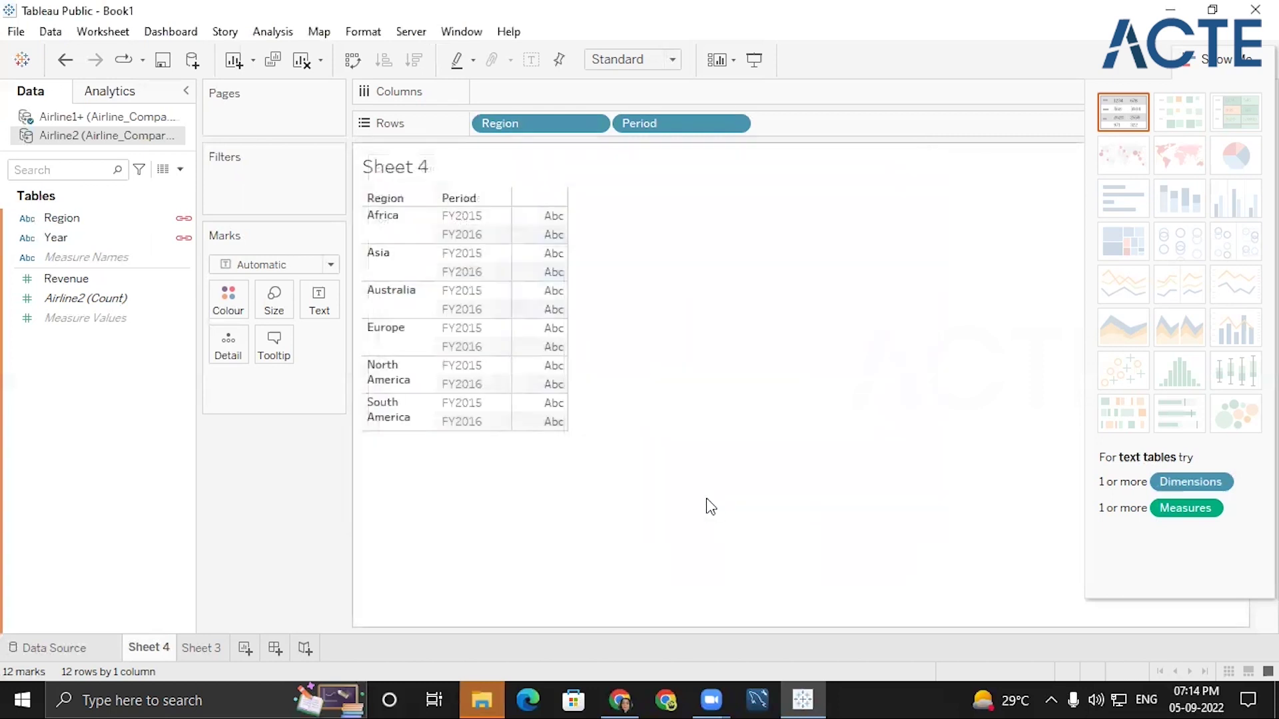
Add the Revenue measure from Airline2 as text values in the region and period table.
{"action": "left_click", "coordinate": [184, 238]}
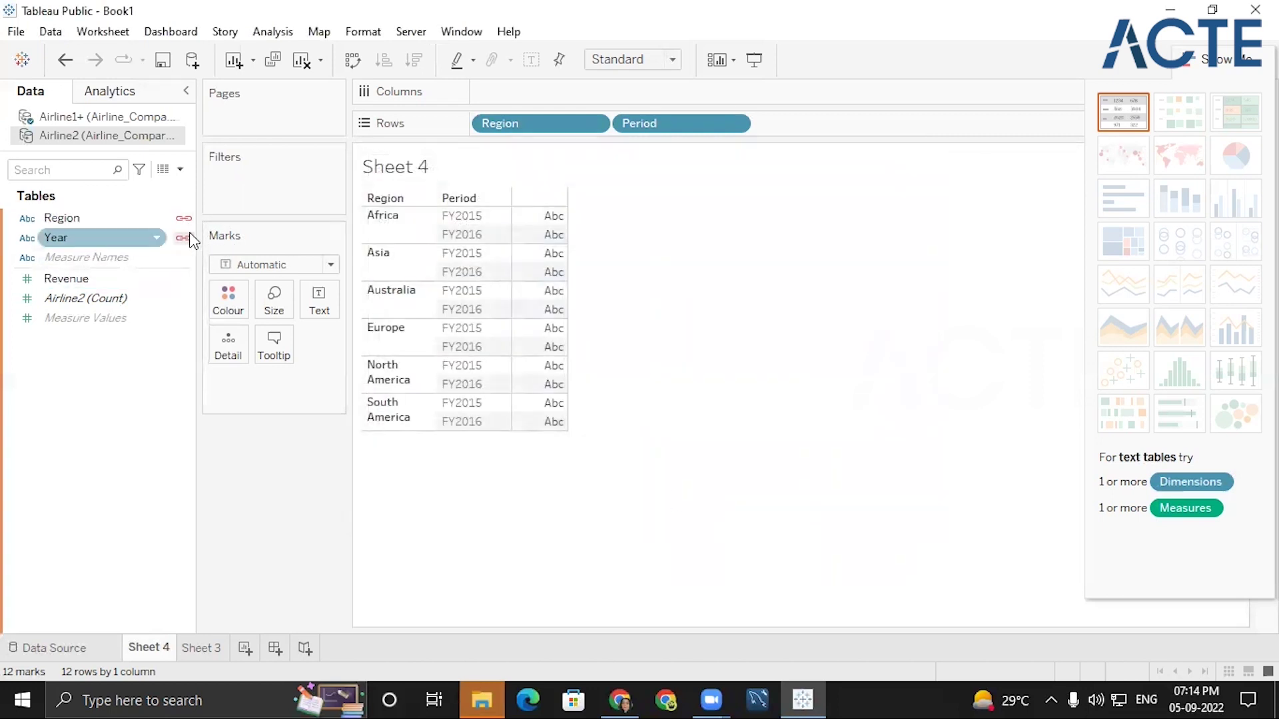
{"action": "left_click", "coordinate": [133, 118]}
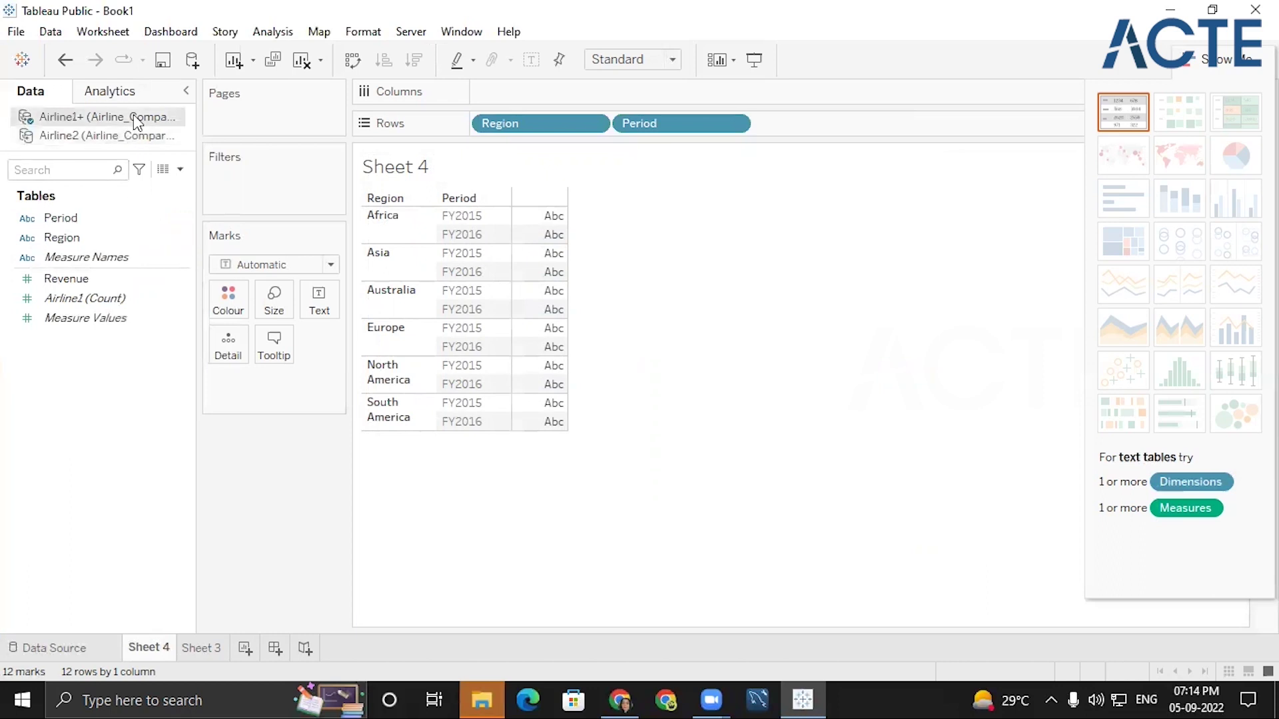
{"action": "left_click", "coordinate": [130, 139]}
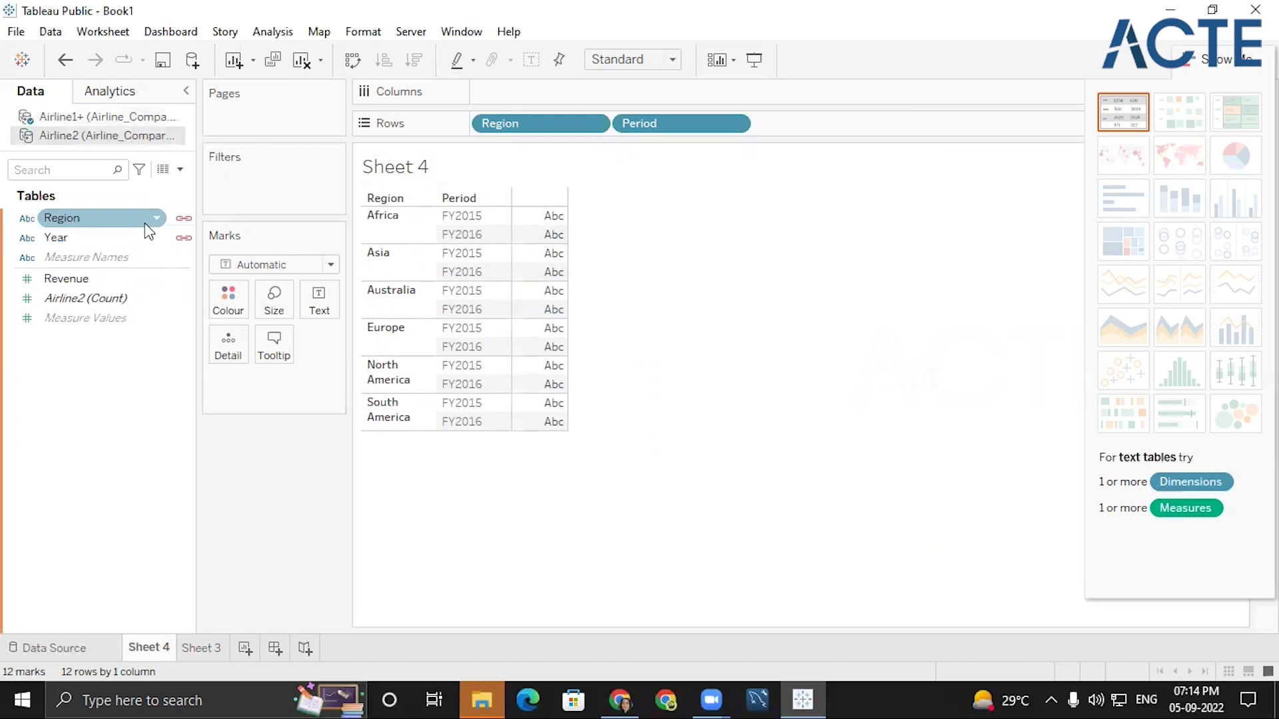
{"action": "left_click_drag", "start_coordinate": [80, 288], "coordinate": [320, 400]}
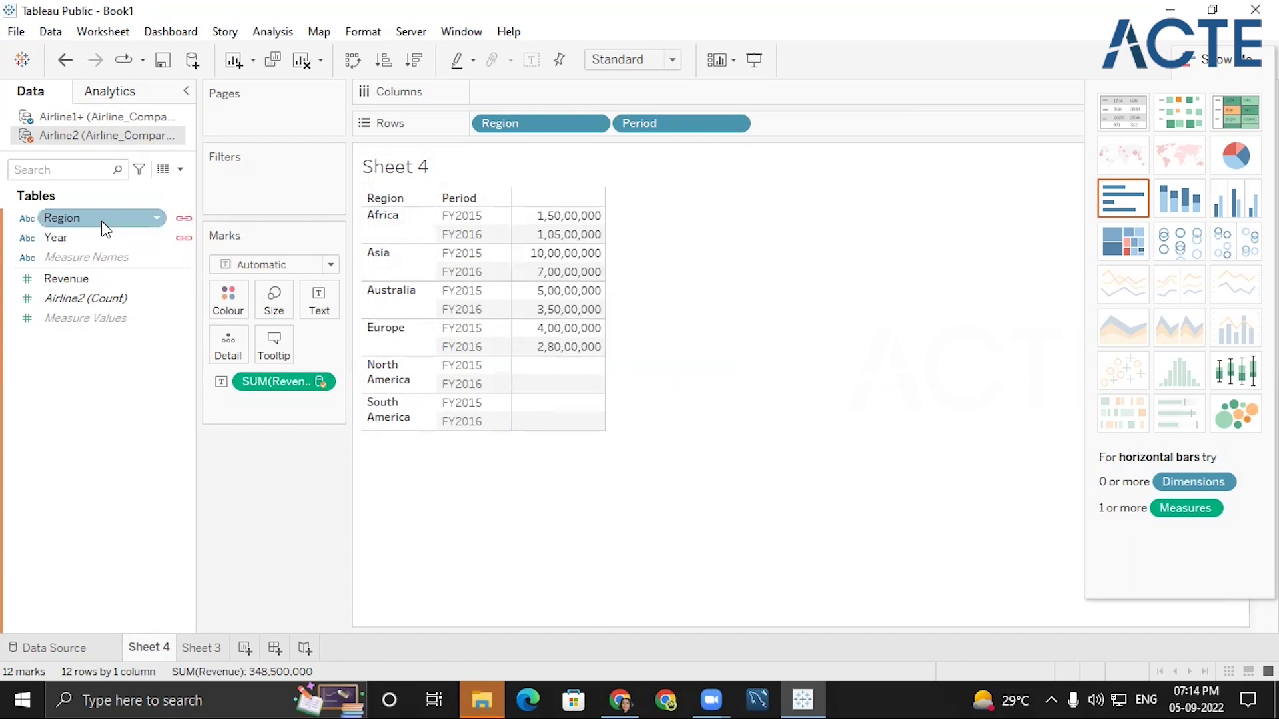
Make Region from Airline2 the only row field, replacing the Airline1+ Region and Period fields.
{"action": "left_click_drag", "start_coordinate": [103, 220], "coordinate": [506, 92]}
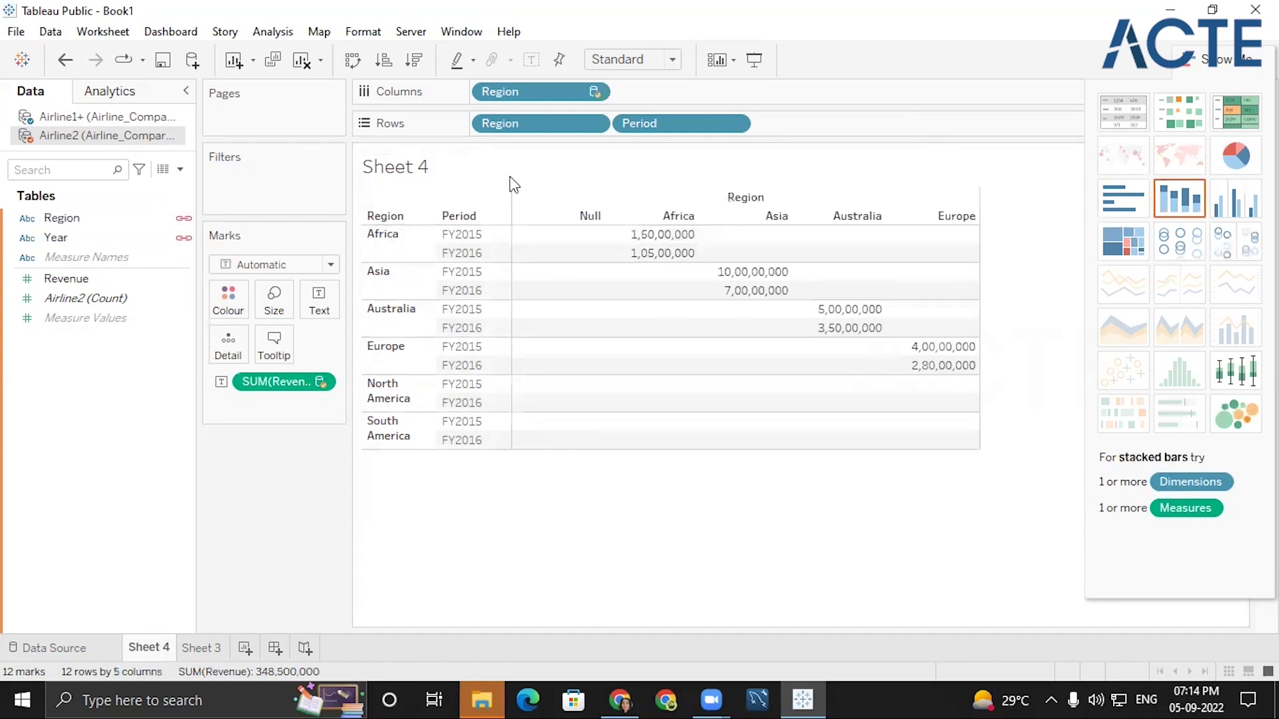
{"action": "left_click", "coordinate": [595, 125]}
{"action": "key", "text": "Escape"}
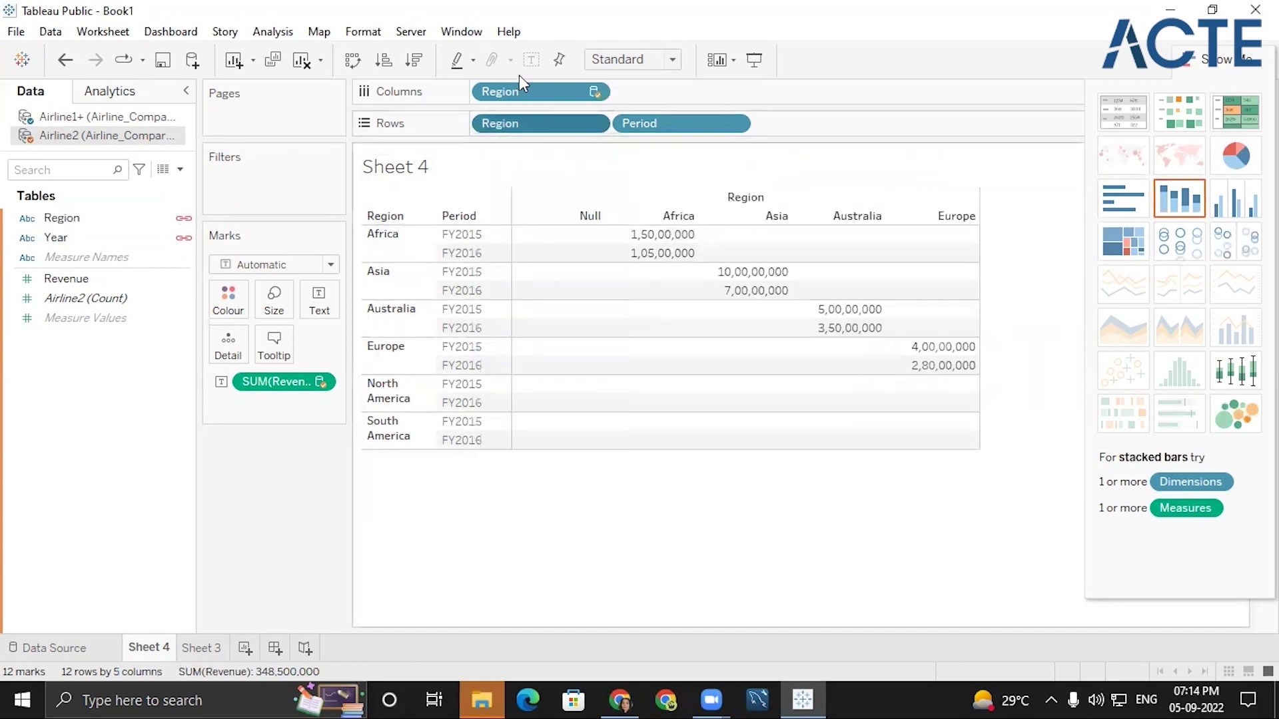
{"action": "left_click_drag", "start_coordinate": [518, 90], "coordinate": [522, 129]}
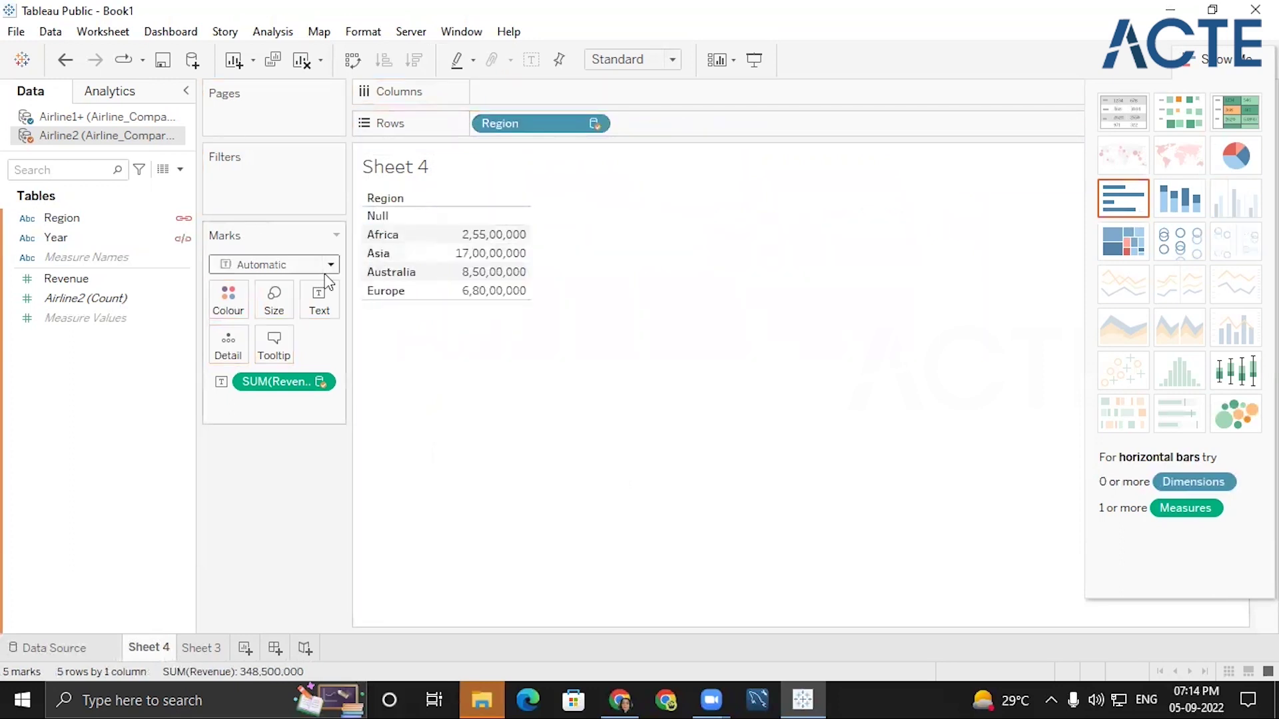
Turn the revenue by region table into a horizontal bar chart and hide its null indicator.
{"action": "left_click", "coordinate": [1136, 210]}
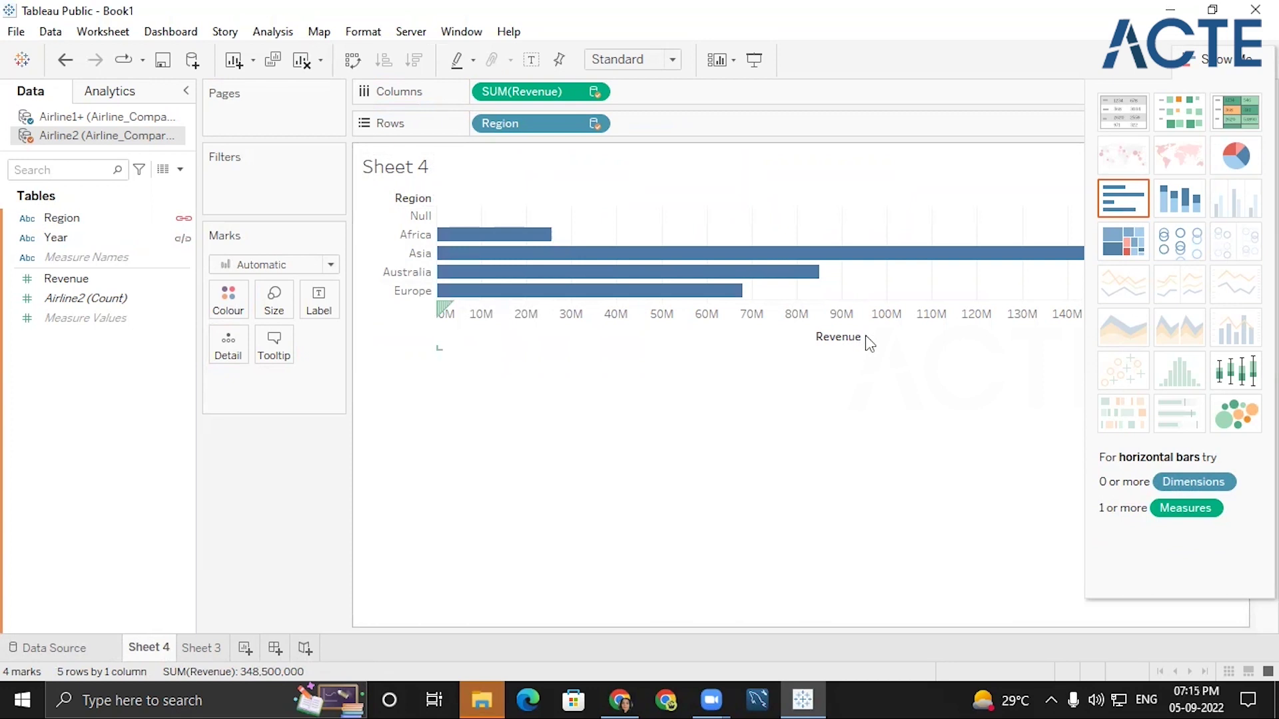
{"action": "left_click", "coordinate": [1181, 69]}
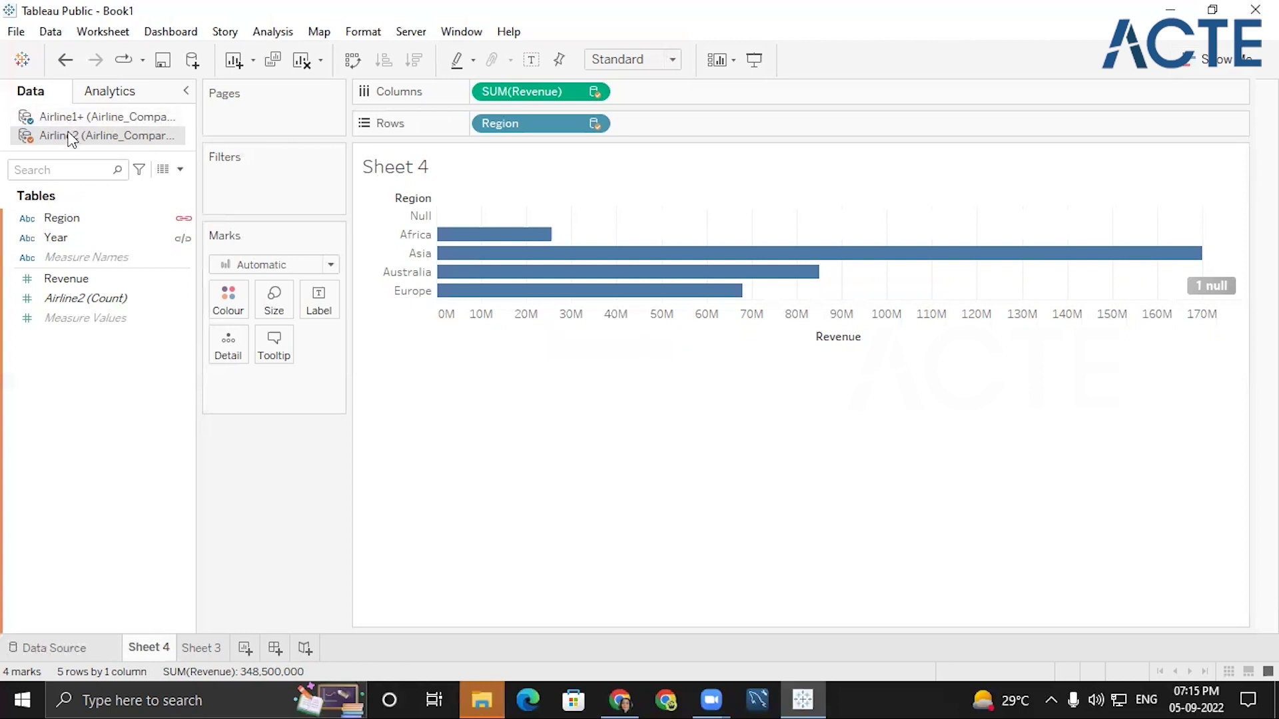
{"action": "left_click", "coordinate": [133, 218]}
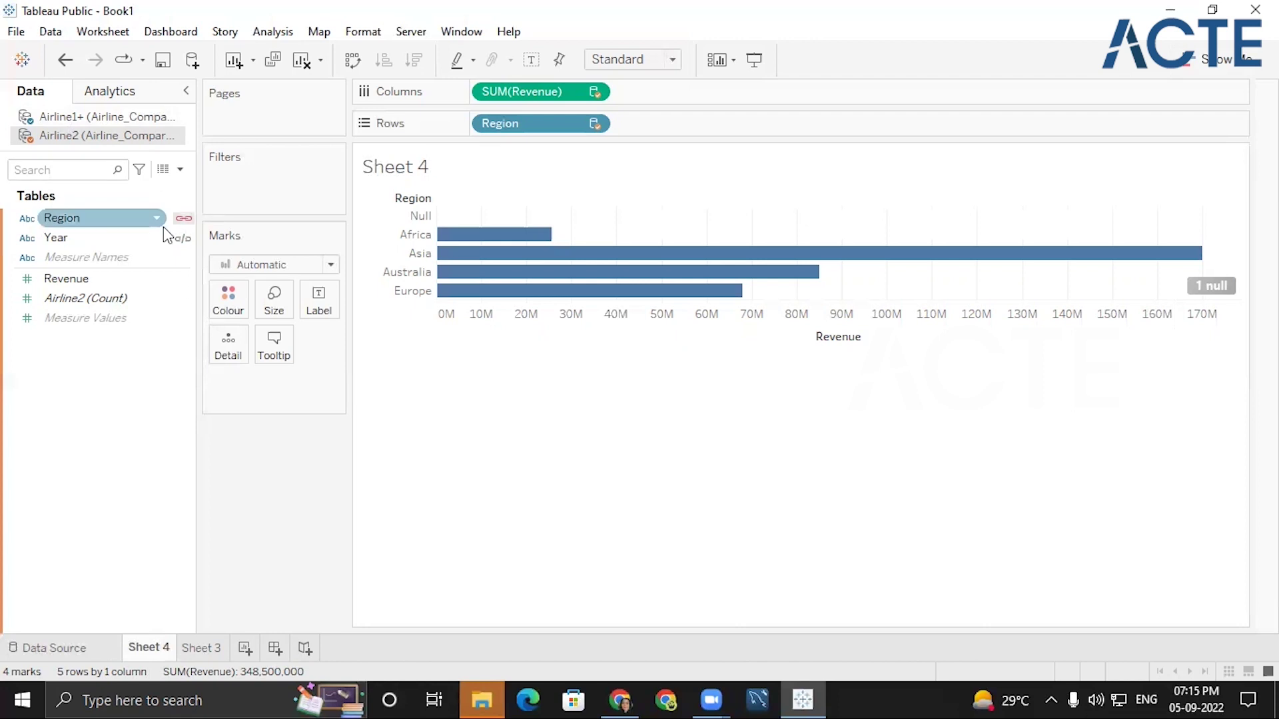
{"action": "left_click", "coordinate": [175, 235]}
{"action": "left_click", "coordinate": [175, 220]}
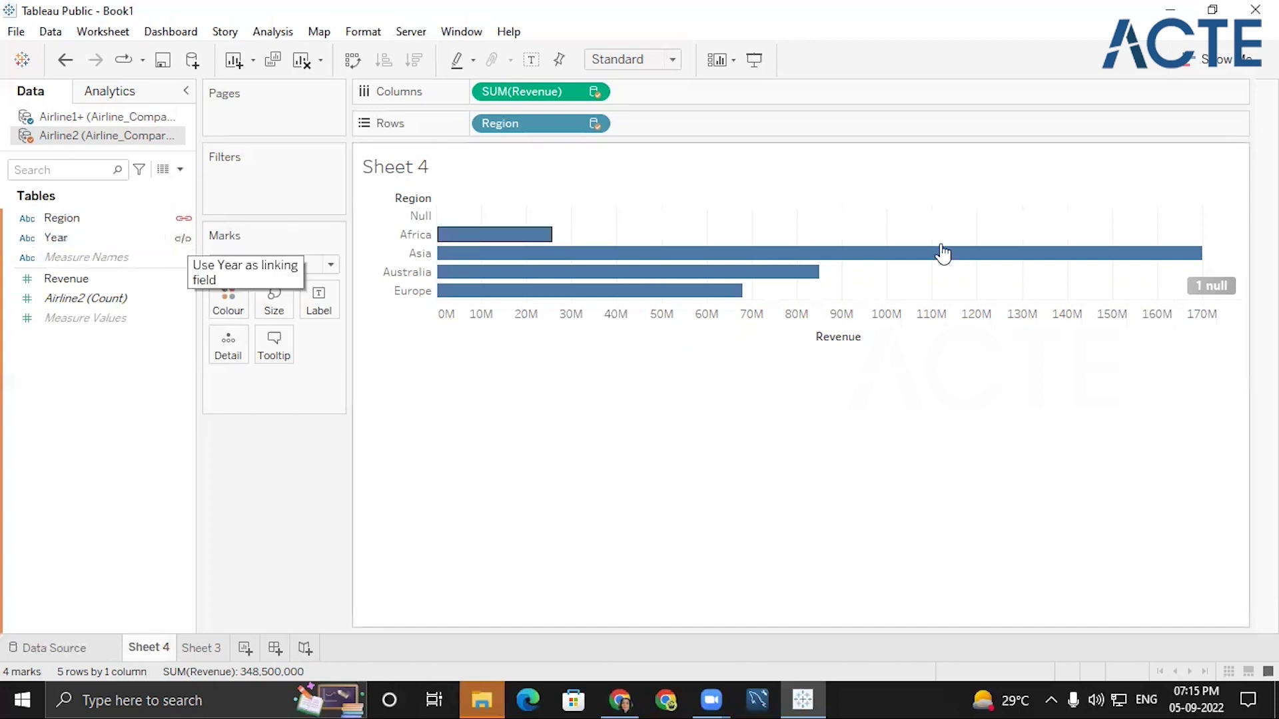
{"action": "right_click", "coordinate": [1211, 287]}
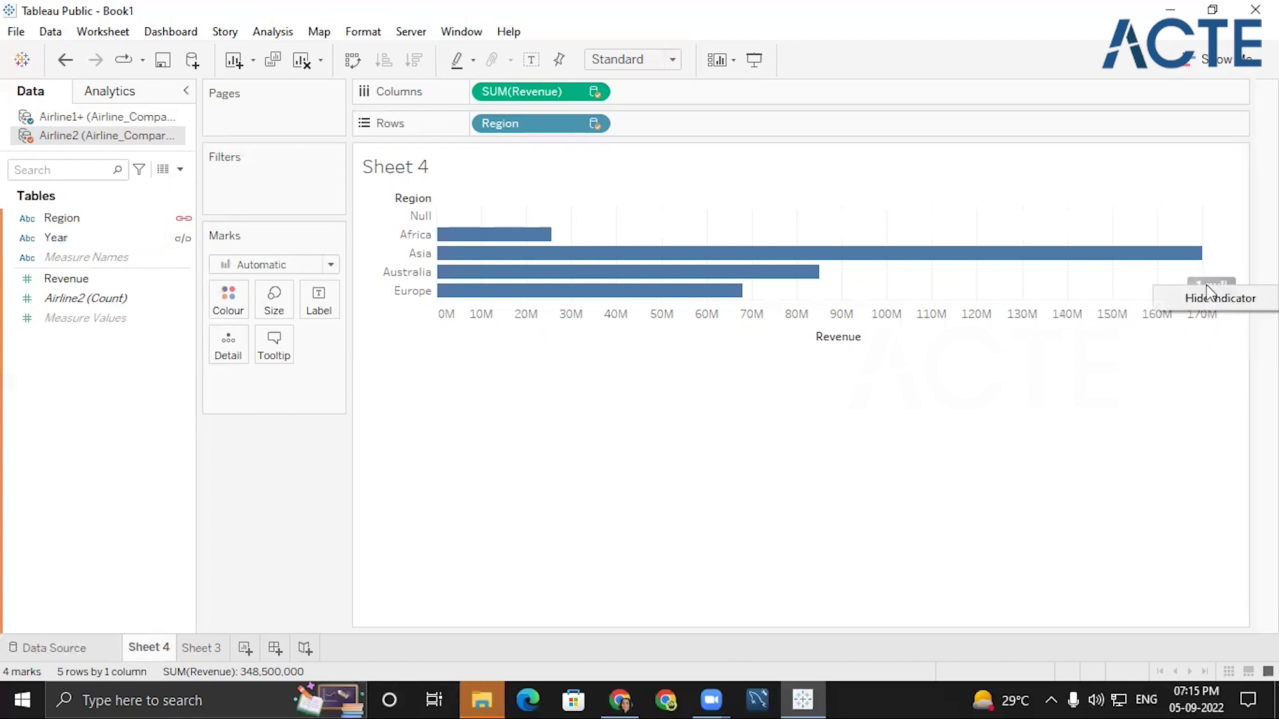
{"action": "left_click", "coordinate": [1207, 288]}
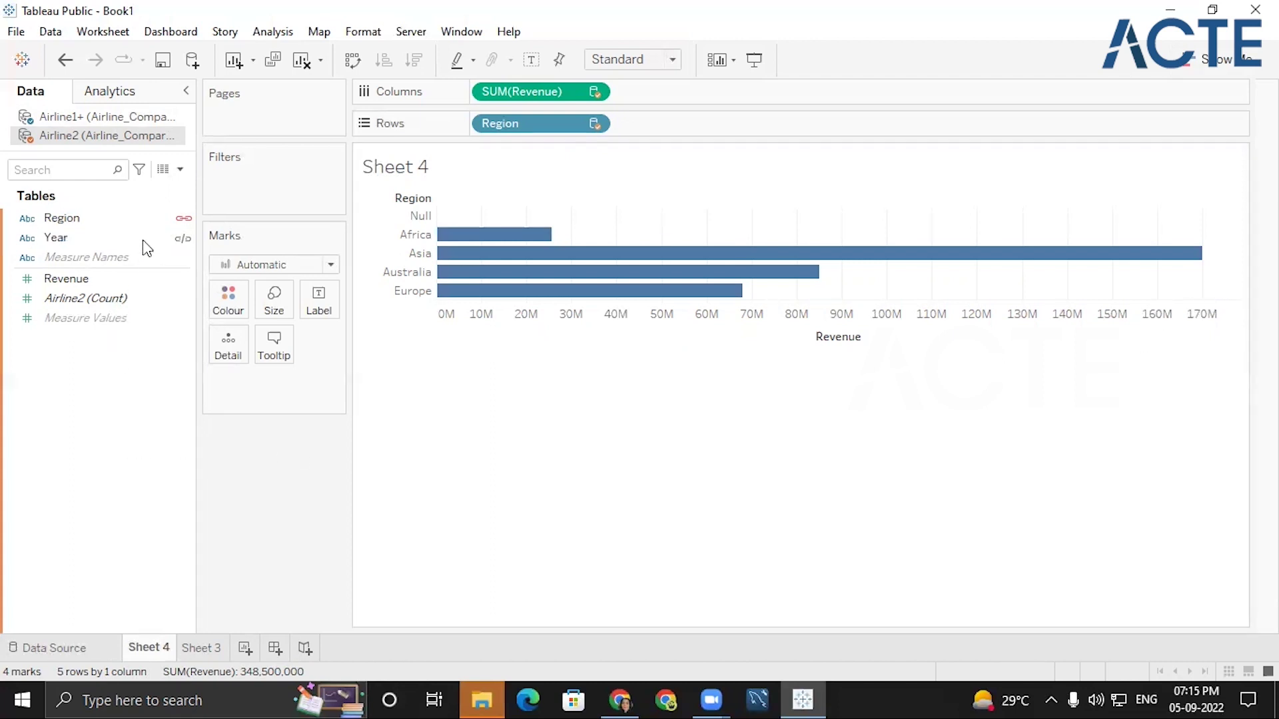
Activate Year as a linking field in Airline2 and add it to the chart's rows after Region.
{"action": "left_click", "coordinate": [97, 121]}
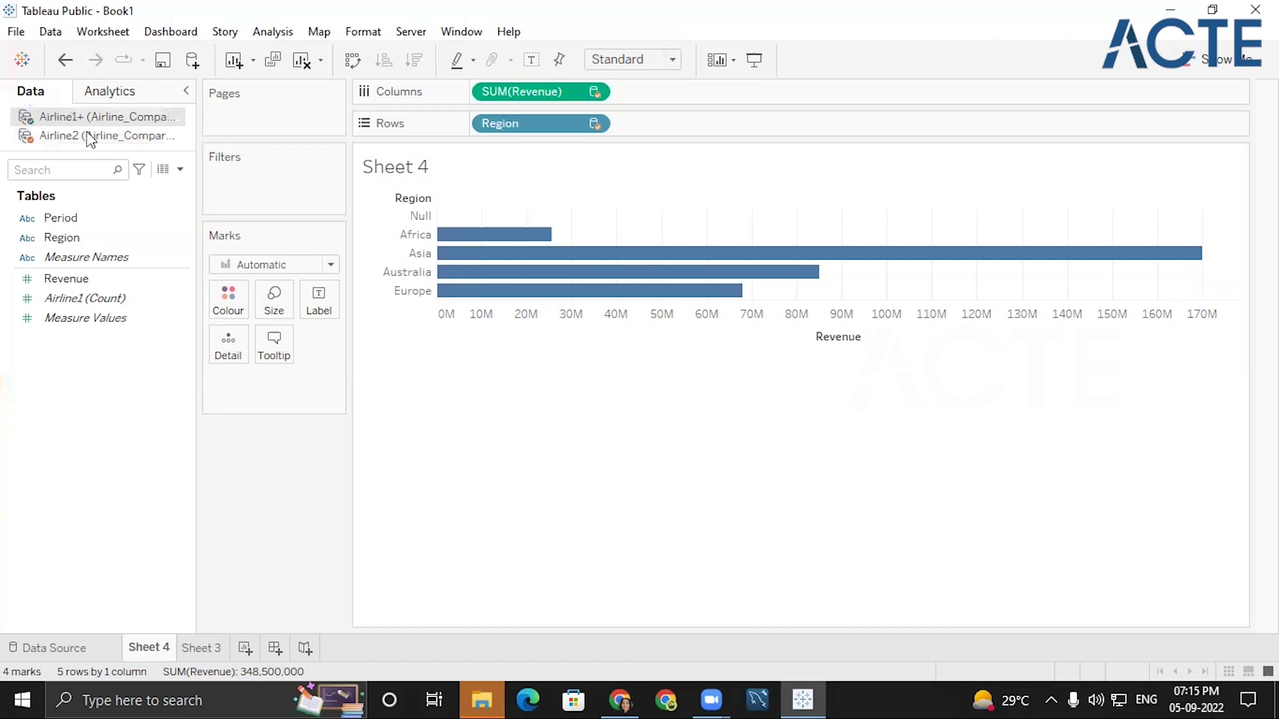
{"action": "left_click", "coordinate": [90, 138]}
{"action": "left_click", "coordinate": [180, 238]}
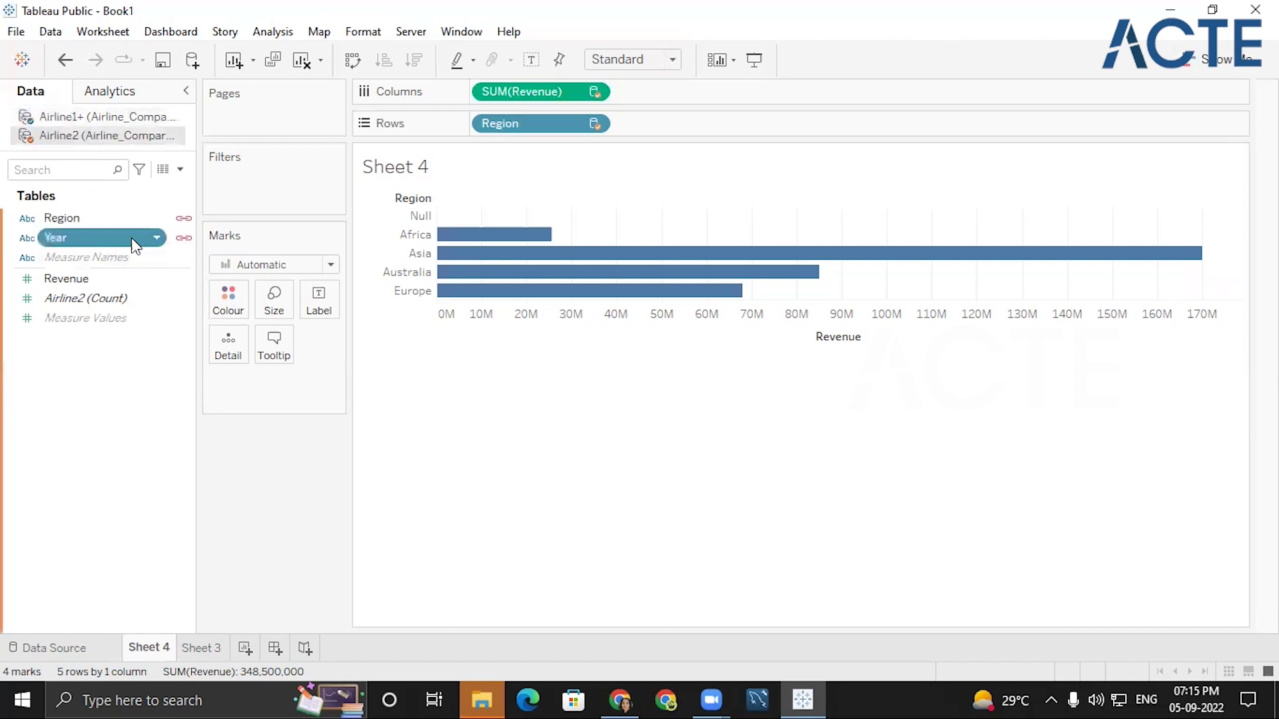
{"action": "left_click", "coordinate": [83, 274], "text": "ctrl"}
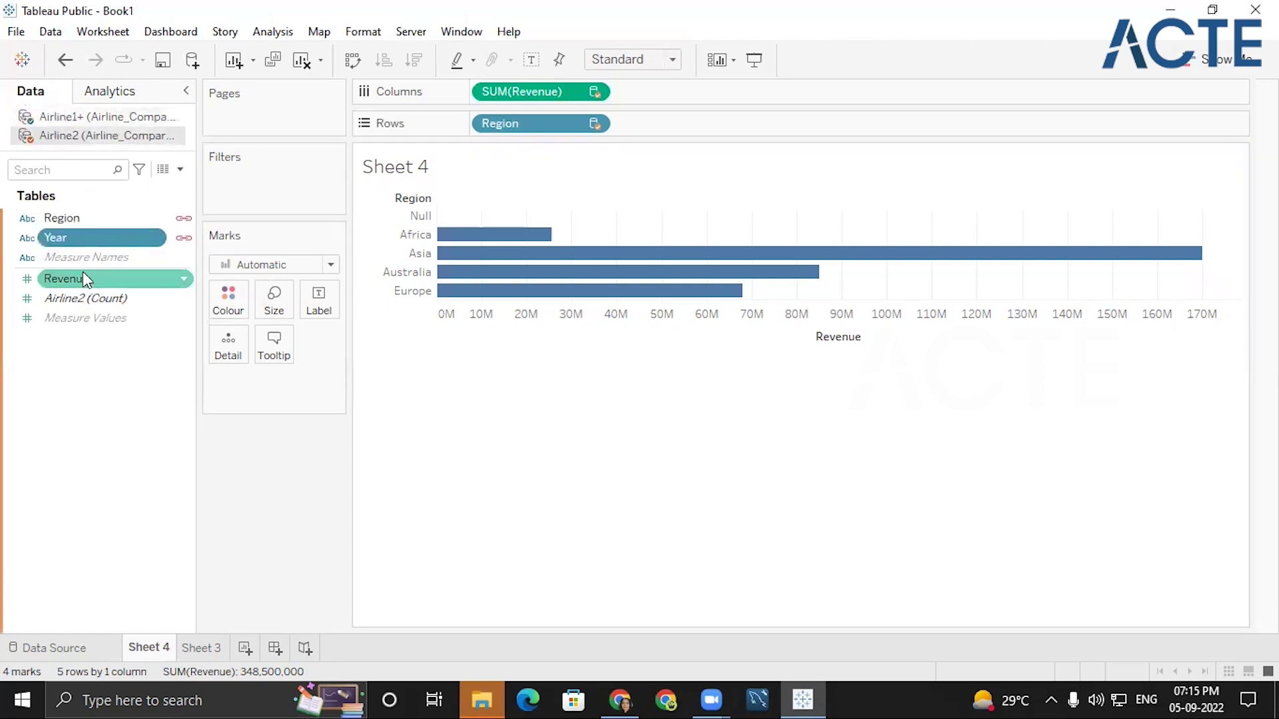
{"action": "double_click", "coordinate": [81, 237]}
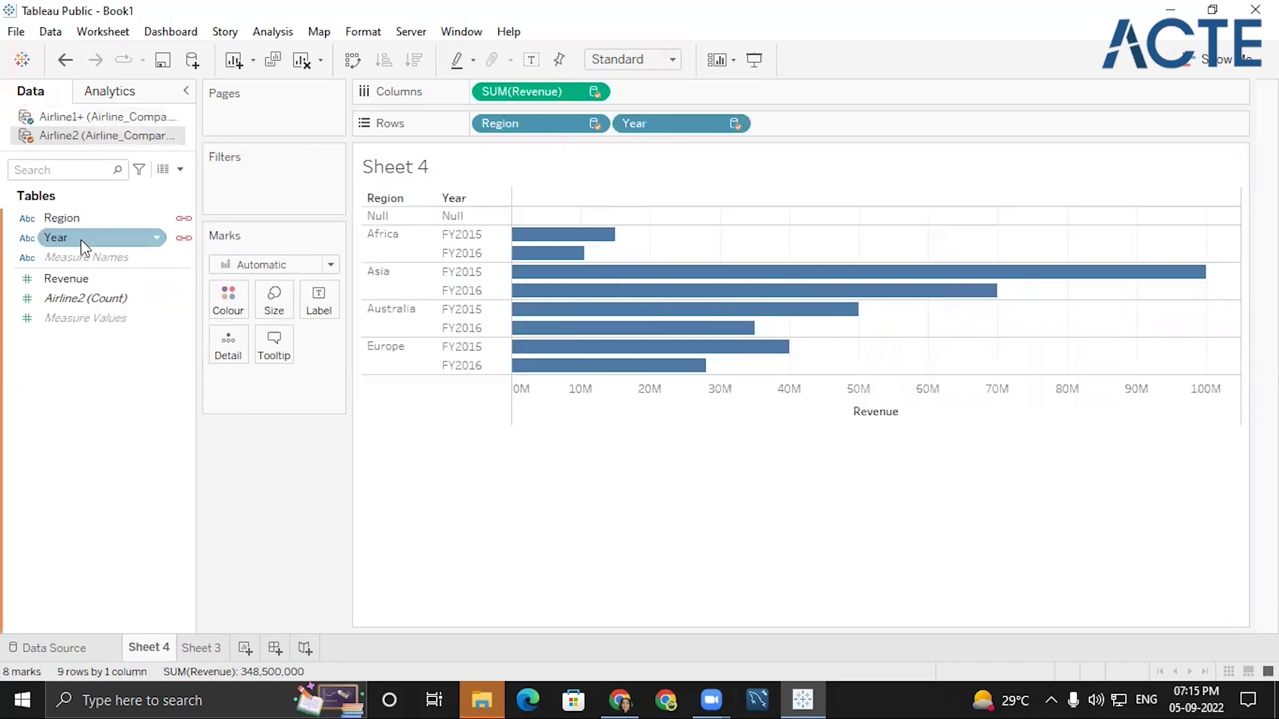
{"action": "left_click", "coordinate": [421, 297]}
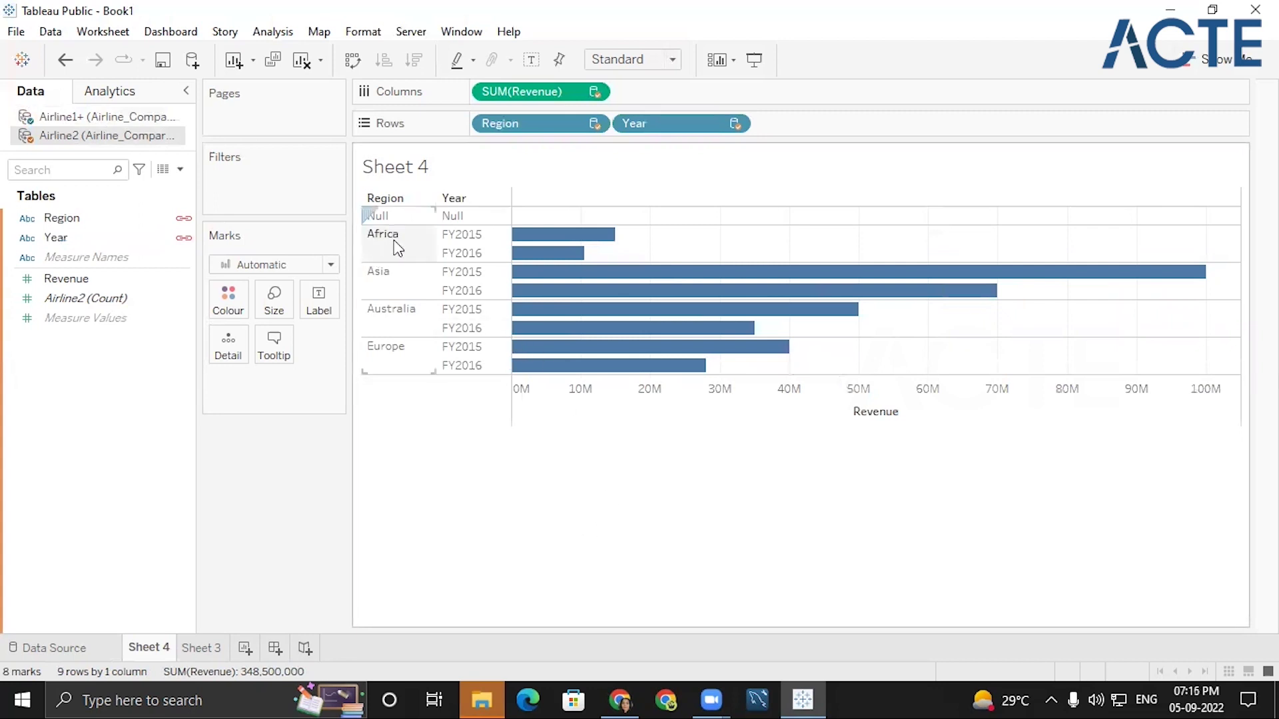
{"action": "mouse_move", "coordinate": [547, 234]}
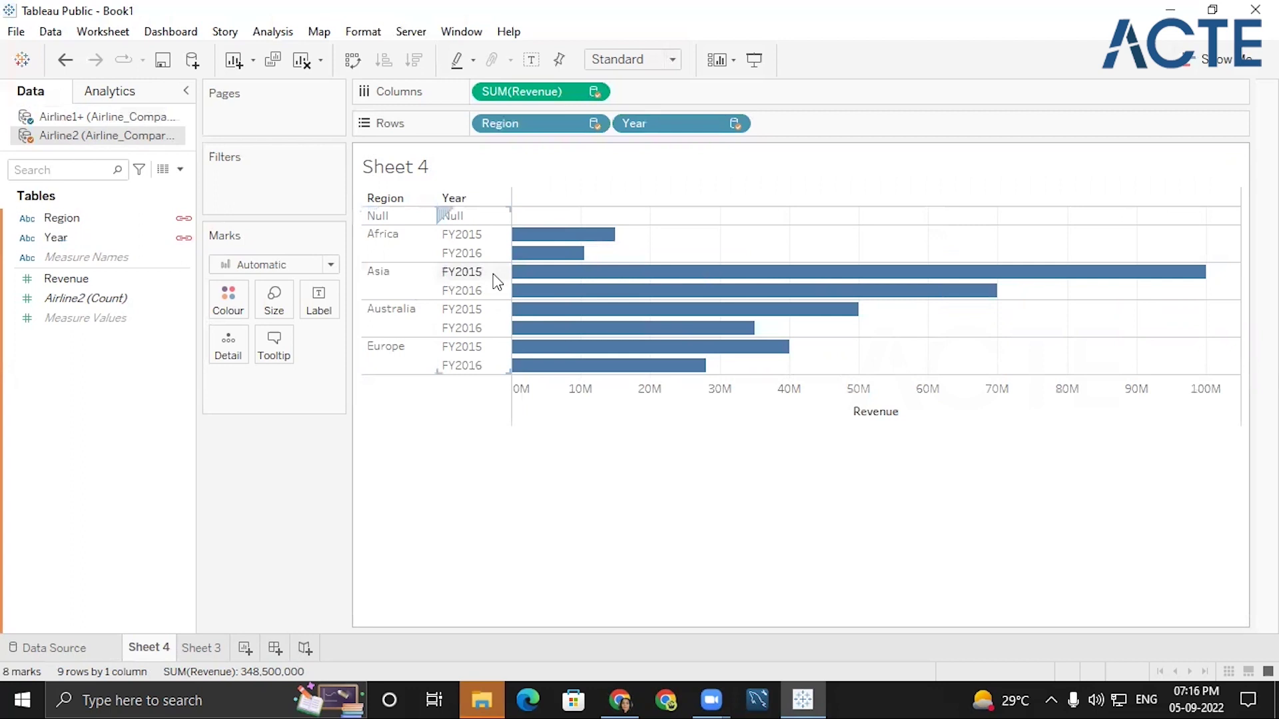
{"action": "mouse_move", "coordinate": [551, 280]}
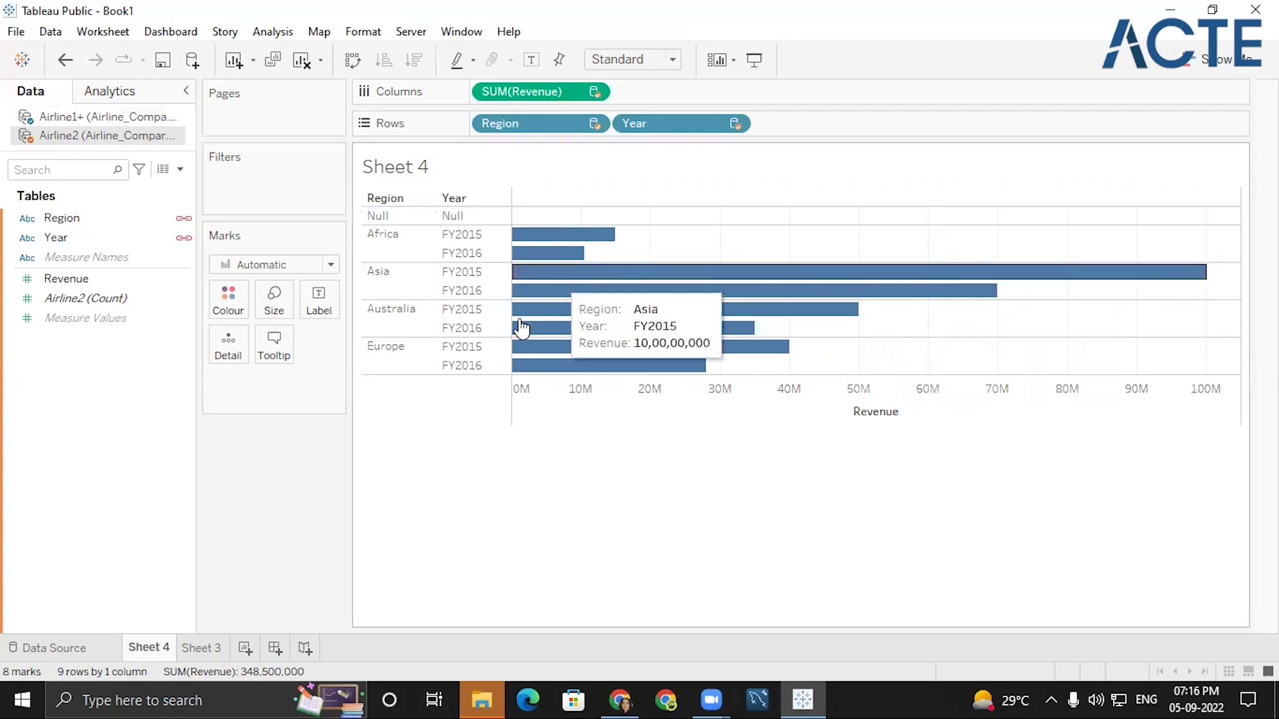